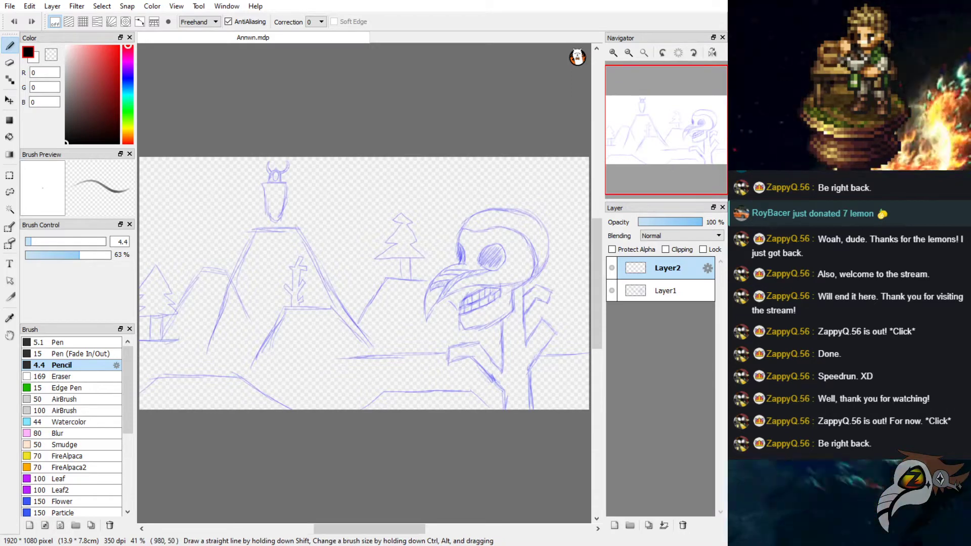
Set the opacity of the sketch on Layer1 to 61%.
{"action": "left_click_drag", "start_coordinate": [355, 199], "coordinate": [391, 187]}
{"action": "key", "text": "ctrl+z"}
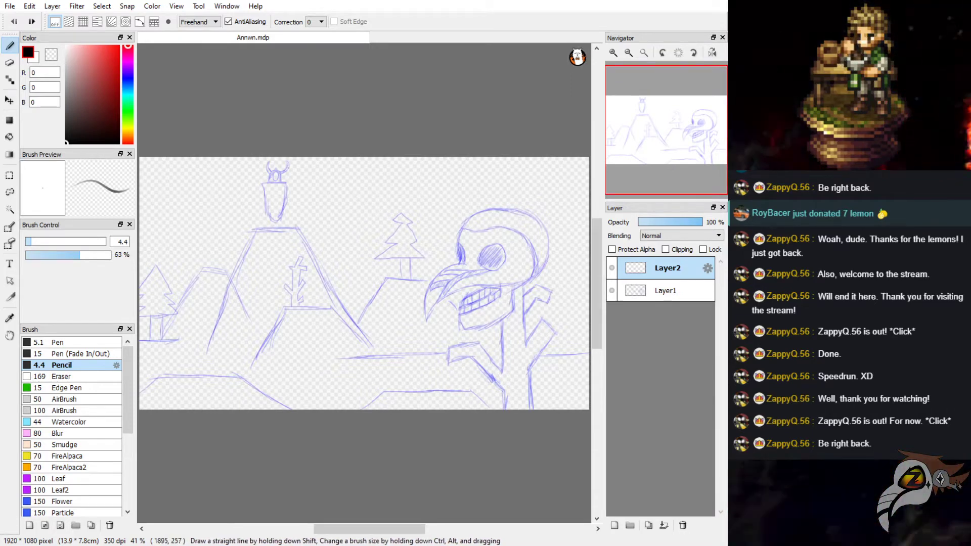
{"action": "left_click", "coordinate": [666, 290]}
{"action": "left_click", "coordinate": [679, 222]}
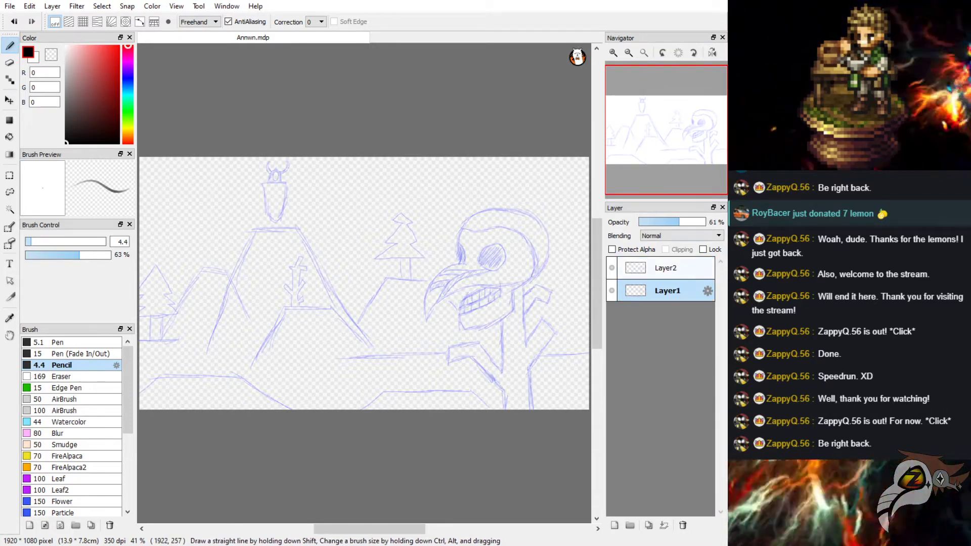
Make Layer2 active and switch from the Pencil to the 5.1 px Pen brush, undoing the trial strokes.
{"action": "left_click", "coordinate": [667, 268]}
{"action": "mouse_move", "coordinate": [329, 219]}
{"action": "left_mouse_down"}
{"action": "mouse_move", "coordinate": [334, 228]}
{"action": "mouse_move", "coordinate": [354, 222]}
{"action": "mouse_move", "coordinate": [353, 236]}
{"action": "mouse_move", "coordinate": [375, 232]}
{"action": "left_mouse_up"}
{"action": "key", "text": "ctrl+z"}
{"action": "left_click", "coordinate": [72, 342]}
{"action": "key", "text": "ctrl+z"}
Try short Pen strokes on Layer1 and Layer2 in the empty area beside the mountain, undoing each one.
{"action": "left_click", "coordinate": [665, 290]}
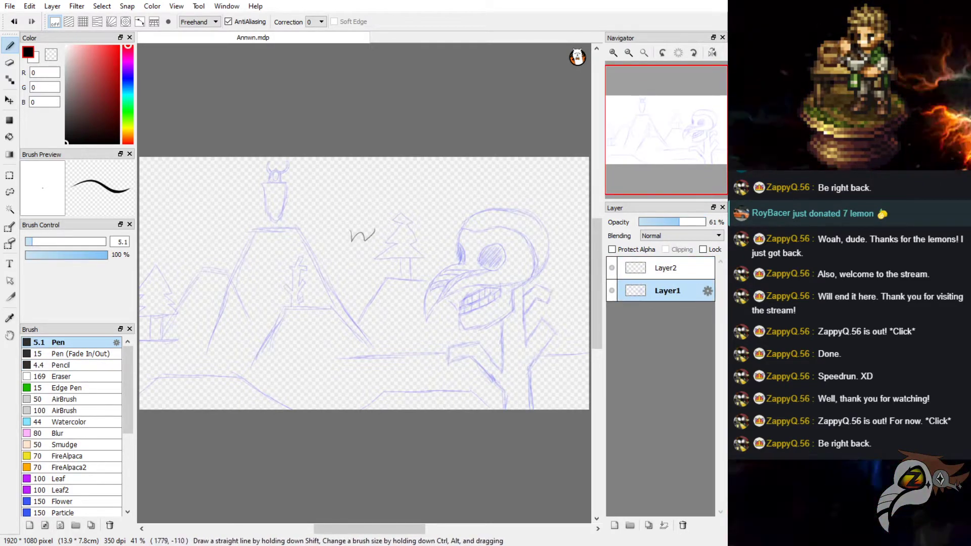
{"action": "key", "text": "ctrl+z"}
{"action": "left_click_drag", "start_coordinate": [329, 208], "coordinate": [349, 250]}
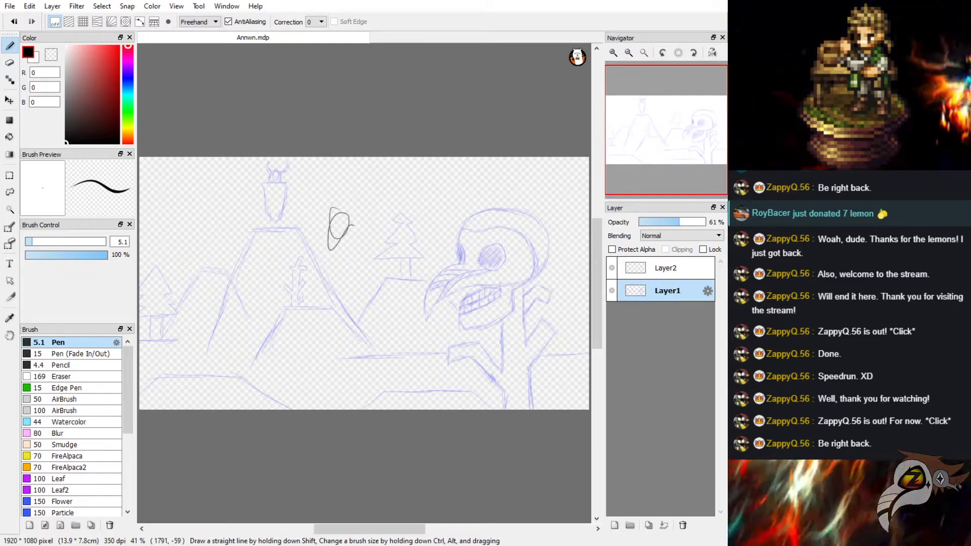
{"action": "key", "text": "ctrl+z"}
{"action": "left_click", "coordinate": [666, 268]}
{"action": "left_click_drag", "start_coordinate": [365, 218], "coordinate": [387, 198]}
{"action": "key", "text": "ctrl+z"}
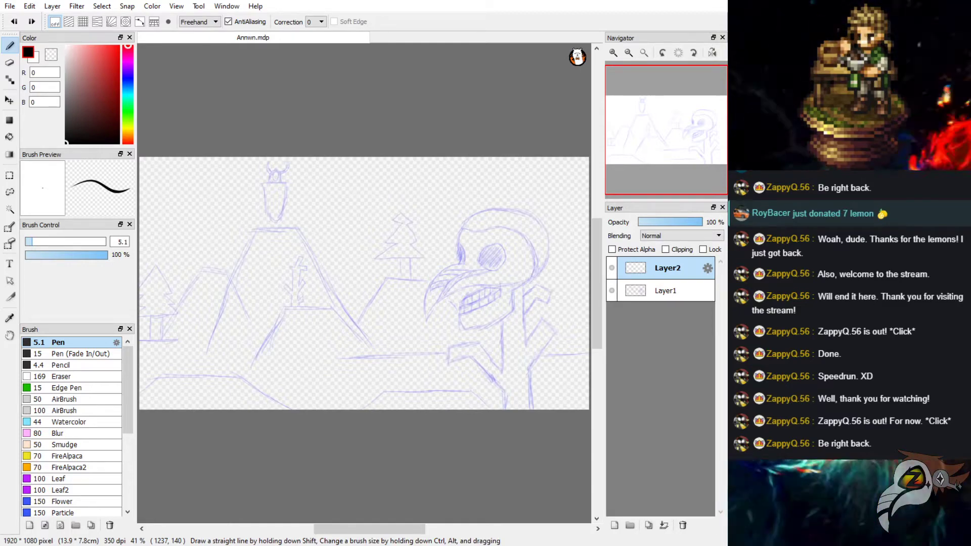
Examine the beaked skull's head and eye sockets up close in the sketch.
{"action": "scroll", "coordinate": [327, 268], "scroll_direction": "down", "scroll_amount": 2}
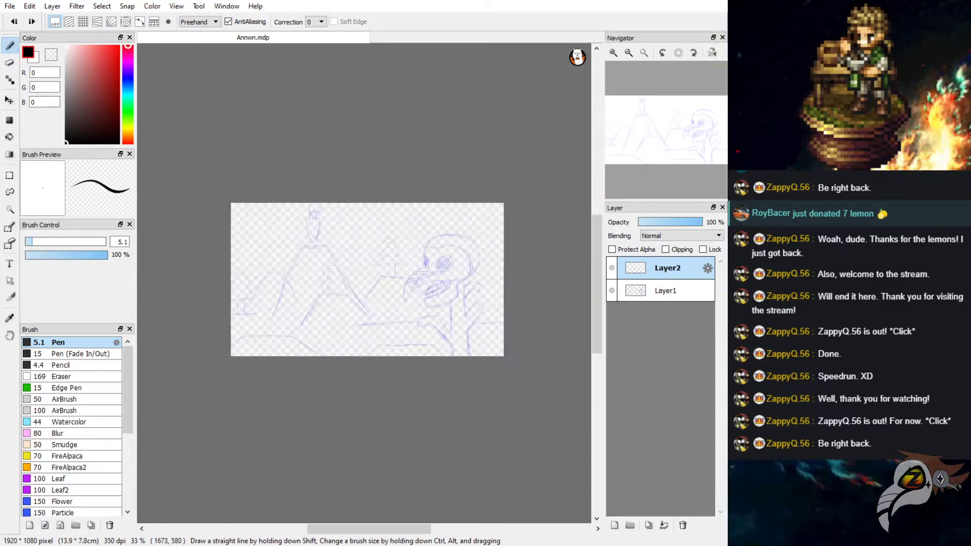
{"action": "scroll", "coordinate": [501, 284], "scroll_direction": "up", "scroll_amount": 3}
{"action": "scroll", "coordinate": [253, 166], "scroll_direction": "up", "scroll_amount": 1}
{"action": "scroll", "coordinate": [240, 233], "scroll_direction": "down", "scroll_amount": 1}
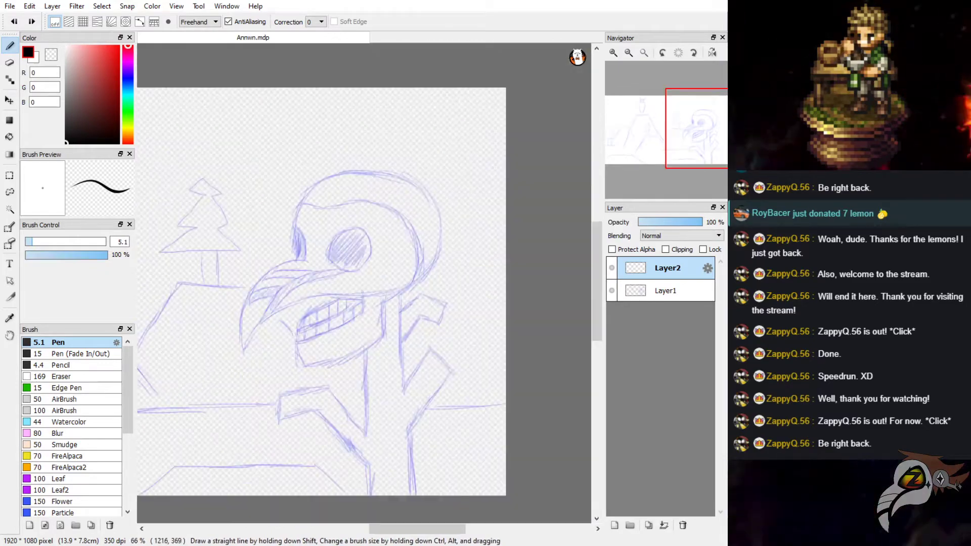
{"action": "scroll", "coordinate": [333, 195], "scroll_direction": "up", "scroll_amount": 2}
{"action": "scroll", "coordinate": [285, 202], "scroll_direction": "down", "scroll_amount": 1}
{"action": "scroll", "coordinate": [296, 261], "scroll_direction": "up", "scroll_amount": 1}
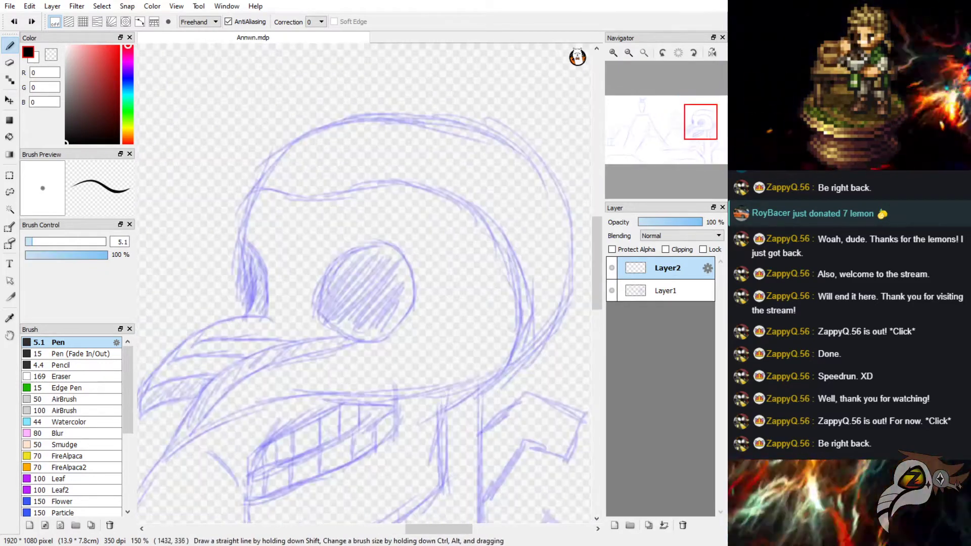
{"action": "scroll", "coordinate": [291, 195], "scroll_direction": "down", "scroll_amount": 1}
{"action": "scroll", "coordinate": [323, 187], "scroll_direction": "up", "scroll_amount": 1}
{"action": "scroll", "coordinate": [364, 284], "scroll_direction": "up", "scroll_amount": 1}
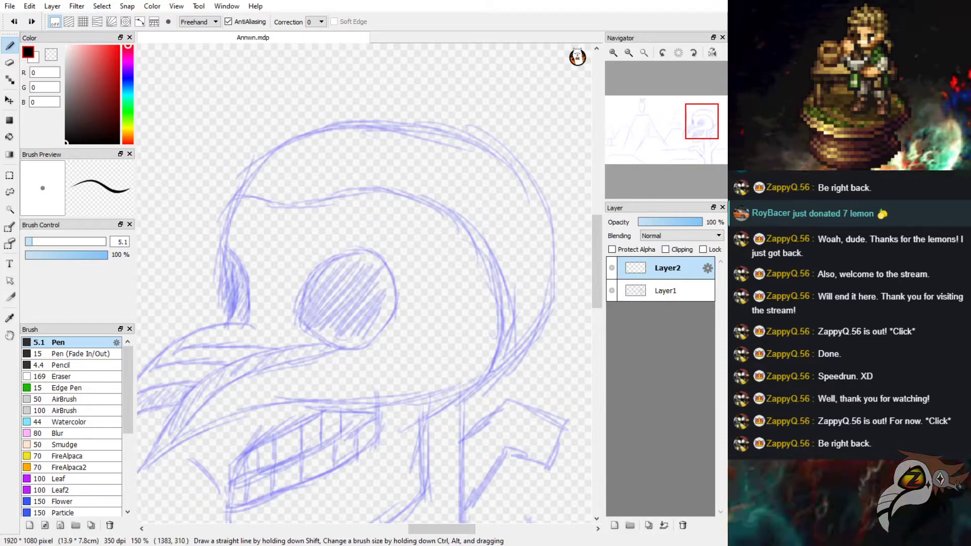
Try to ink the skull's front edge above the far eye socket and the start of the brow, undoing the strokes.
{"action": "left_click_drag", "start_coordinate": [220, 247], "coordinate": [236, 197]}
{"action": "key", "text": "ctrl+z"}
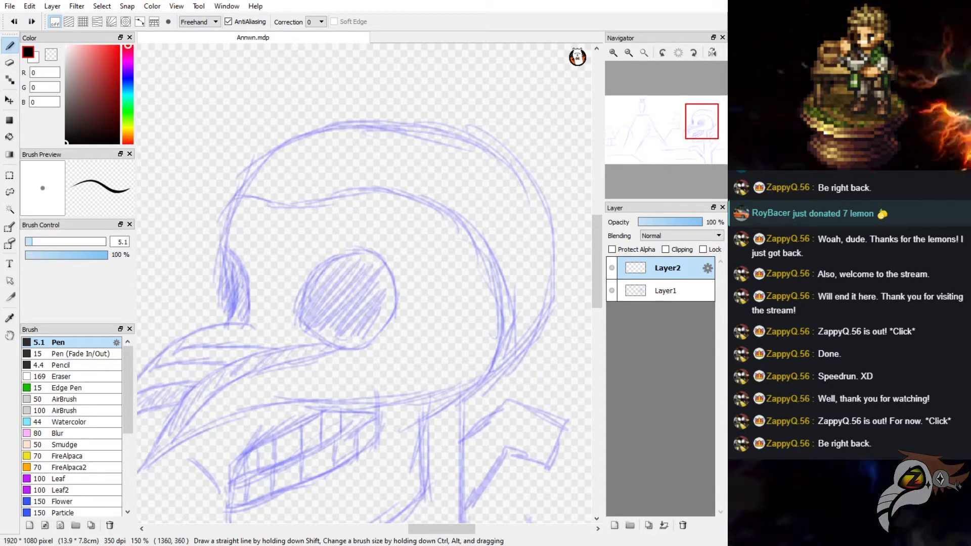
{"action": "left_click_drag", "start_coordinate": [220, 246], "coordinate": [230, 196]}
{"action": "key", "text": "ctrl+z"}
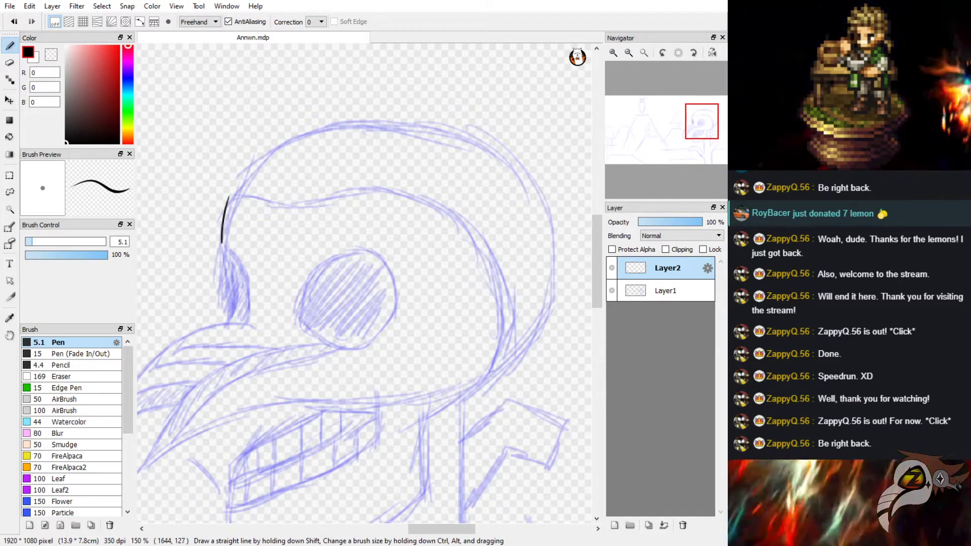
{"action": "left_click", "coordinate": [613, 52]}
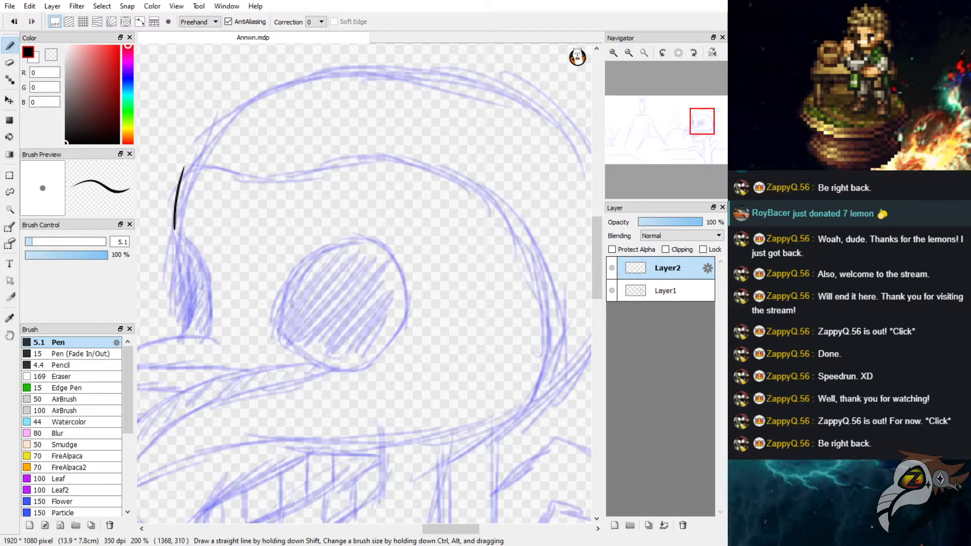
{"action": "left_click_drag", "start_coordinate": [184, 169], "coordinate": [261, 177]}
{"action": "key", "text": "ctrl+z"}
{"action": "key", "text": "ctrl+z"}
{"action": "key", "text": "ctrl+z"}
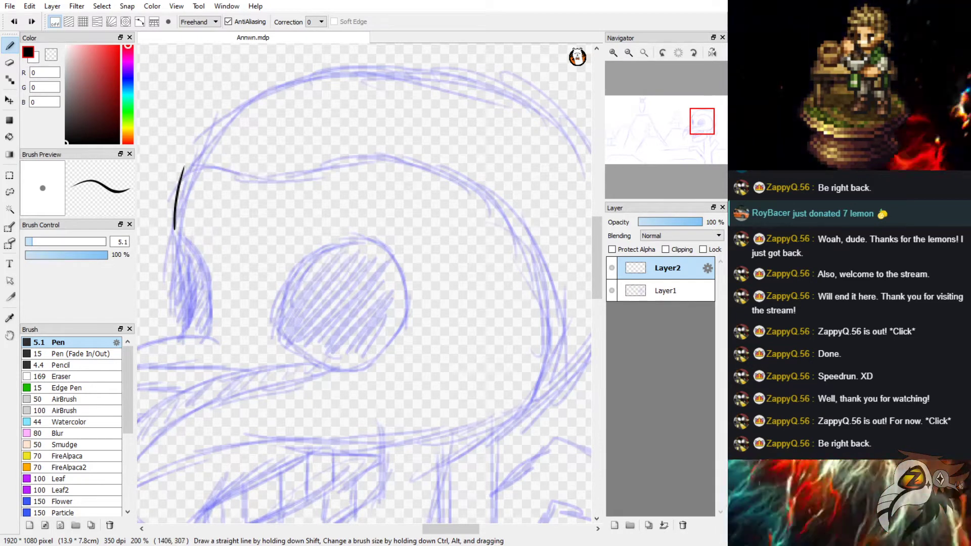
{"action": "key", "text": "ctrl+z"}
{"action": "key", "text": "ctrl+z"}
Ink the skull's wavy brow line in black above the near eye socket, following the sketch on Layer2.
{"action": "mouse_move", "coordinate": [200, 167]}
{"action": "left_mouse_down"}
{"action": "mouse_move", "coordinate": [247, 180]}
{"action": "mouse_move", "coordinate": [231, 180]}
{"action": "mouse_move", "coordinate": [309, 175]}
{"action": "left_mouse_up"}
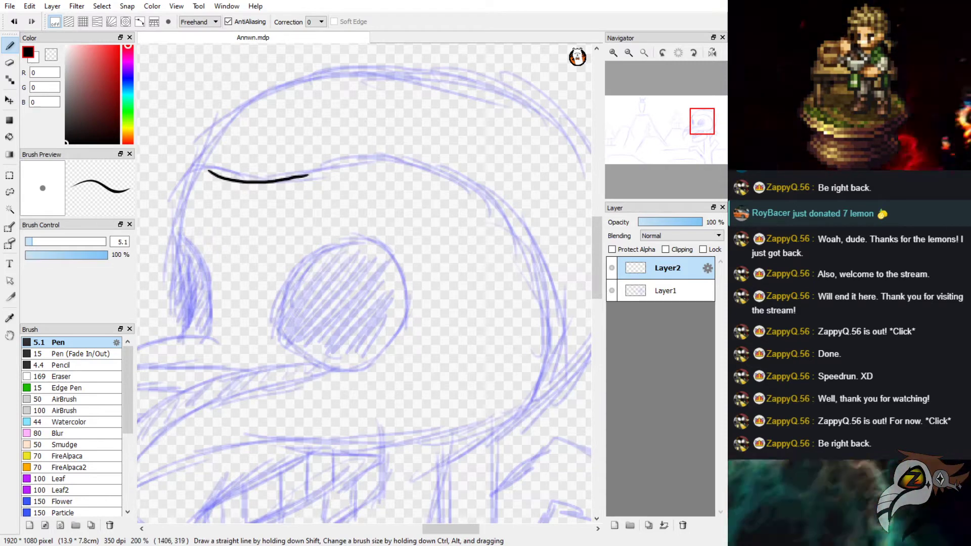
{"action": "key", "text": "ctrl+z"}
{"action": "mouse_move", "coordinate": [213, 173]}
{"action": "left_mouse_down"}
{"action": "mouse_move", "coordinate": [266, 183]}
{"action": "mouse_move", "coordinate": [357, 157]}
{"action": "mouse_move", "coordinate": [404, 158]}
{"action": "mouse_move", "coordinate": [452, 171]}
{"action": "left_mouse_up"}
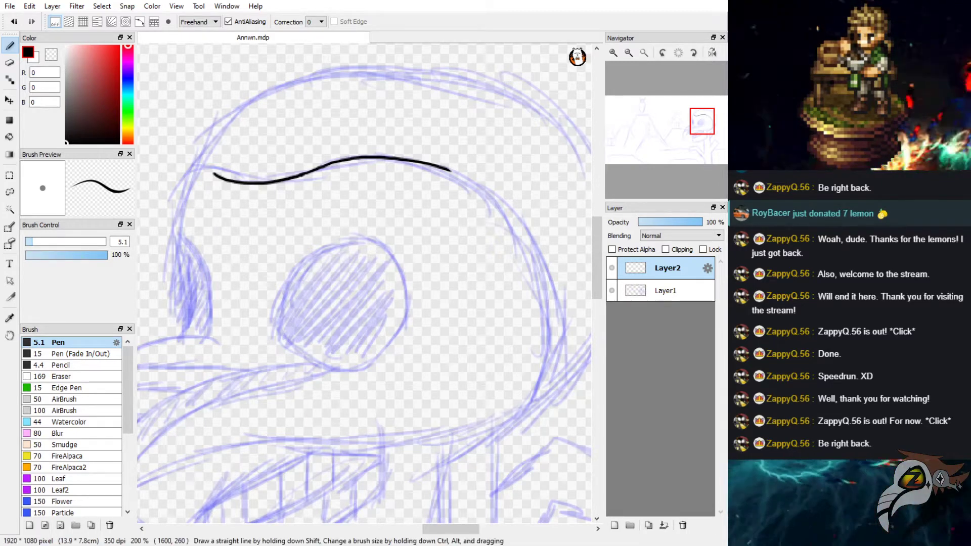
Extend the brow line in a smooth curve down behind the near eye socket, undoing and redrawing strokes that stray.
{"action": "left_click_drag", "start_coordinate": [449, 169], "coordinate": [504, 258]}
{"action": "key", "text": "ctrl+z"}
{"action": "key", "text": "ctrl+y"}
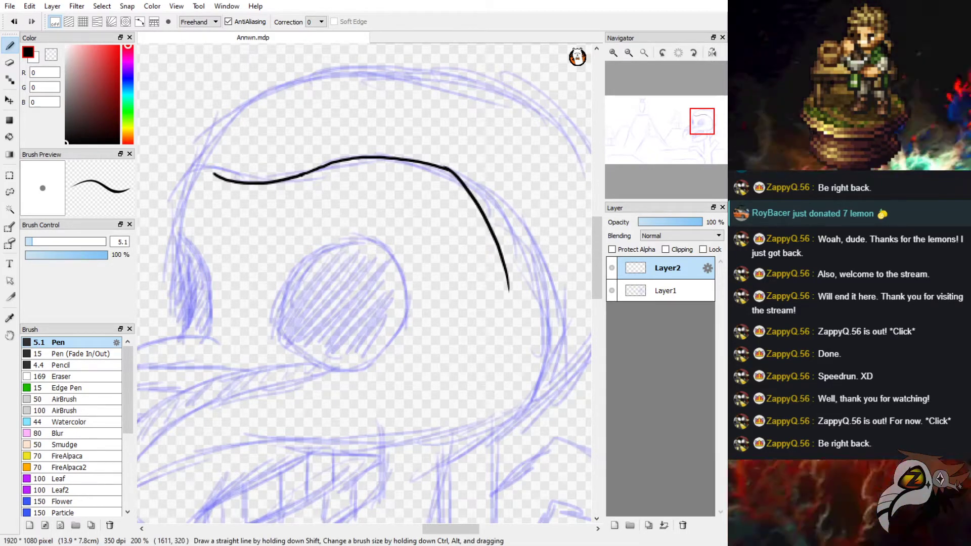
{"action": "key", "text": "ctrl+z"}
{"action": "key", "text": "ctrl+y"}
{"action": "key", "text": "ctrl+z"}
{"action": "left_click_drag", "start_coordinate": [449, 169], "coordinate": [523, 318]}
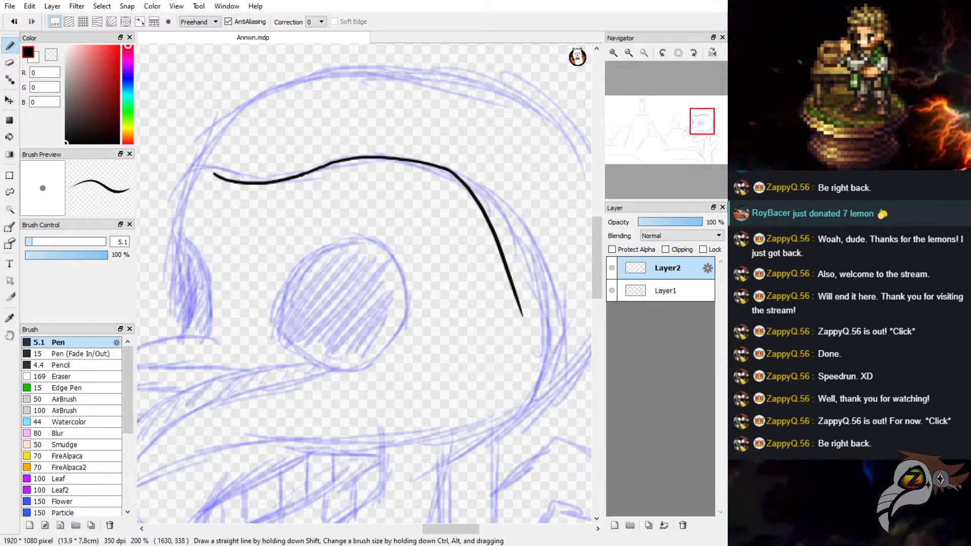
{"action": "key", "text": "ctrl+z"}
{"action": "left_click_drag", "start_coordinate": [450, 169], "coordinate": [499, 322]}
{"action": "key", "text": "ctrl+z"}
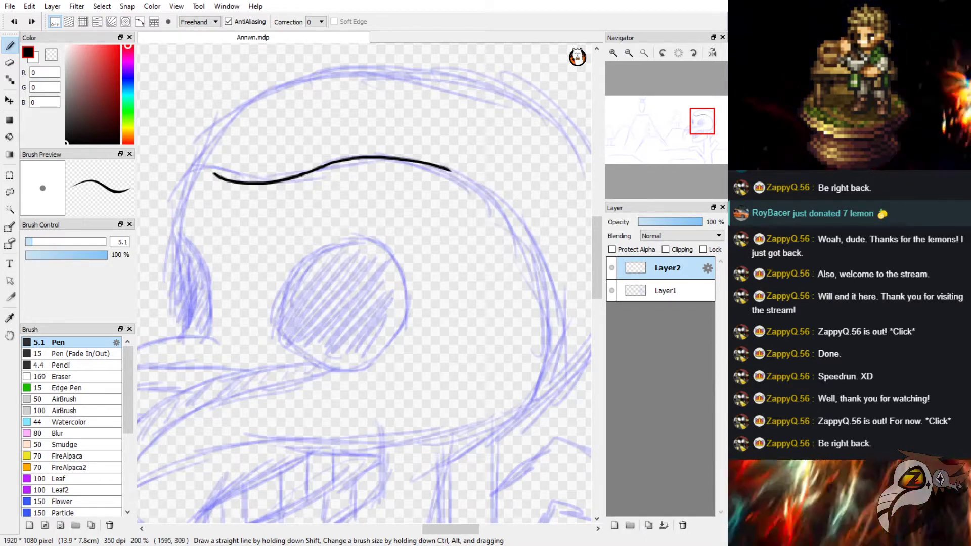
{"action": "left_click_drag", "start_coordinate": [450, 170], "coordinate": [526, 304]}
{"action": "key", "text": "ctrl+z"}
{"action": "left_click_drag", "start_coordinate": [449, 170], "coordinate": [507, 263]}
{"action": "key", "text": "ctrl+z"}
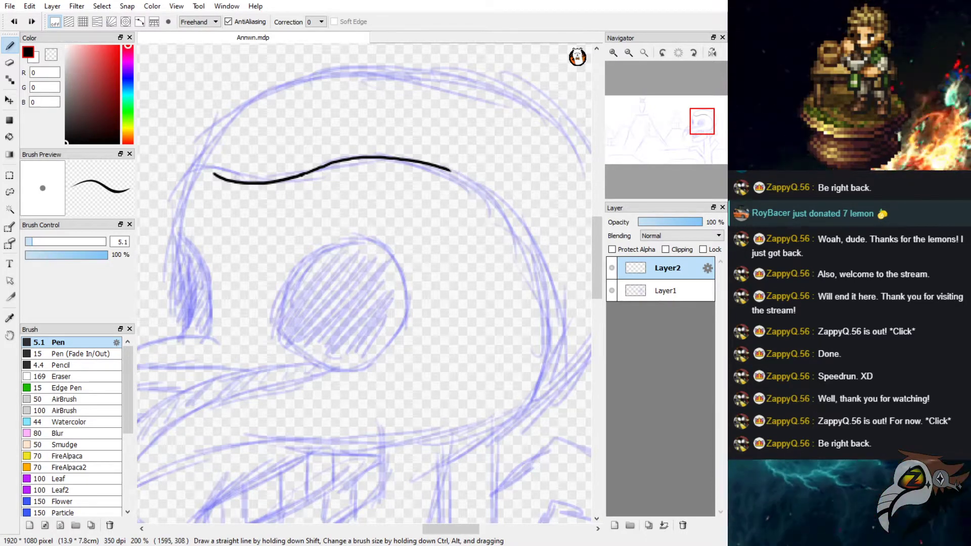
{"action": "left_click_drag", "start_coordinate": [449, 170], "coordinate": [531, 298]}
{"action": "key", "text": "ctrl+z"}
{"action": "left_click_drag", "start_coordinate": [450, 169], "coordinate": [527, 294]}
{"action": "key", "text": "ctrl+z"}
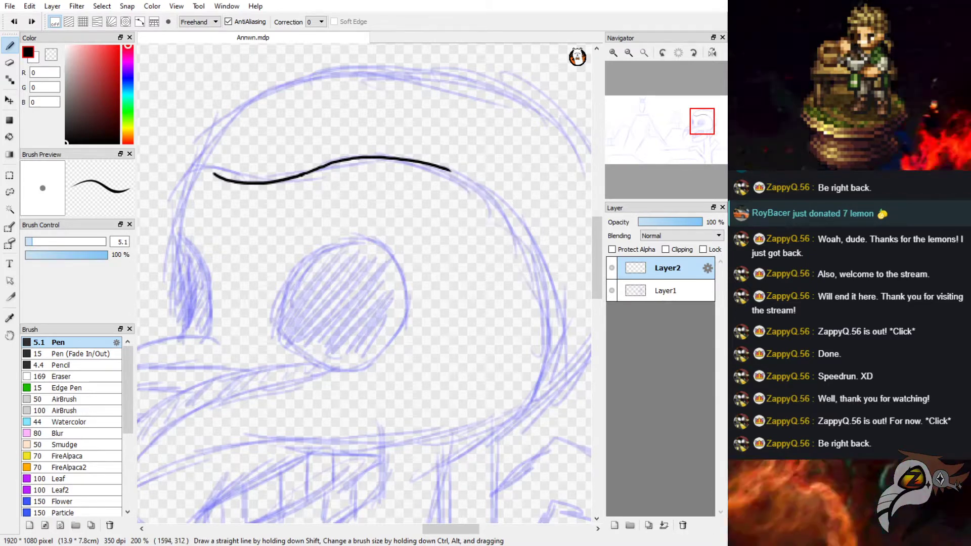
{"action": "left_click_drag", "start_coordinate": [449, 169], "coordinate": [523, 297]}
{"action": "key", "text": "ctrl+z"}
{"action": "left_click_drag", "start_coordinate": [449, 170], "coordinate": [559, 304]}
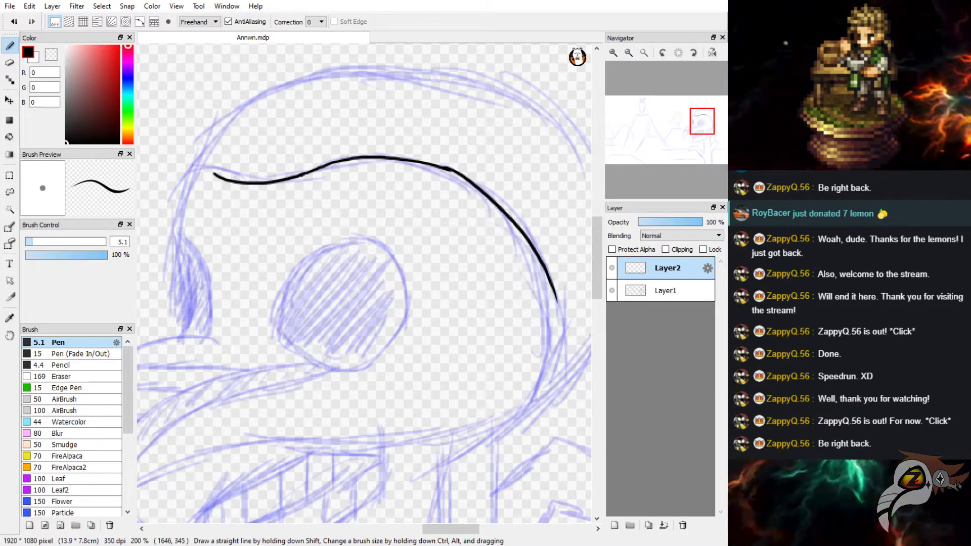
{"action": "key", "text": "ctrl+z"}
{"action": "left_click_drag", "start_coordinate": [450, 169], "coordinate": [529, 303]}
{"action": "key", "text": "ctrl+z"}
{"action": "left_click_drag", "start_coordinate": [450, 170], "coordinate": [531, 291]}
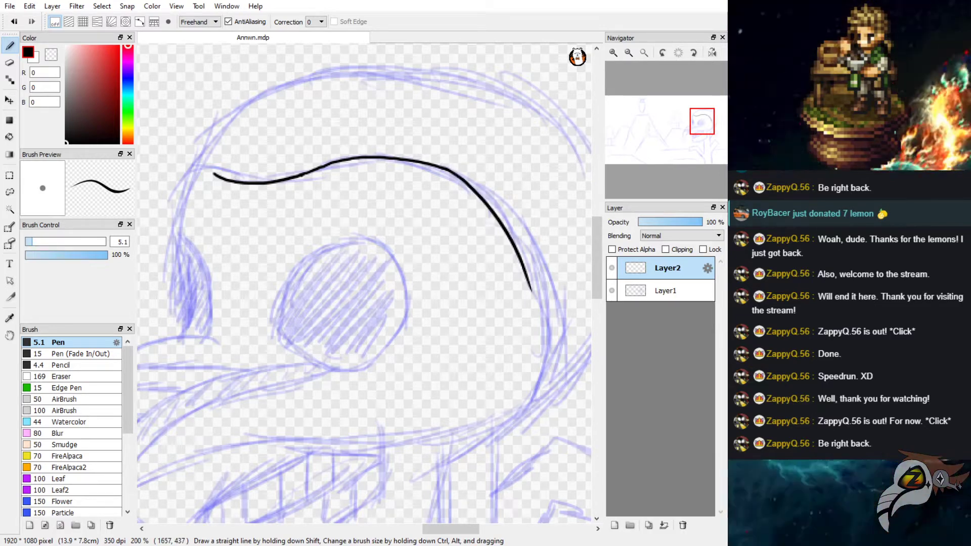
Continue the inked face outline down and inward to the lower back corner of the skull's cheek.
{"action": "left_click_drag", "start_coordinate": [528, 284], "coordinate": [521, 421]}
{"action": "key", "text": "ctrl+z"}
{"action": "left_click_drag", "start_coordinate": [528, 286], "coordinate": [483, 447]}
{"action": "key", "text": "ctrl+z"}
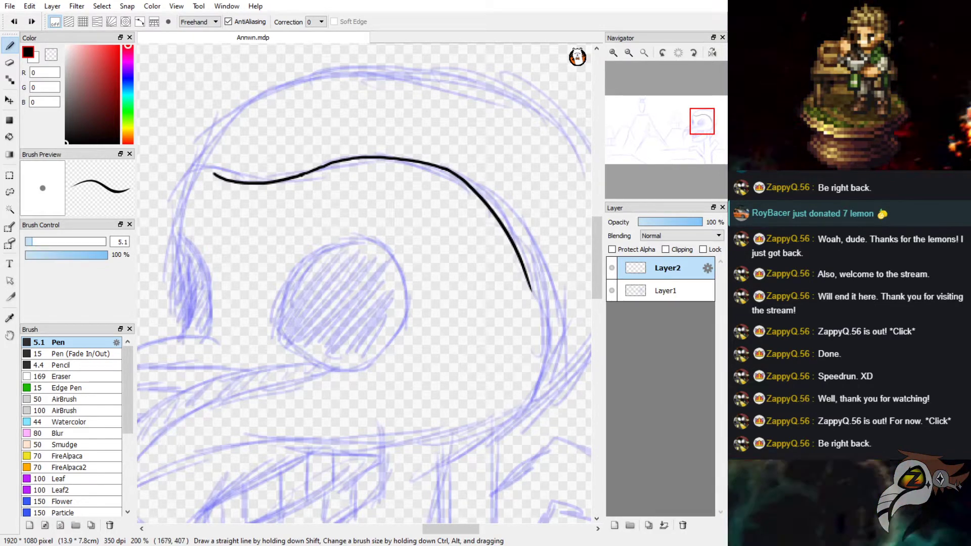
{"action": "left_click_drag", "start_coordinate": [532, 286], "coordinate": [481, 435]}
{"action": "key", "text": "ctrl+z"}
{"action": "left_click_drag", "start_coordinate": [532, 292], "coordinate": [507, 423]}
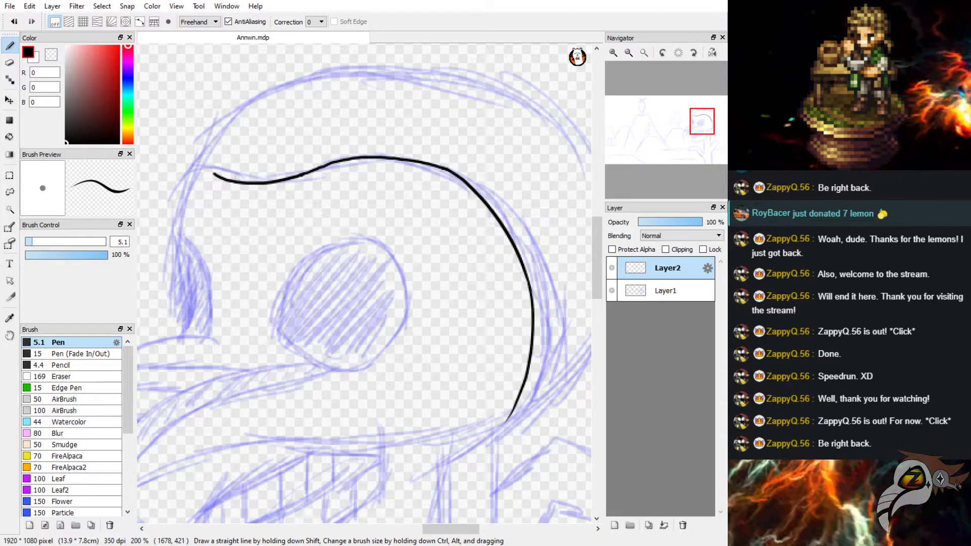
Extend the front end of the brow line so it curves over the forehead corner.
{"action": "scroll", "coordinate": [423, 299], "scroll_direction": "down", "scroll_amount": 3}
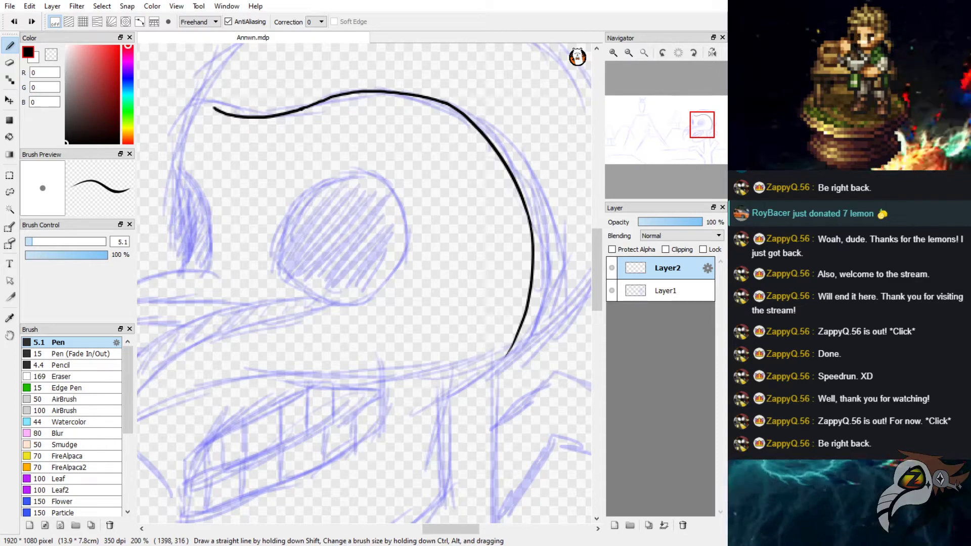
{"action": "left_click_drag", "start_coordinate": [214, 108], "coordinate": [209, 104]}
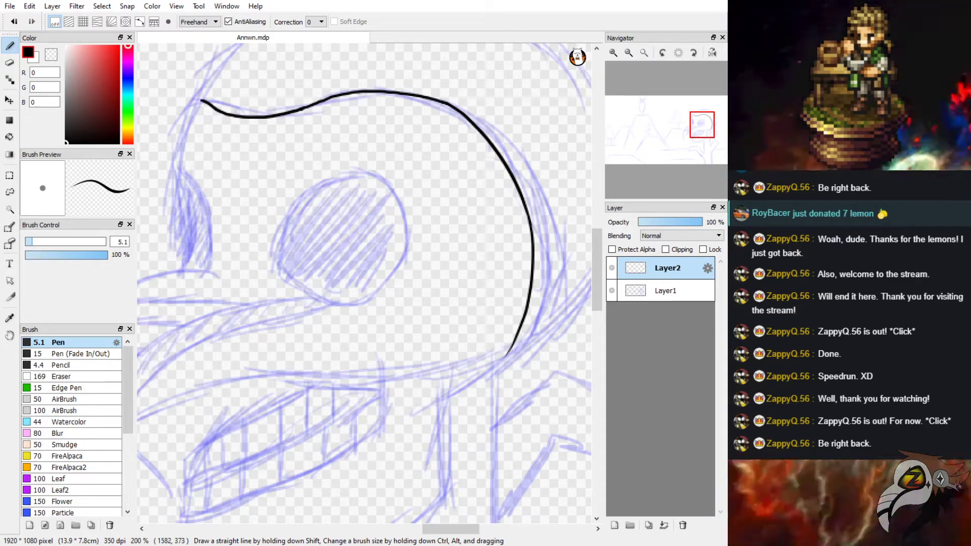
{"action": "mouse_move", "coordinate": [597, 283]}
{"action": "left_mouse_down"}
{"action": "mouse_move", "coordinate": [597, 291]}
{"action": "mouse_move", "coordinate": [597, 275]}
{"action": "left_mouse_up"}
{"action": "left_click_drag", "start_coordinate": [450, 529], "coordinate": [440, 529]}
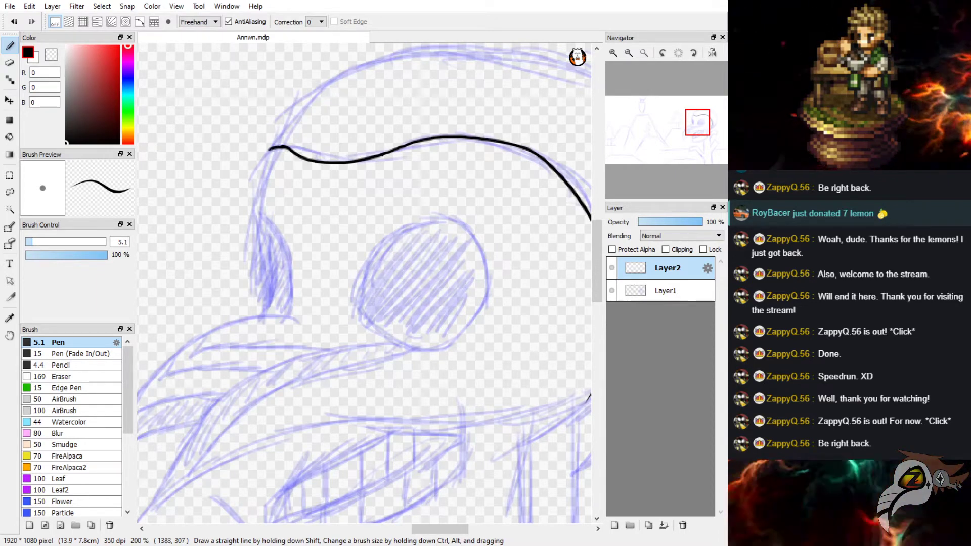
{"action": "left_click_drag", "start_coordinate": [277, 146], "coordinate": [259, 158]}
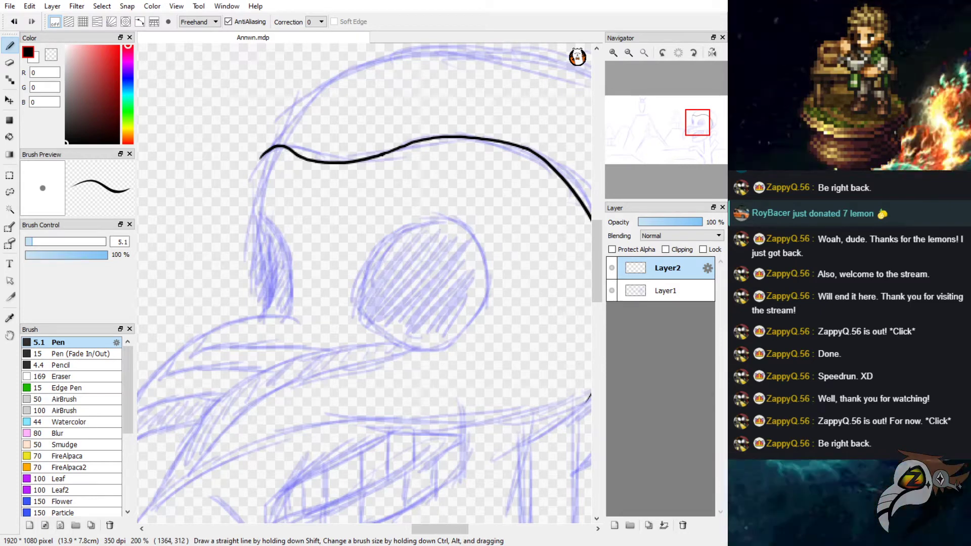
Ink the skull's front edge from the forehead corner down to the far eye socket.
{"action": "left_click_drag", "start_coordinate": [272, 148], "coordinate": [253, 231]}
{"action": "key", "text": "ctrl+z"}
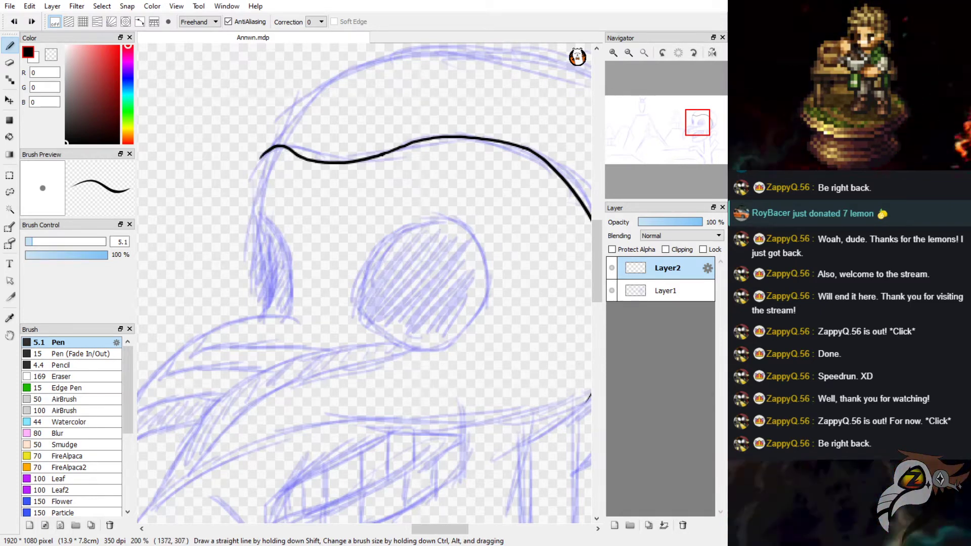
{"action": "left_click_drag", "start_coordinate": [271, 148], "coordinate": [257, 244]}
Erase the stray line end at the forehead corner and the overshoot beside the far eye socket.
{"action": "key", "text": "e"}
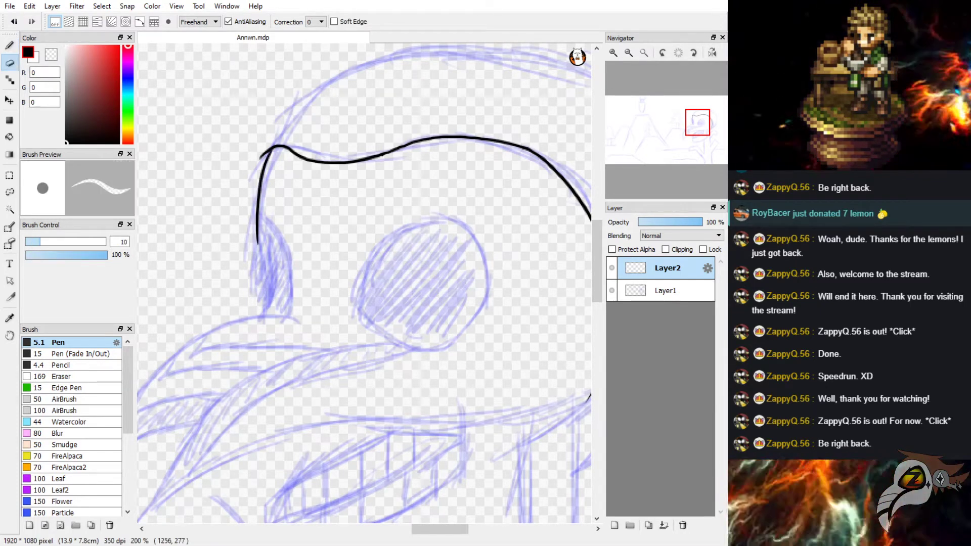
{"action": "left_click_drag", "start_coordinate": [261, 156], "coordinate": [266, 150]}
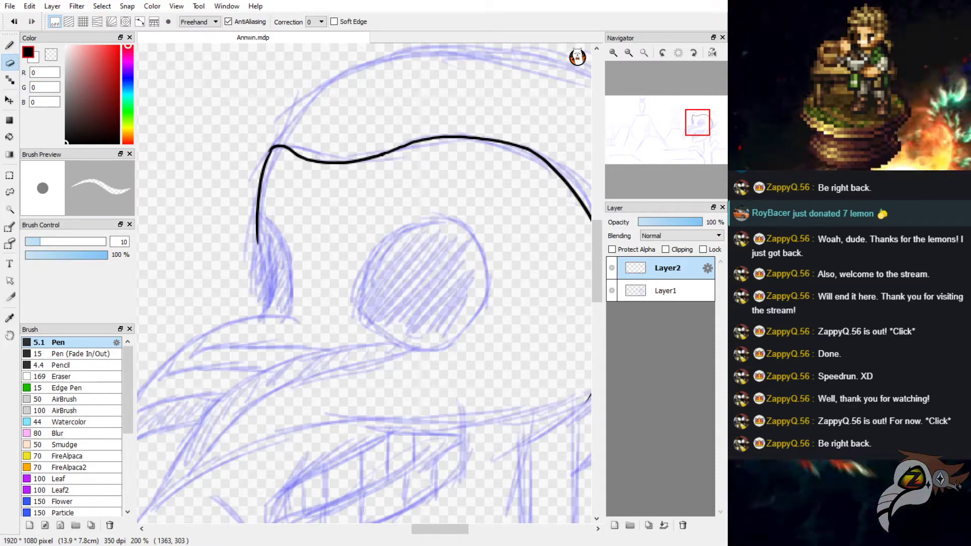
{"action": "left_click_drag", "start_coordinate": [258, 232], "coordinate": [257, 246]}
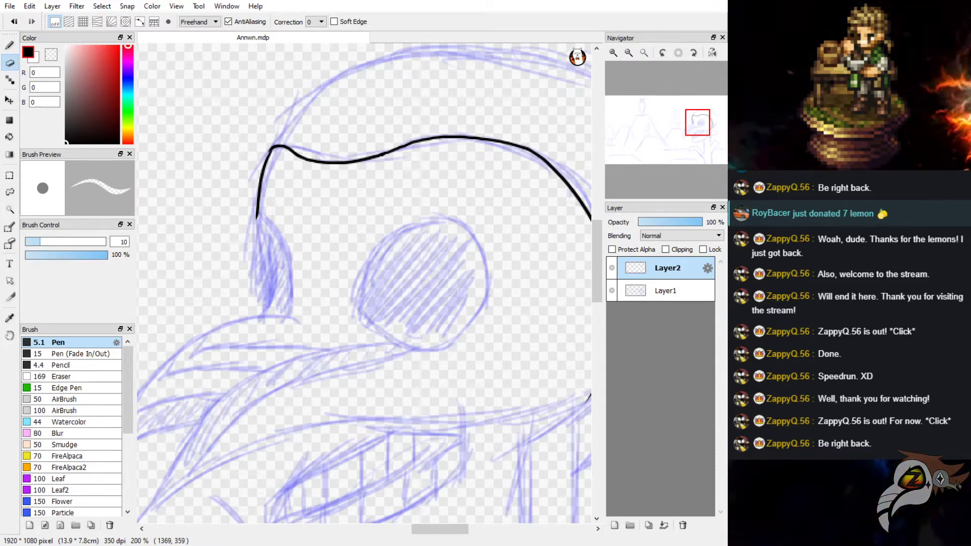
Return to the Pen and ink the curved inner edge of the far eye socket, redrawing it until it follows the sketch.
{"action": "key", "text": "b"}
{"action": "left_click_drag", "start_coordinate": [194, 232], "coordinate": [215, 231]}
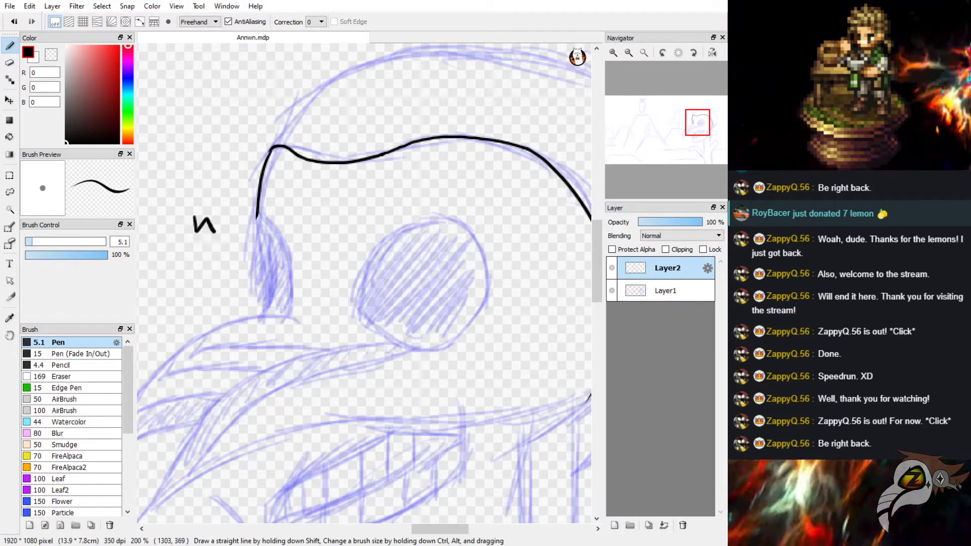
{"action": "key", "text": "ctrl+z"}
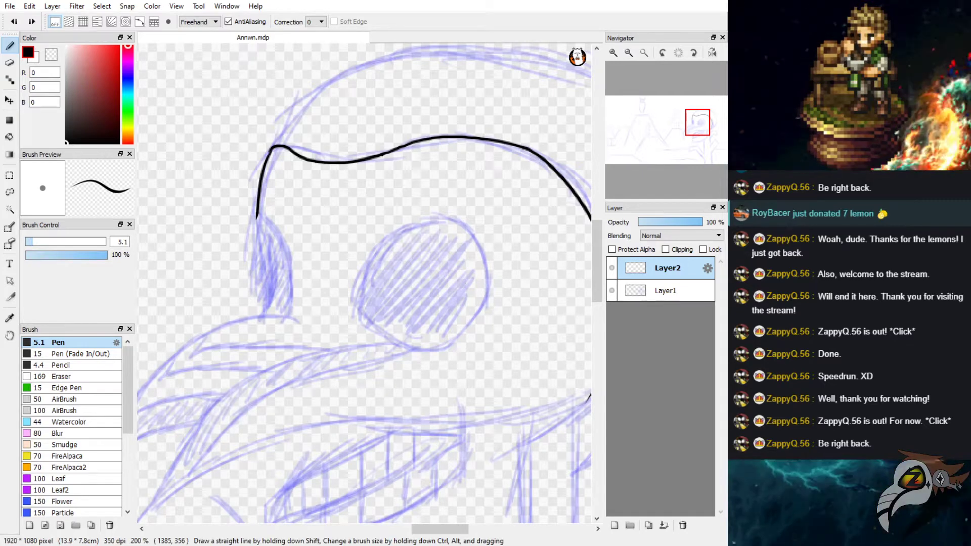
{"action": "left_click_drag", "start_coordinate": [258, 215], "coordinate": [282, 290]}
{"action": "key", "text": "ctrl+z"}
{"action": "key", "text": "ctrl+z"}
{"action": "left_click_drag", "start_coordinate": [258, 214], "coordinate": [285, 300]}
{"action": "key", "text": "ctrl+z"}
{"action": "left_click_drag", "start_coordinate": [257, 217], "coordinate": [293, 290]}
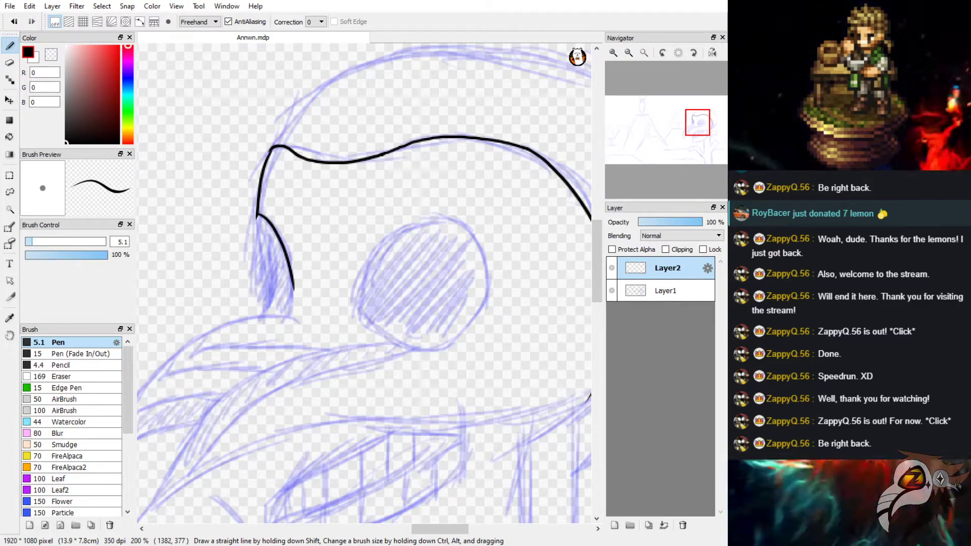
Redraw the far eye socket's curved inner edge as one stroke reaching down to the sketched base of the socket.
{"action": "key", "text": "ctrl+z"}
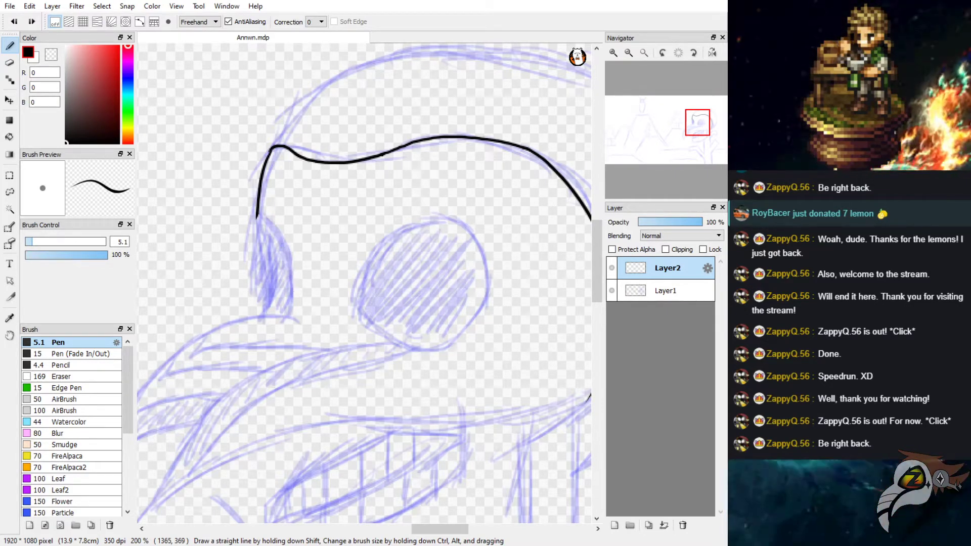
{"action": "left_click_drag", "start_coordinate": [257, 216], "coordinate": [285, 247]}
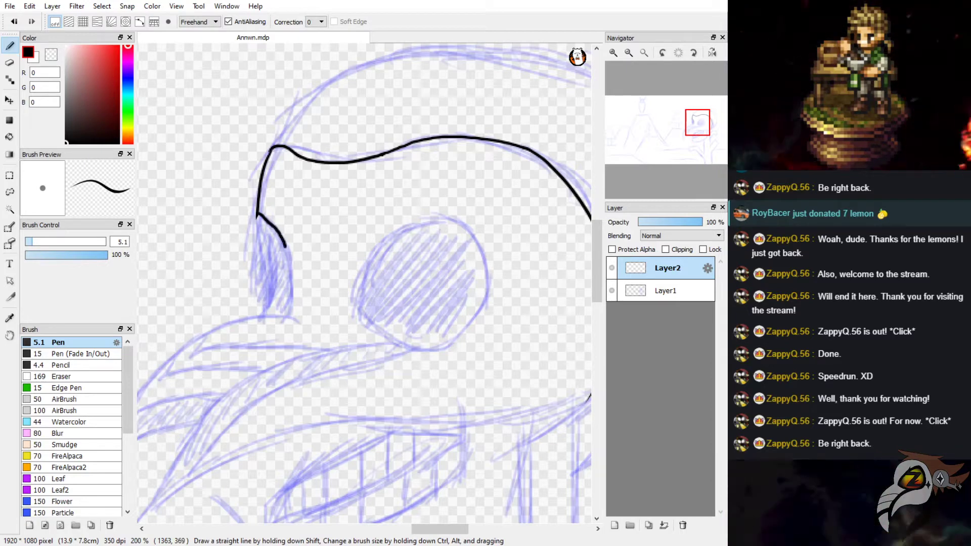
{"action": "key", "text": "ctrl+z"}
{"action": "mouse_move", "coordinate": [257, 216]}
{"action": "left_mouse_down"}
{"action": "mouse_move", "coordinate": [289, 248]}
{"action": "mouse_move", "coordinate": [295, 306]}
{"action": "left_mouse_up"}
{"action": "key", "text": "ctrl+z"}
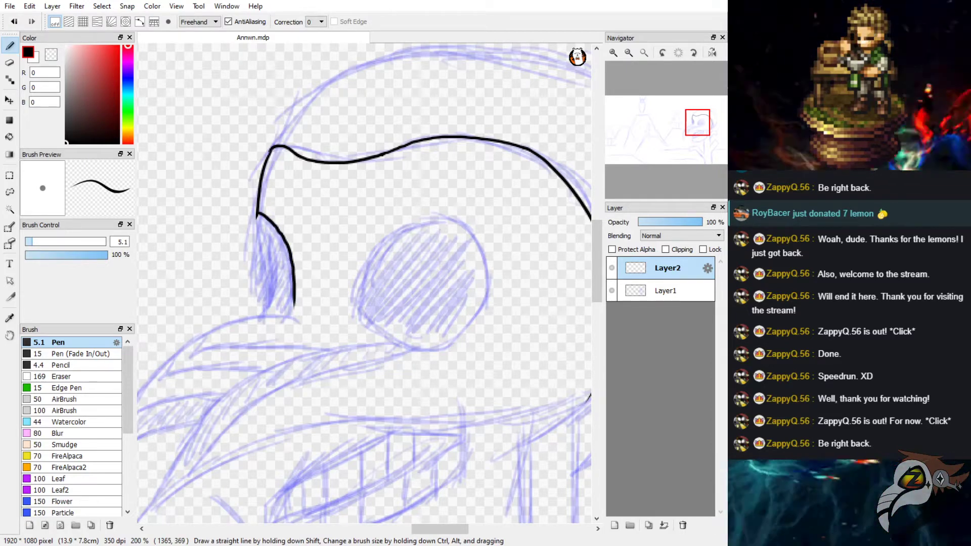
Ink a second curved line inside the far eye socket, from its top corner to its base, redrawing it until it fits.
{"action": "left_click_drag", "start_coordinate": [258, 216], "coordinate": [279, 277]}
{"action": "key", "text": "ctrl+z"}
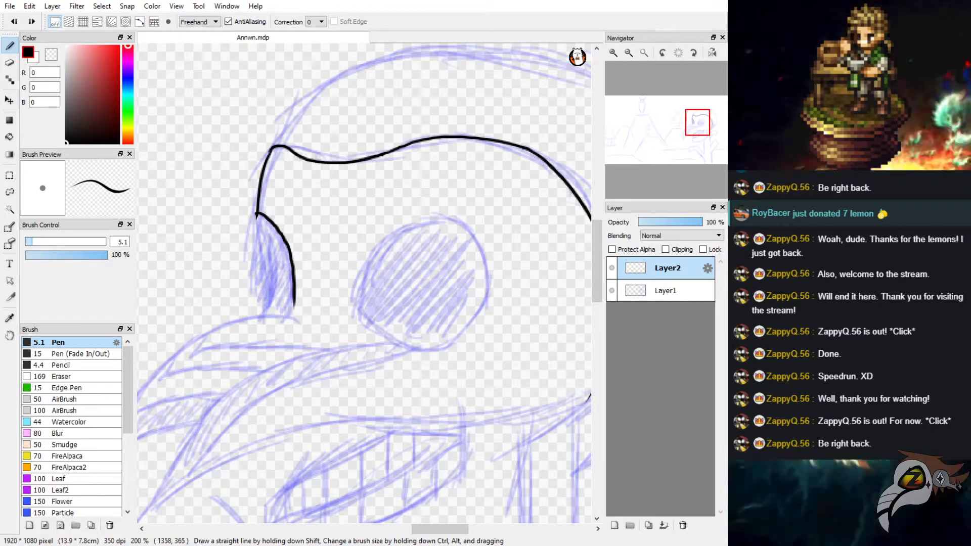
{"action": "left_click_drag", "start_coordinate": [258, 216], "coordinate": [272, 299]}
{"action": "key", "text": "ctrl+z"}
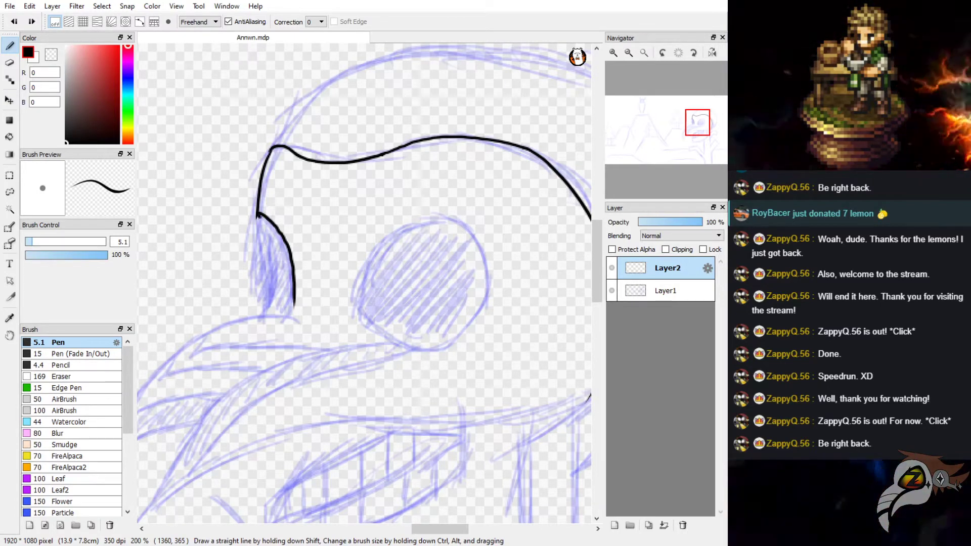
{"action": "mouse_move", "coordinate": [257, 216]}
{"action": "left_mouse_down"}
{"action": "mouse_move", "coordinate": [276, 280]}
{"action": "mouse_move", "coordinate": [267, 312]}
{"action": "left_mouse_up"}
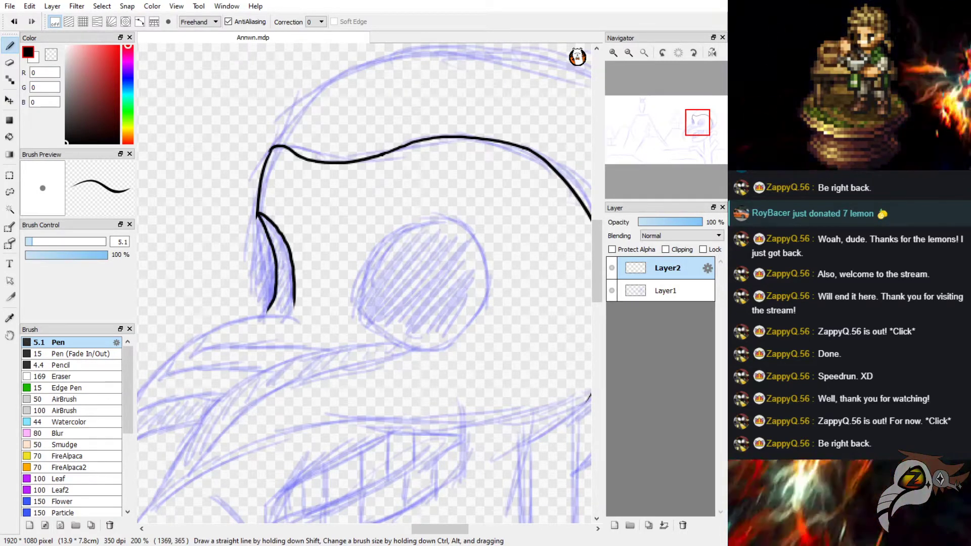
{"action": "key", "text": "ctrl+z"}
{"action": "mouse_move", "coordinate": [257, 216]}
{"action": "left_mouse_down"}
{"action": "mouse_move", "coordinate": [272, 233]}
{"action": "mouse_move", "coordinate": [274, 302]}
{"action": "left_mouse_up"}
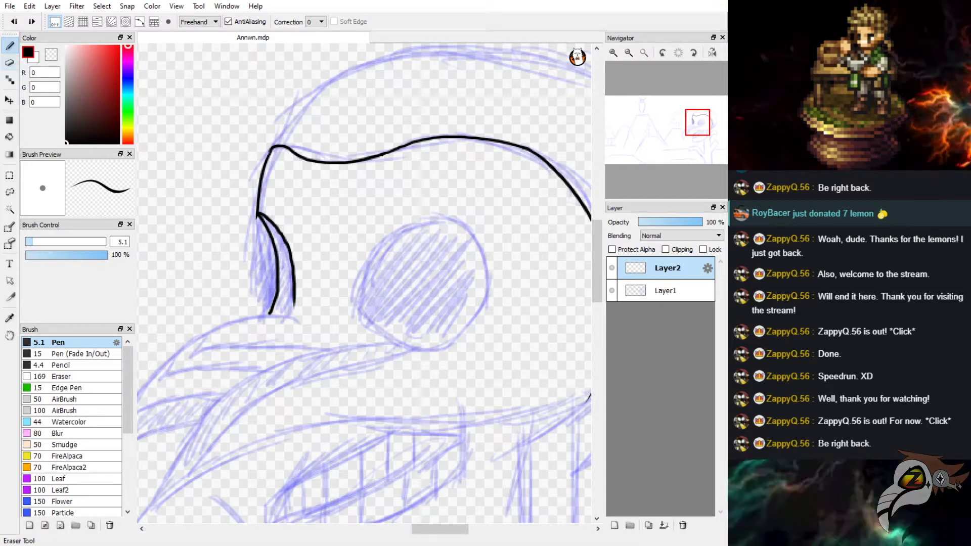
{"action": "left_click", "coordinate": [9, 63]}
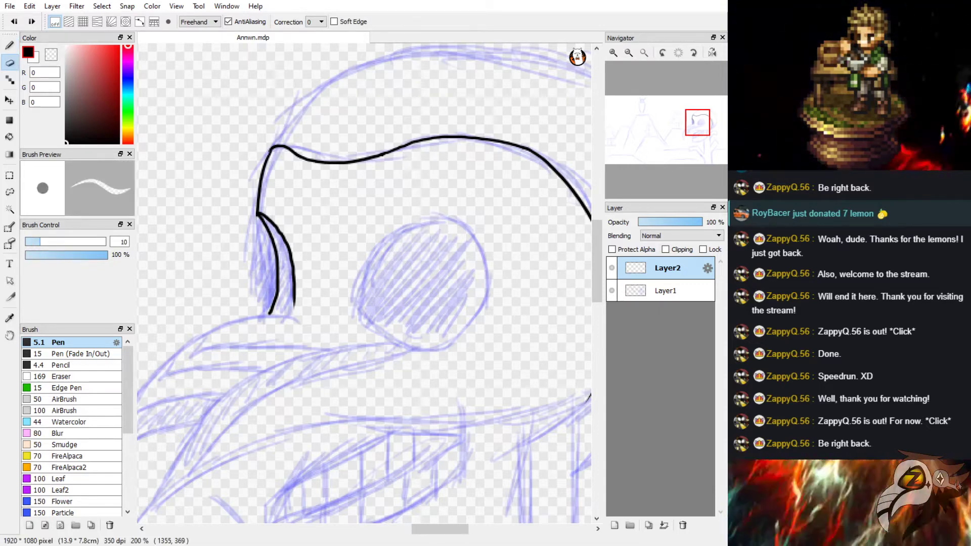
{"action": "key", "text": "b"}
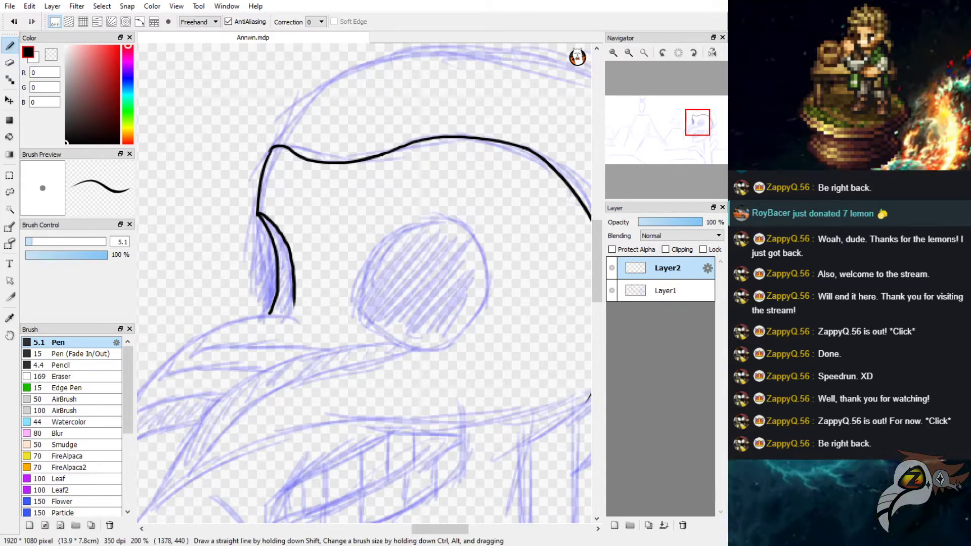
{"action": "left_click_drag", "start_coordinate": [440, 529], "coordinate": [445, 529]}
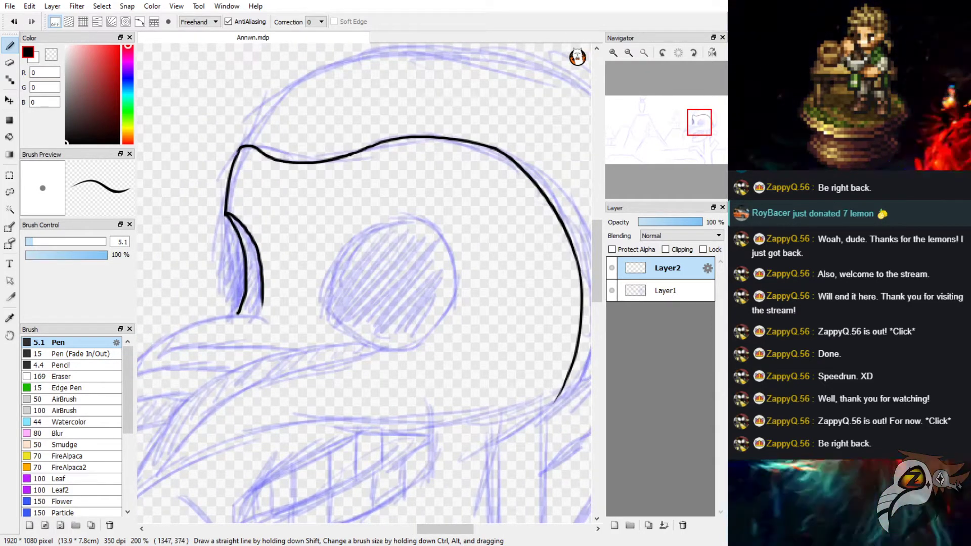
{"action": "left_click_drag", "start_coordinate": [325, 310], "coordinate": [366, 228]}
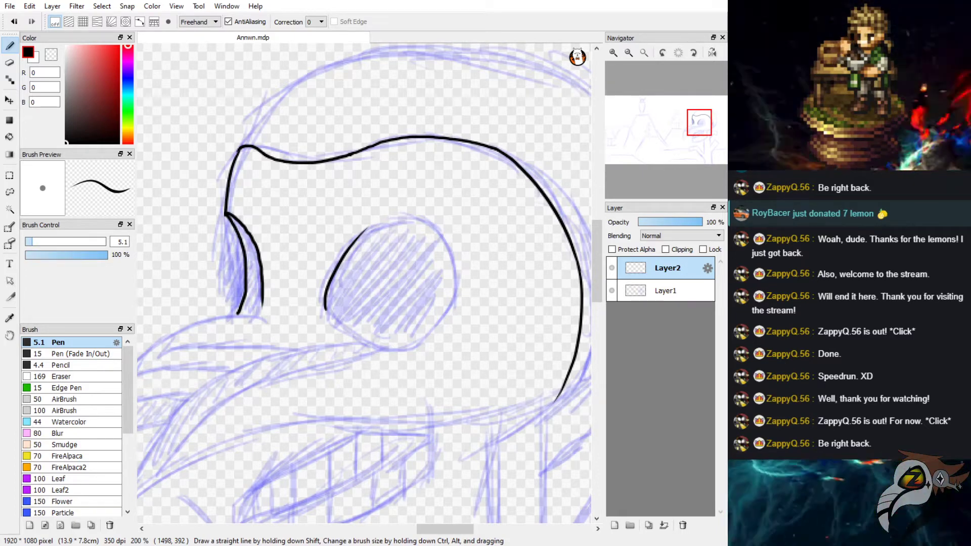
{"action": "key", "text": "ctrl+z"}
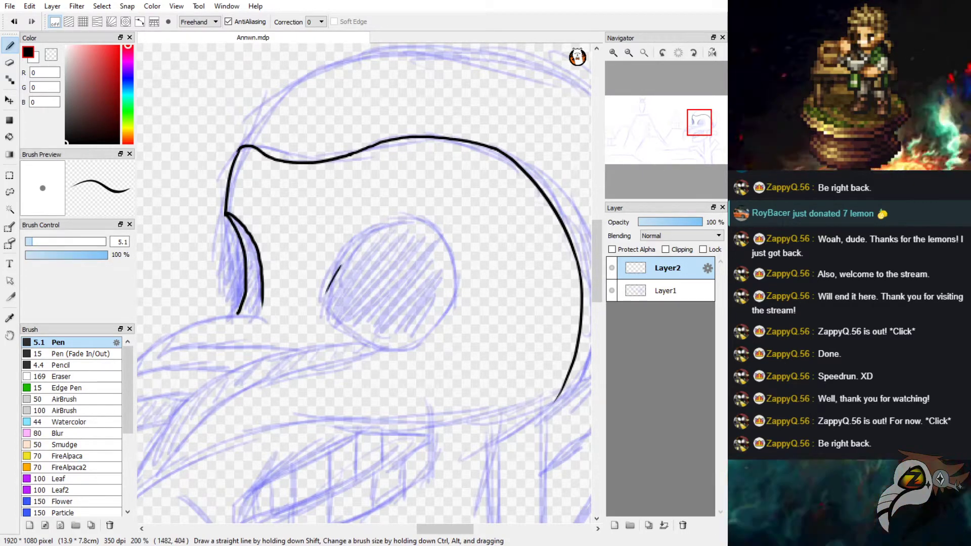
{"action": "left_click_drag", "start_coordinate": [325, 303], "coordinate": [400, 231]}
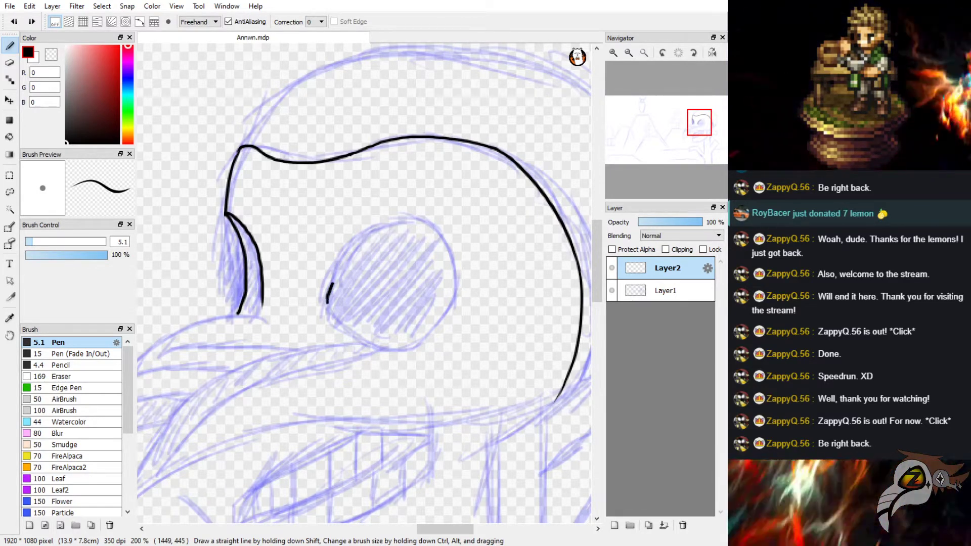
{"action": "left_click_drag", "start_coordinate": [332, 283], "coordinate": [356, 240]}
{"action": "key", "text": "ctrl+z"}
{"action": "mouse_move", "coordinate": [327, 301]}
{"action": "left_mouse_down"}
{"action": "mouse_move", "coordinate": [348, 249]}
{"action": "mouse_move", "coordinate": [369, 234]}
{"action": "mouse_move", "coordinate": [432, 227]}
{"action": "left_mouse_up"}
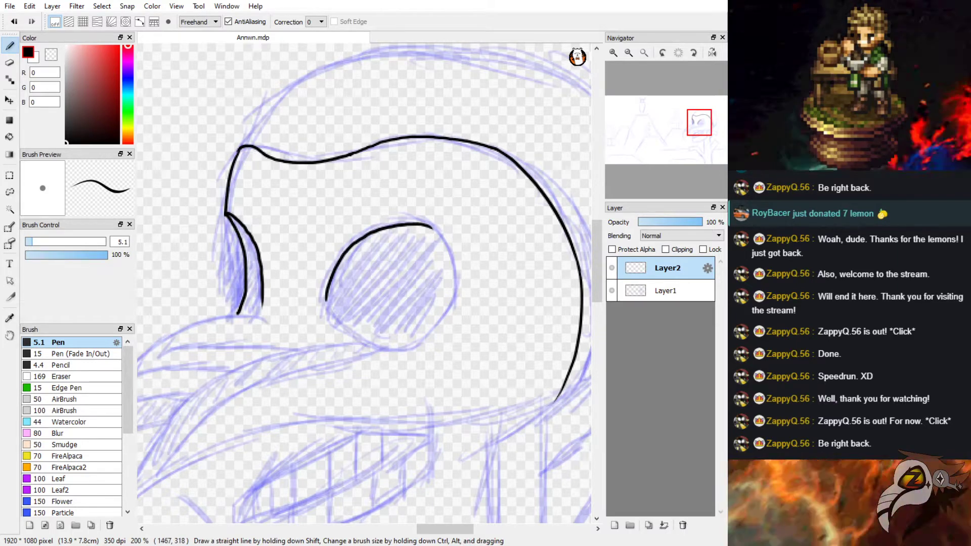
{"action": "left_click_drag", "start_coordinate": [228, 213], "coordinate": [438, 219]}
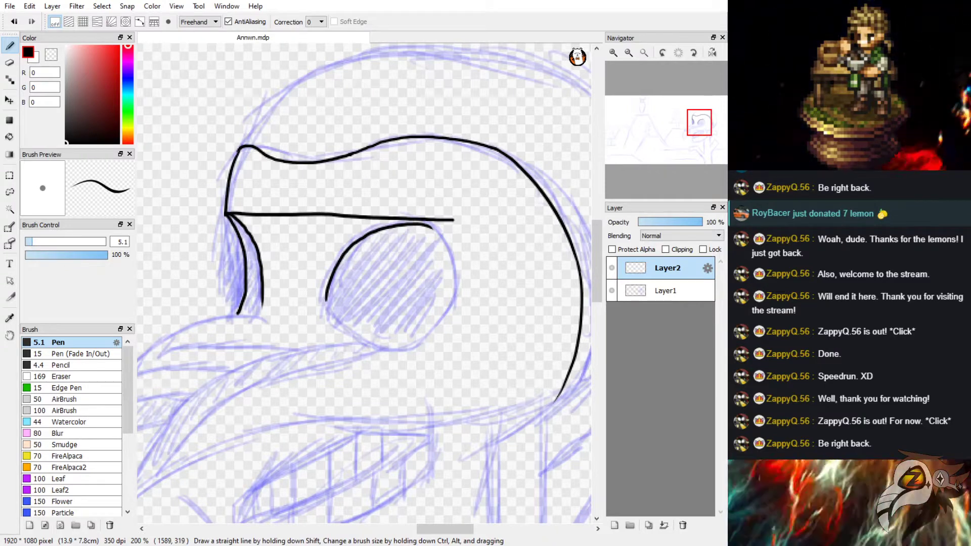
{"action": "key", "text": "ctrl+z"}
{"action": "key", "text": "ctrl+z"}
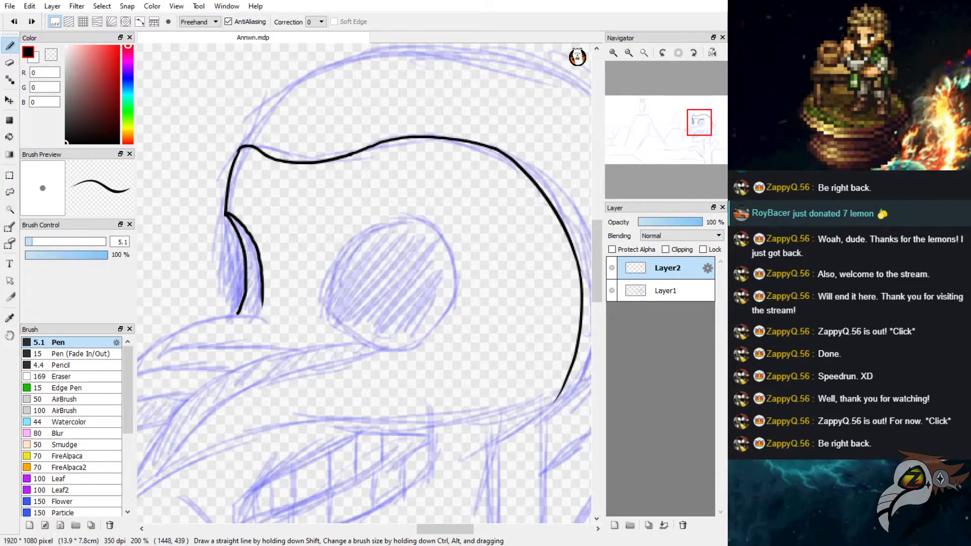
{"action": "left_click_drag", "start_coordinate": [326, 283], "coordinate": [337, 260]}
{"action": "key", "text": "ctrl+z"}
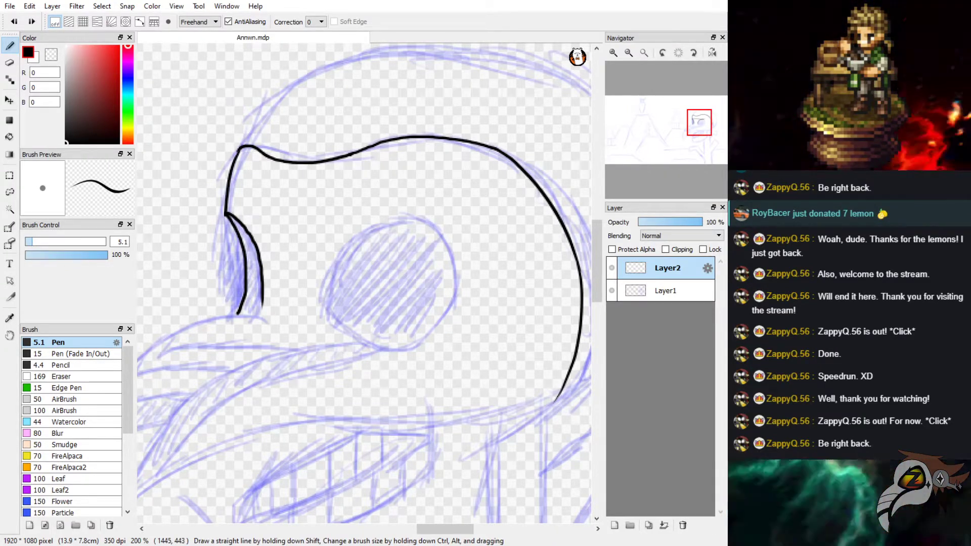
Ink the upper arc of the near eye socket just outside the sketched circle and curve it down the rear side.
{"action": "mouse_move", "coordinate": [322, 303]}
{"action": "left_mouse_down"}
{"action": "mouse_move", "coordinate": [348, 244]}
{"action": "mouse_move", "coordinate": [423, 215]}
{"action": "left_mouse_up"}
{"action": "key", "text": "ctrl+z"}
{"action": "mouse_move", "coordinate": [323, 303]}
{"action": "left_mouse_down"}
{"action": "mouse_move", "coordinate": [345, 236]}
{"action": "mouse_move", "coordinate": [377, 214]}
{"action": "mouse_move", "coordinate": [420, 211]}
{"action": "left_mouse_up"}
{"action": "mouse_move", "coordinate": [243, 208]}
{"action": "left_mouse_down"}
{"action": "mouse_move", "coordinate": [411, 208]}
{"action": "mouse_move", "coordinate": [466, 265]}
{"action": "left_mouse_up"}
{"action": "key", "text": "ctrl+z"}
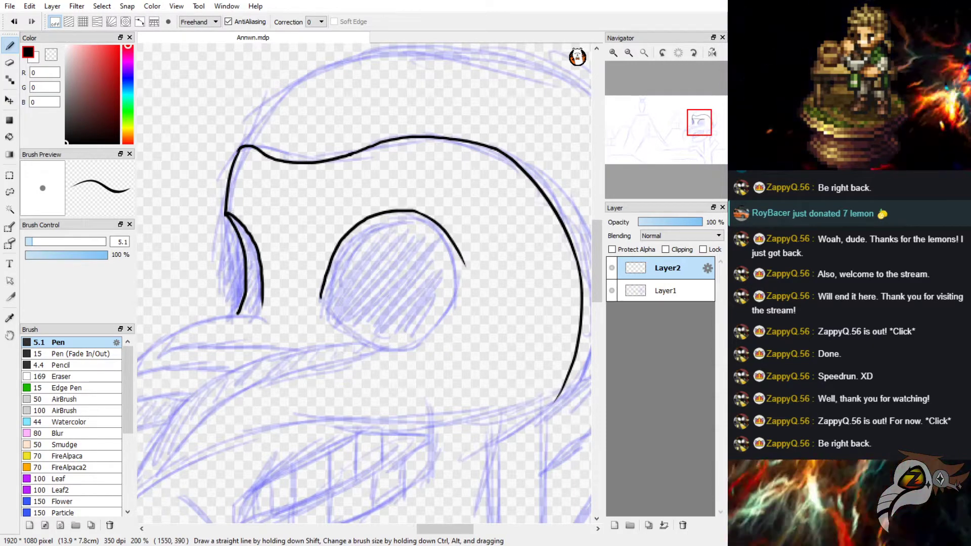
{"action": "key", "text": "ctrl+z"}
{"action": "mouse_move", "coordinate": [416, 212]}
{"action": "left_mouse_down"}
{"action": "mouse_move", "coordinate": [441, 228]}
{"action": "mouse_move", "coordinate": [422, 212]}
{"action": "mouse_move", "coordinate": [444, 227]}
{"action": "mouse_move", "coordinate": [459, 272]}
{"action": "left_mouse_up"}
{"action": "key", "text": "ctrl+z"}
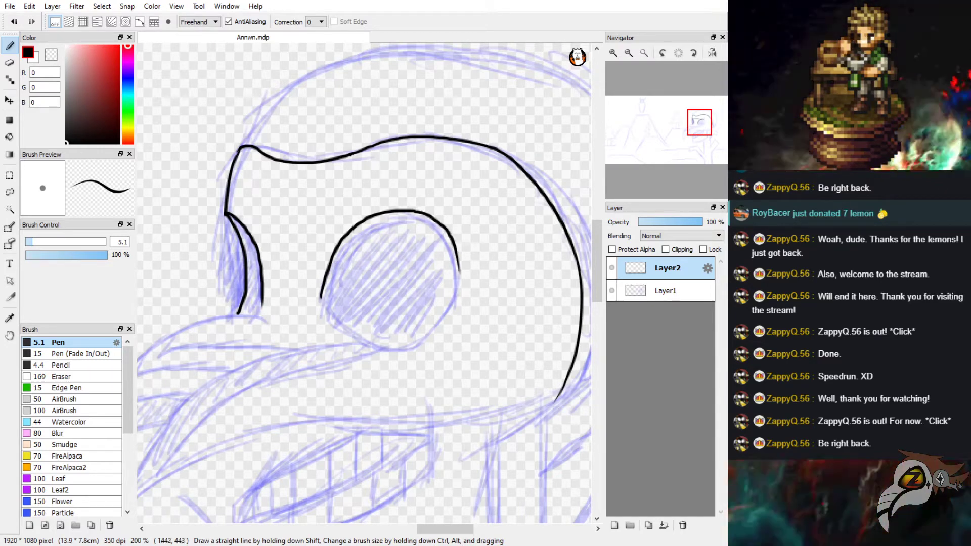
{"action": "key", "text": "ctrl+z"}
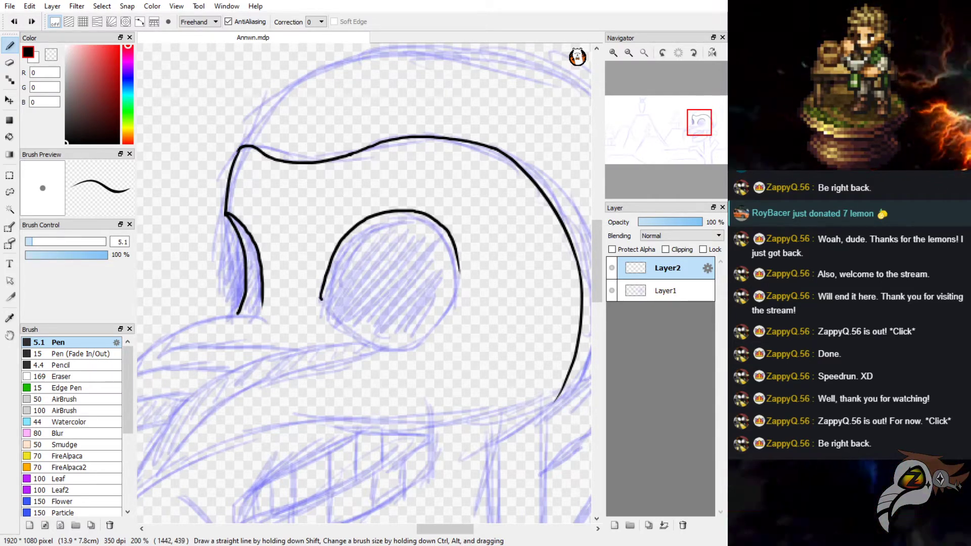
Ink the near eye socket's lower curve from the pointed front corner and join it to the rear side to close the outline.
{"action": "mouse_move", "coordinate": [321, 299]}
{"action": "left_mouse_down"}
{"action": "mouse_move", "coordinate": [344, 329]}
{"action": "mouse_move", "coordinate": [398, 348]}
{"action": "left_mouse_up"}
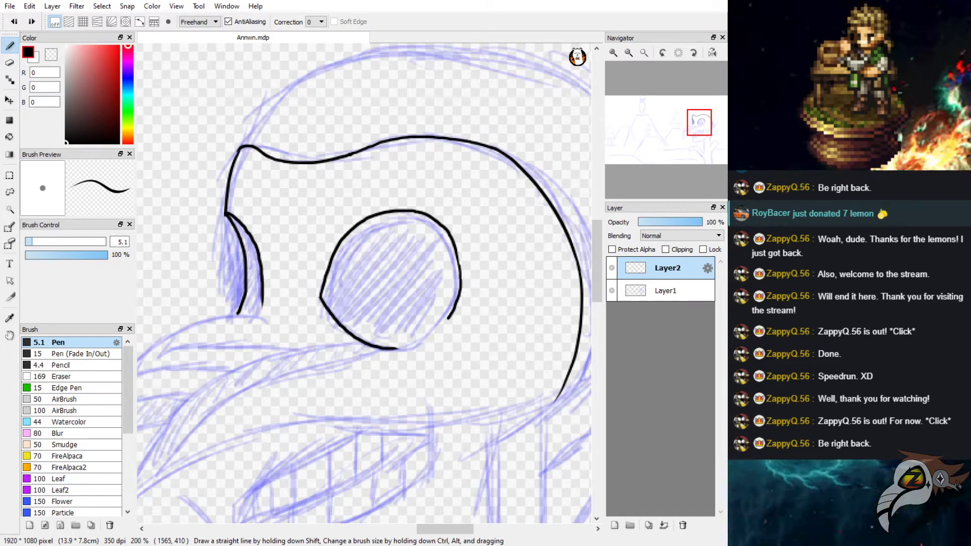
{"action": "left_click_drag", "start_coordinate": [449, 318], "coordinate": [425, 340]}
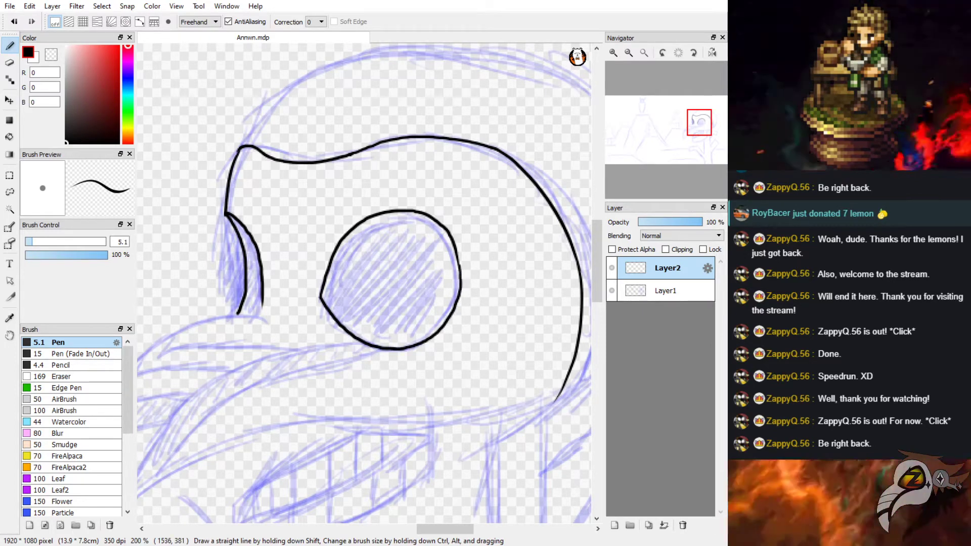
{"action": "left_click_drag", "start_coordinate": [473, 211], "coordinate": [511, 233]}
{"action": "key", "text": "ctrl+z"}
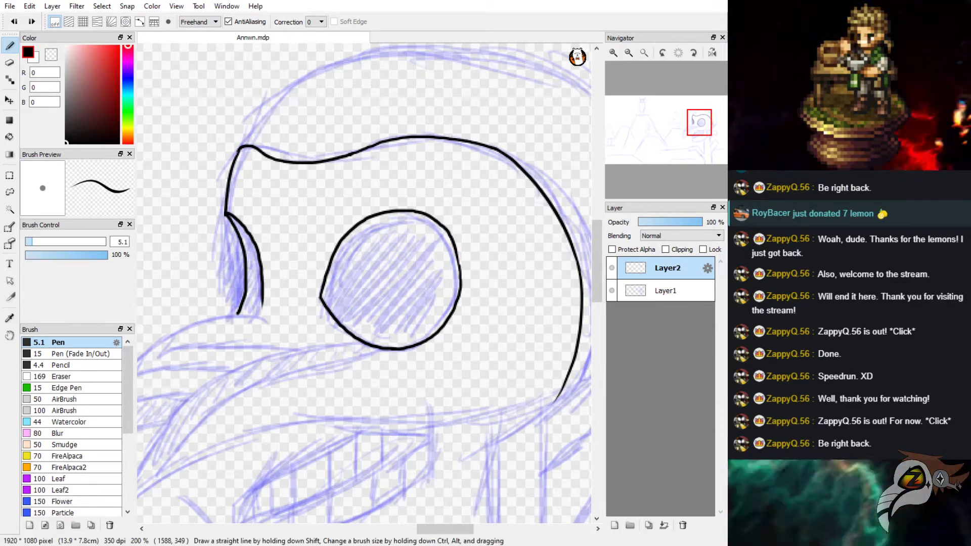
Lasso the rear section of the brow line and move it about 21 px outward toward the back of the skull, then deselect.
{"action": "left_click_drag", "start_coordinate": [597, 238], "coordinate": [597, 248]}
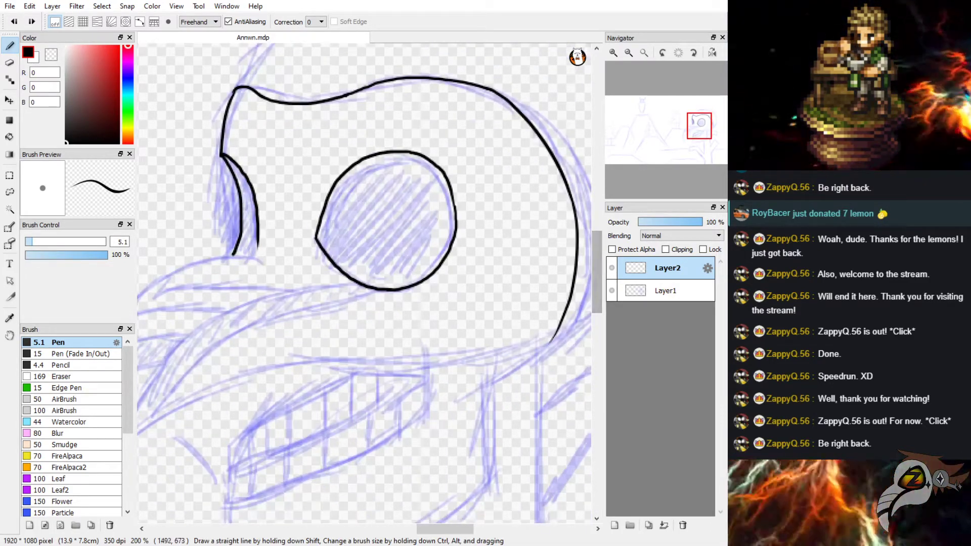
{"action": "left_click_drag", "start_coordinate": [441, 529], "coordinate": [458, 530]}
{"action": "scroll", "coordinate": [370, 283], "scroll_direction": "up", "scroll_amount": 4}
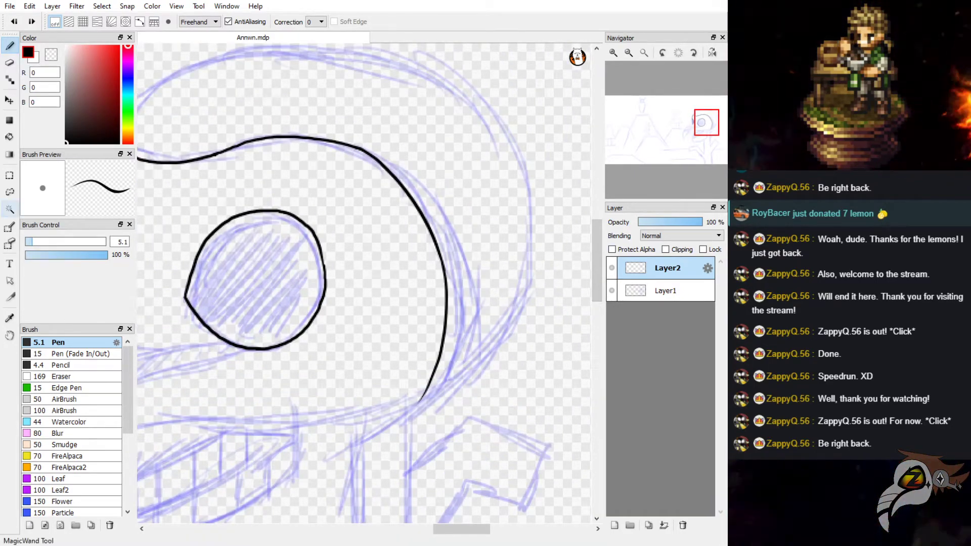
{"action": "left_click", "coordinate": [10, 192]}
{"action": "mouse_move", "coordinate": [335, 122]}
{"action": "left_mouse_down"}
{"action": "mouse_move", "coordinate": [411, 413]}
{"action": "mouse_move", "coordinate": [508, 215]}
{"action": "mouse_move", "coordinate": [374, 107]}
{"action": "left_mouse_up"}
{"action": "key", "text": "ctrl+t"}
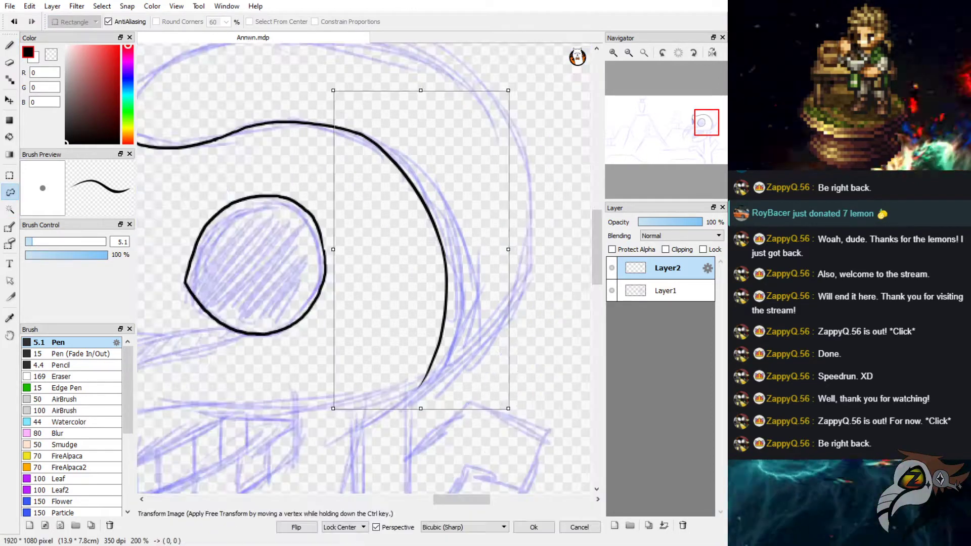
{"action": "mouse_move", "coordinate": [421, 250]}
{"action": "left_mouse_down"}
{"action": "mouse_move", "coordinate": [453, 251]}
{"action": "mouse_move", "coordinate": [443, 253]}
{"action": "left_mouse_up"}
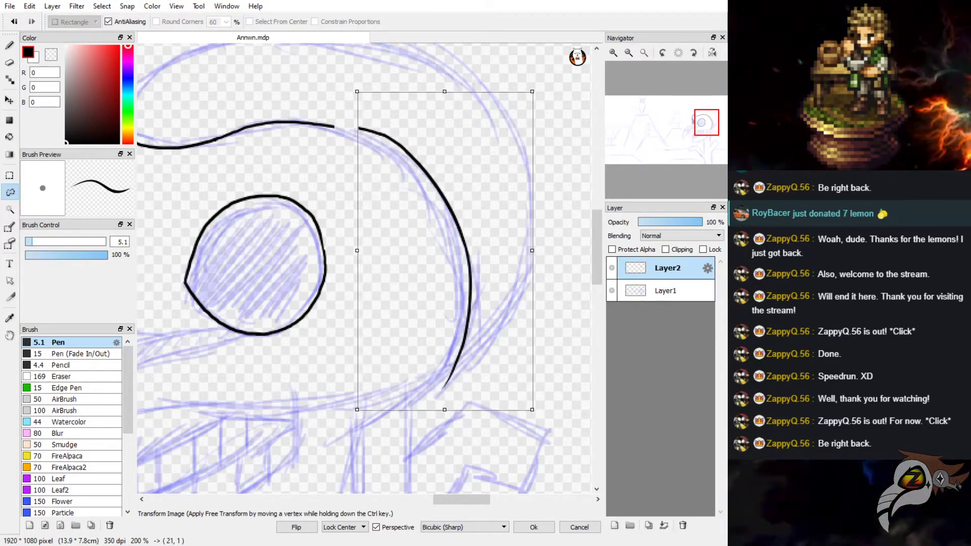
{"action": "left_click", "coordinate": [534, 527]}
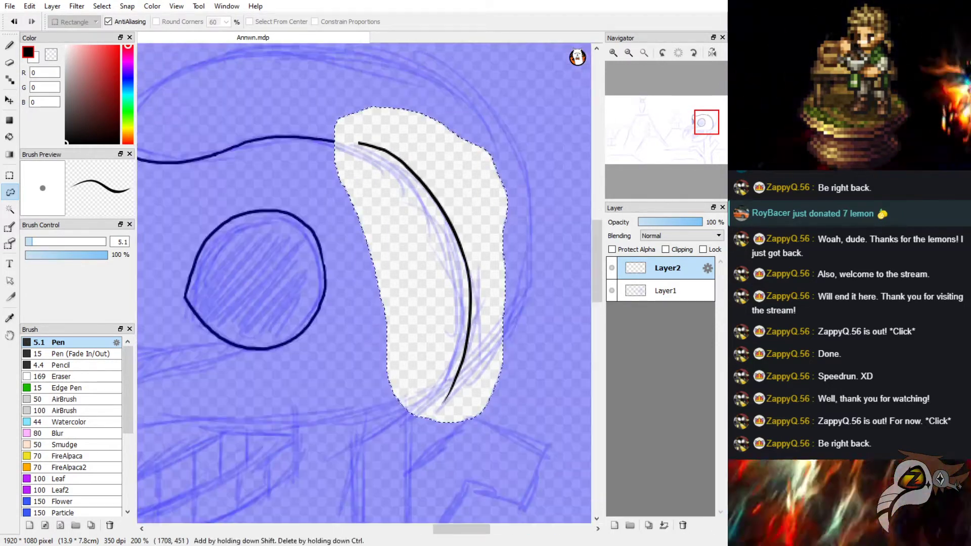
{"action": "key", "text": "ctrl+d"}
Erase the cut end of the brow line back to its crest and ink a smooth curve bridging the gap to the moved section.
{"action": "left_click", "coordinate": [9, 63]}
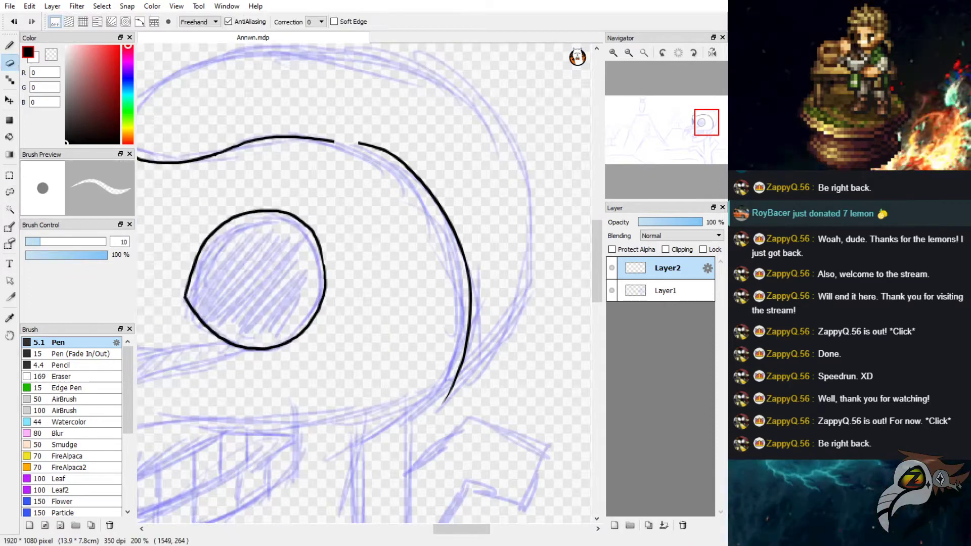
{"action": "left_click_drag", "start_coordinate": [330, 142], "coordinate": [315, 140]}
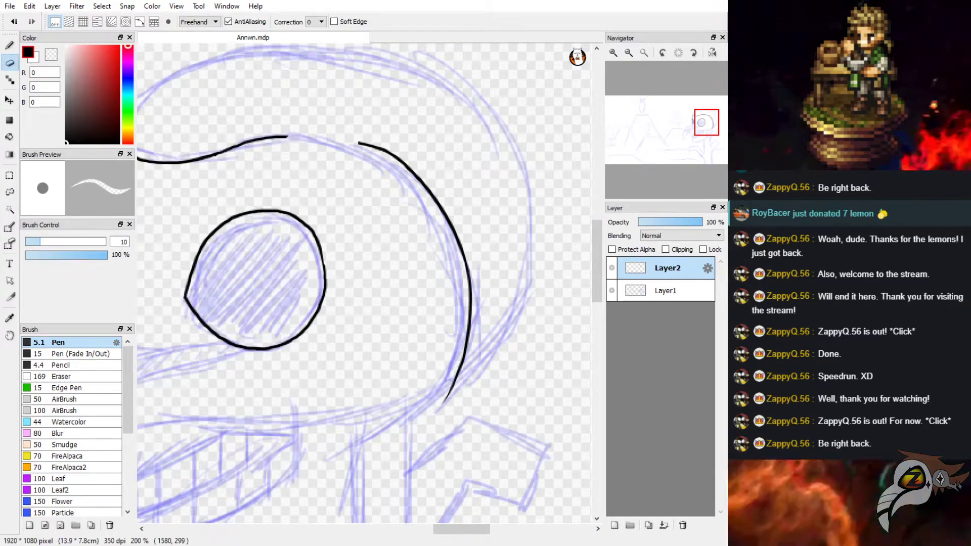
{"action": "key", "text": "b"}
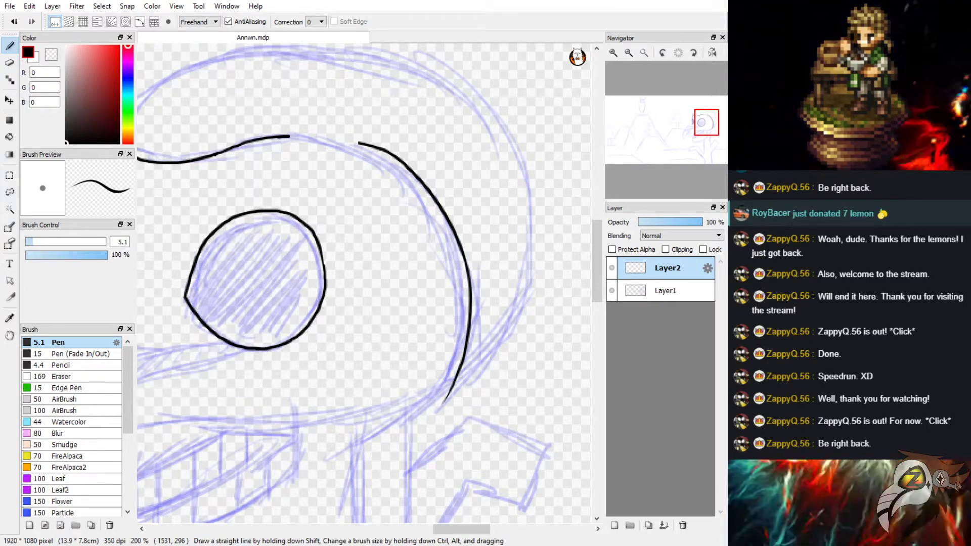
{"action": "left_click_drag", "start_coordinate": [286, 137], "coordinate": [387, 150]}
{"action": "key", "text": "ctrl+z"}
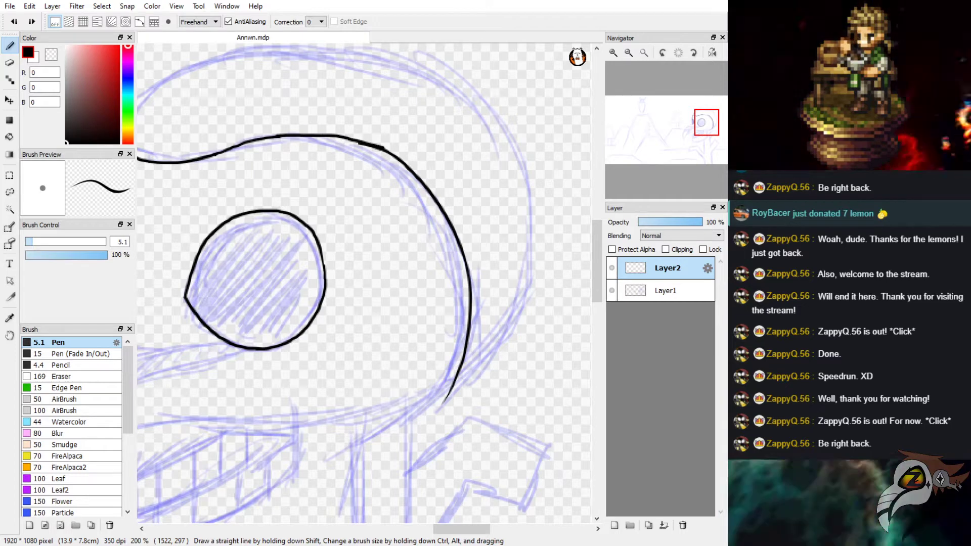
{"action": "key", "text": "e"}
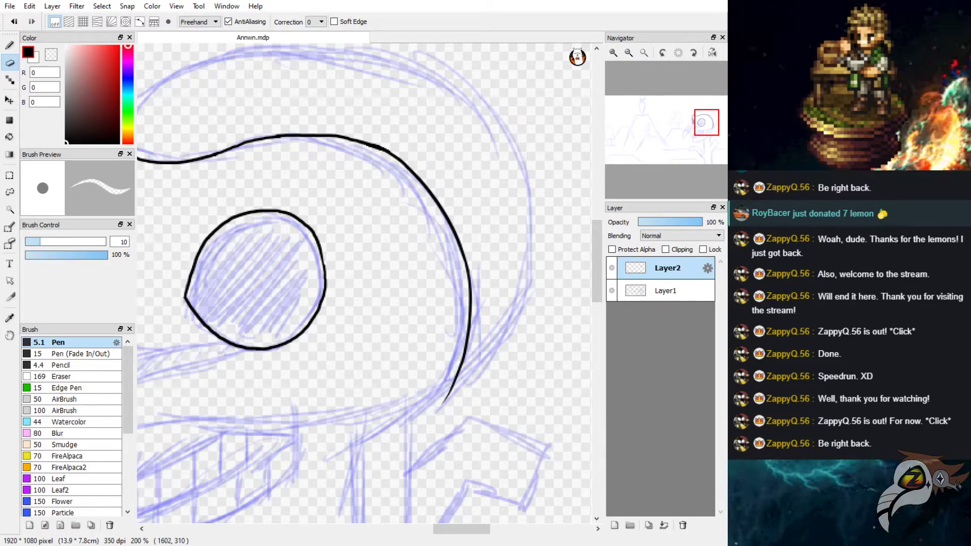
{"action": "mouse_move", "coordinate": [461, 529]}
{"action": "left_mouse_down"}
{"action": "mouse_move", "coordinate": [441, 530]}
{"action": "mouse_move", "coordinate": [451, 530]}
{"action": "left_mouse_up"}
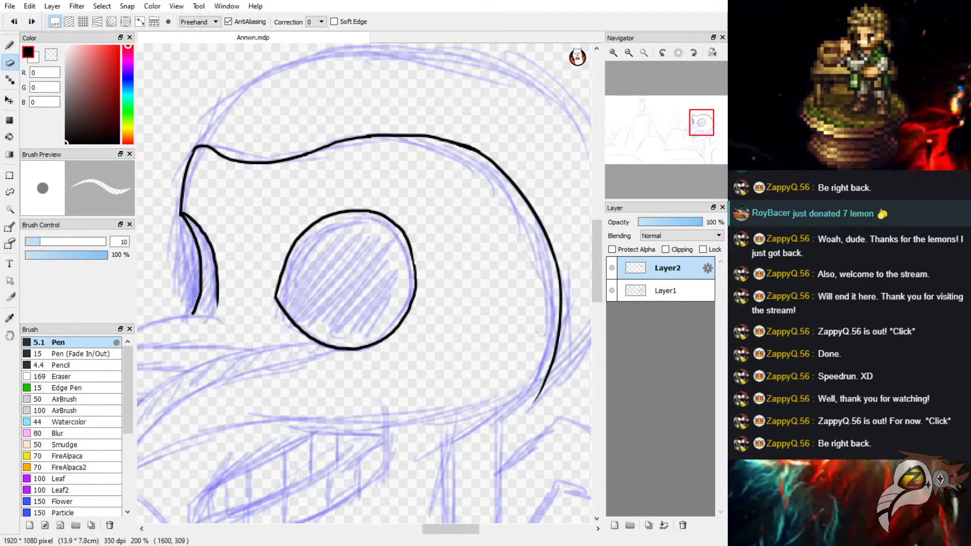
{"action": "left_click_drag", "start_coordinate": [597, 261], "coordinate": [597, 279]}
{"action": "left_click", "coordinate": [10, 45]}
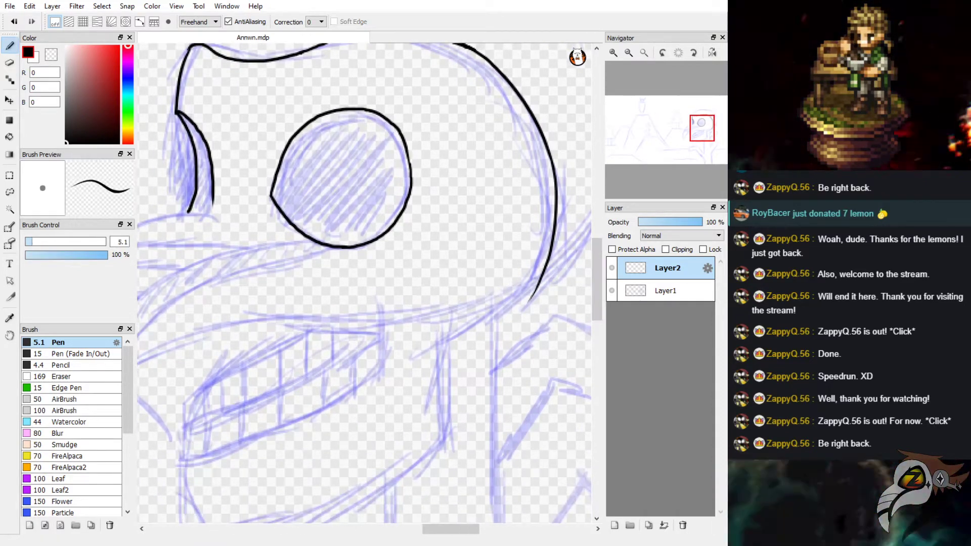
{"action": "left_click_drag", "start_coordinate": [261, 277], "coordinate": [302, 264]}
{"action": "key", "text": "ctrl+z"}
Ink the beak's upper edge from the base of the far eye socket along the sketched curve down to the hooked tip.
{"action": "left_click_drag", "start_coordinate": [451, 529], "coordinate": [424, 530]}
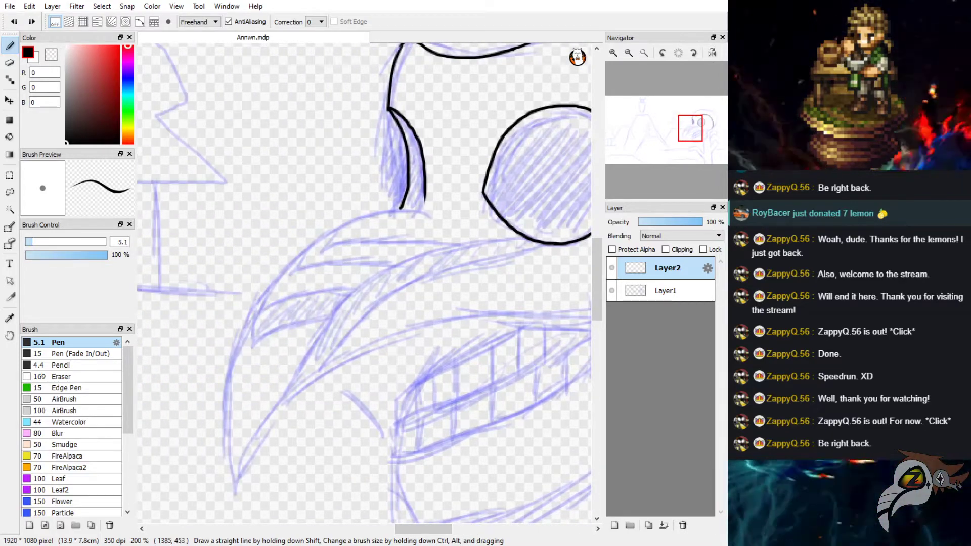
{"action": "mouse_move", "coordinate": [429, 208]}
{"action": "left_mouse_down"}
{"action": "mouse_move", "coordinate": [396, 208]}
{"action": "mouse_move", "coordinate": [237, 334]}
{"action": "mouse_move", "coordinate": [342, 224]}
{"action": "mouse_move", "coordinate": [231, 364]}
{"action": "mouse_move", "coordinate": [227, 472]}
{"action": "left_mouse_up"}
{"action": "key", "text": "ctrl+z"}
{"action": "key", "text": "ctrl+z"}
{"action": "left_click_drag", "start_coordinate": [237, 340], "coordinate": [230, 475]}
{"action": "key", "text": "ctrl+z"}
{"action": "left_click_drag", "start_coordinate": [235, 336], "coordinate": [242, 494]}
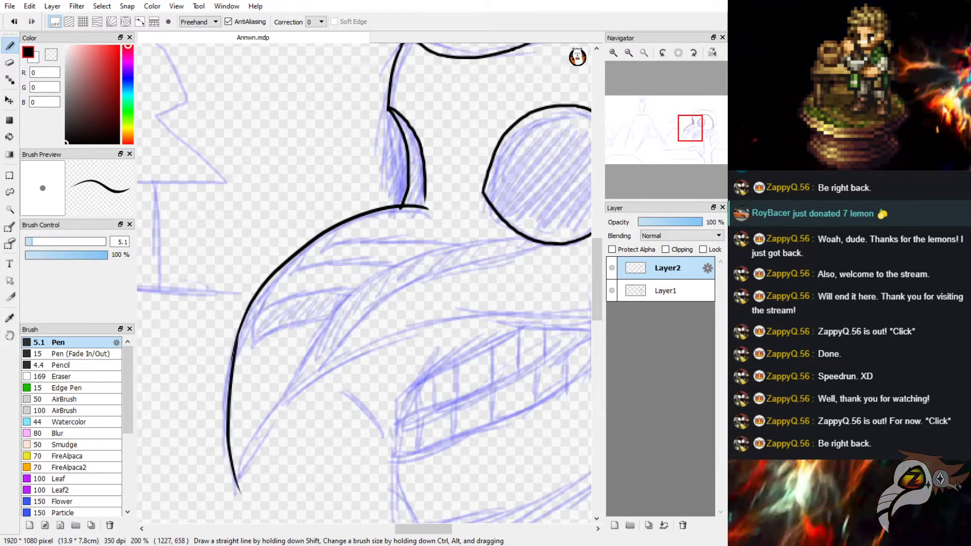
{"action": "key", "text": "ctrl+z"}
{"action": "left_click_drag", "start_coordinate": [234, 337], "coordinate": [245, 496]}
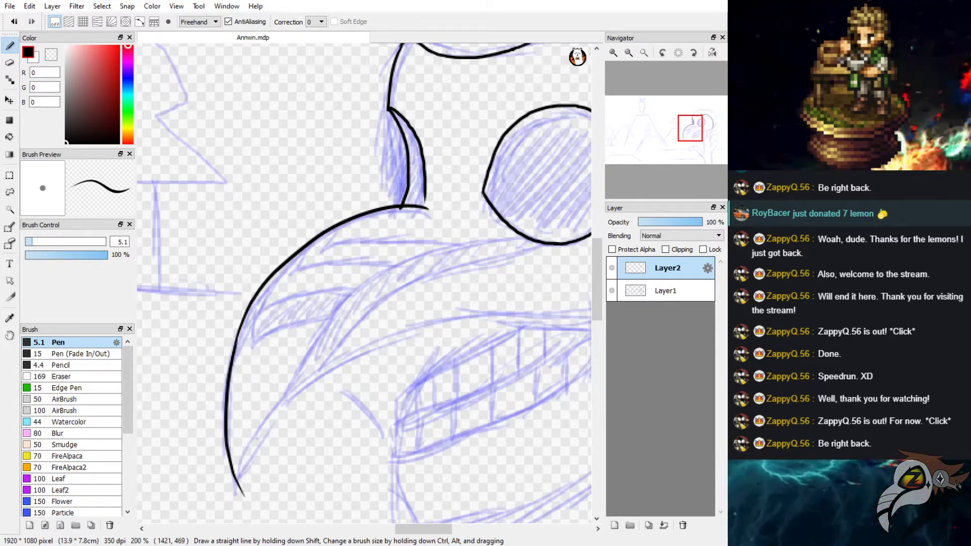
Ink the front part of the beak's lower edge up from the tip and trim the overshooting line at the tip.
{"action": "key", "text": "e"}
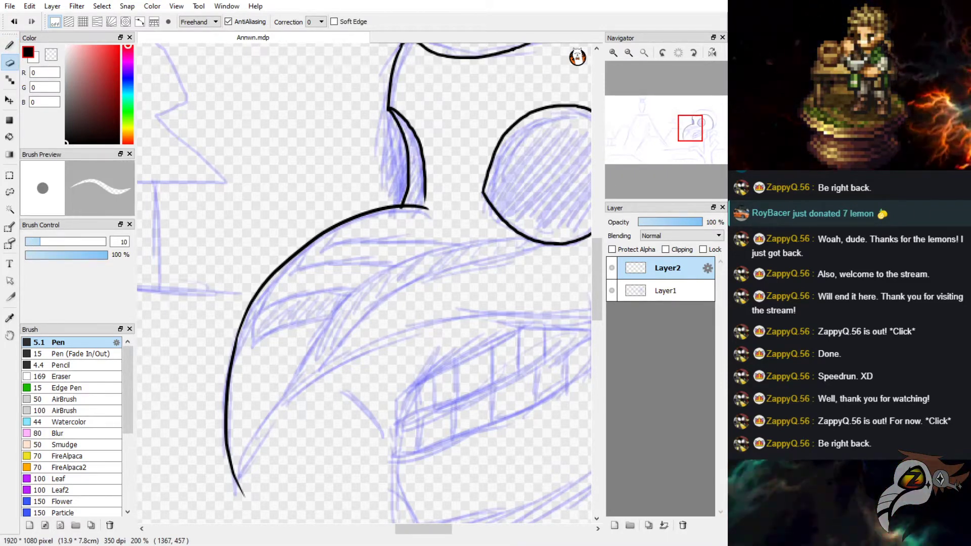
{"action": "key", "text": "b"}
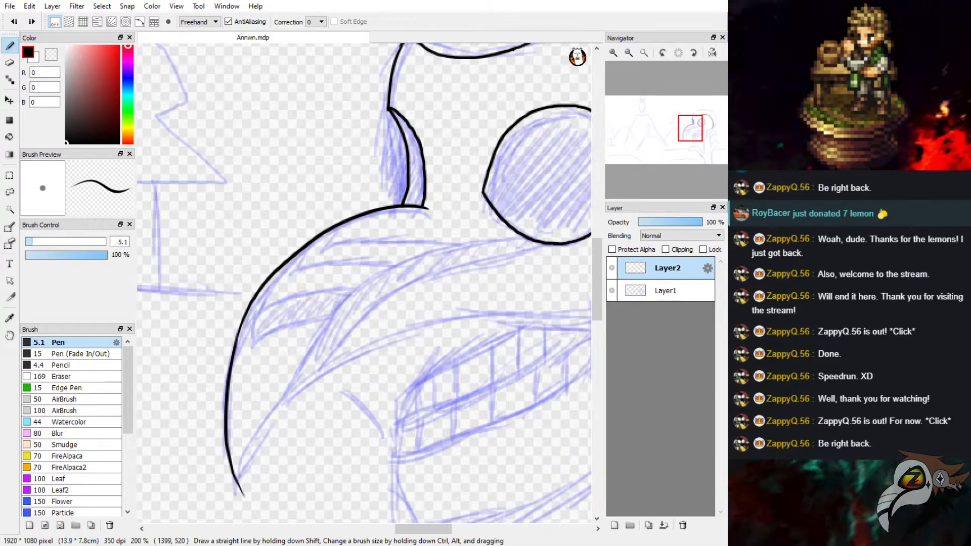
{"action": "left_click_drag", "start_coordinate": [239, 483], "coordinate": [280, 390]}
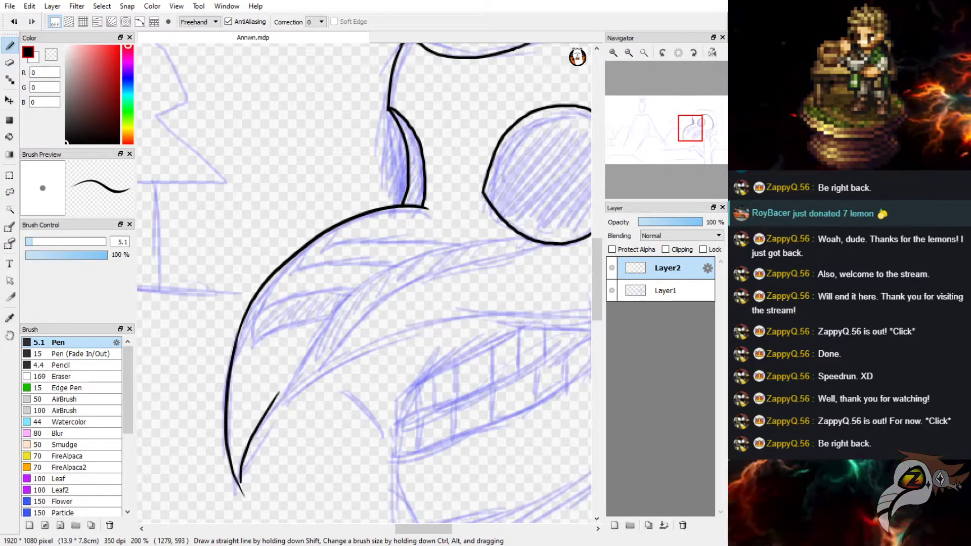
{"action": "key", "text": "ctrl+z"}
{"action": "left_click_drag", "start_coordinate": [240, 488], "coordinate": [339, 363]}
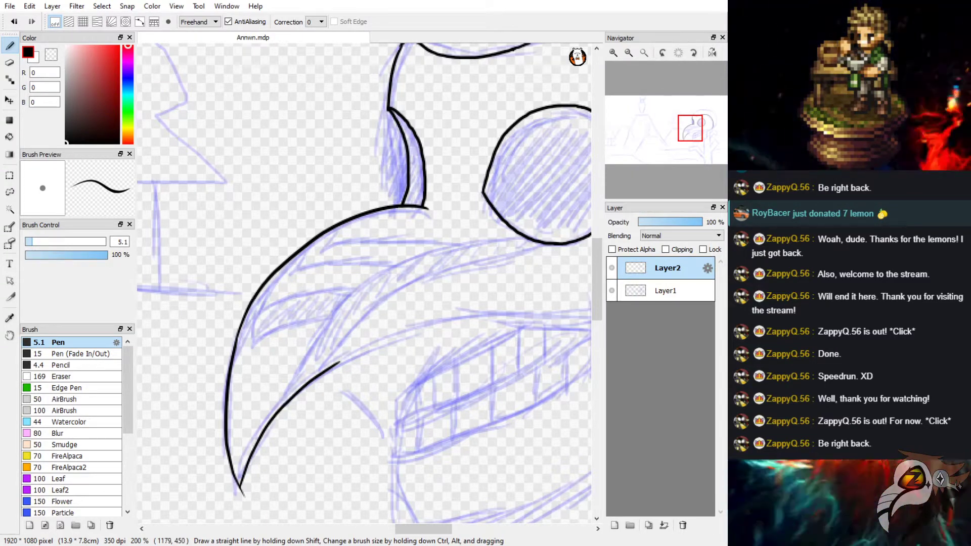
{"action": "left_click", "coordinate": [9, 62]}
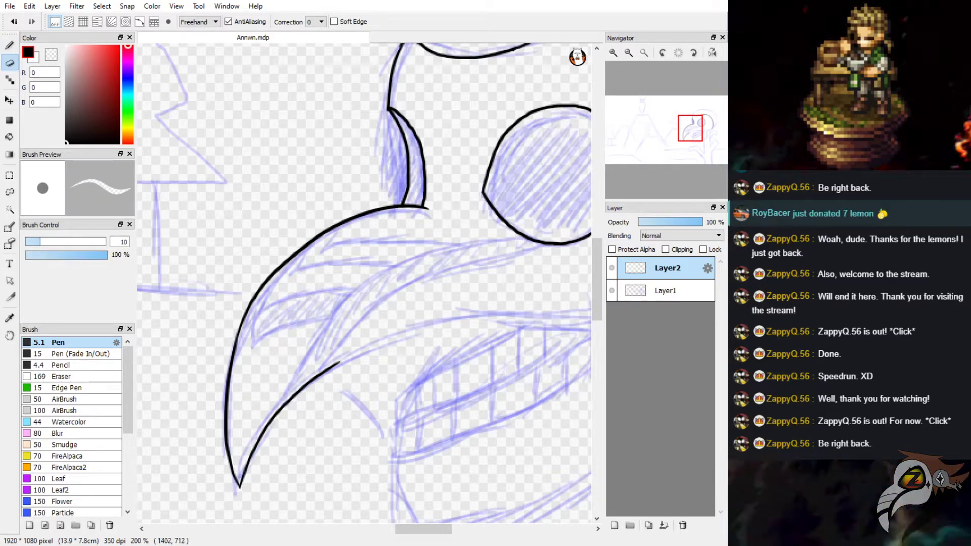
{"action": "left_click_drag", "start_coordinate": [423, 529], "coordinate": [446, 529]}
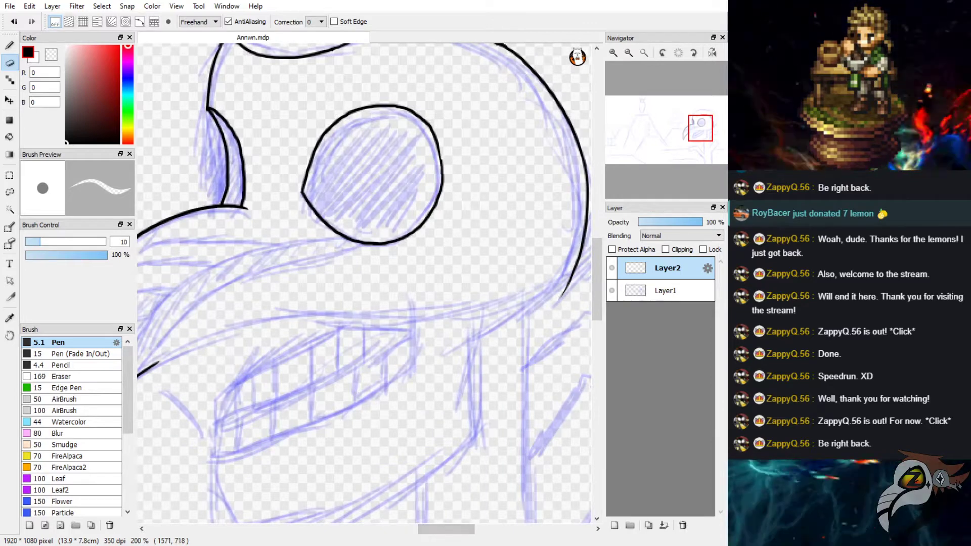
{"action": "key", "text": "b"}
{"action": "mouse_move", "coordinate": [154, 364]}
{"action": "left_mouse_down"}
{"action": "mouse_move", "coordinate": [283, 321]}
{"action": "mouse_move", "coordinate": [179, 355]}
{"action": "mouse_move", "coordinate": [347, 330]}
{"action": "left_mouse_up"}
{"action": "key", "text": "ctrl+z"}
{"action": "key", "text": "ctrl+z"}
{"action": "left_click_drag", "start_coordinate": [147, 364], "coordinate": [318, 323]}
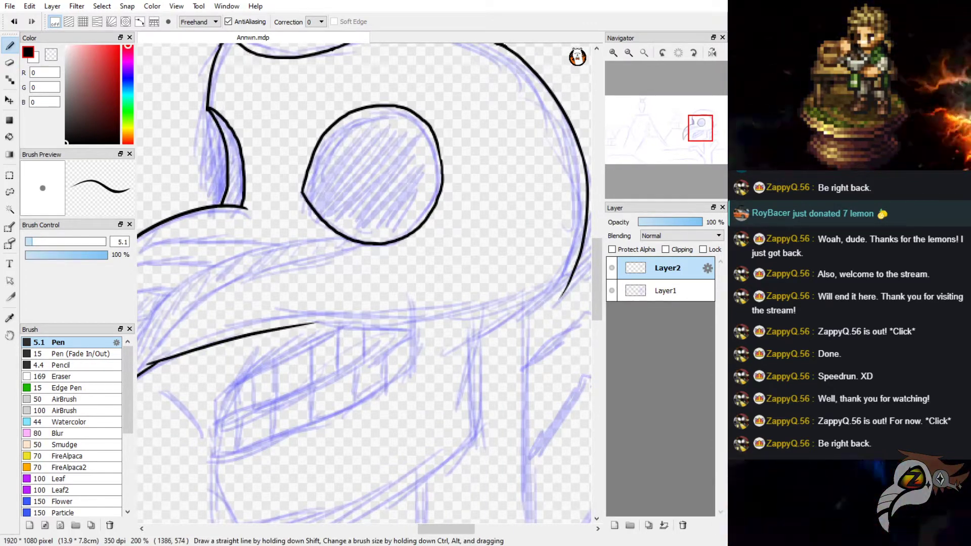
{"action": "key", "text": "ctrl+z"}
{"action": "left_click_drag", "start_coordinate": [149, 365], "coordinate": [339, 320]}
{"action": "key", "text": "ctrl+z"}
{"action": "left_click_drag", "start_coordinate": [147, 365], "coordinate": [329, 317]}
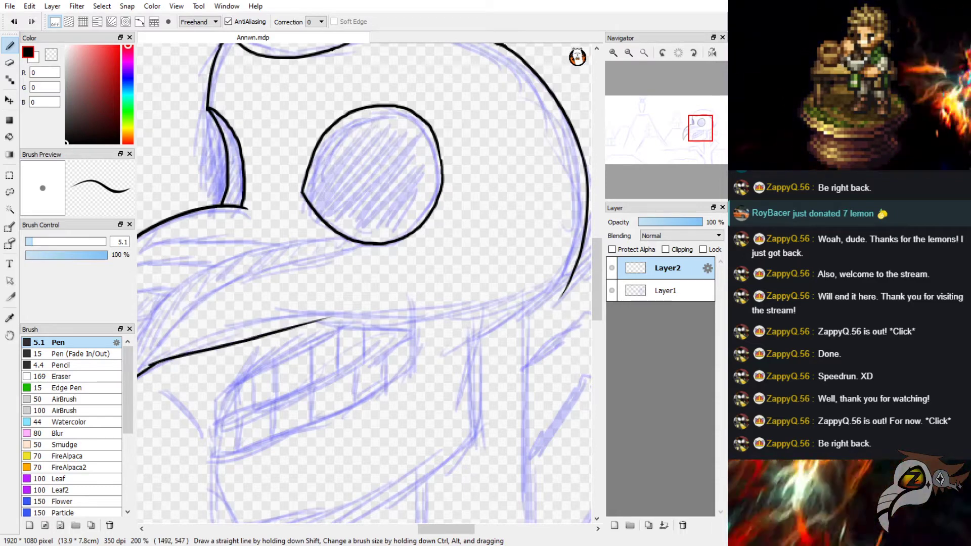
{"action": "key", "text": "ctrl+z"}
{"action": "left_click_drag", "start_coordinate": [149, 365], "coordinate": [343, 318]}
{"action": "key", "text": "ctrl+z"}
{"action": "mouse_move", "coordinate": [149, 365]}
{"action": "left_mouse_down"}
{"action": "mouse_move", "coordinate": [372, 317]}
{"action": "mouse_move", "coordinate": [345, 319]}
{"action": "mouse_move", "coordinate": [515, 301]}
{"action": "left_mouse_up"}
{"action": "key", "text": "ctrl+z"}
{"action": "key", "text": "ctrl+z"}
Ink the skull's lower edge below the near eye socket and curve it up to meet the line at the back of the skull.
{"action": "left_click_drag", "start_coordinate": [347, 319], "coordinate": [509, 306]}
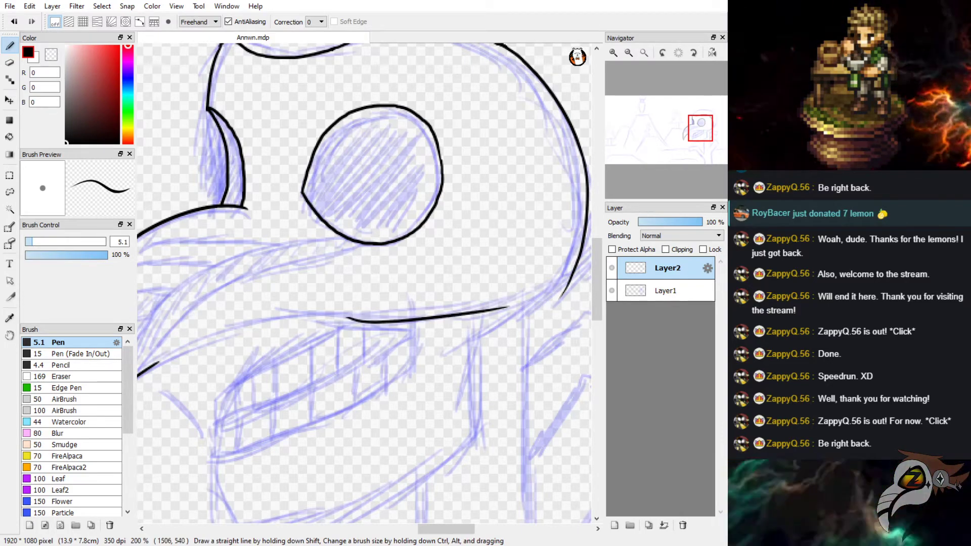
{"action": "key", "text": "ctrl+z"}
{"action": "left_click_drag", "start_coordinate": [340, 323], "coordinate": [523, 300]}
{"action": "key", "text": "ctrl+z"}
{"action": "mouse_move", "coordinate": [329, 311]}
{"action": "left_mouse_down"}
{"action": "mouse_move", "coordinate": [511, 304]}
{"action": "mouse_move", "coordinate": [580, 253]}
{"action": "left_mouse_up"}
{"action": "key", "text": "ctrl+z"}
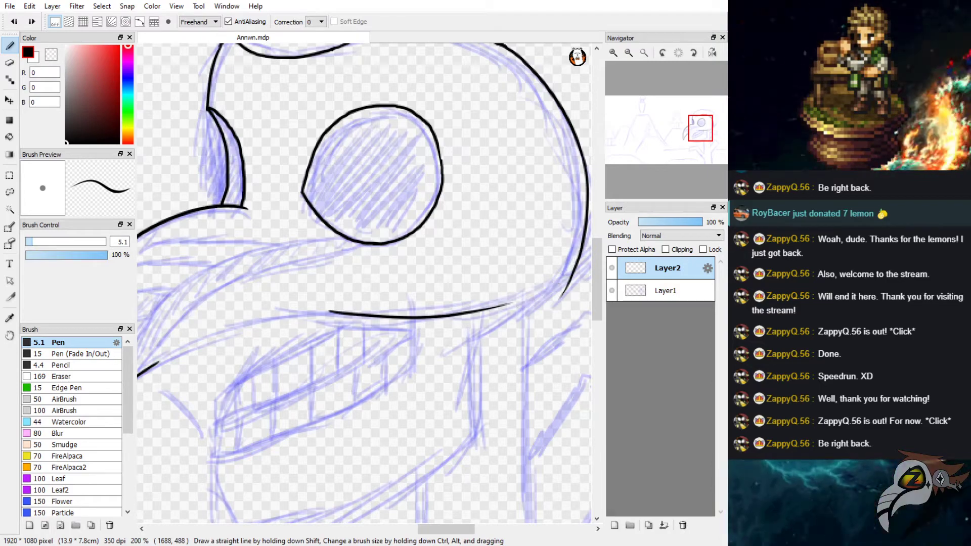
{"action": "left_click_drag", "start_coordinate": [511, 303], "coordinate": [580, 253]}
Erase the end of the rear skull line that overshoots the rounded lower back corner.
{"action": "left_click_drag", "start_coordinate": [446, 529], "coordinate": [461, 529]}
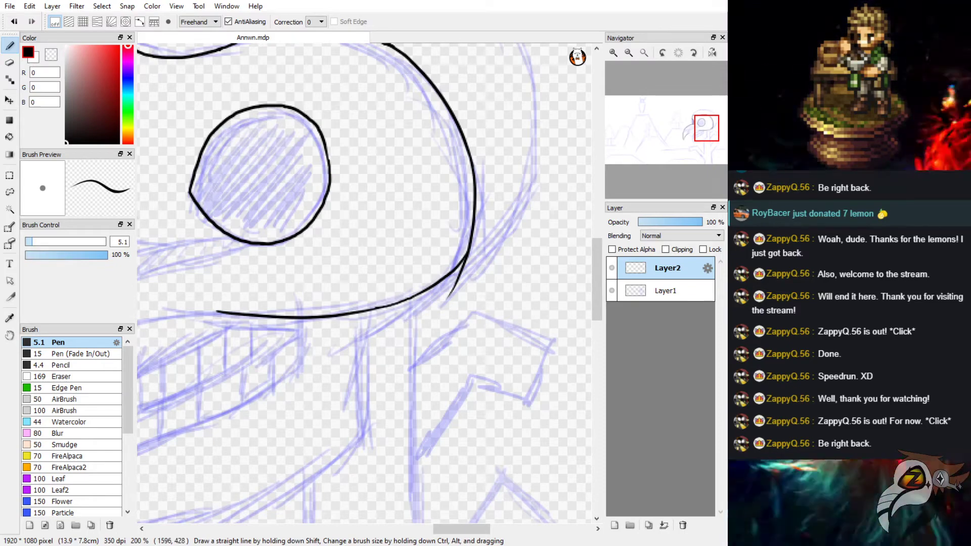
{"action": "key", "text": "e"}
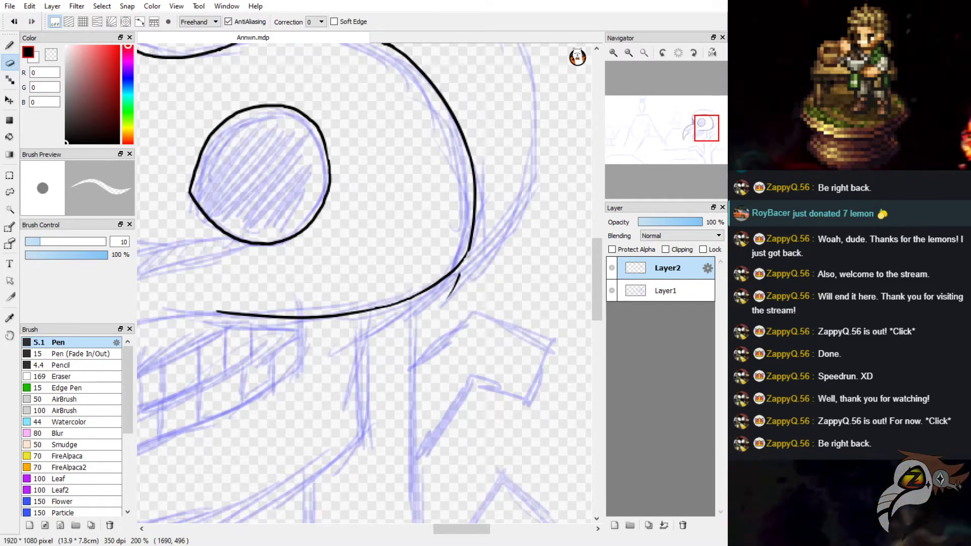
{"action": "left_click_drag", "start_coordinate": [460, 275], "coordinate": [451, 292]}
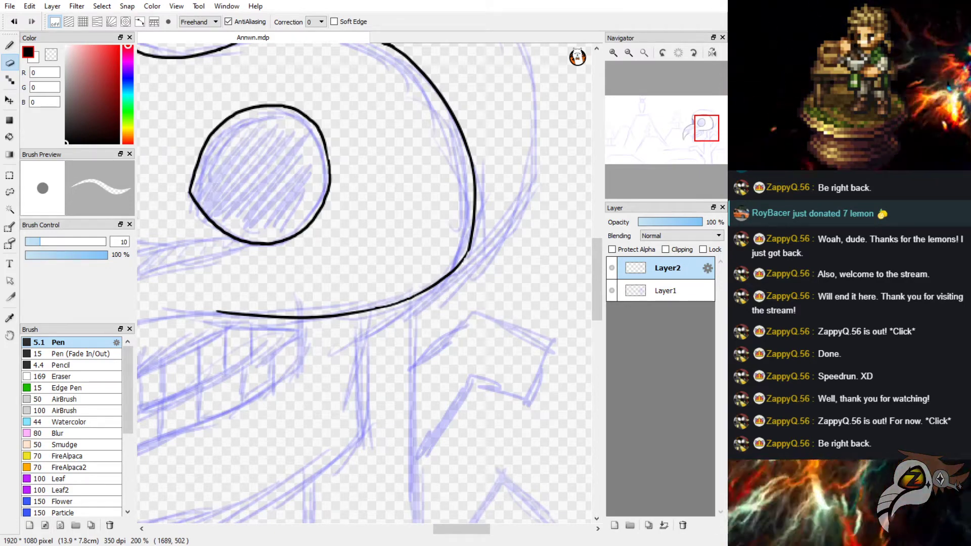
{"action": "scroll", "coordinate": [459, 273], "scroll_direction": "up", "scroll_amount": 1}
{"action": "left_click", "coordinate": [9, 45]}
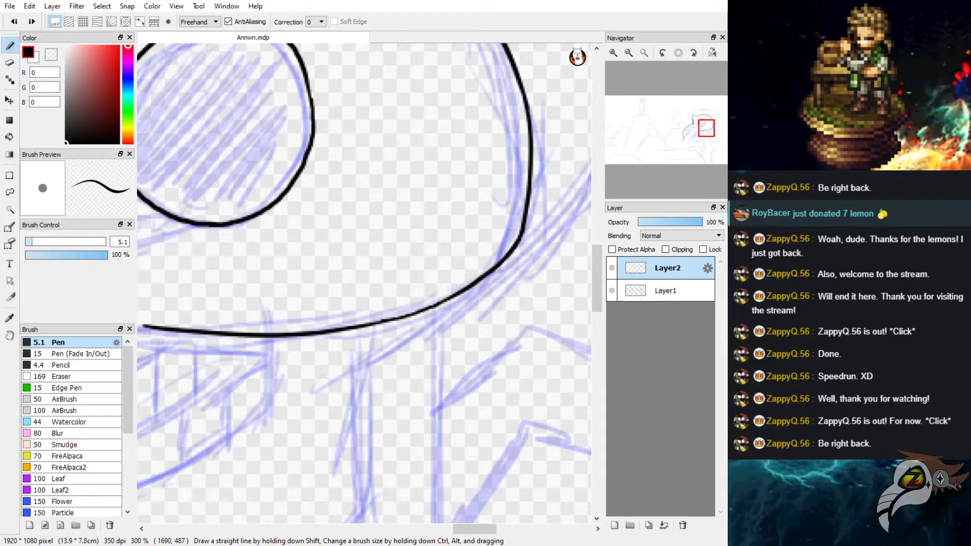
{"action": "left_click_drag", "start_coordinate": [482, 317], "coordinate": [499, 327]}
{"action": "key", "text": "ctrl+z"}
{"action": "left_click", "coordinate": [629, 53]}
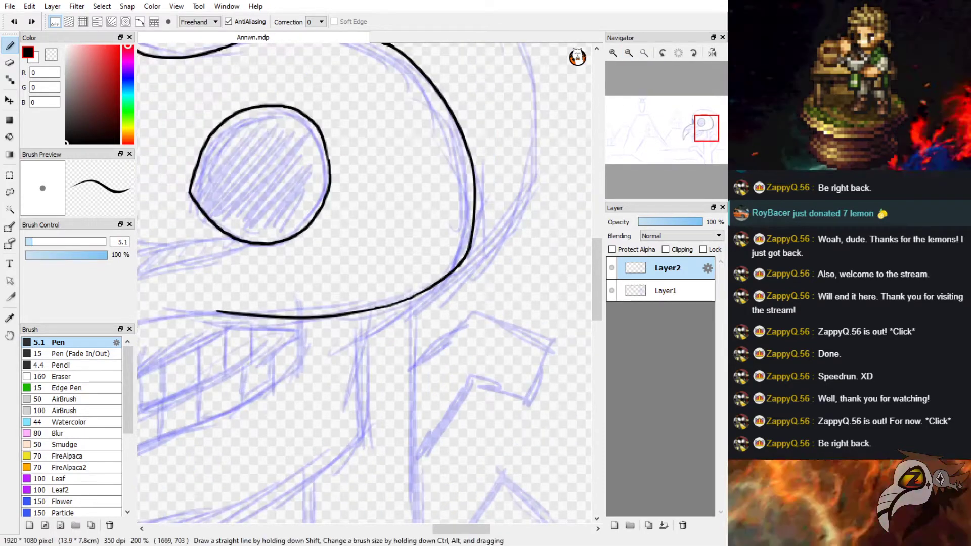
Extend the beak's lower edge with a smooth inked curve running back toward the skull's lower edge.
{"action": "mouse_move", "coordinate": [447, 529]}
{"action": "left_mouse_down"}
{"action": "mouse_move", "coordinate": [418, 529]}
{"action": "mouse_move", "coordinate": [444, 529]}
{"action": "left_mouse_up"}
{"action": "left_click", "coordinate": [614, 52]}
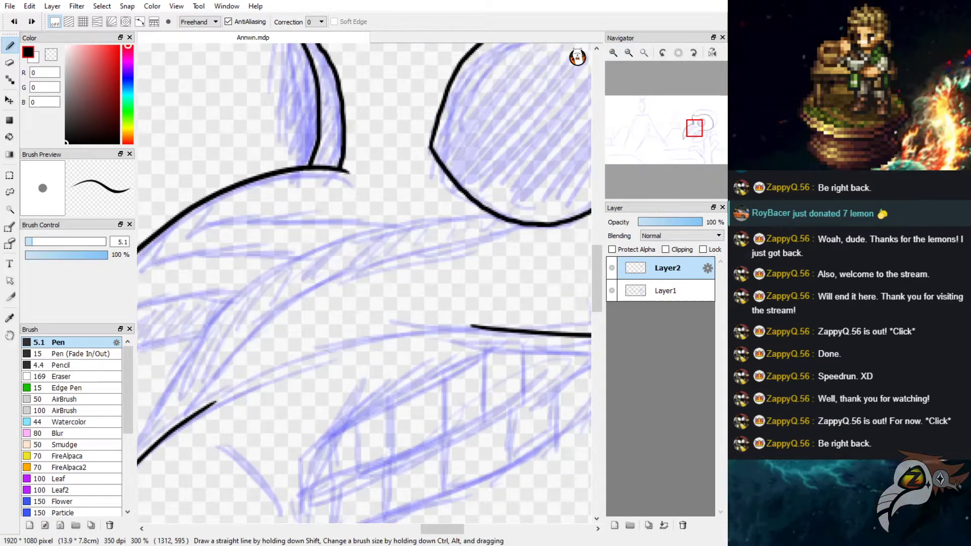
{"action": "left_click_drag", "start_coordinate": [207, 409], "coordinate": [431, 344]}
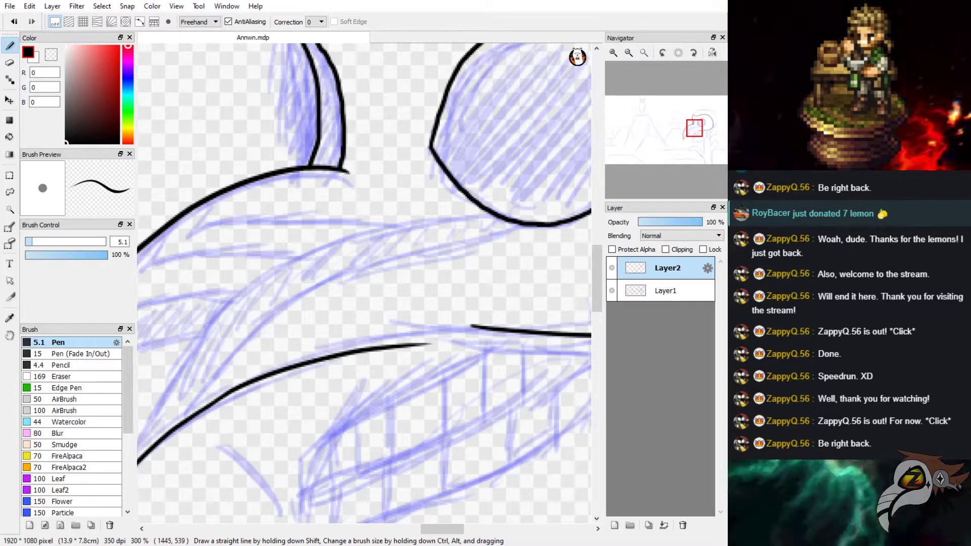
Ink a curve joining the beak's lower edge to the skull's lower edge and erase the leftover line end beneath the joint.
{"action": "left_click_drag", "start_coordinate": [299, 375], "coordinate": [473, 326]}
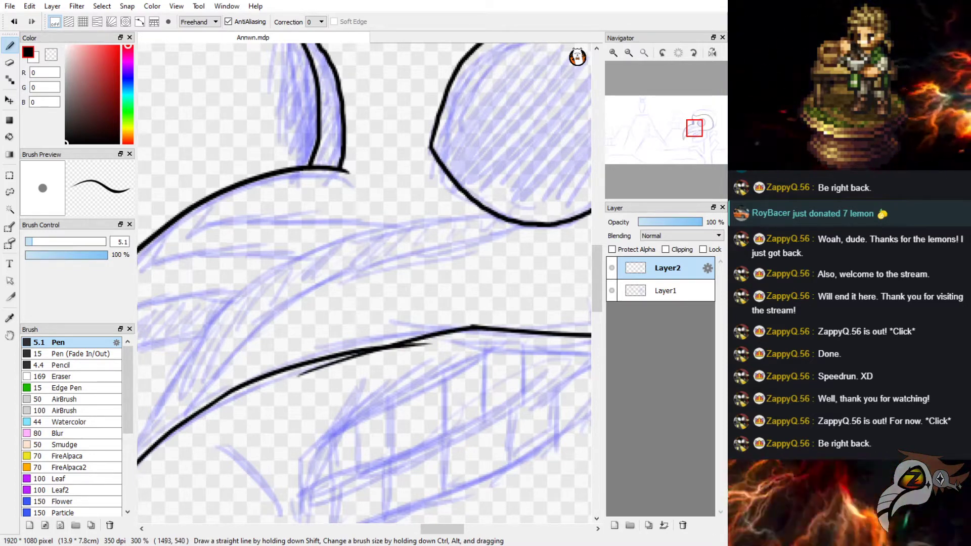
{"action": "key", "text": "ctrl+z"}
{"action": "key", "text": "ctrl+y"}
{"action": "key", "text": "ctrl+z"}
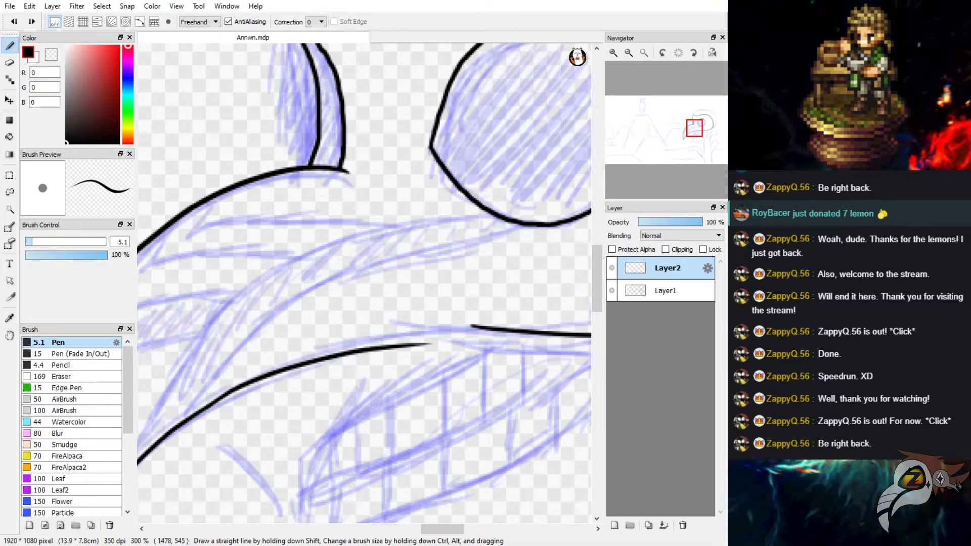
{"action": "left_click_drag", "start_coordinate": [475, 326], "coordinate": [261, 403]}
{"action": "key", "text": "ctrl+z"}
{"action": "left_click_drag", "start_coordinate": [474, 326], "coordinate": [267, 390]}
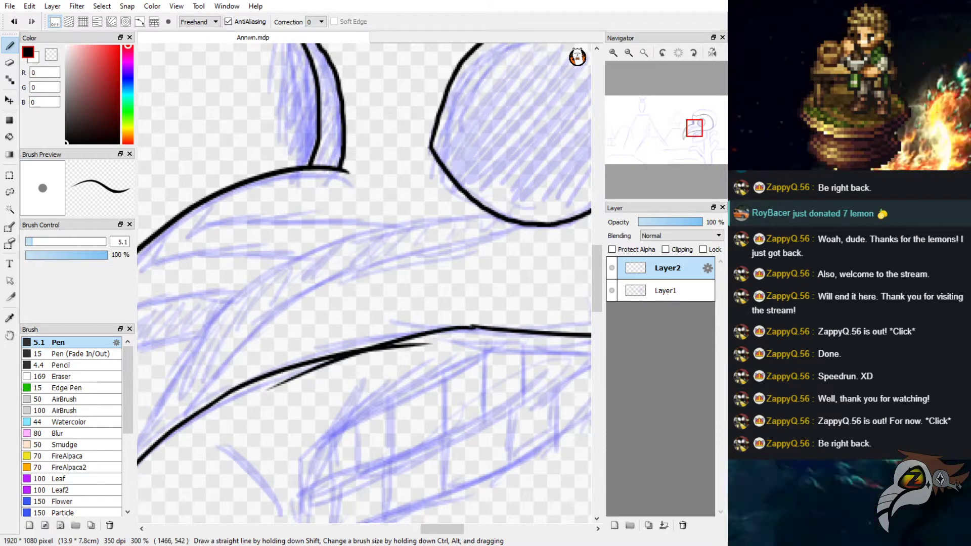
{"action": "key", "text": "ctrl+z"}
{"action": "left_click_drag", "start_coordinate": [361, 350], "coordinate": [480, 329]}
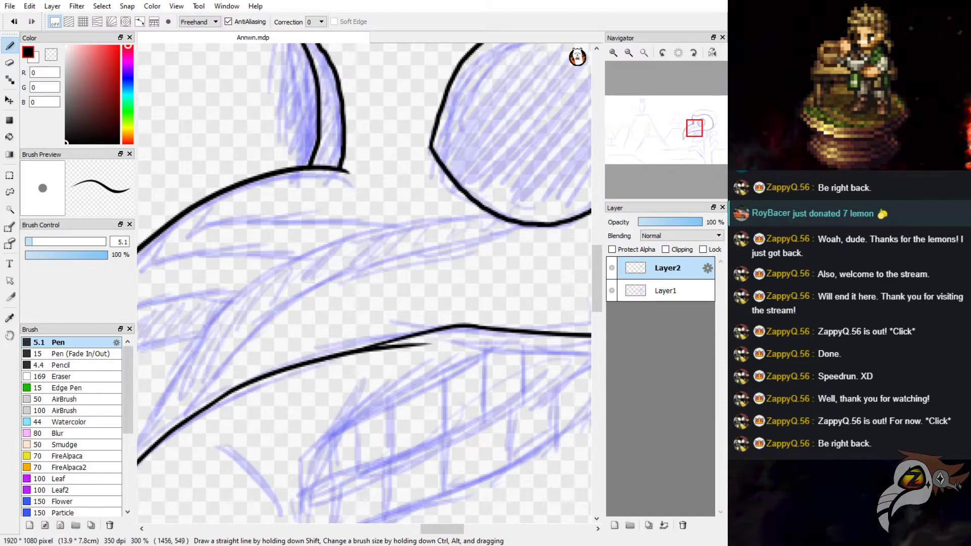
{"action": "key", "text": "e"}
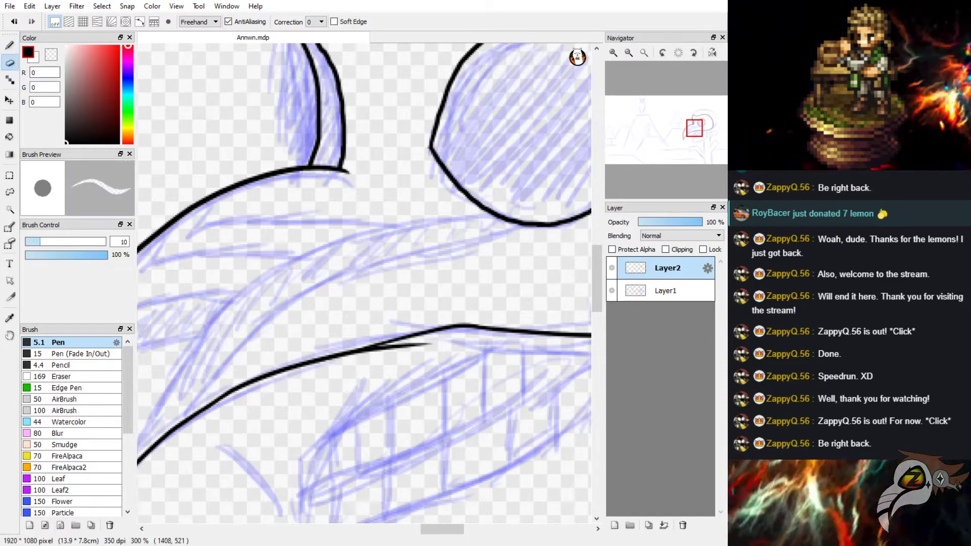
{"action": "left_click_drag", "start_coordinate": [420, 347], "coordinate": [381, 351]}
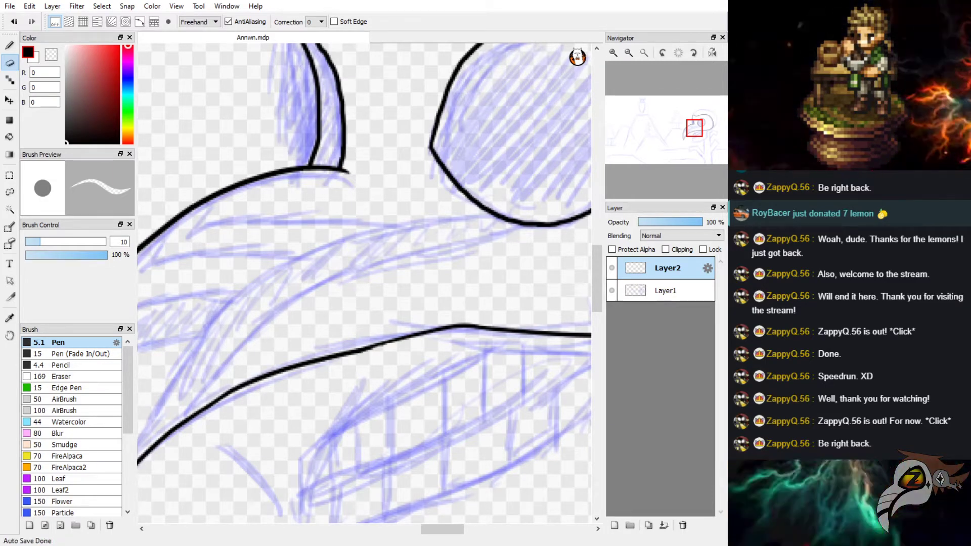
Ink the front of the cranium's dome from the brow's front corner up along the sketched arc toward the crown.
{"action": "scroll", "coordinate": [305, 353], "scroll_direction": "down", "scroll_amount": 3}
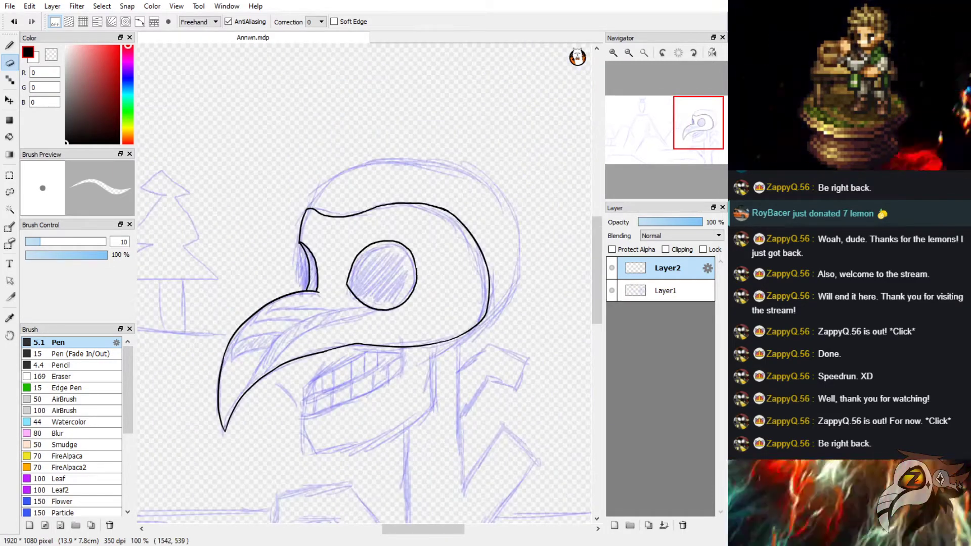
{"action": "scroll", "coordinate": [375, 138], "scroll_direction": "up", "scroll_amount": 2}
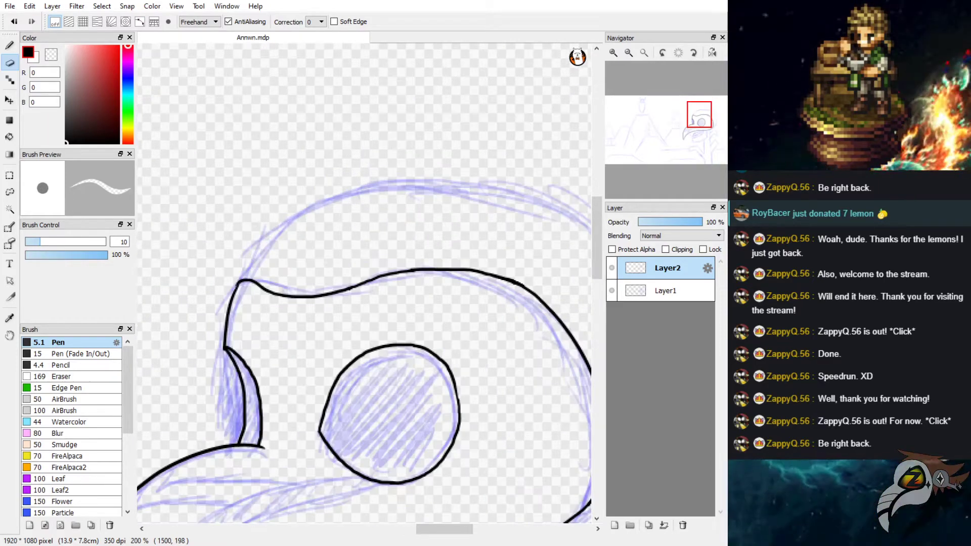
{"action": "scroll", "coordinate": [334, 161], "scroll_direction": "up", "scroll_amount": 1}
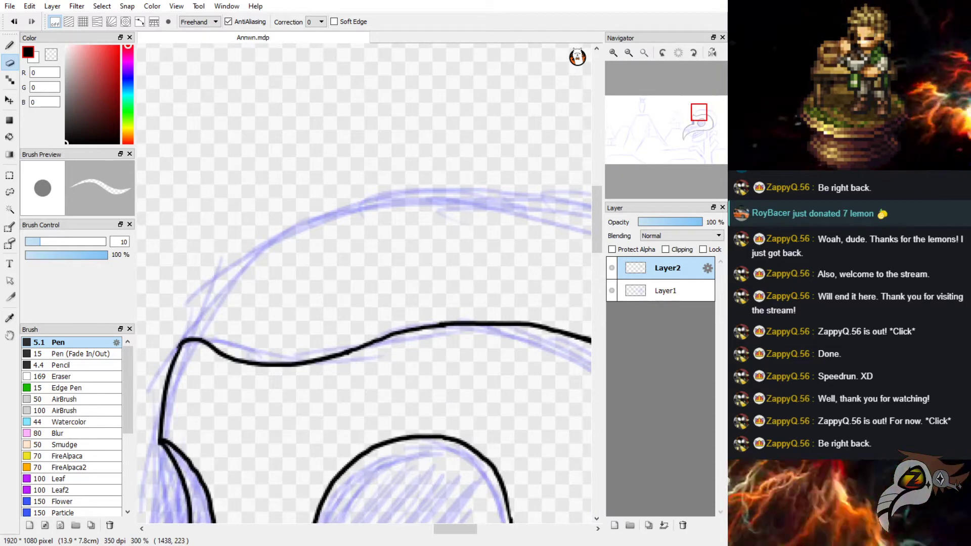
{"action": "key", "text": "b"}
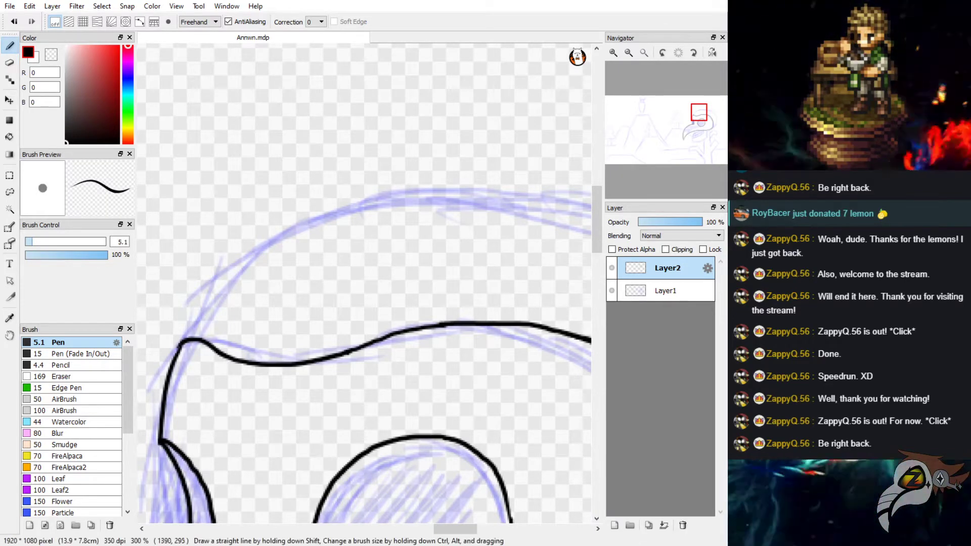
{"action": "left_click_drag", "start_coordinate": [190, 338], "coordinate": [208, 299]}
{"action": "key", "text": "ctrl+z"}
{"action": "mouse_move", "coordinate": [190, 338]}
{"action": "left_mouse_down"}
{"action": "mouse_move", "coordinate": [247, 254]}
{"action": "mouse_move", "coordinate": [325, 208]}
{"action": "left_mouse_up"}
{"action": "key", "text": "ctrl+z"}
{"action": "mouse_move", "coordinate": [232, 268]}
{"action": "left_mouse_down"}
{"action": "mouse_move", "coordinate": [263, 237]}
{"action": "mouse_move", "coordinate": [412, 188]}
{"action": "mouse_move", "coordinate": [377, 201]}
{"action": "left_mouse_up"}
{"action": "key", "text": "ctrl+z"}
{"action": "key", "text": "ctrl+z"}
{"action": "left_click_drag", "start_coordinate": [228, 270], "coordinate": [400, 193]}
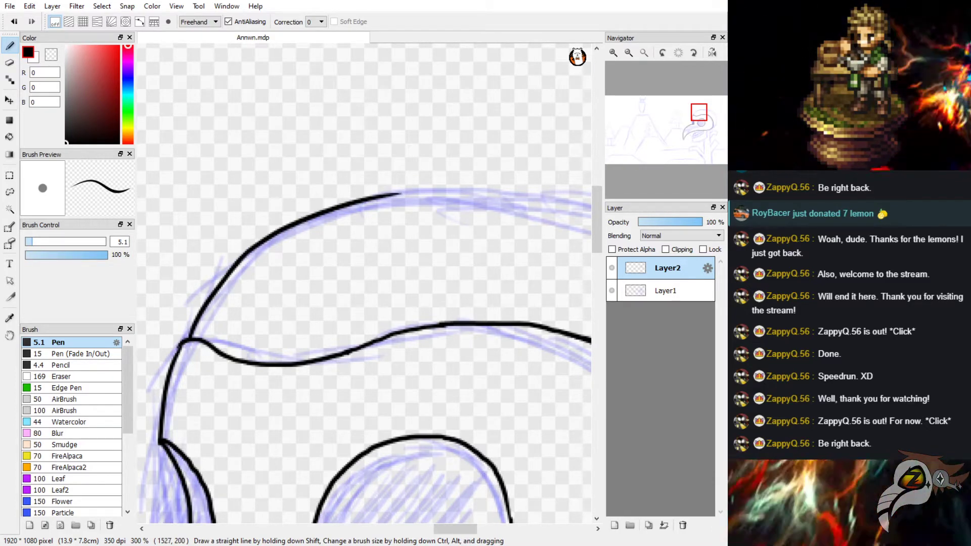
Continue the inked dome line over the crown of the skull toward the back of the head.
{"action": "left_click_drag", "start_coordinate": [455, 528], "coordinate": [474, 528]}
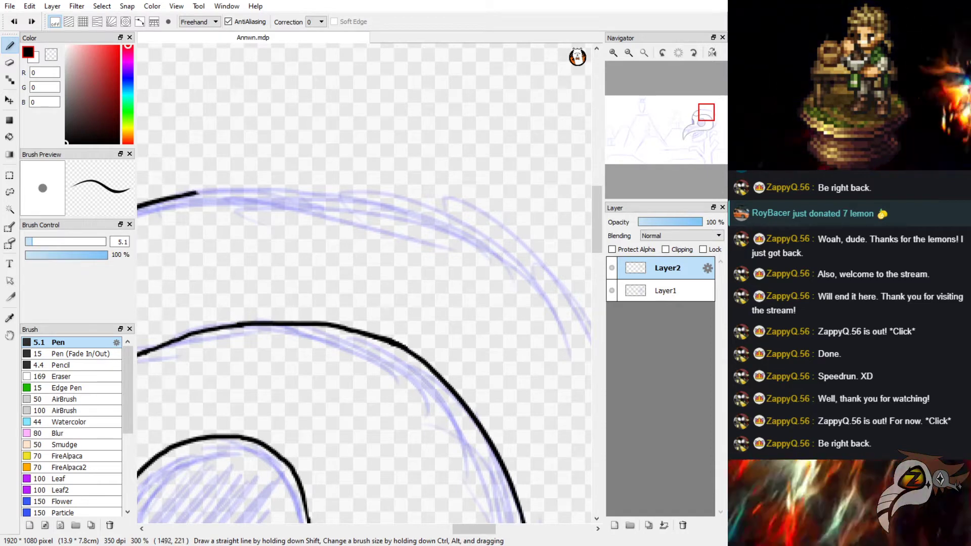
{"action": "left_click_drag", "start_coordinate": [195, 192], "coordinate": [373, 206]}
{"action": "key", "text": "ctrl+z"}
{"action": "left_click_drag", "start_coordinate": [189, 195], "coordinate": [394, 199]}
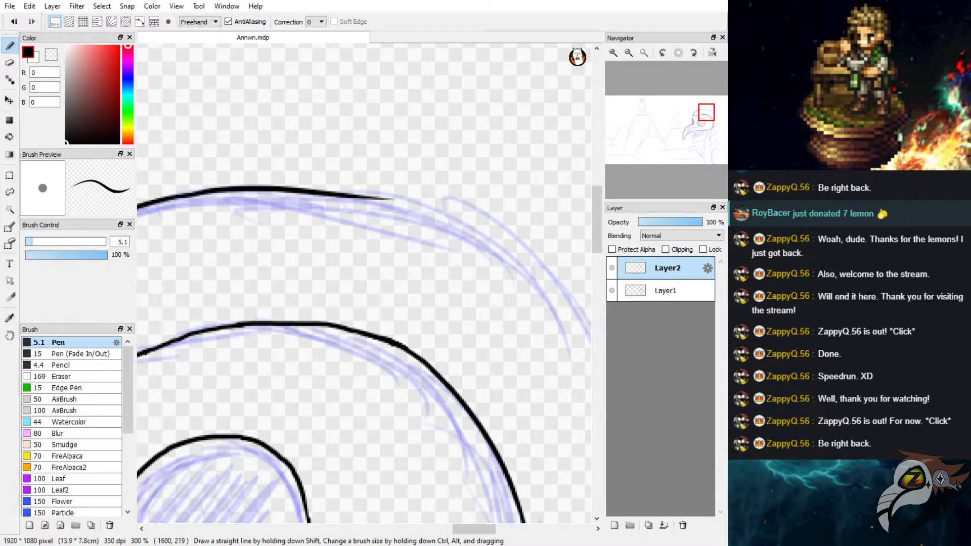
Ink the dome line past the crown along the sketched arc toward the back of the head and erase the stray forked end.
{"action": "key", "text": "ctrl+z"}
{"action": "mouse_move", "coordinate": [178, 196]}
{"action": "left_mouse_down"}
{"action": "mouse_move", "coordinate": [383, 203]}
{"action": "mouse_move", "coordinate": [473, 243]}
{"action": "left_mouse_up"}
{"action": "key", "text": "ctrl+z"}
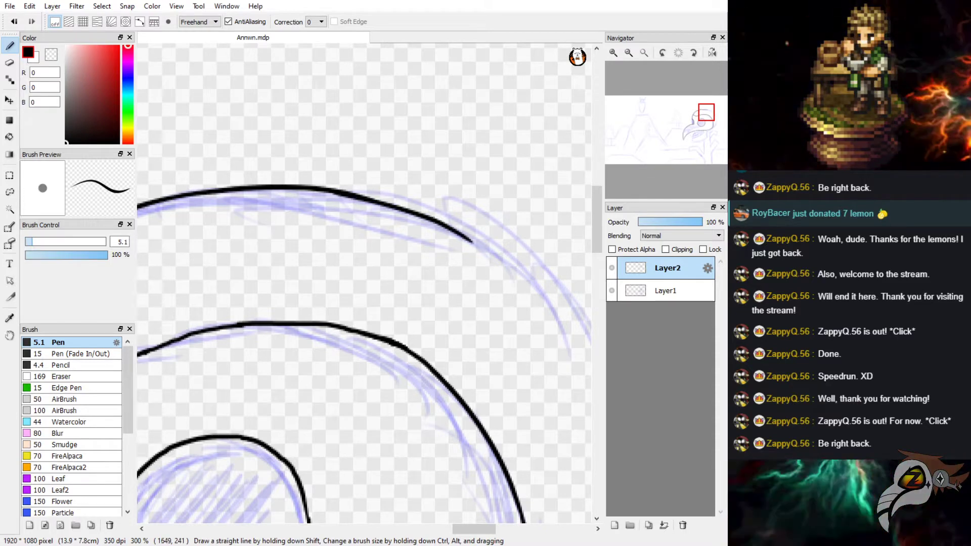
{"action": "key", "text": "ctrl+z"}
{"action": "left_click_drag", "start_coordinate": [337, 194], "coordinate": [515, 252]}
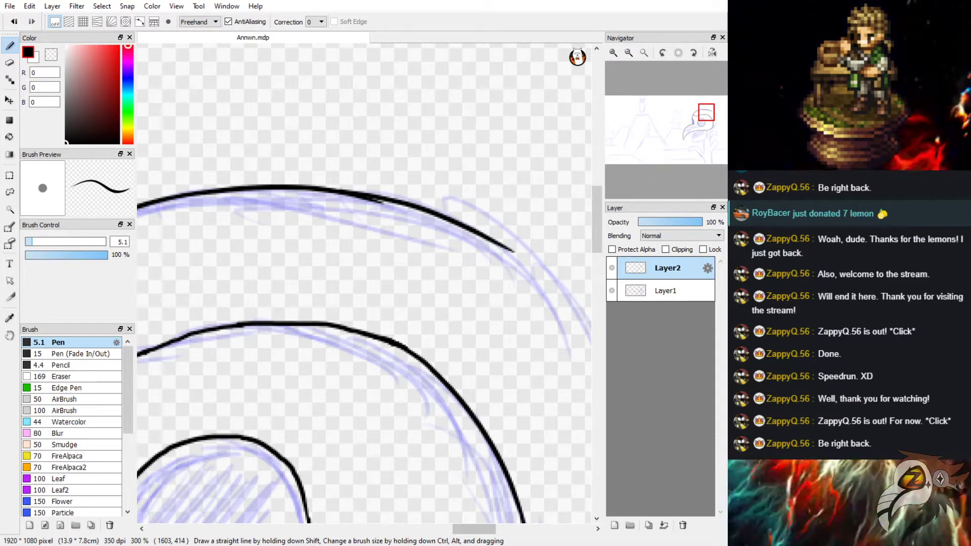
{"action": "left_click_drag", "start_coordinate": [474, 529], "coordinate": [481, 529]}
{"action": "left_click", "coordinate": [10, 62]}
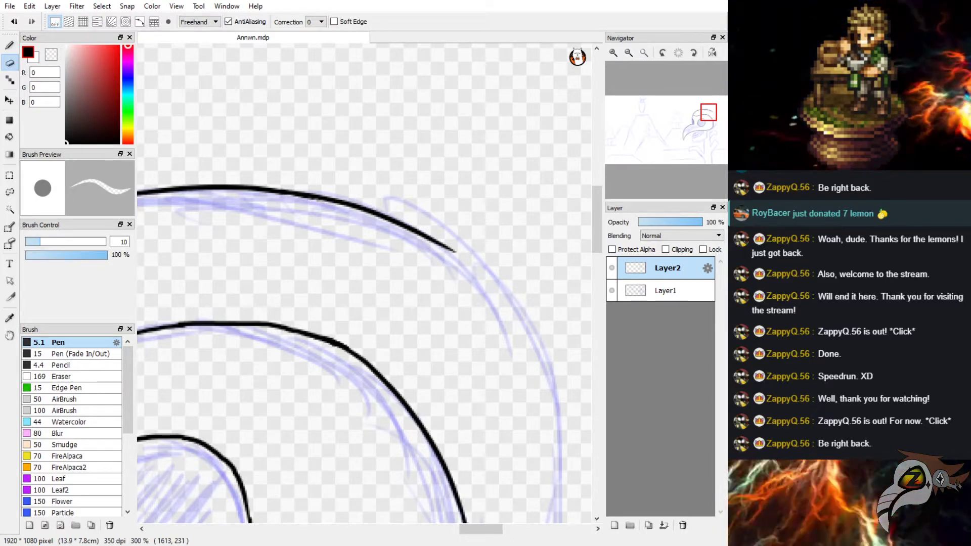
{"action": "left_click", "coordinate": [9, 45]}
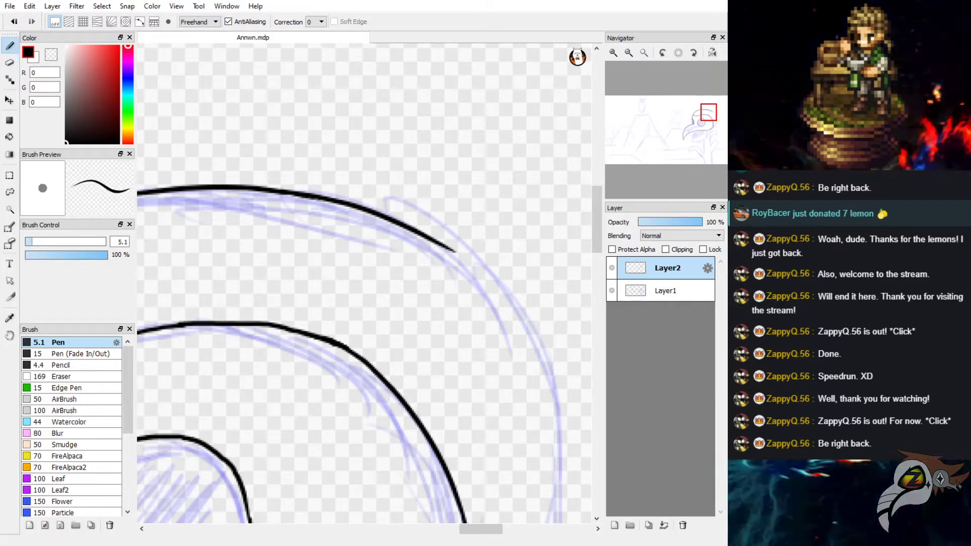
Extend the inked dome line around the upper back of the head, following the sketched arc downward.
{"action": "key", "text": "ctrl+z"}
{"action": "left_click_drag", "start_coordinate": [437, 244], "coordinate": [531, 367]}
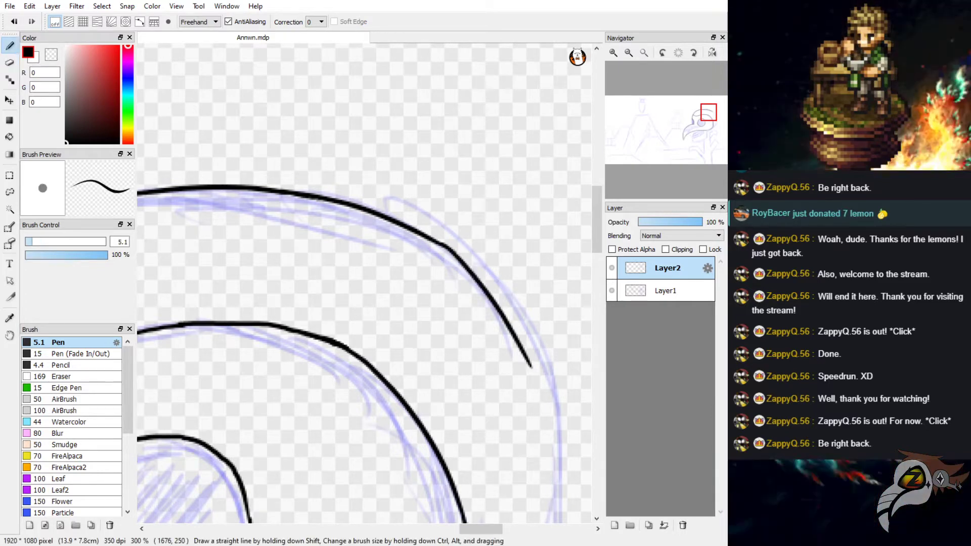
{"action": "key", "text": "ctrl+z"}
{"action": "mouse_move", "coordinate": [441, 245]}
{"action": "left_mouse_down"}
{"action": "mouse_move", "coordinate": [537, 345]}
{"action": "mouse_move", "coordinate": [548, 373]}
{"action": "left_mouse_up"}
Ink the back of the skull from the dome line's end down along the sketch, bending inward beside the inner outline's lower corner.
{"action": "left_click_drag", "start_coordinate": [597, 220], "coordinate": [597, 252]}
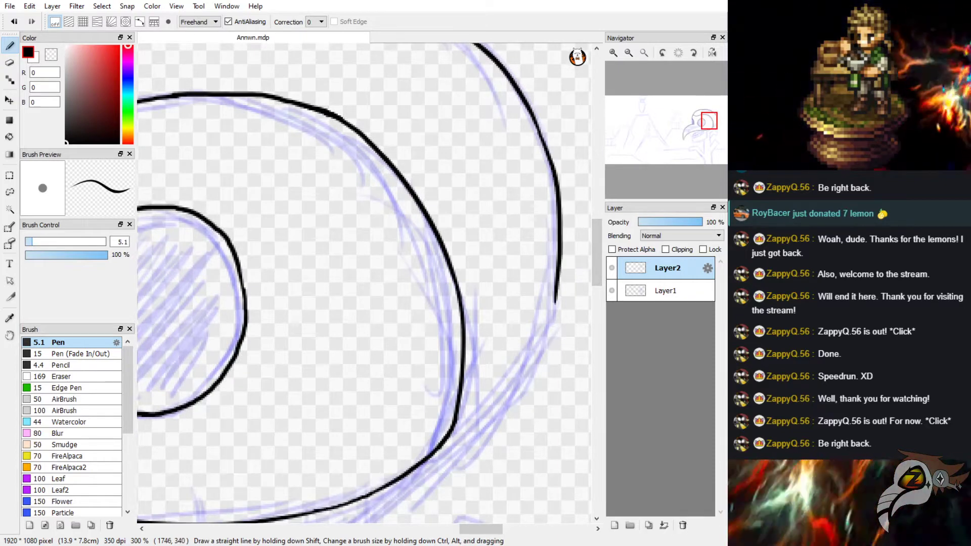
{"action": "left_click_drag", "start_coordinate": [540, 137], "coordinate": [543, 323]}
{"action": "key", "text": "ctrl+z"}
{"action": "left_click_drag", "start_coordinate": [541, 142], "coordinate": [534, 319]}
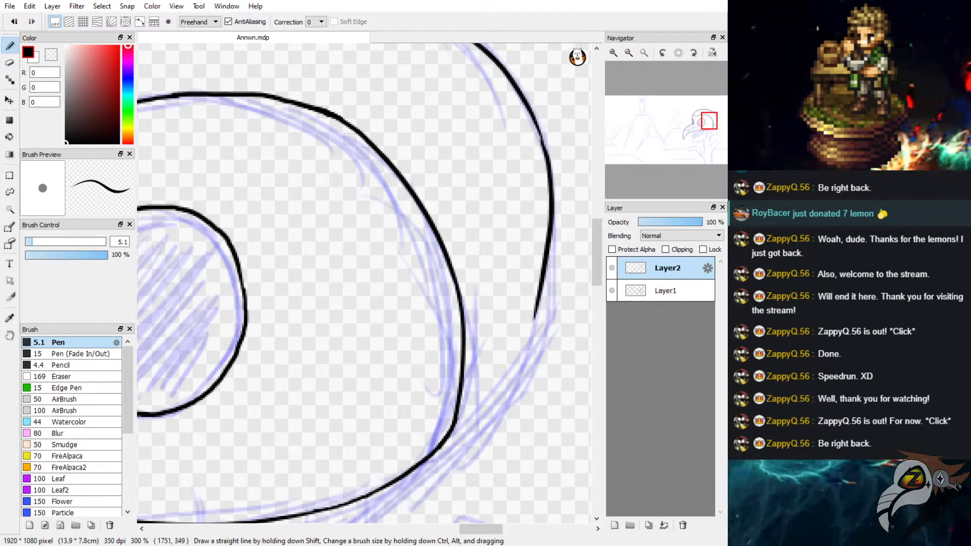
{"action": "key", "text": "ctrl+z"}
{"action": "left_click_drag", "start_coordinate": [543, 140], "coordinate": [524, 395]}
{"action": "key", "text": "ctrl+z"}
{"action": "left_click_drag", "start_coordinate": [543, 140], "coordinate": [551, 324]}
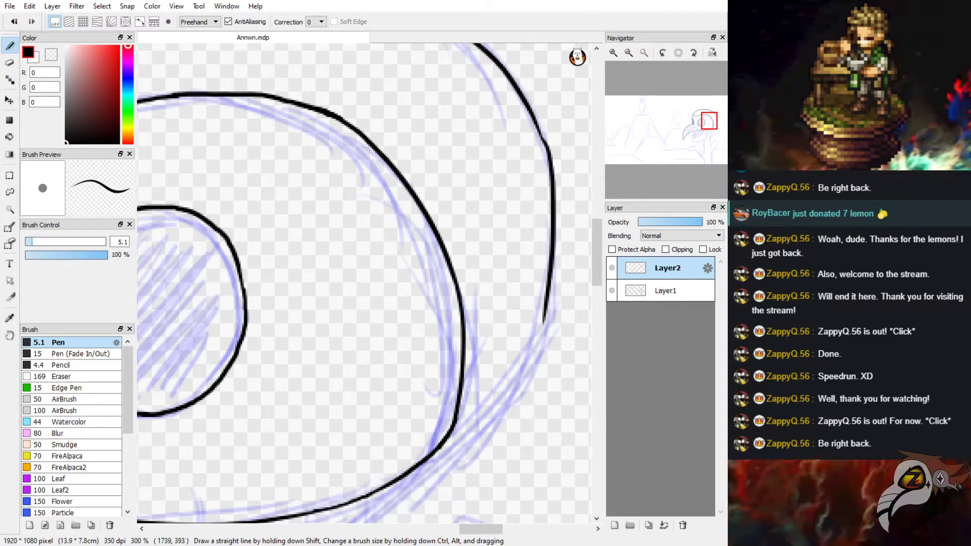
{"action": "key", "text": "ctrl+z"}
{"action": "left_click_drag", "start_coordinate": [544, 140], "coordinate": [540, 354]}
{"action": "key", "text": "ctrl+z"}
{"action": "left_click_drag", "start_coordinate": [543, 139], "coordinate": [525, 358]}
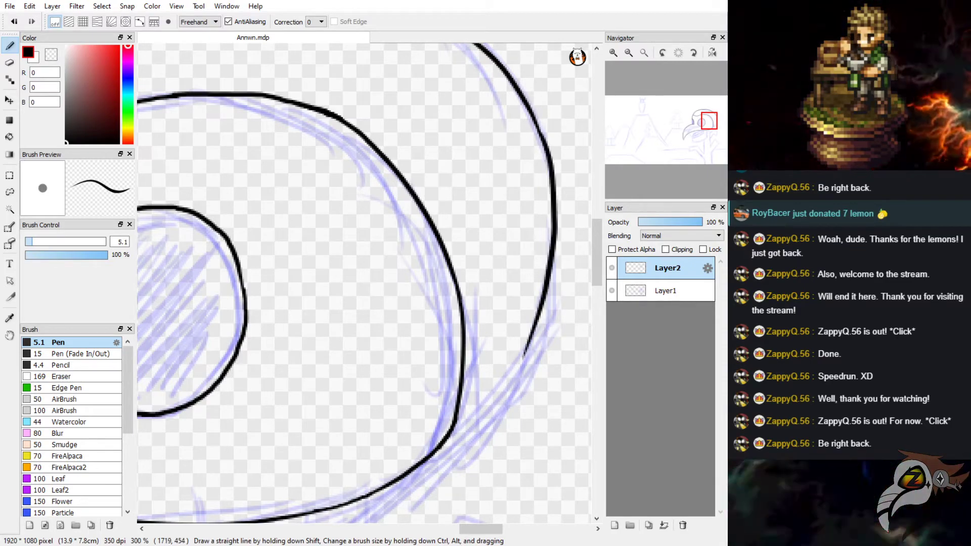
Continue the back-of-skull line diagonally down and forward toward the inner outline's lower corner.
{"action": "mouse_move", "coordinate": [597, 238]}
{"action": "left_mouse_down"}
{"action": "mouse_move", "coordinate": [597, 208]}
{"action": "mouse_move", "coordinate": [597, 274]}
{"action": "left_mouse_up"}
{"action": "key", "text": "ctrl+z"}
{"action": "mouse_move", "coordinate": [526, 186]}
{"action": "left_mouse_down"}
{"action": "mouse_move", "coordinate": [489, 269]}
{"action": "mouse_move", "coordinate": [450, 307]}
{"action": "mouse_move", "coordinate": [460, 304]}
{"action": "left_mouse_up"}
{"action": "key", "text": "ctrl+z"}
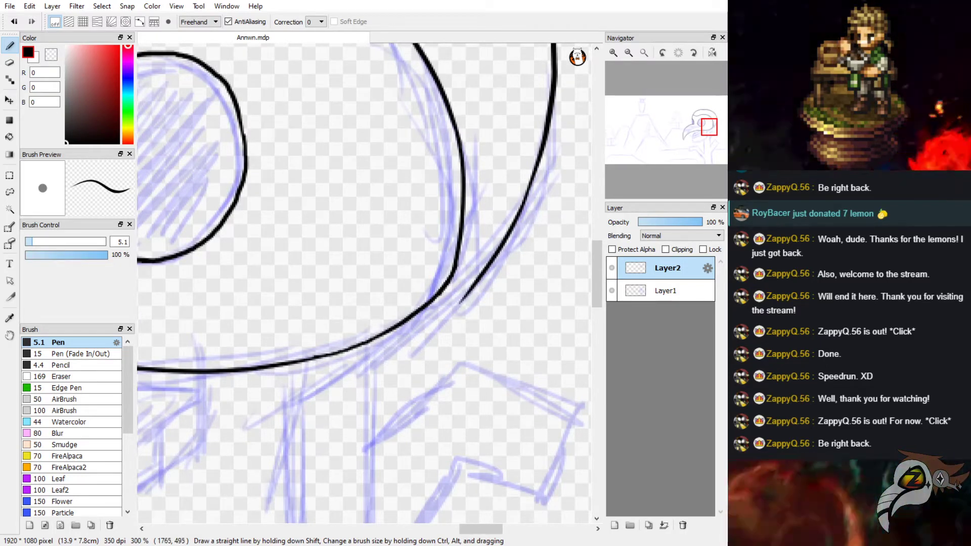
Ink the outer skull line forward beneath the inner outline to the sketched neck, and erase the hooked tip at its end.
{"action": "left_click_drag", "start_coordinate": [596, 274], "coordinate": [597, 283]}
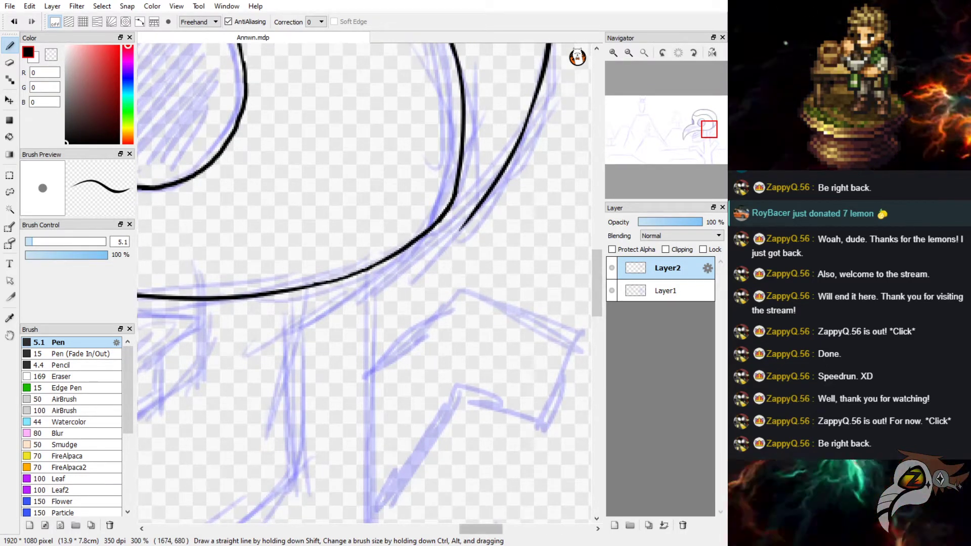
{"action": "mouse_move", "coordinate": [480, 529]}
{"action": "left_mouse_down"}
{"action": "mouse_move", "coordinate": [461, 529]}
{"action": "mouse_move", "coordinate": [479, 530]}
{"action": "left_mouse_up"}
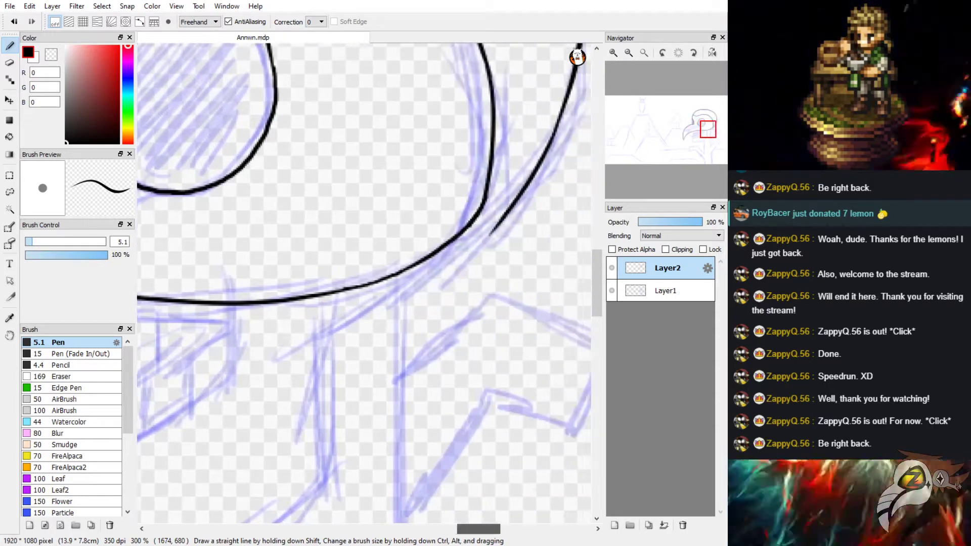
{"action": "key", "text": "ctrl+z"}
{"action": "left_click_drag", "start_coordinate": [507, 218], "coordinate": [316, 354]}
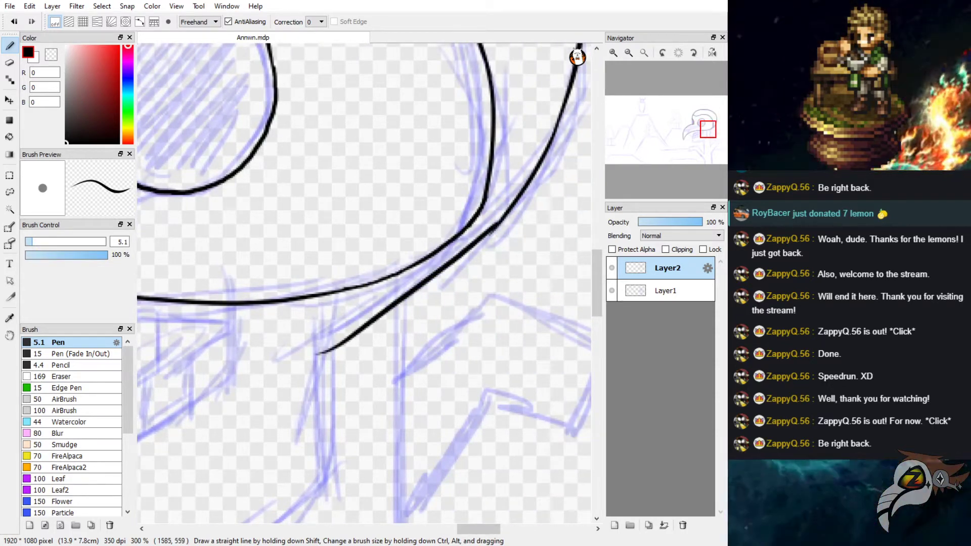
{"action": "key", "text": "ctrl+z"}
{"action": "mouse_move", "coordinate": [498, 223]}
{"action": "left_mouse_down"}
{"action": "mouse_move", "coordinate": [444, 270]}
{"action": "mouse_move", "coordinate": [310, 334]}
{"action": "left_mouse_up"}
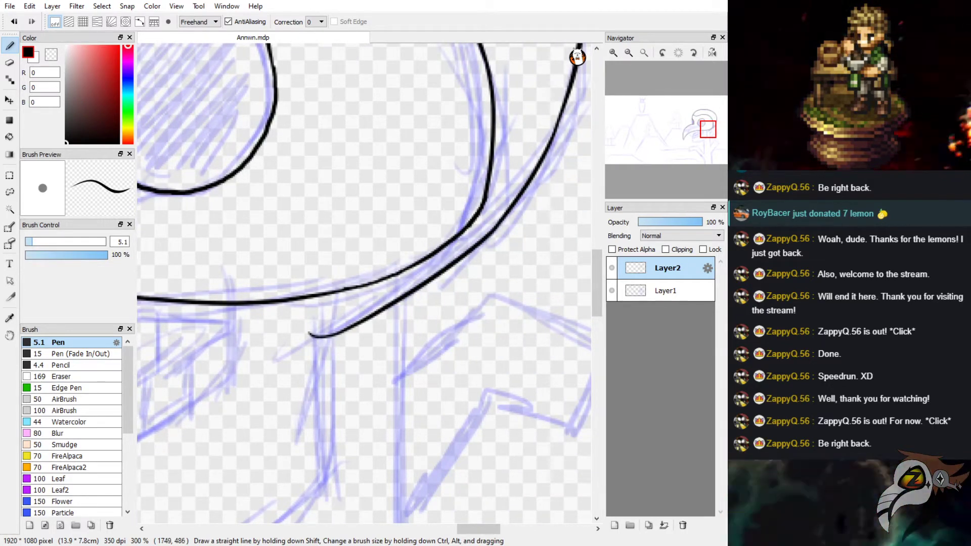
{"action": "key", "text": "e"}
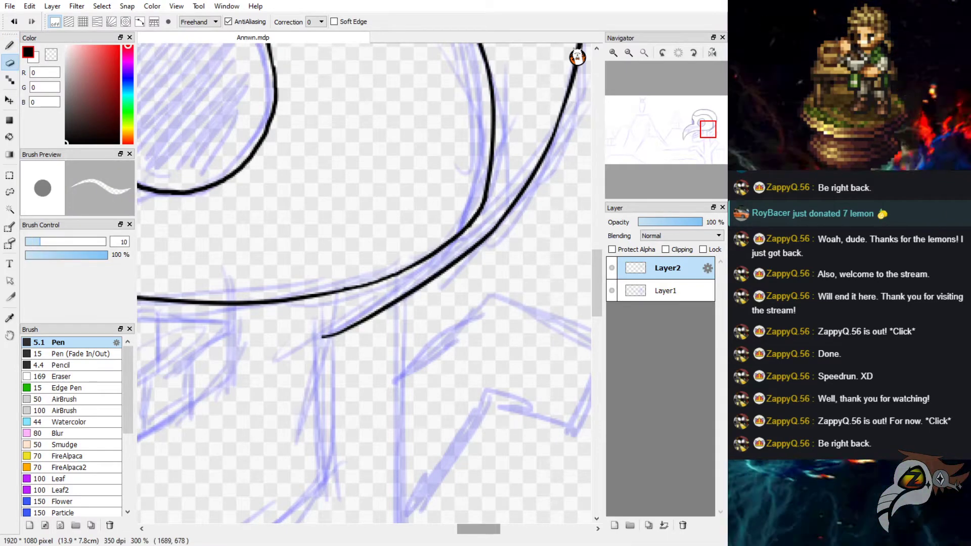
Ink a narrow strip beneath the skull's lower edge, with a short closed front end, along the top of the sketched tooth grid.
{"action": "left_click_drag", "start_coordinate": [478, 529], "coordinate": [449, 529]}
{"action": "key", "text": "b"}
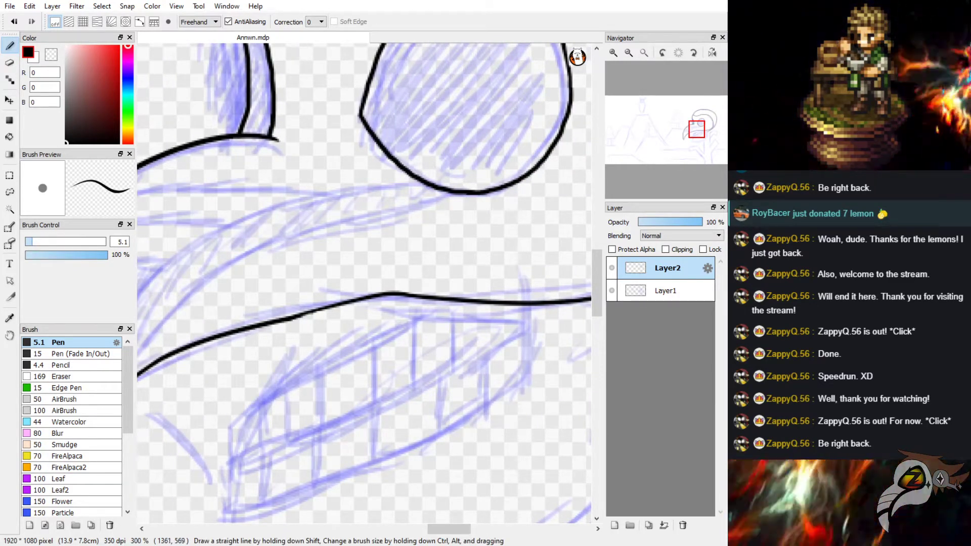
{"action": "left_click_drag", "start_coordinate": [219, 337], "coordinate": [460, 328]}
{"action": "key", "text": "ctrl+z"}
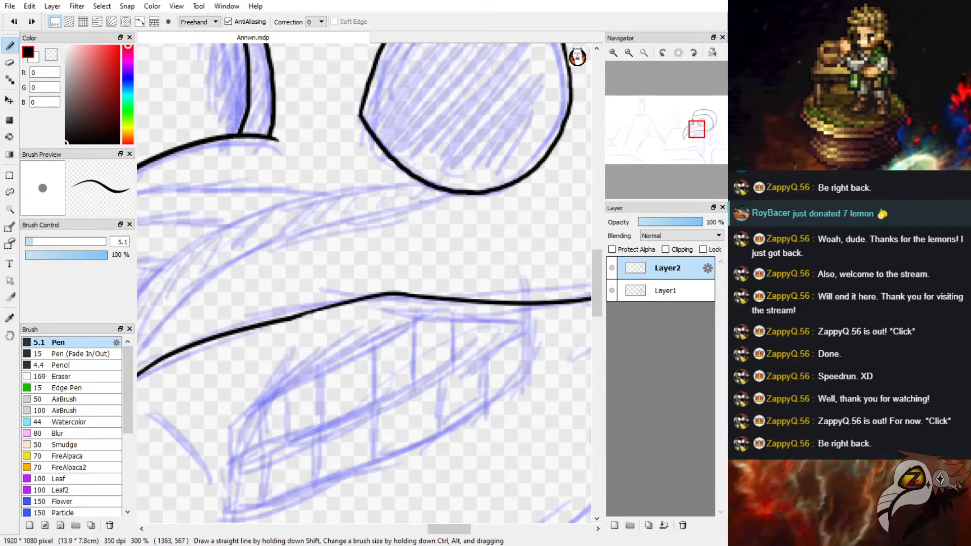
{"action": "mouse_move", "coordinate": [222, 338]}
{"action": "left_mouse_down"}
{"action": "mouse_move", "coordinate": [228, 349]}
{"action": "mouse_move", "coordinate": [399, 320]}
{"action": "mouse_move", "coordinate": [524, 320]}
{"action": "left_mouse_up"}
{"action": "key", "text": "ctrl+z"}
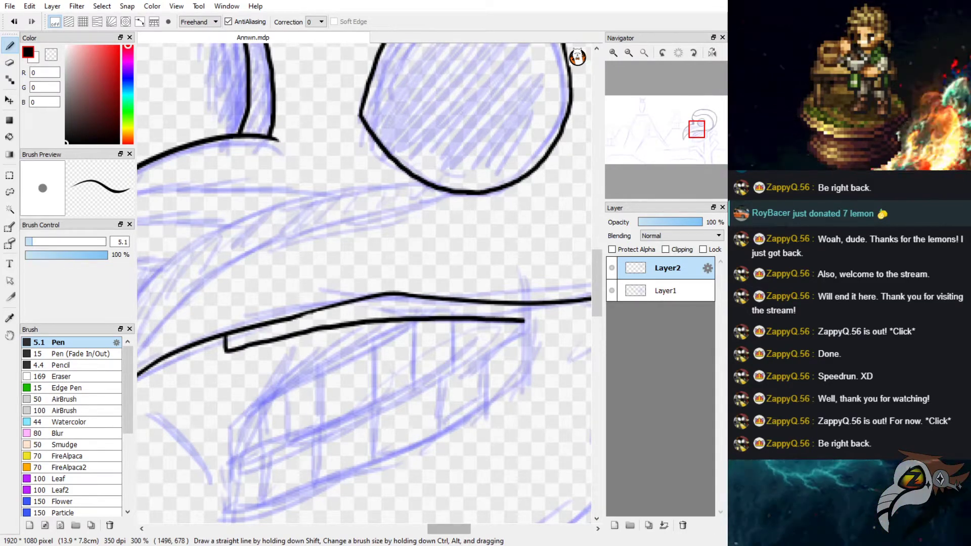
Ink a short vertical line down from the skull's lower edge at the back end of the narrow strip.
{"action": "mouse_move", "coordinate": [449, 529]}
{"action": "left_mouse_down"}
{"action": "mouse_move", "coordinate": [474, 530]}
{"action": "mouse_move", "coordinate": [455, 529]}
{"action": "left_mouse_up"}
{"action": "scroll", "coordinate": [364, 284], "scroll_direction": "left", "scroll_amount": 7}
{"action": "scroll", "coordinate": [364, 283], "scroll_direction": "down", "scroll_amount": 4}
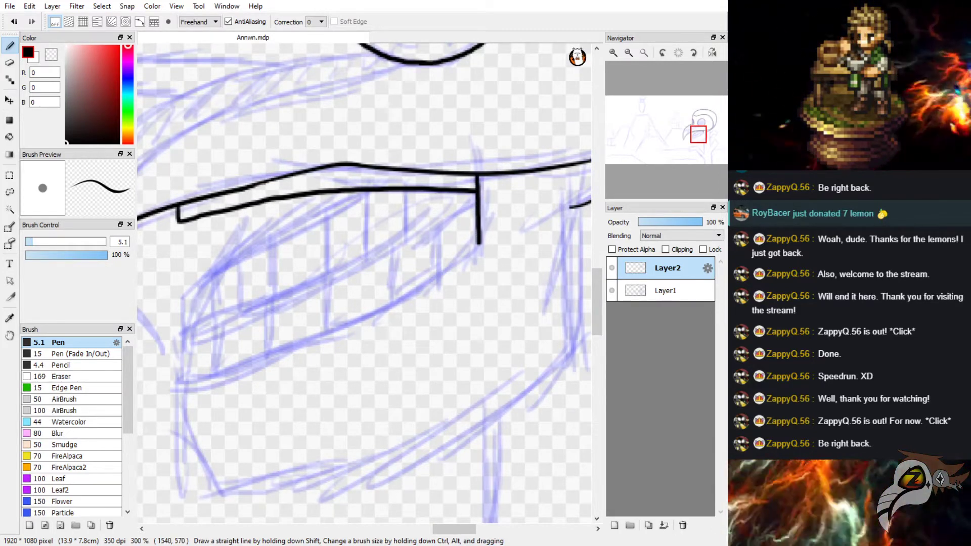
Ink the tooth grid's middle line from the short vertical line diagonally down toward its front end.
{"action": "mouse_move", "coordinate": [475, 213]}
{"action": "left_mouse_down"}
{"action": "mouse_move", "coordinate": [350, 282]}
{"action": "mouse_move", "coordinate": [188, 338]}
{"action": "mouse_move", "coordinate": [183, 304]}
{"action": "mouse_move", "coordinate": [218, 266]}
{"action": "mouse_move", "coordinate": [256, 239]}
{"action": "mouse_move", "coordinate": [384, 191]}
{"action": "left_mouse_up"}
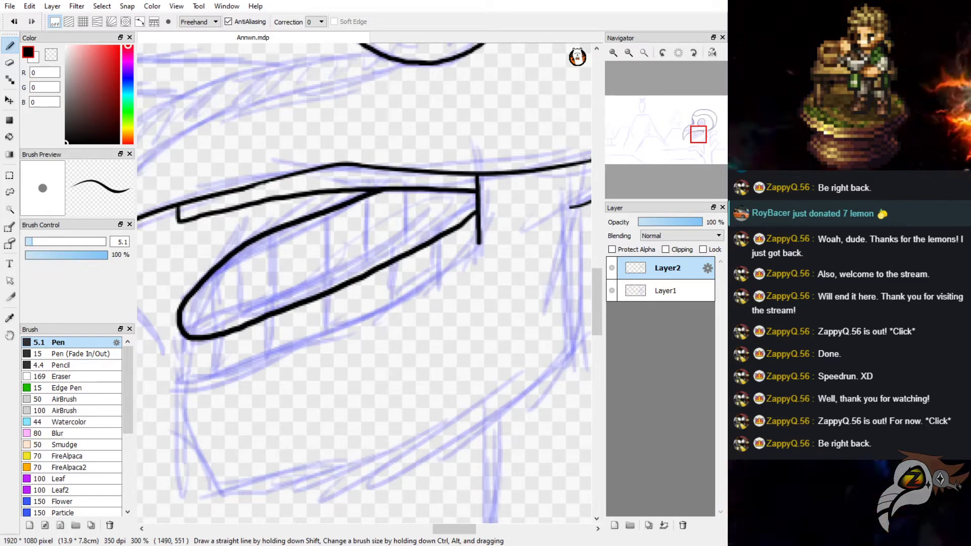
{"action": "key", "text": "ctrl+z"}
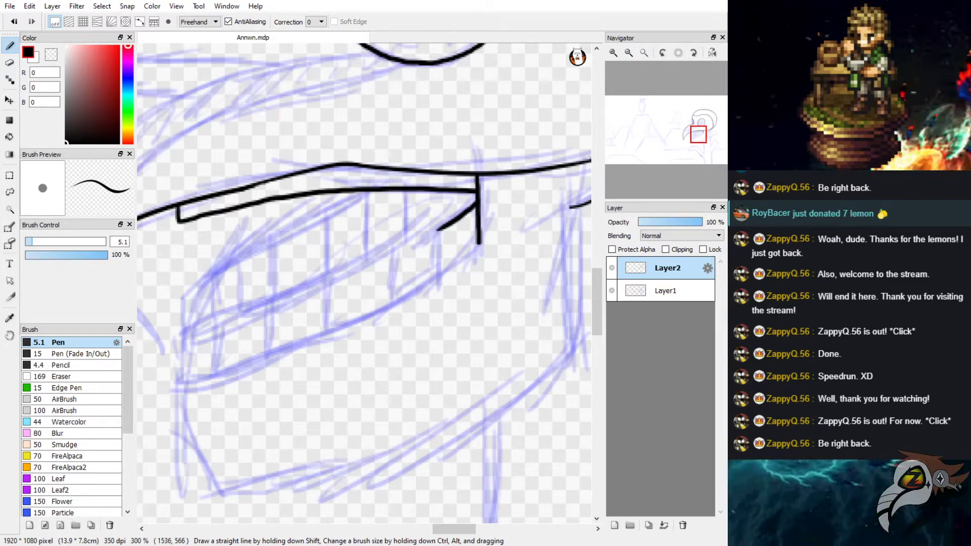
{"action": "left_click_drag", "start_coordinate": [457, 215], "coordinate": [395, 250]}
{"action": "key", "text": "ctrl+z"}
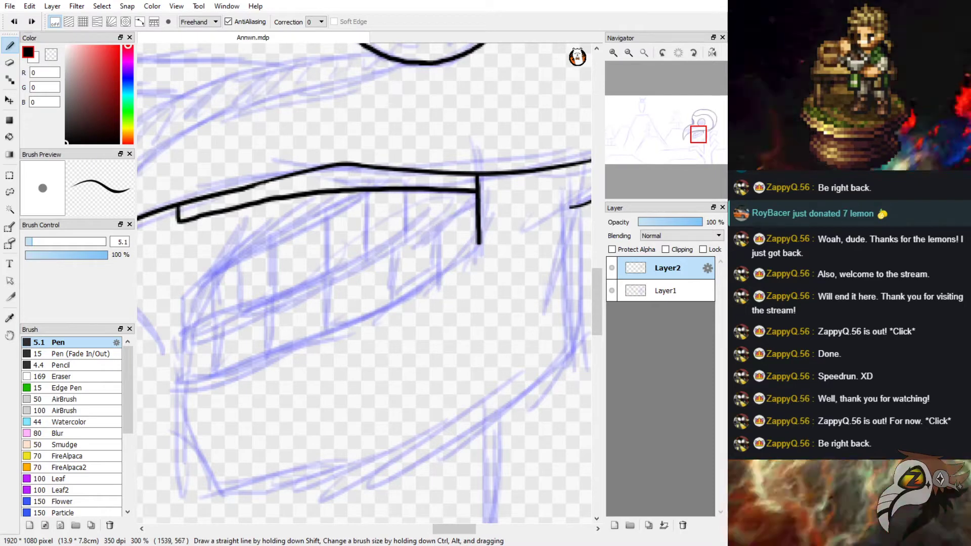
{"action": "left_click_drag", "start_coordinate": [475, 203], "coordinate": [418, 237]}
{"action": "key", "text": "ctrl+z"}
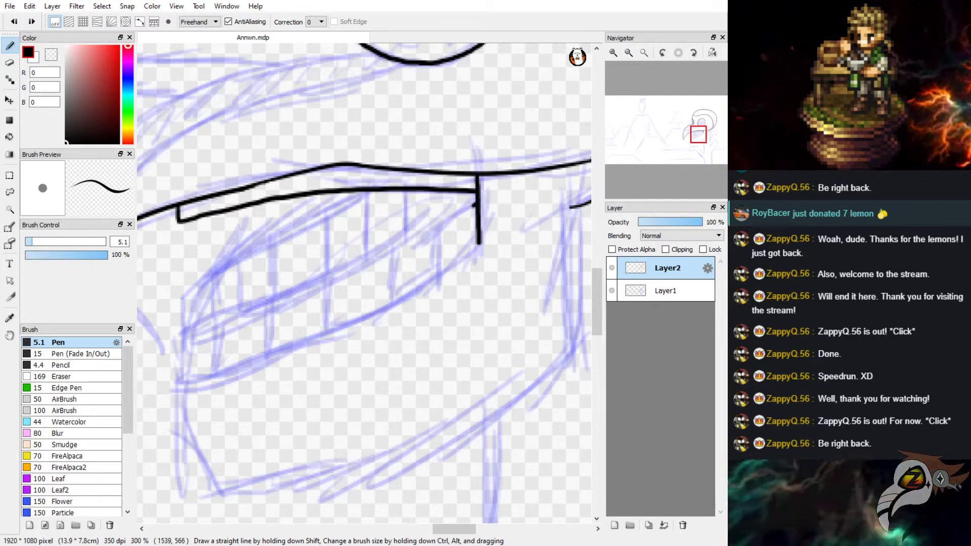
{"action": "mouse_move", "coordinate": [475, 205]}
{"action": "left_mouse_down"}
{"action": "mouse_move", "coordinate": [378, 262]}
{"action": "mouse_move", "coordinate": [275, 306]}
{"action": "left_mouse_up"}
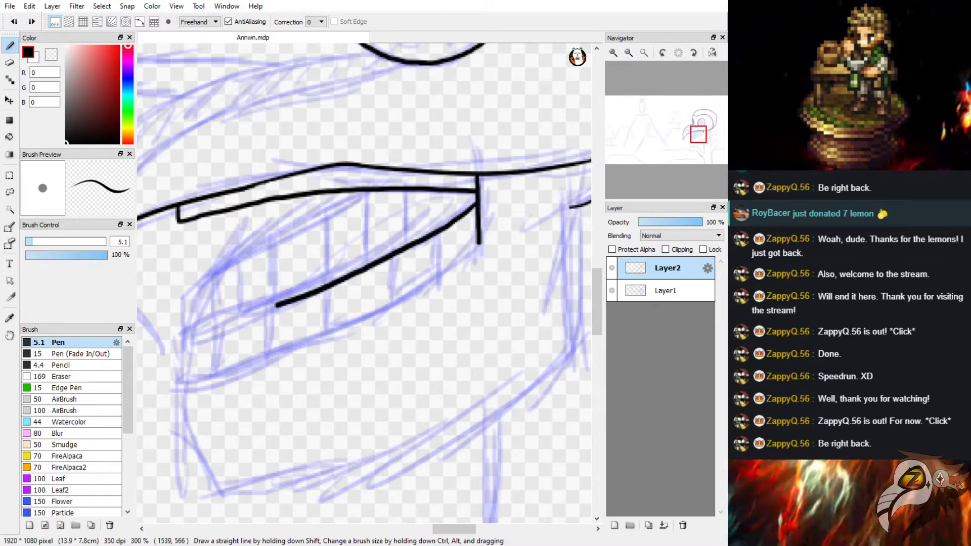
Ink the upper diagonal line from the narrow strip down to the front, joining the middle line in a pointed tip.
{"action": "left_click_drag", "start_coordinate": [425, 192], "coordinate": [330, 227]}
{"action": "key", "text": "ctrl+z"}
{"action": "mouse_move", "coordinate": [412, 191]}
{"action": "left_mouse_down"}
{"action": "mouse_move", "coordinate": [241, 283]}
{"action": "mouse_move", "coordinate": [189, 332]}
{"action": "mouse_move", "coordinate": [264, 311]}
{"action": "left_mouse_up"}
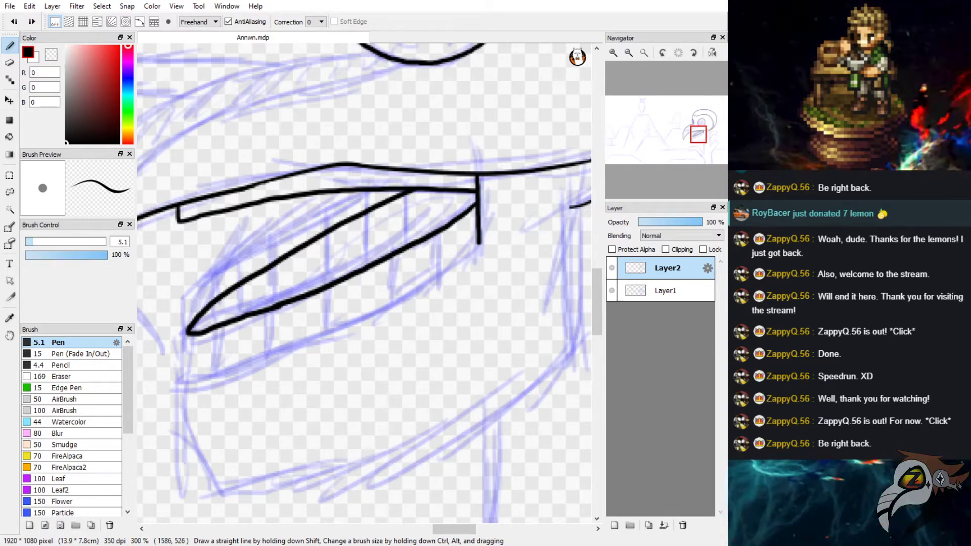
Redraw the back part of the strip's lower edge so it rises to the top of the vertical line, and erase the old segment.
{"action": "scroll", "coordinate": [364, 284], "scroll_direction": "up", "scroll_amount": 3}
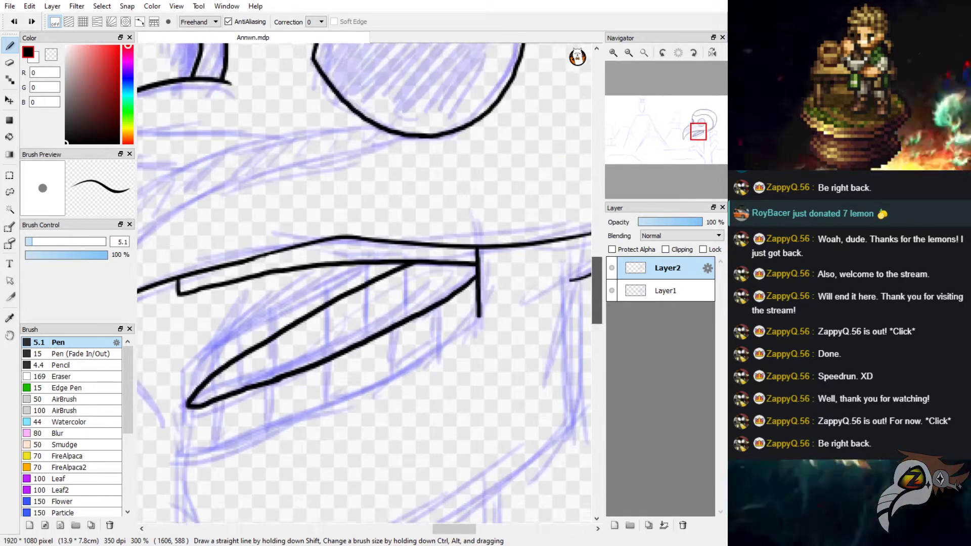
{"action": "left_click_drag", "start_coordinate": [597, 290], "coordinate": [597, 293]}
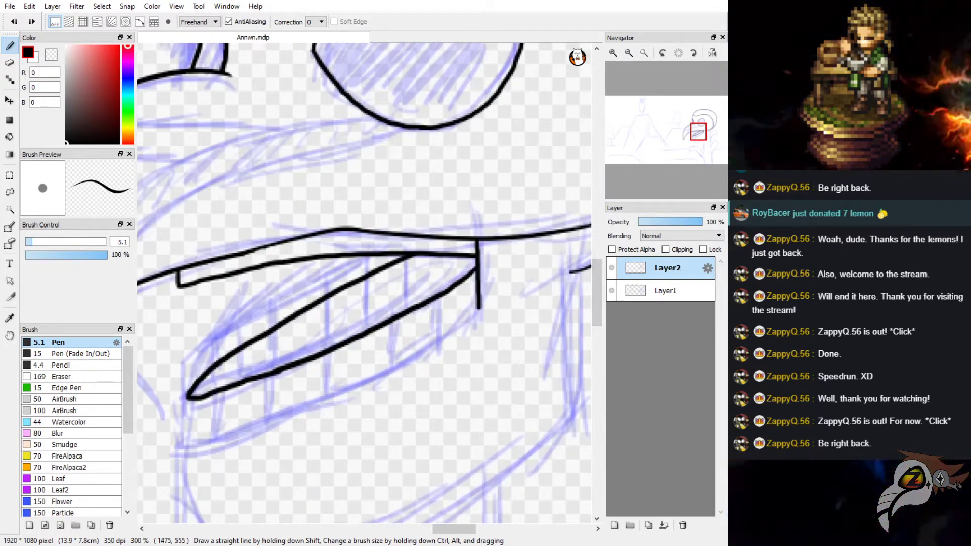
{"action": "left_click_drag", "start_coordinate": [385, 251], "coordinate": [470, 242]}
{"action": "key", "text": "ctrl+z"}
{"action": "left_click_drag", "start_coordinate": [353, 251], "coordinate": [449, 243]}
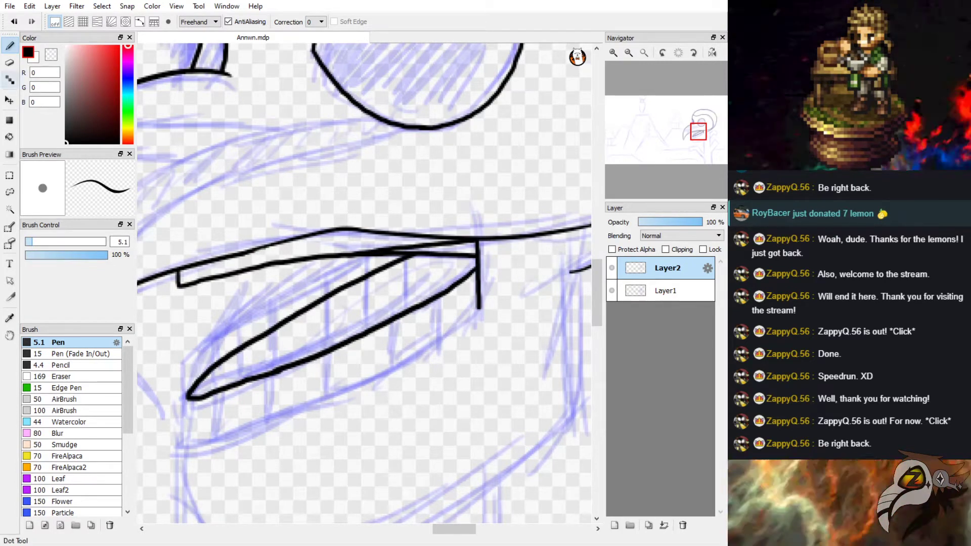
{"action": "key", "text": "e"}
{"action": "left_click_drag", "start_coordinate": [368, 255], "coordinate": [461, 255]}
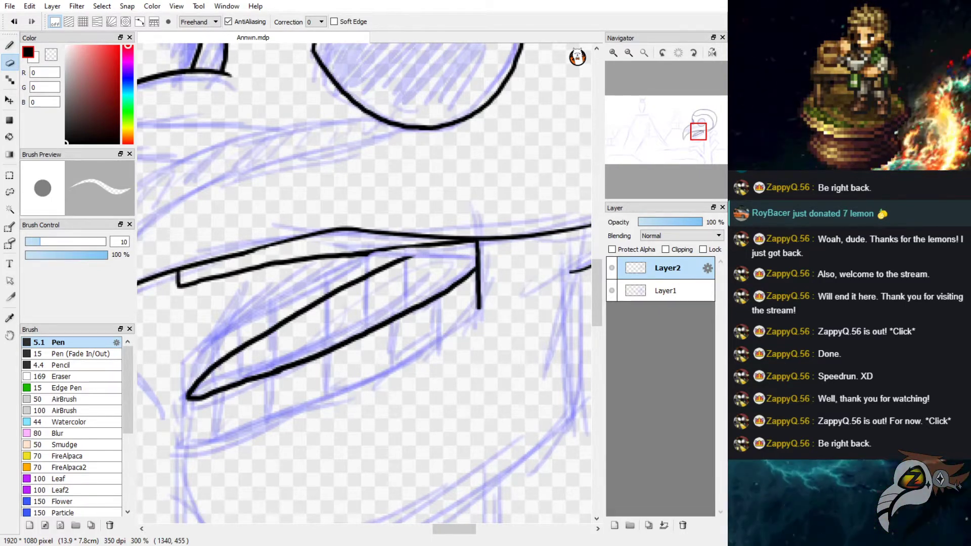
Extend the upper diagonal line to meet the strip's new edge, and ink a short line down from the pointed front tip.
{"action": "key", "text": "b"}
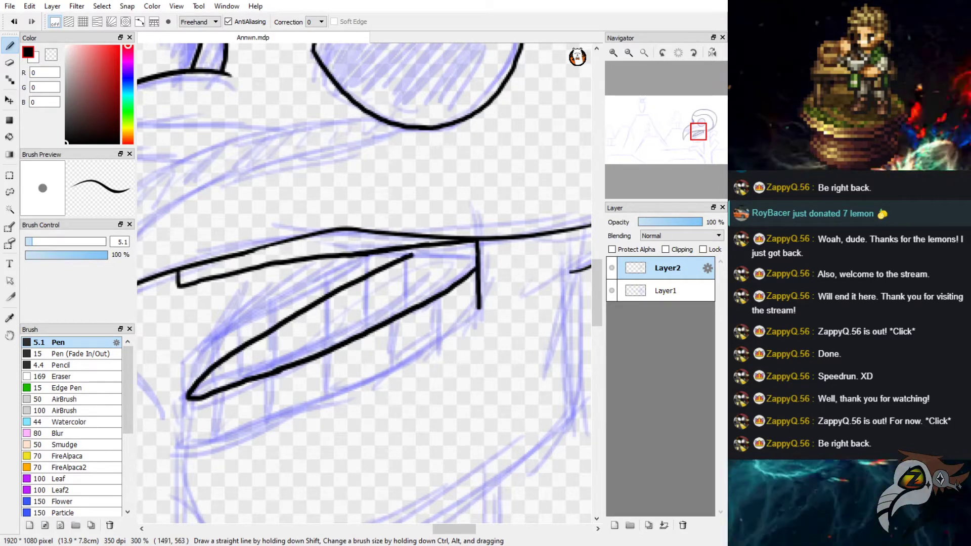
{"action": "left_click_drag", "start_coordinate": [413, 255], "coordinate": [438, 247]}
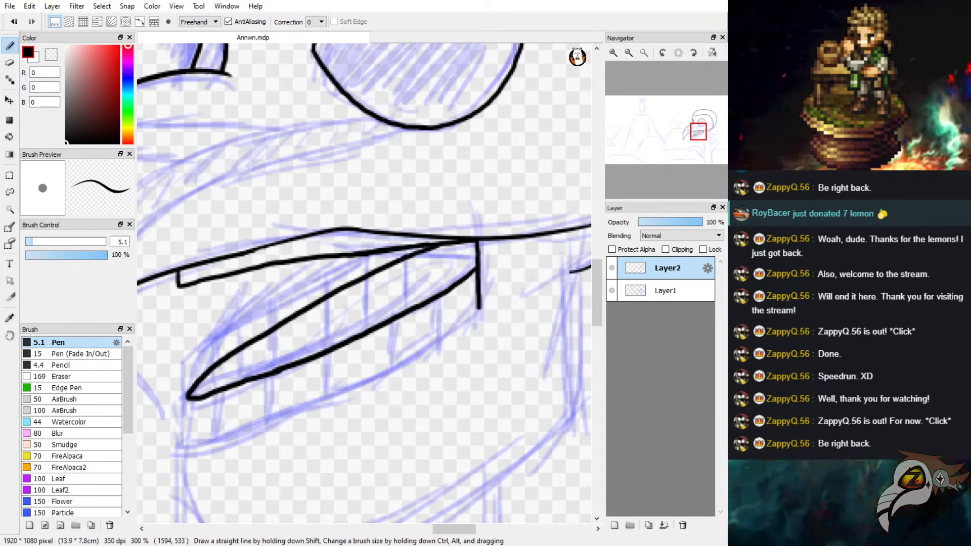
{"action": "scroll", "coordinate": [365, 283], "scroll_direction": "down", "scroll_amount": 3}
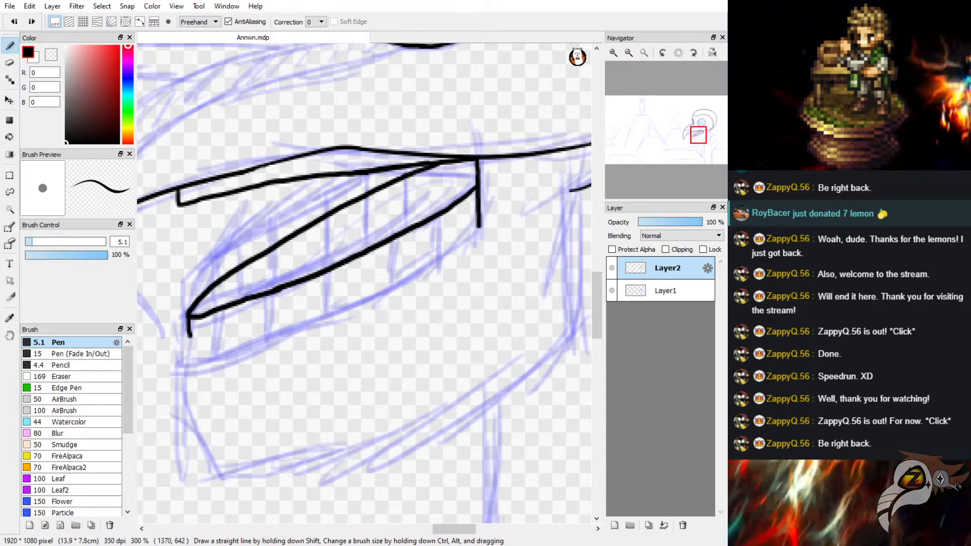
{"action": "left_click_drag", "start_coordinate": [191, 337], "coordinate": [195, 360]}
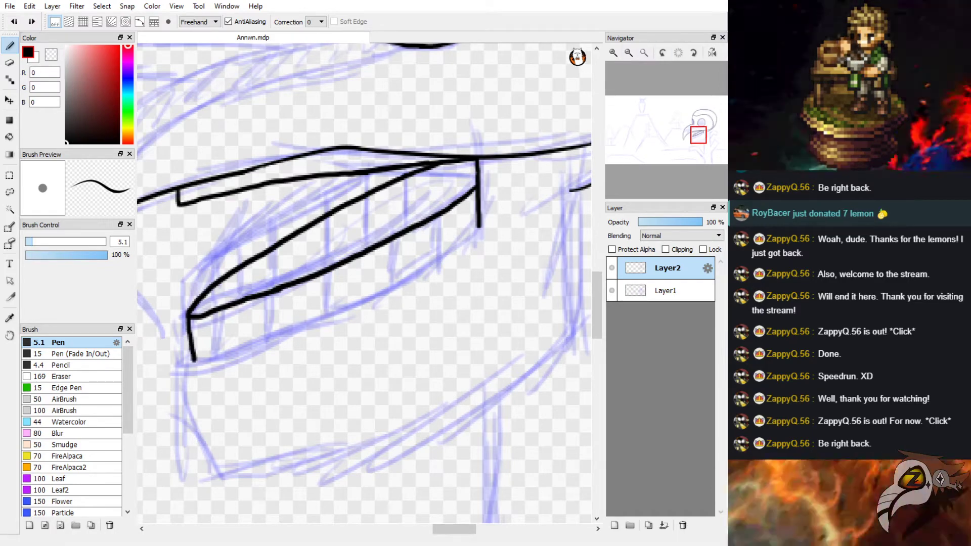
{"action": "left_click", "coordinate": [628, 52]}
{"action": "left_click", "coordinate": [629, 53]}
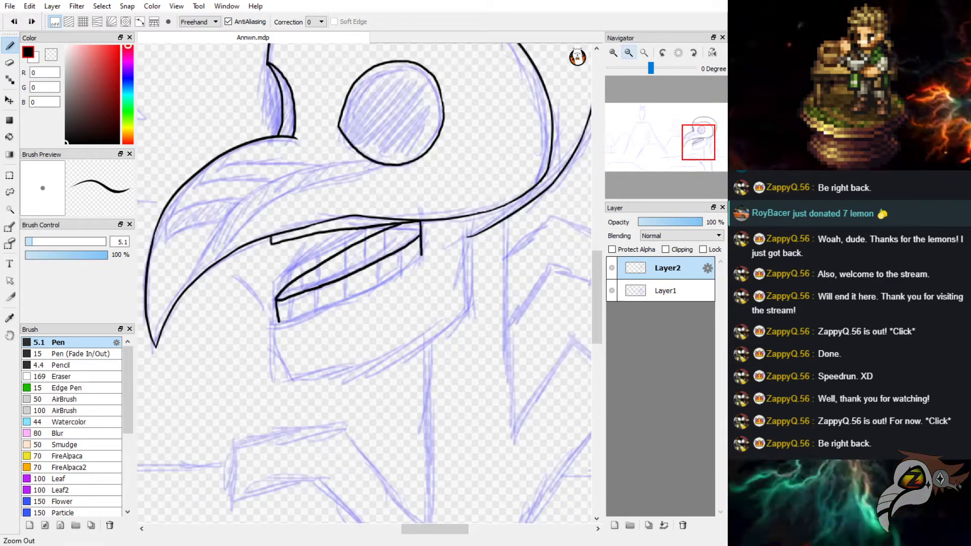
{"action": "scroll", "coordinate": [364, 283], "scroll_direction": "up", "scroll_amount": 5}
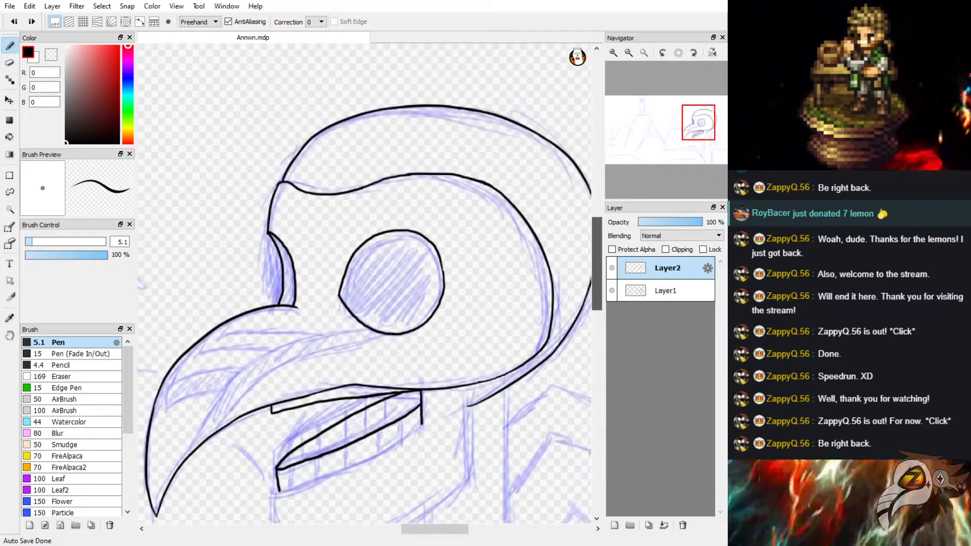
Ink two short vertical dividers across the front part of the narrow strip to mark the first upper teeth.
{"action": "scroll", "coordinate": [364, 294], "scroll_direction": "down", "scroll_amount": 2}
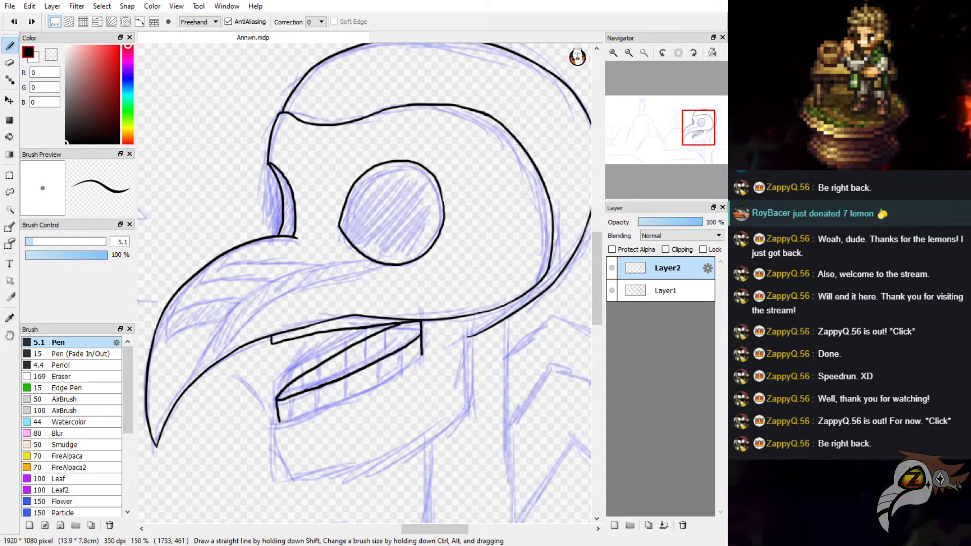
{"action": "left_click", "coordinate": [613, 53]}
{"action": "left_click", "coordinate": [613, 52]}
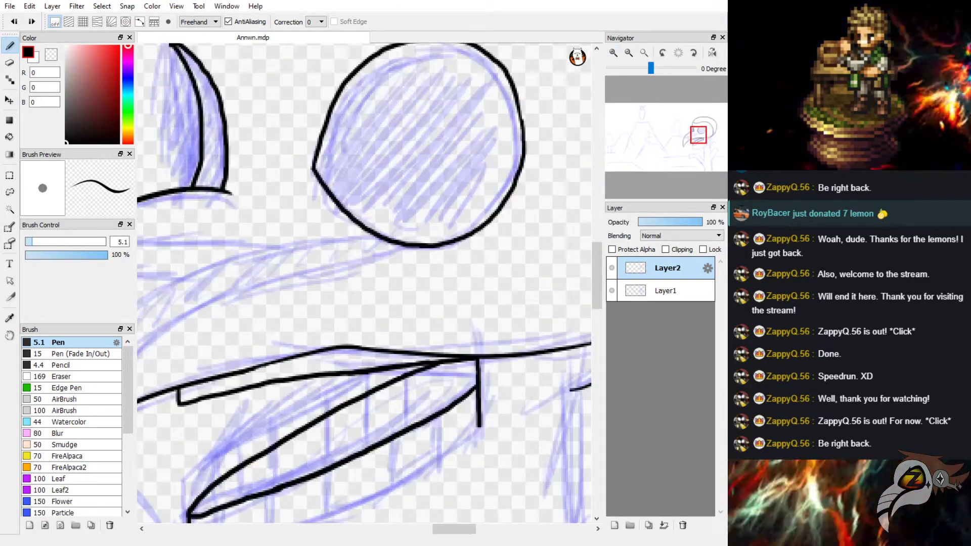
{"action": "left_click_drag", "start_coordinate": [454, 529], "coordinate": [446, 529]}
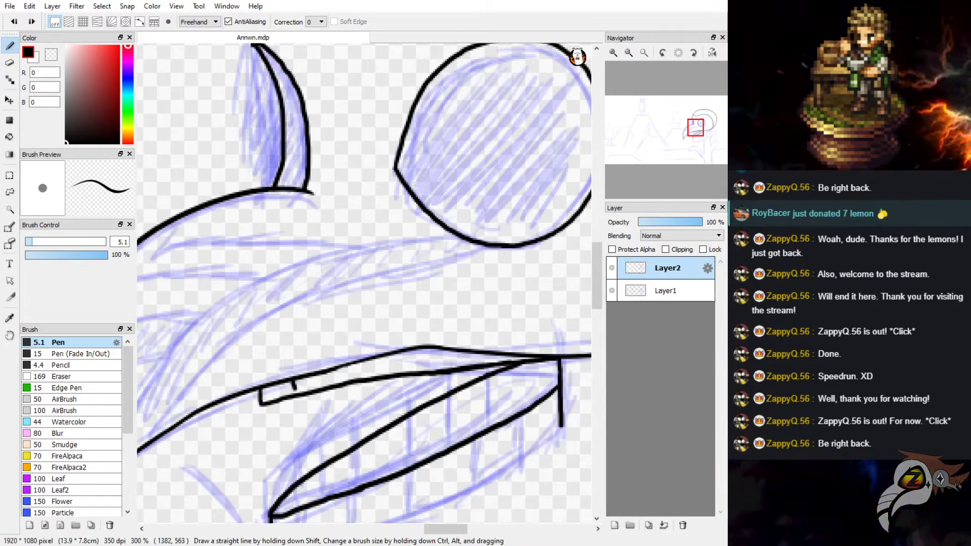
{"action": "left_click_drag", "start_coordinate": [305, 379], "coordinate": [307, 392]}
{"action": "key", "text": "ctrl+z"}
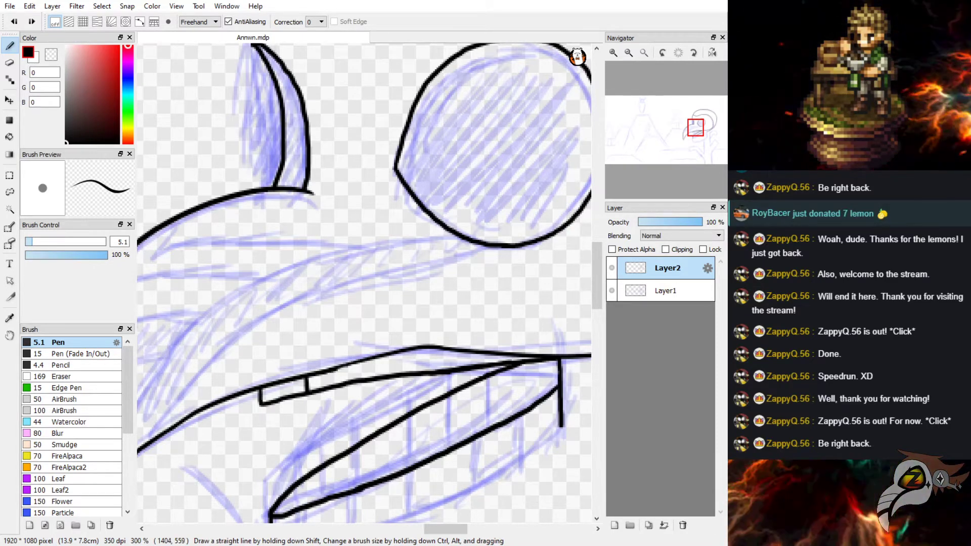
{"action": "left_click_drag", "start_coordinate": [359, 363], "coordinate": [358, 378]}
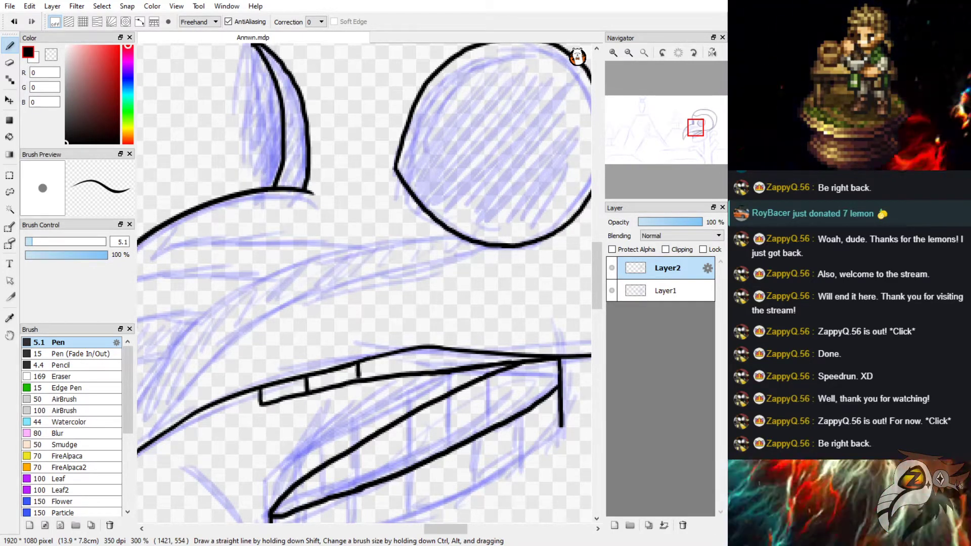
Ink three more short dividers along the strip toward its narrow back end to complete the upper tooth row.
{"action": "mouse_move", "coordinate": [410, 351]}
{"action": "left_mouse_down"}
{"action": "mouse_move", "coordinate": [411, 371]}
{"action": "mouse_move", "coordinate": [404, 355]}
{"action": "mouse_move", "coordinate": [405, 373]}
{"action": "mouse_move", "coordinate": [444, 351]}
{"action": "mouse_move", "coordinate": [448, 373]}
{"action": "mouse_move", "coordinate": [494, 363]}
{"action": "left_mouse_up"}
{"action": "key", "text": "ctrl+z"}
{"action": "key", "text": "ctrl+z"}
{"action": "key", "text": "ctrl+z"}
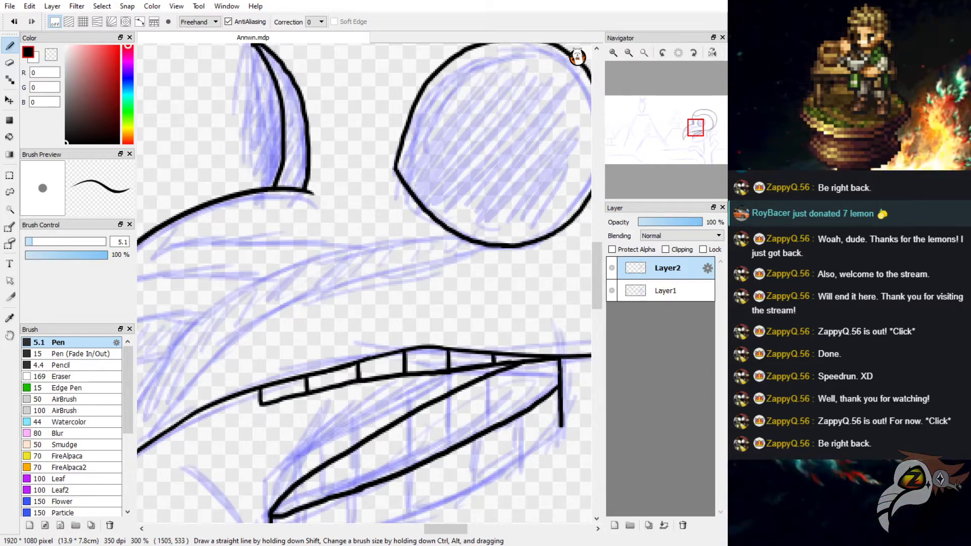
{"action": "left_click_drag", "start_coordinate": [513, 325], "coordinate": [540, 324]}
{"action": "key", "text": "ctrl+z"}
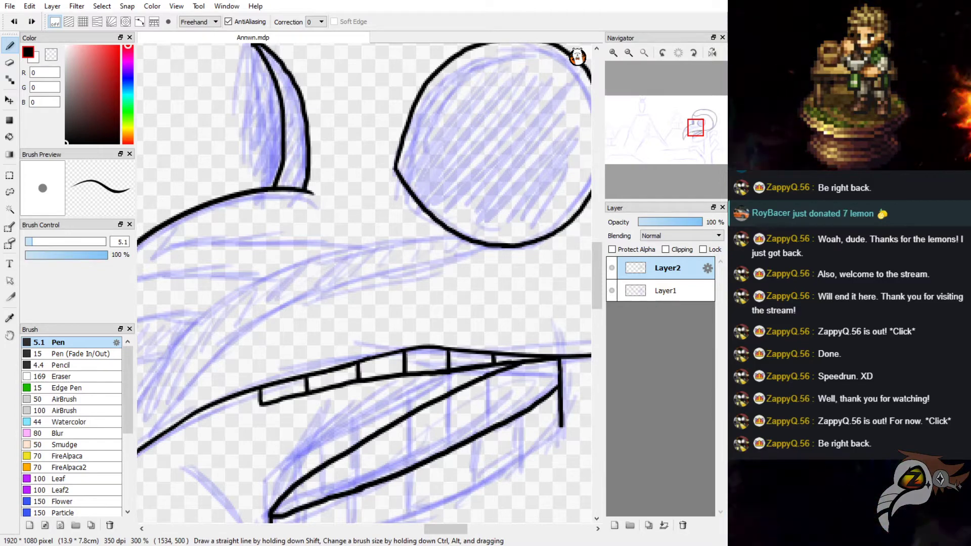
Ink the tooth grid's lower edge from the bottom of the back vertical line diagonally down to its front end.
{"action": "left_click_drag", "start_coordinate": [597, 259], "coordinate": [597, 282]}
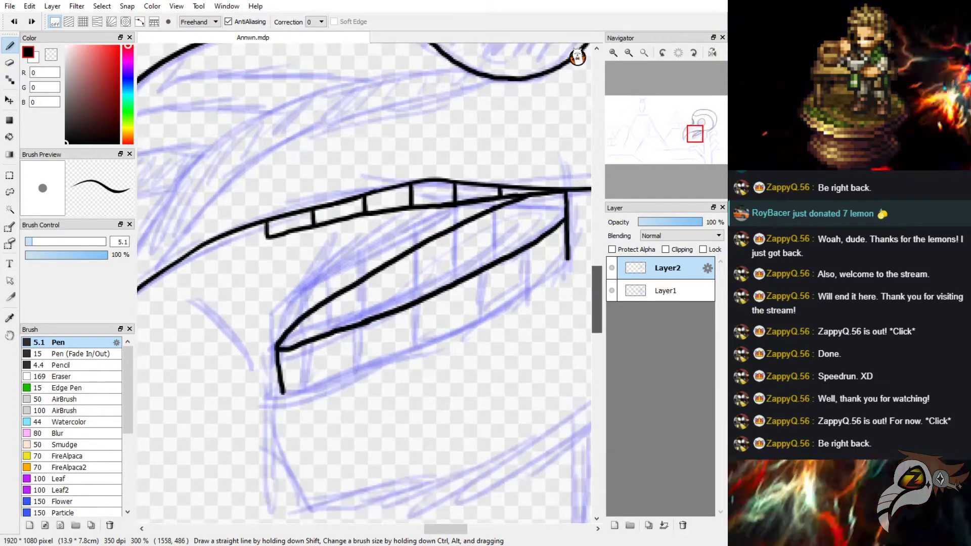
{"action": "left_click_drag", "start_coordinate": [445, 529], "coordinate": [452, 529]}
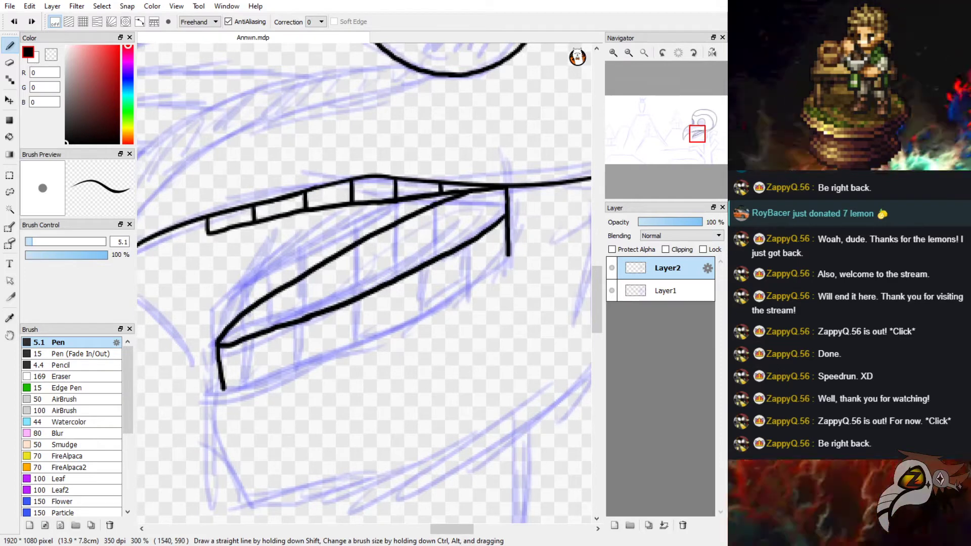
{"action": "left_click_drag", "start_coordinate": [507, 255], "coordinate": [412, 325]}
{"action": "key", "text": "ctrl+z"}
{"action": "mouse_move", "coordinate": [508, 256]}
{"action": "left_mouse_down"}
{"action": "mouse_move", "coordinate": [468, 293]}
{"action": "mouse_move", "coordinate": [501, 267]}
{"action": "mouse_move", "coordinate": [412, 323]}
{"action": "mouse_move", "coordinate": [231, 389]}
{"action": "left_mouse_up"}
{"action": "key", "text": "ctrl+z"}
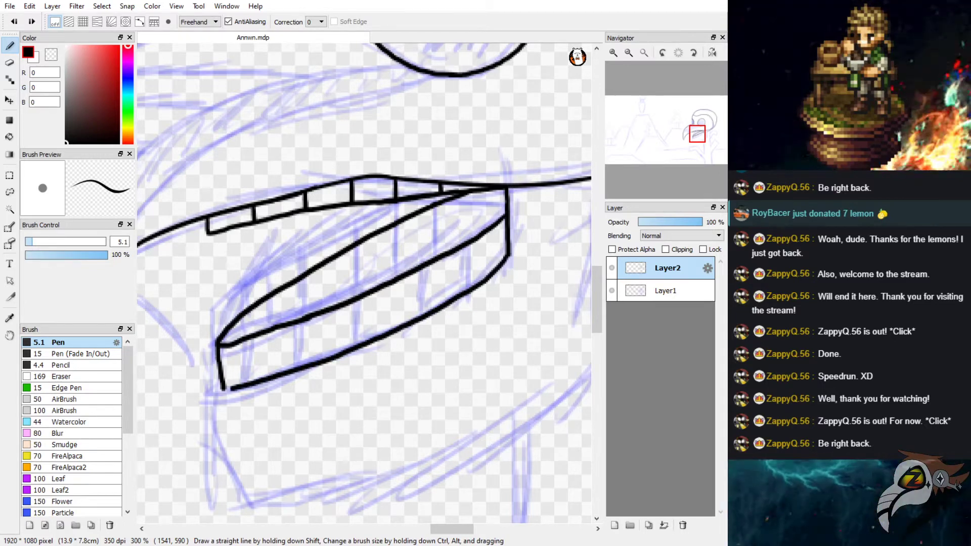
Ink the lower jaw's front edge, curving down from the tooth grid's front corner to the chin.
{"action": "left_click_drag", "start_coordinate": [597, 299], "coordinate": [597, 307]}
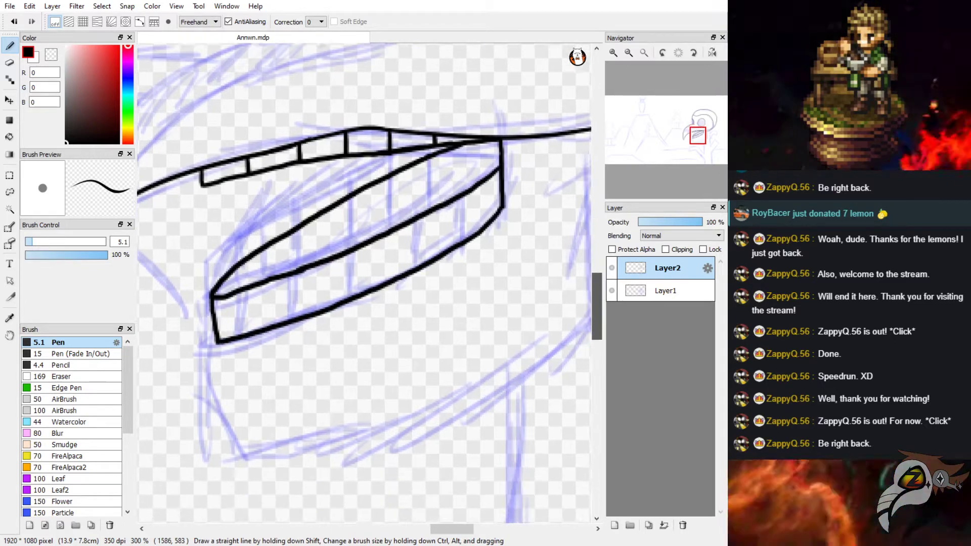
{"action": "left_click_drag", "start_coordinate": [217, 343], "coordinate": [226, 399]}
{"action": "key", "text": "ctrl+z"}
{"action": "left_click_drag", "start_coordinate": [217, 346], "coordinate": [247, 449]}
{"action": "key", "text": "ctrl+z"}
{"action": "mouse_move", "coordinate": [218, 344]}
{"action": "left_mouse_down"}
{"action": "mouse_move", "coordinate": [238, 431]}
{"action": "mouse_move", "coordinate": [256, 456]}
{"action": "left_mouse_up"}
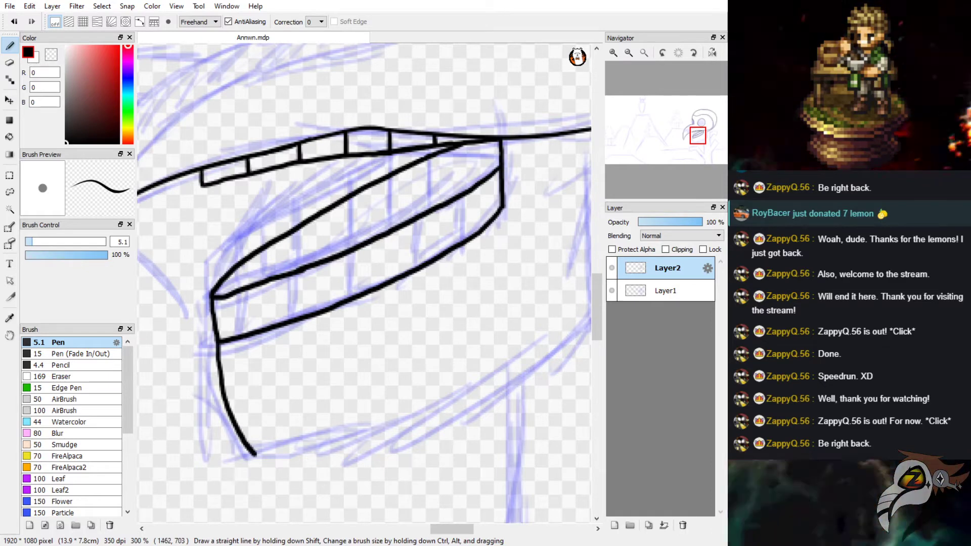
Ink the lower jaw's bottom edge from the chin in a long curve rising toward the back of the jaw.
{"action": "left_click_drag", "start_coordinate": [441, 529], "coordinate": [447, 529]}
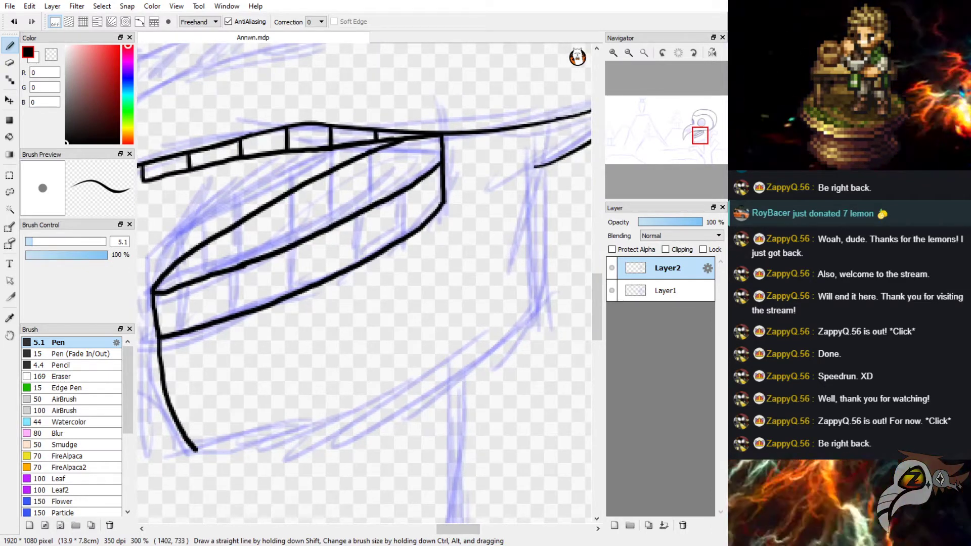
{"action": "left_click_drag", "start_coordinate": [196, 449], "coordinate": [363, 409]}
{"action": "key", "text": "ctrl+z"}
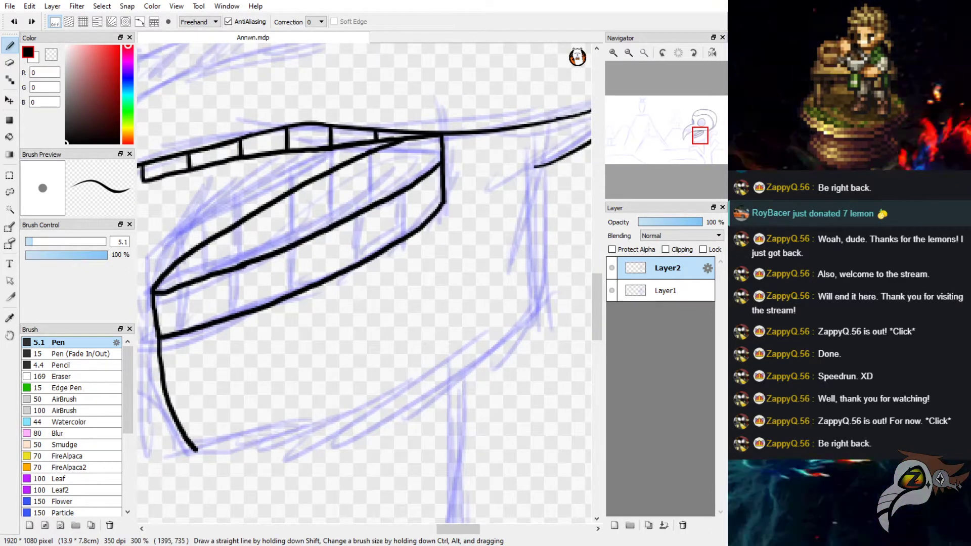
{"action": "mouse_move", "coordinate": [197, 450]}
{"action": "left_mouse_down"}
{"action": "mouse_move", "coordinate": [291, 432]}
{"action": "mouse_move", "coordinate": [415, 388]}
{"action": "mouse_move", "coordinate": [525, 321]}
{"action": "left_mouse_up"}
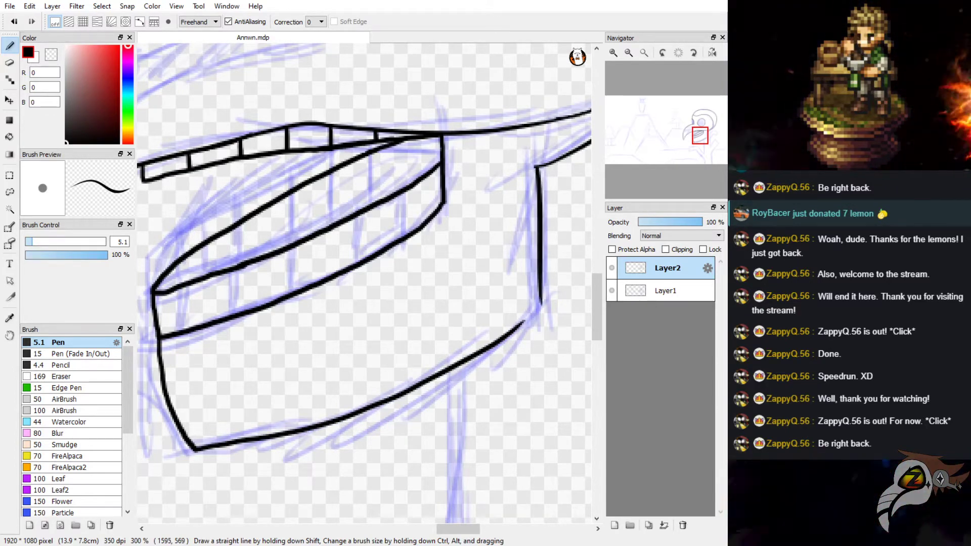
Ink the jaw's back edge down from the cranium line's end and join it to the bottom edge in a corner.
{"action": "left_click_drag", "start_coordinate": [536, 165], "coordinate": [553, 302]}
{"action": "key", "text": "ctrl+z"}
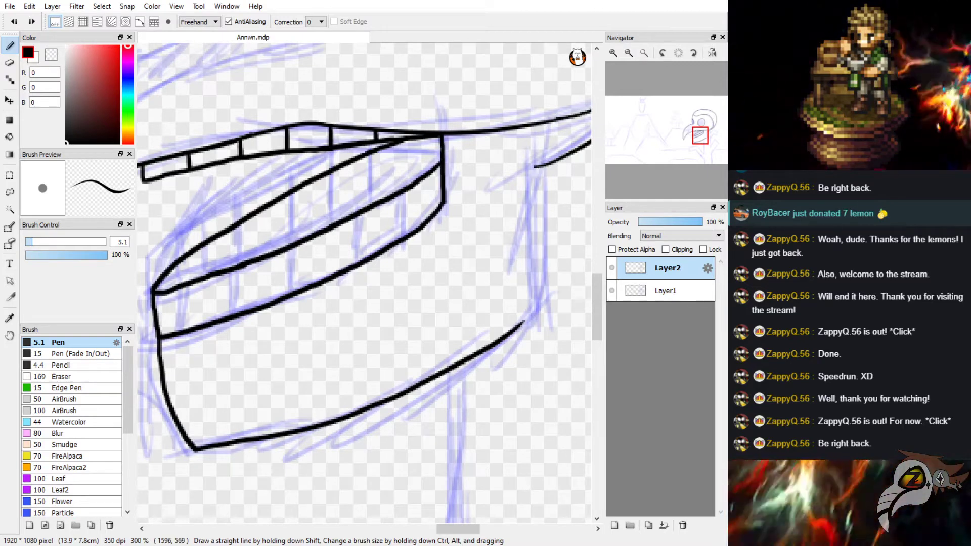
{"action": "mouse_move", "coordinate": [536, 166]}
{"action": "left_mouse_down"}
{"action": "mouse_move", "coordinate": [552, 301]}
{"action": "mouse_move", "coordinate": [524, 323]}
{"action": "left_mouse_up"}
{"action": "key", "text": "ctrl+z"}
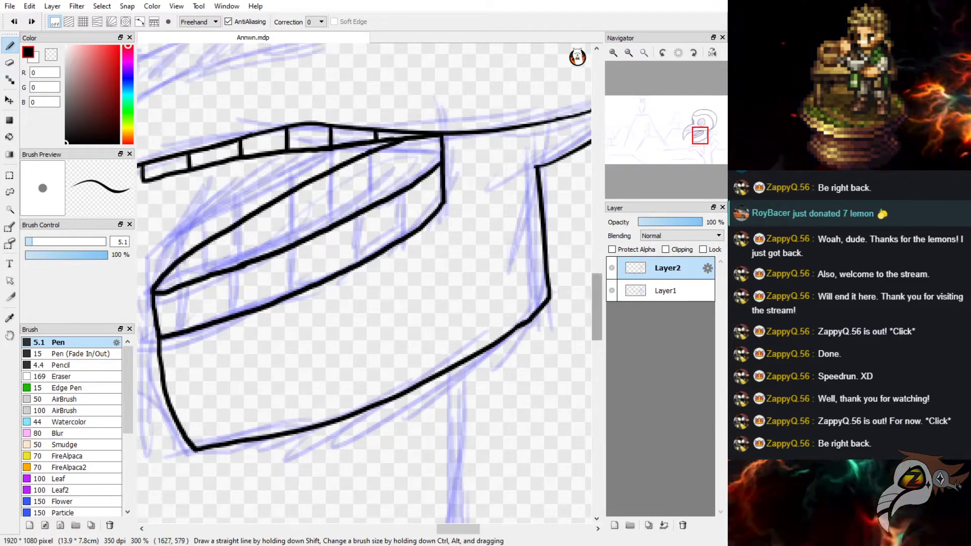
Review the inked skull and lower jaw as a whole against the blue sketch.
{"action": "scroll", "coordinate": [364, 283], "scroll_direction": "up", "scroll_amount": 10}
{"action": "scroll", "coordinate": [364, 283], "scroll_direction": "down", "scroll_amount": 10}
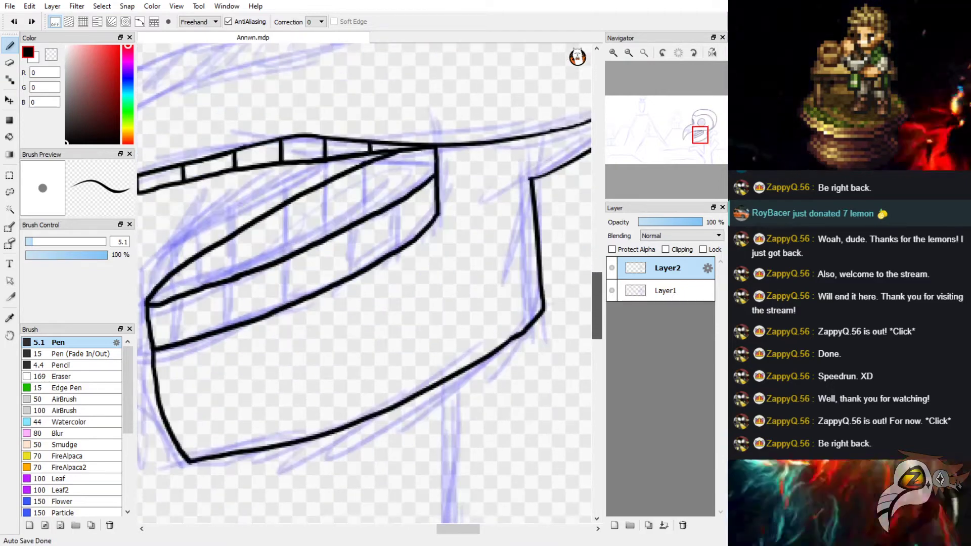
{"action": "mouse_move", "coordinate": [459, 529]}
{"action": "left_mouse_down"}
{"action": "mouse_move", "coordinate": [433, 529]}
{"action": "mouse_move", "coordinate": [468, 529]}
{"action": "left_mouse_up"}
{"action": "left_click", "coordinate": [629, 52]}
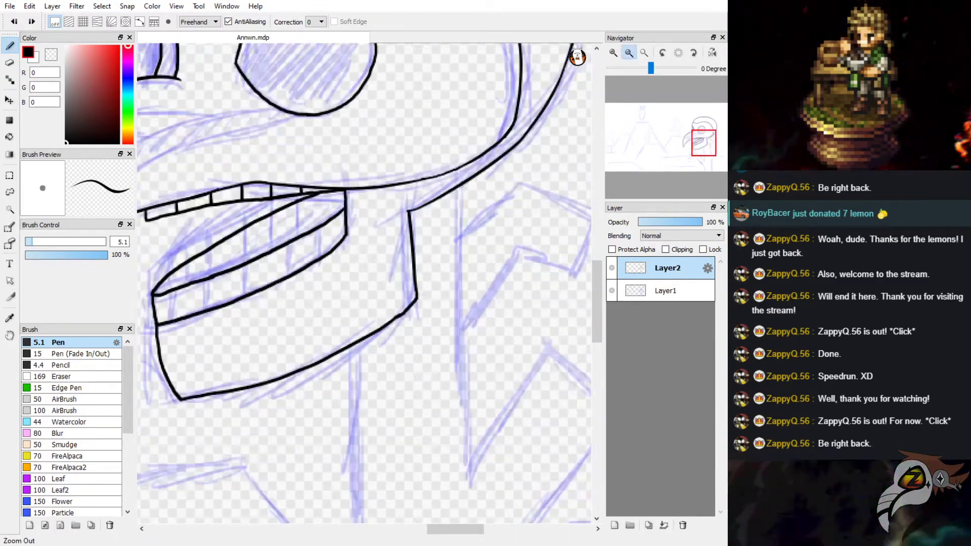
{"action": "left_click", "coordinate": [629, 52]}
{"action": "left_click", "coordinate": [629, 53]}
{"action": "left_click_drag", "start_coordinate": [425, 344], "coordinate": [433, 358]}
{"action": "key", "text": "ctrl+z"}
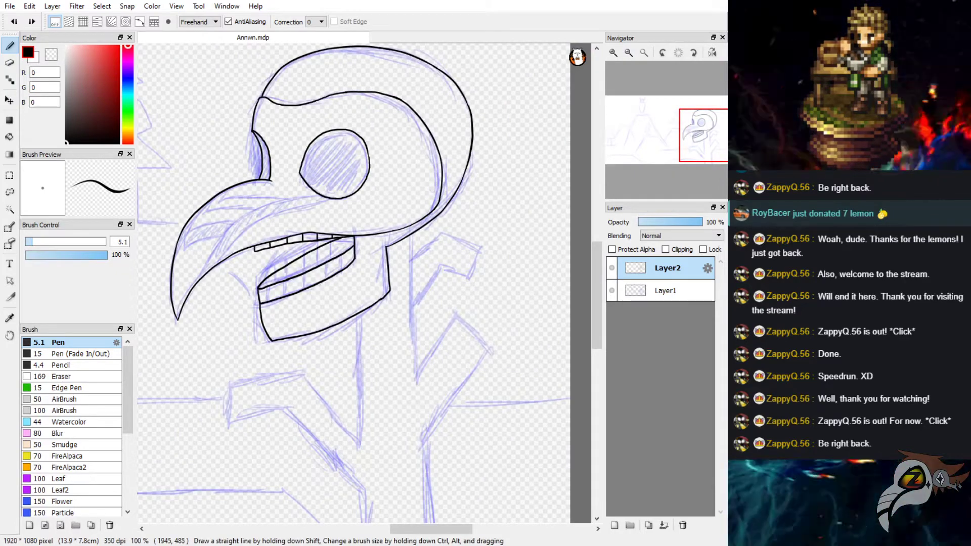
{"action": "scroll", "coordinate": [597, 295], "scroll_direction": "up", "scroll_amount": 2}
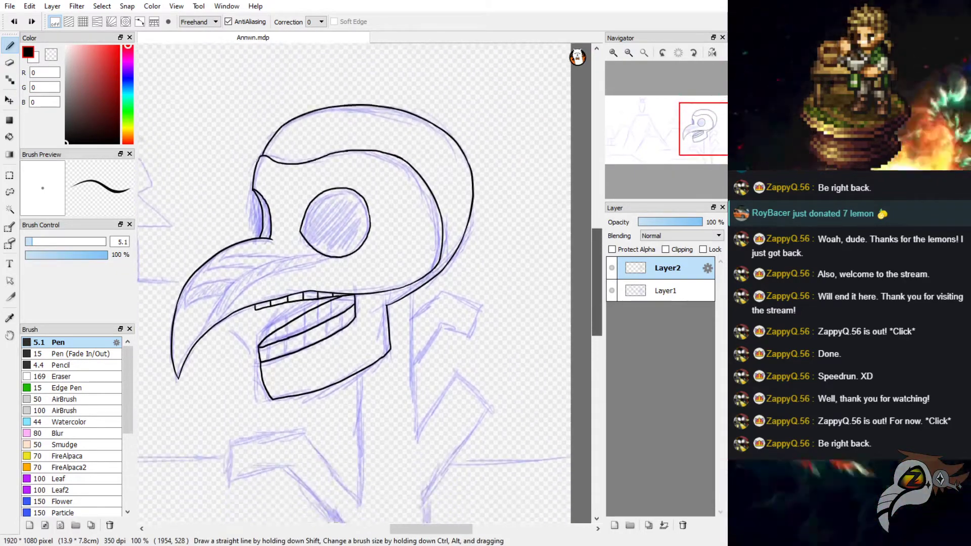
{"action": "scroll", "coordinate": [597, 295], "scroll_direction": "down", "scroll_amount": 4}
Ink the trunk's front line straight down from the jaw's bottom edge to the fork of the left branch.
{"action": "left_click", "coordinate": [613, 53]}
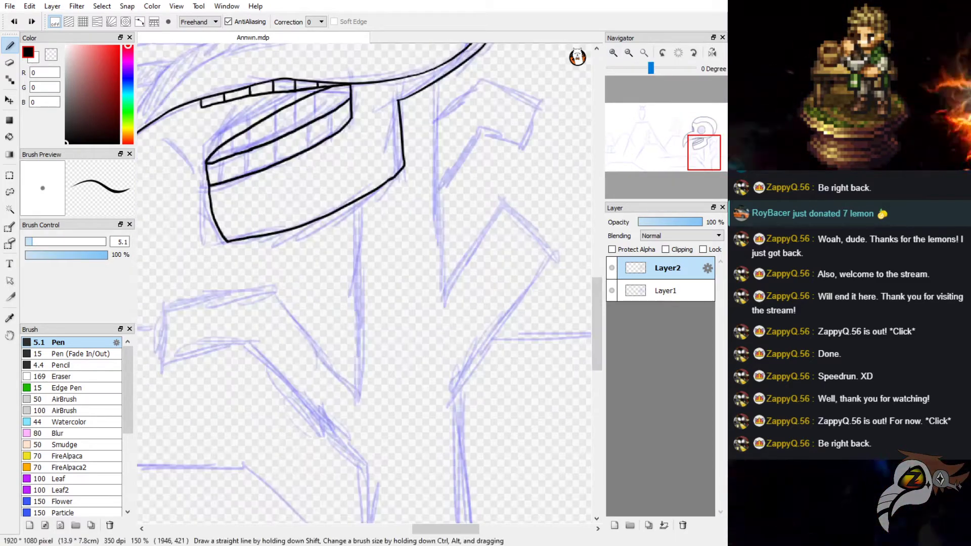
{"action": "left_click_drag", "start_coordinate": [597, 324], "coordinate": [597, 328]}
{"action": "scroll", "coordinate": [364, 281], "scroll_direction": "down", "scroll_amount": 1}
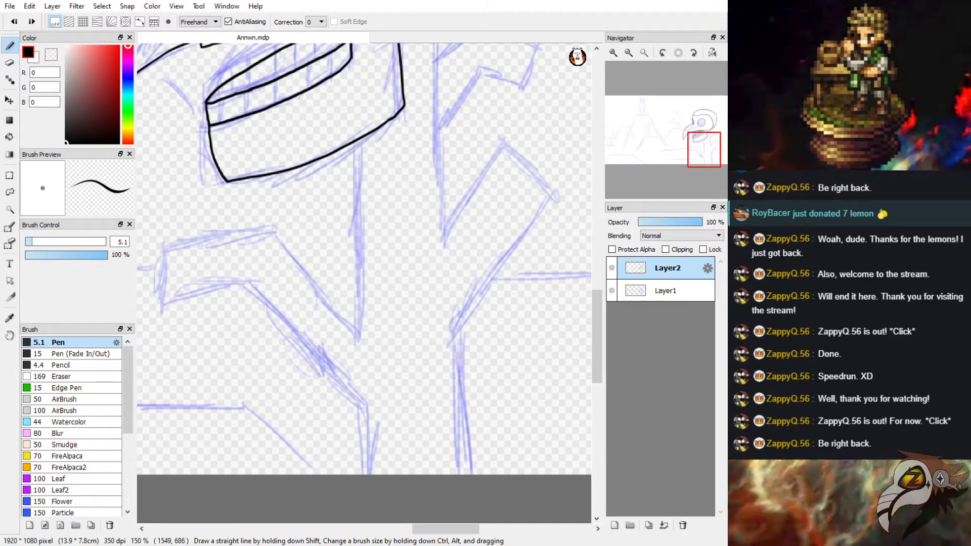
{"action": "left_click_drag", "start_coordinate": [361, 142], "coordinate": [355, 346]}
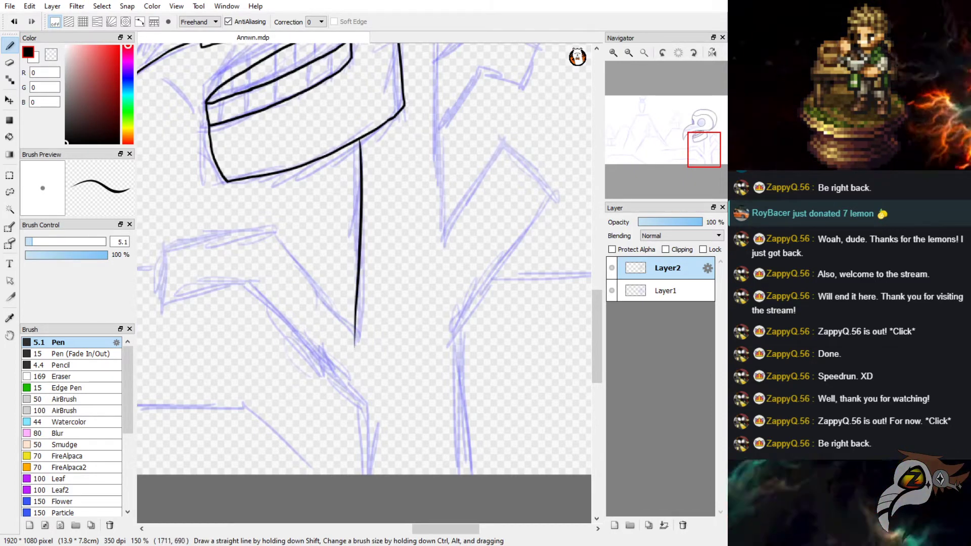
{"action": "key", "text": "ctrl+z"}
{"action": "left_click_drag", "start_coordinate": [360, 142], "coordinate": [373, 362]}
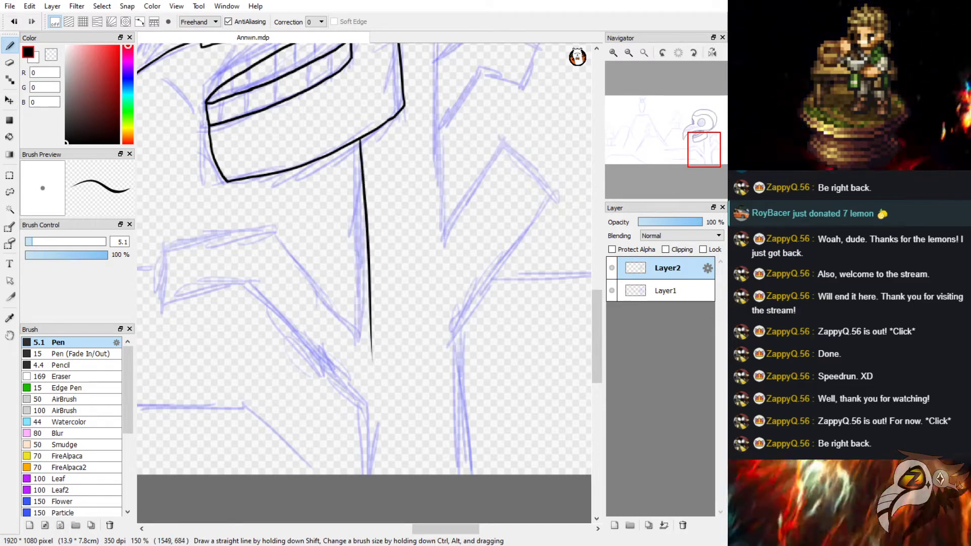
{"action": "key", "text": "ctrl+z"}
{"action": "left_click_drag", "start_coordinate": [358, 141], "coordinate": [358, 322]}
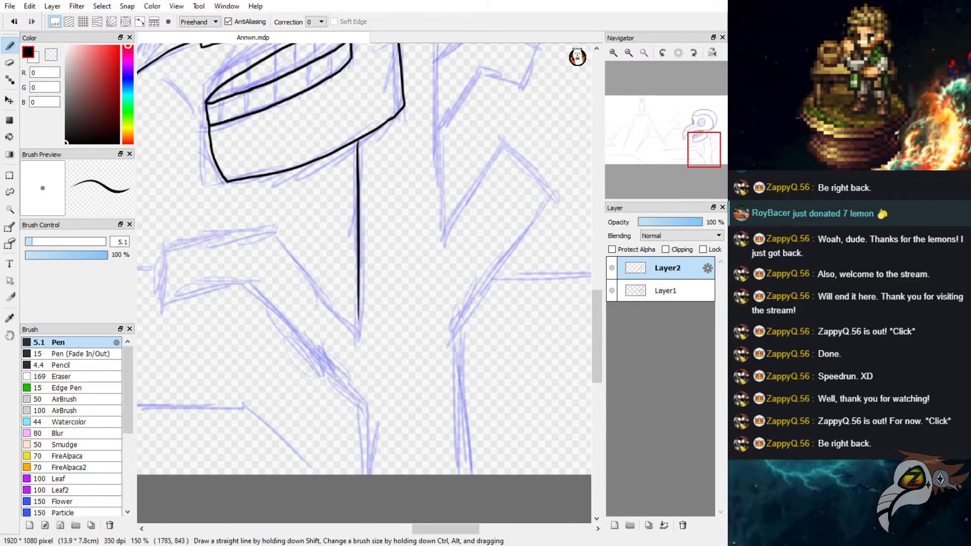
Ink the trunk's back line from the cranium's underside down to the lower right branch, and erase its overshooting end.
{"action": "scroll", "coordinate": [364, 258], "scroll_direction": "up", "scroll_amount": 5}
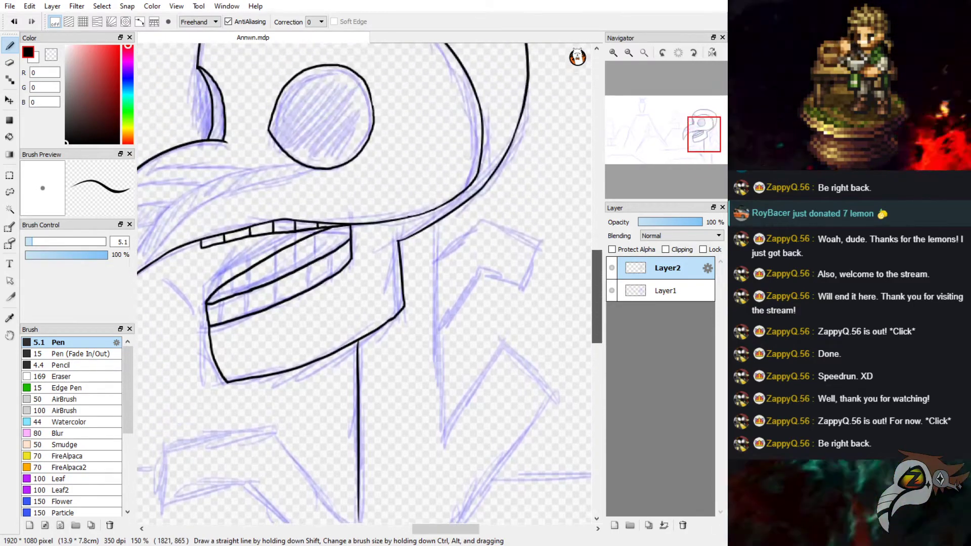
{"action": "scroll", "coordinate": [364, 283], "scroll_direction": "down", "scroll_amount": 2}
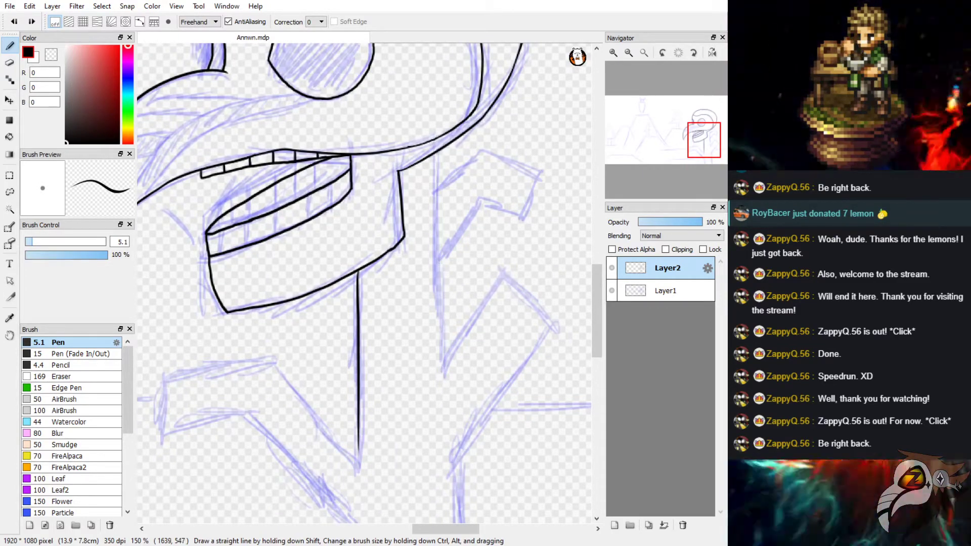
{"action": "left_click_drag", "start_coordinate": [438, 153], "coordinate": [438, 338]}
{"action": "key", "text": "ctrl+z"}
{"action": "left_click_drag", "start_coordinate": [438, 154], "coordinate": [443, 353]}
{"action": "key", "text": "ctrl+z"}
{"action": "key", "text": "ctrl+z"}
{"action": "left_click_drag", "start_coordinate": [435, 155], "coordinate": [449, 416]}
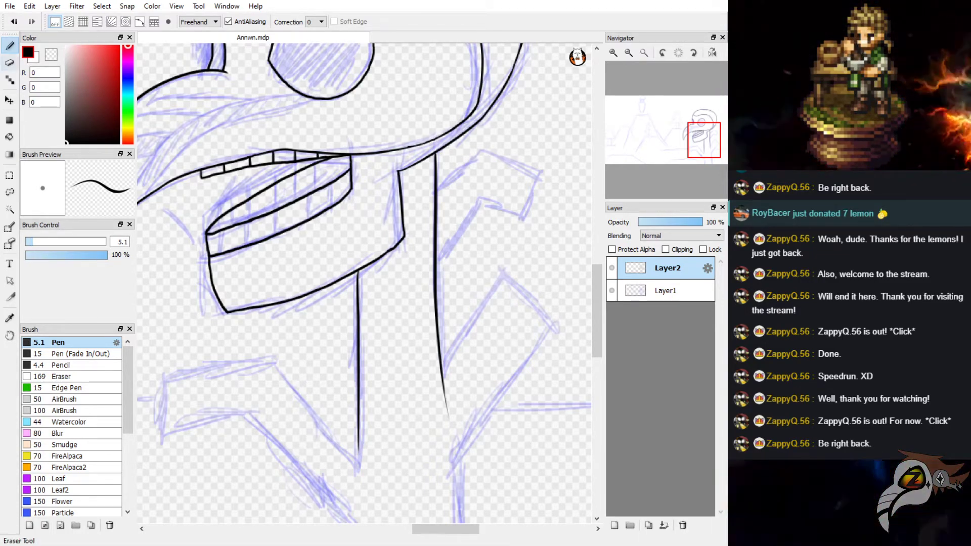
{"action": "key", "text": "e"}
{"action": "left_click_drag", "start_coordinate": [446, 400], "coordinate": [444, 393]}
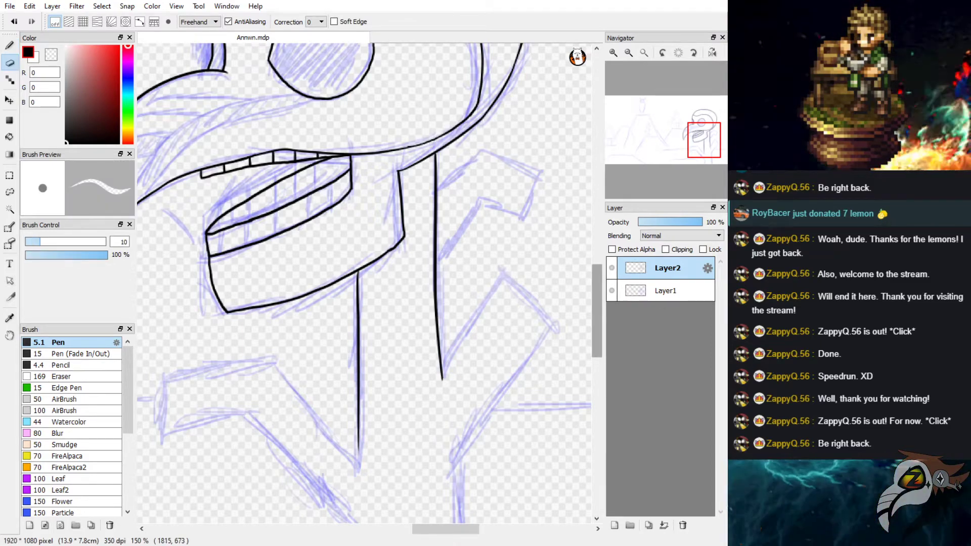
Ink the upper right branch's first top edge, rising diagonally from the trunk's back line to the branch's peak.
{"action": "scroll", "coordinate": [364, 284], "scroll_direction": "up", "scroll_amount": 3}
{"action": "left_click_drag", "start_coordinate": [597, 296], "coordinate": [597, 301]}
{"action": "left_click", "coordinate": [613, 53]}
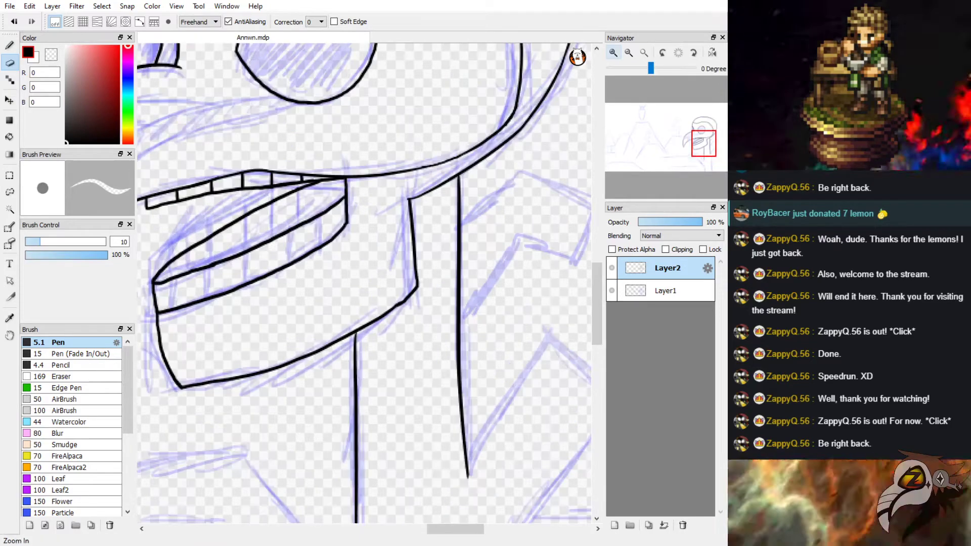
{"action": "left_click_drag", "start_coordinate": [455, 529], "coordinate": [473, 529]}
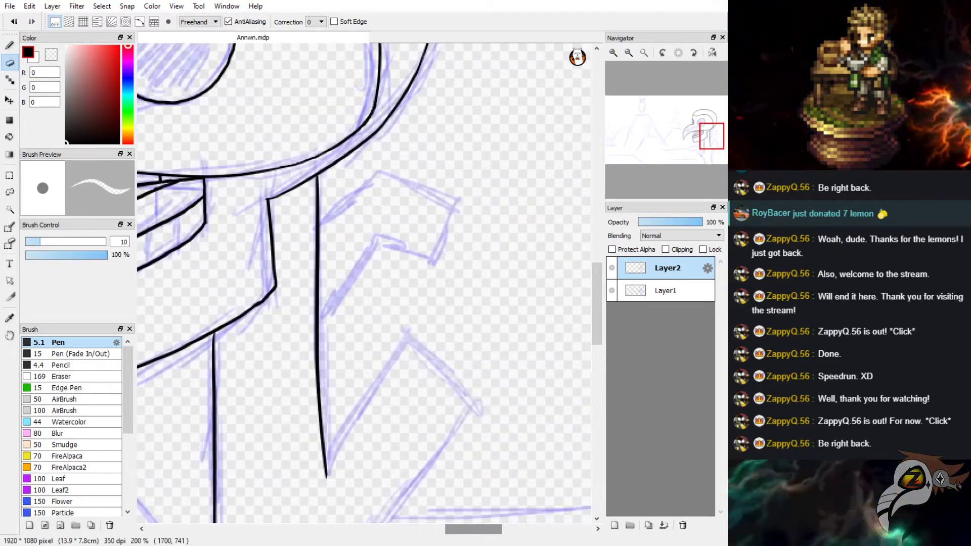
{"action": "key", "text": "b"}
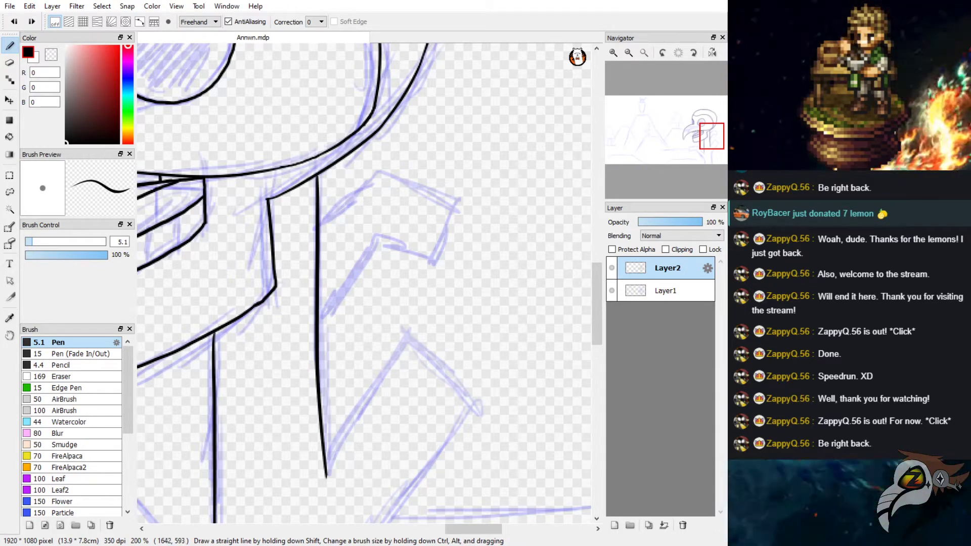
{"action": "mouse_move", "coordinate": [319, 226]}
{"action": "left_mouse_down"}
{"action": "mouse_move", "coordinate": [375, 162]}
{"action": "mouse_move", "coordinate": [439, 164]}
{"action": "left_mouse_up"}
{"action": "key", "text": "ctrl+z"}
Ink the upper right branch's outer top edge, sloping in a slight curve from the peak down to its far corner.
{"action": "left_click_drag", "start_coordinate": [374, 163], "coordinate": [463, 222]}
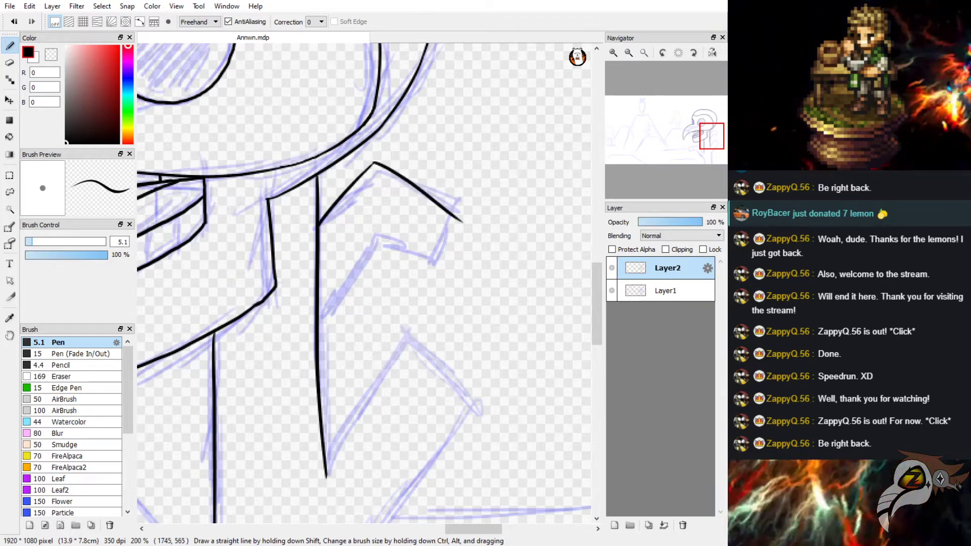
{"action": "key", "text": "ctrl+z"}
{"action": "left_click_drag", "start_coordinate": [375, 164], "coordinate": [462, 207]}
{"action": "key", "text": "ctrl+z"}
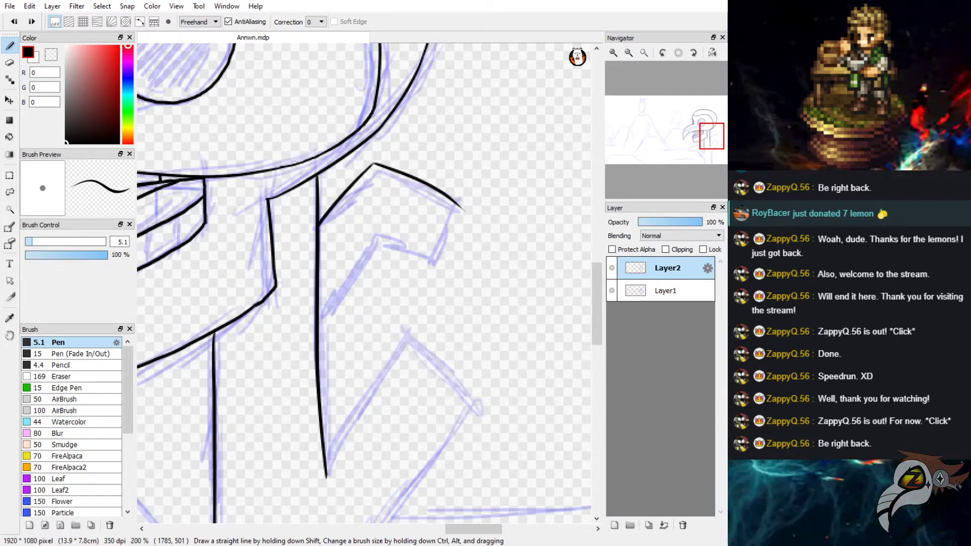
Undo the two inked top edges of the upper right branch.
{"action": "key", "text": "ctrl+z"}
{"action": "key", "text": "ctrl+z"}
{"action": "scroll", "coordinate": [475, 226], "scroll_direction": "down", "scroll_amount": 3}
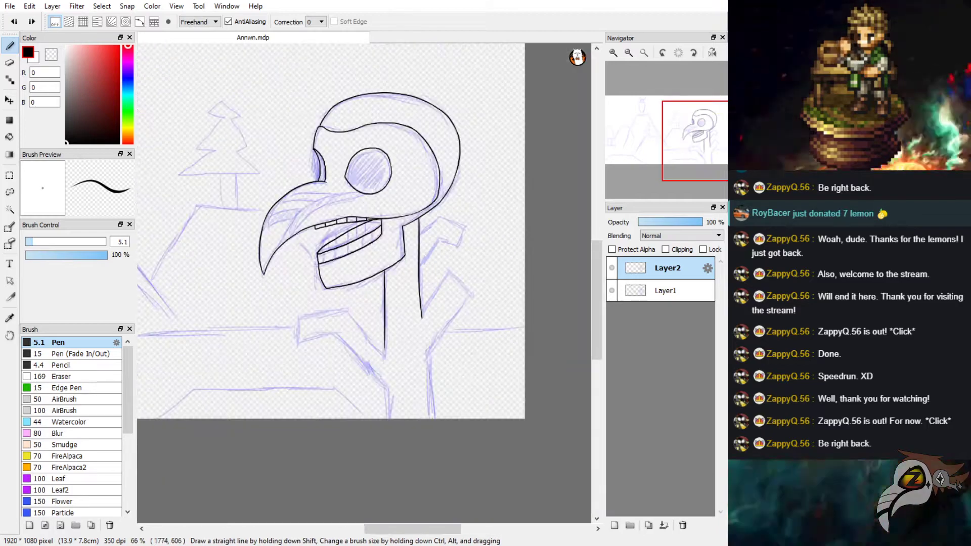
{"action": "scroll", "coordinate": [428, 213], "scroll_direction": "up", "scroll_amount": 1}
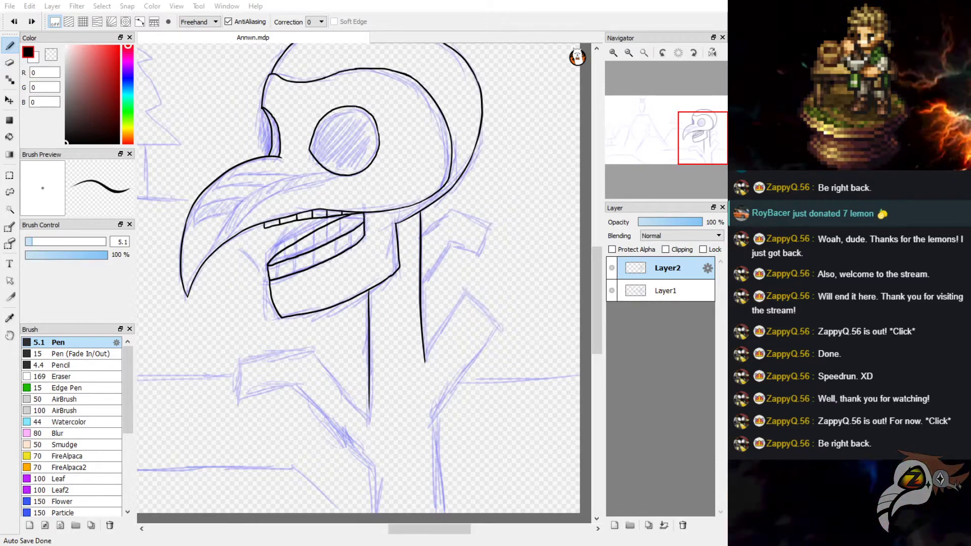
{"action": "mouse_move", "coordinate": [400, 346]}
{"action": "left_mouse_down"}
{"action": "mouse_move", "coordinate": [401, 379]}
{"action": "mouse_move", "coordinate": [416, 360]}
{"action": "left_mouse_up"}
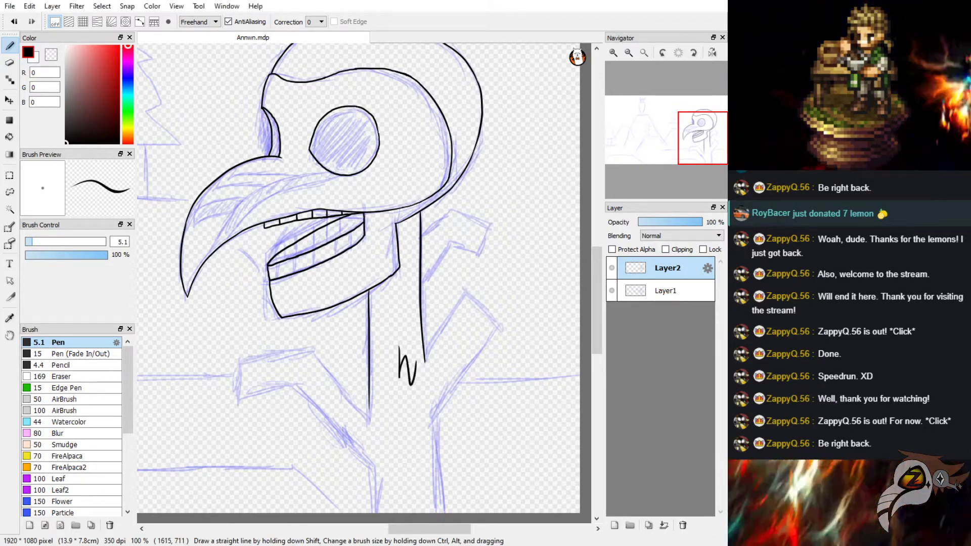
{"action": "key", "text": "ctrl+z"}
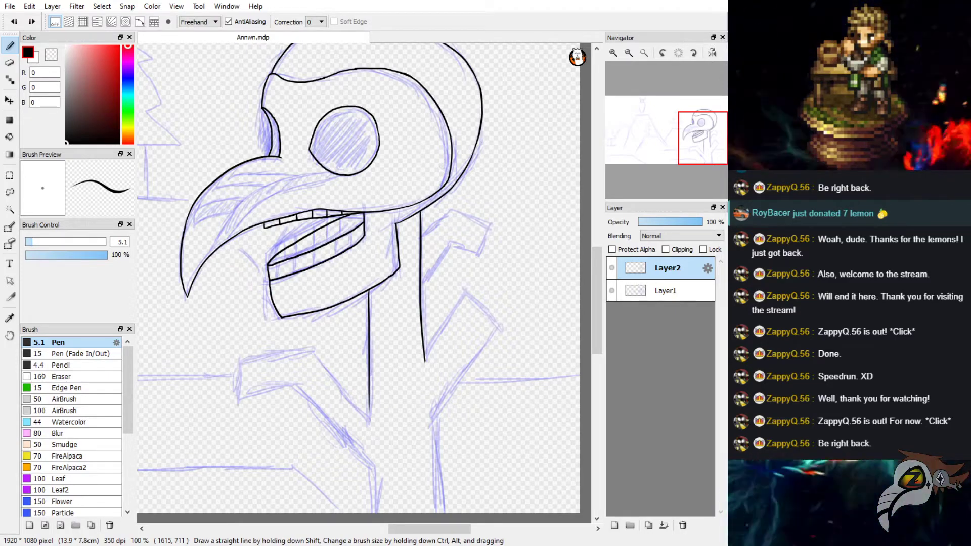
{"action": "left_click_drag", "start_coordinate": [387, 340], "coordinate": [406, 357]}
{"action": "key", "text": "ctrl+z"}
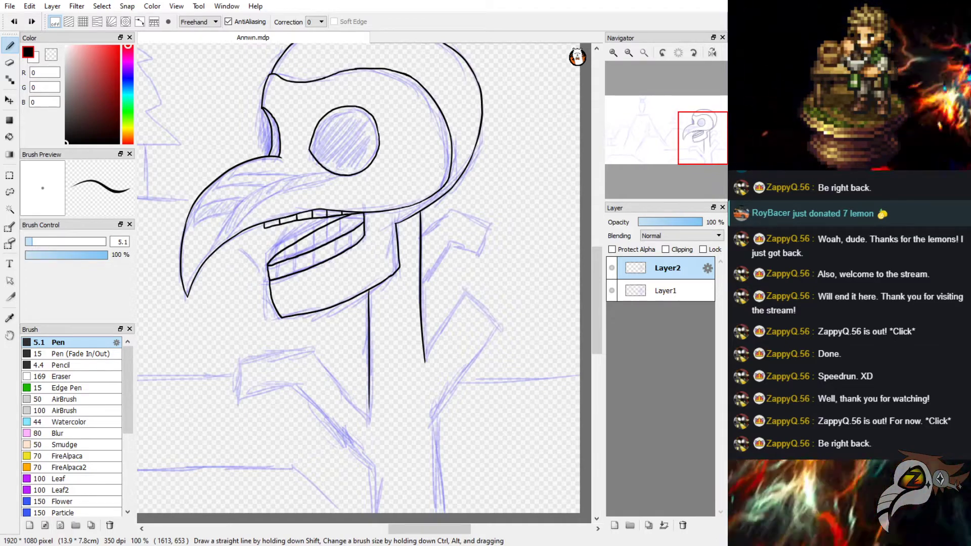
{"action": "key", "text": "ctrl+z"}
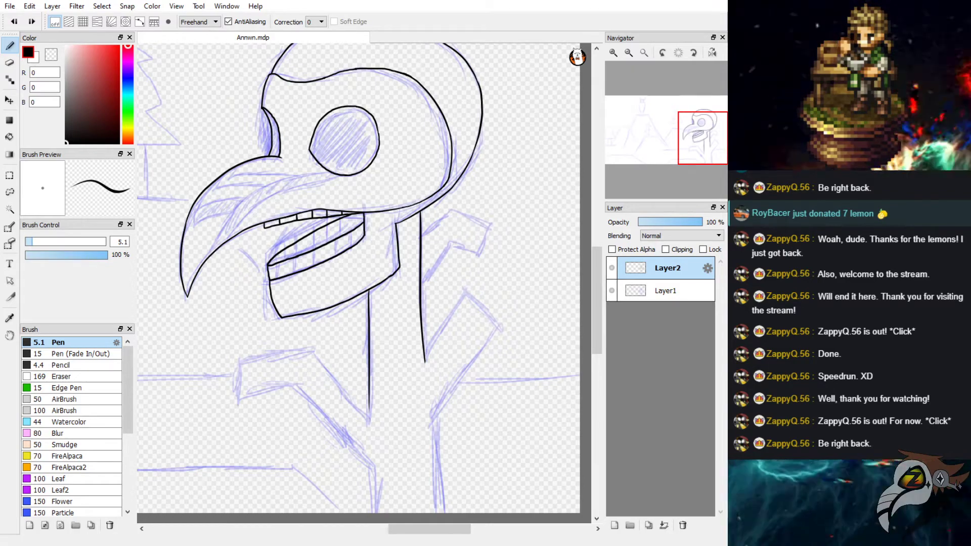
Ink the right branch's short base edge from the trunk's back line end, and its inner edge rising nearly straight up.
{"action": "key", "text": "ctrl+plus"}
{"action": "left_click_drag", "start_coordinate": [443, 529], "coordinate": [455, 529]}
{"action": "mouse_move", "coordinate": [427, 176]}
{"action": "left_mouse_down"}
{"action": "mouse_move", "coordinate": [427, 193]}
{"action": "mouse_move", "coordinate": [459, 177]}
{"action": "left_mouse_up"}
{"action": "key", "text": "ctrl+z"}
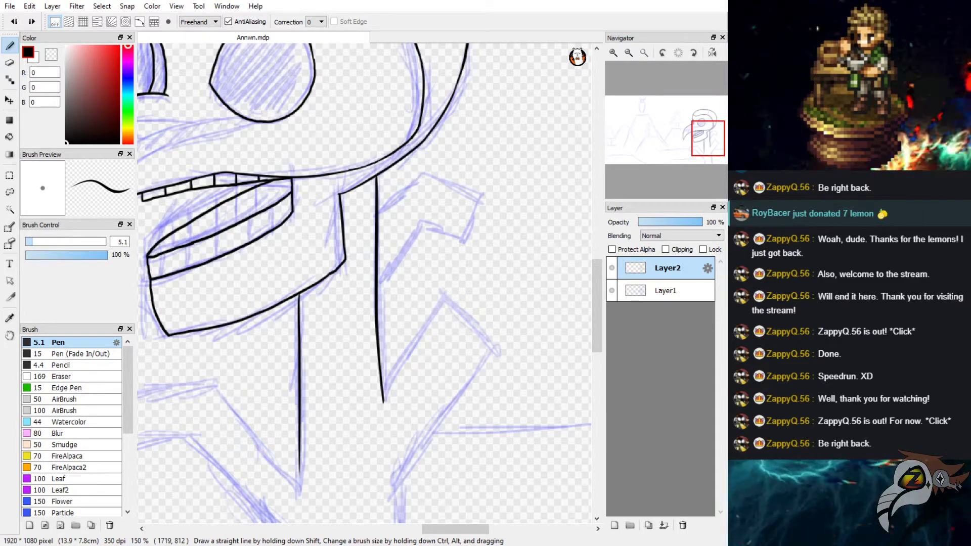
{"action": "mouse_move", "coordinate": [383, 402]}
{"action": "left_mouse_down"}
{"action": "mouse_move", "coordinate": [414, 399]}
{"action": "mouse_move", "coordinate": [417, 293]}
{"action": "mouse_move", "coordinate": [459, 247]}
{"action": "left_mouse_up"}
{"action": "key", "text": "ctrl+z"}
{"action": "key", "text": "ctrl+z"}
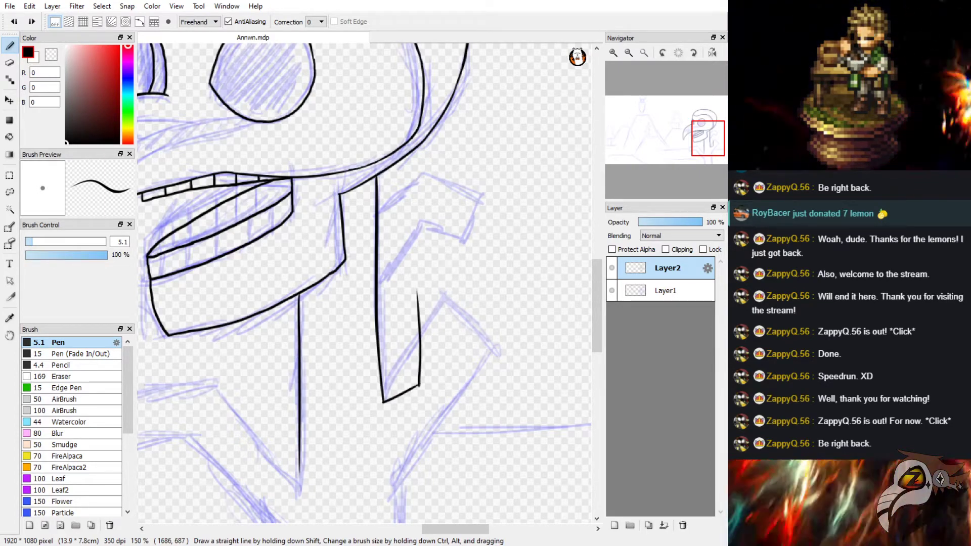
Ink the right branch's diagonal bend, curved tip and return edge, with its outer edge running down parallel to the inner one.
{"action": "mouse_move", "coordinate": [418, 293]}
{"action": "left_mouse_down"}
{"action": "mouse_move", "coordinate": [466, 241]}
{"action": "mouse_move", "coordinate": [495, 304]}
{"action": "left_mouse_up"}
{"action": "key", "text": "ctrl+z"}
{"action": "mouse_move", "coordinate": [466, 241]}
{"action": "left_mouse_down"}
{"action": "mouse_move", "coordinate": [497, 281]}
{"action": "mouse_move", "coordinate": [451, 321]}
{"action": "mouse_move", "coordinate": [456, 405]}
{"action": "left_mouse_up"}
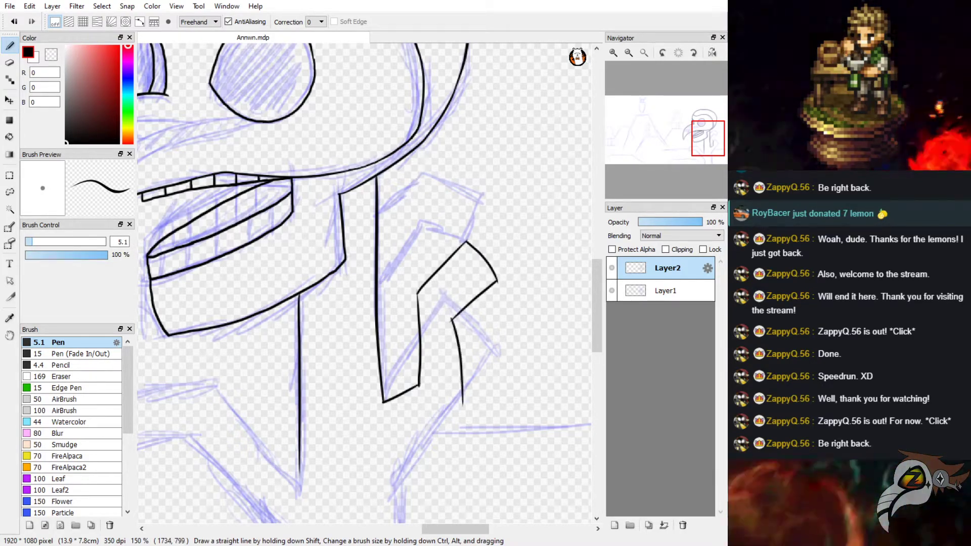
{"action": "key", "text": "ctrl+z"}
{"action": "left_click_drag", "start_coordinate": [452, 320], "coordinate": [458, 404]}
Extend the right branch's outer edge downward and ink its underside sloping diagonally back to the trunk.
{"action": "left_click_drag", "start_coordinate": [597, 307], "coordinate": [597, 333]}
{"action": "left_click_drag", "start_coordinate": [449, 266], "coordinate": [450, 299]}
{"action": "key", "text": "ctrl+z"}
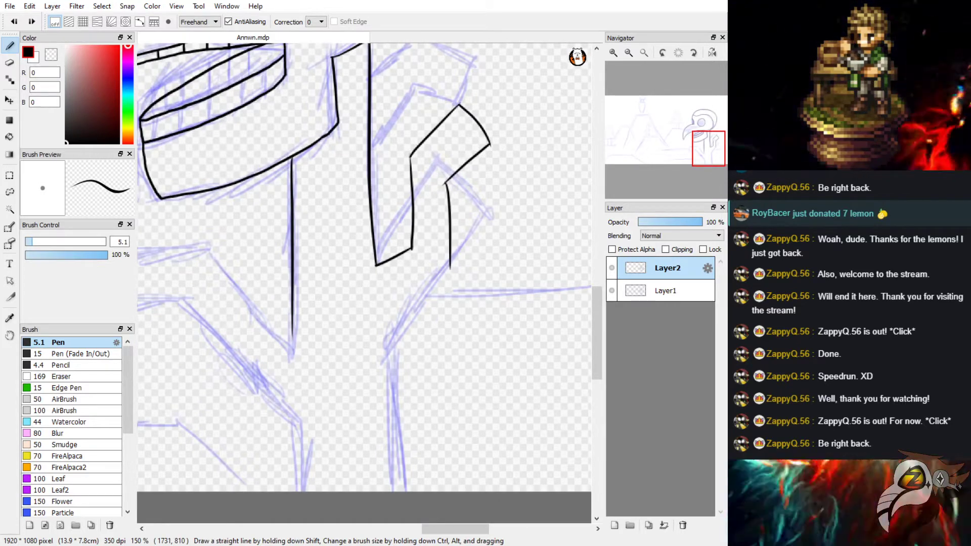
{"action": "mouse_move", "coordinate": [450, 265]}
{"action": "left_mouse_down"}
{"action": "mouse_move", "coordinate": [449, 292]}
{"action": "mouse_move", "coordinate": [359, 352]}
{"action": "left_mouse_up"}
{"action": "key", "text": "ctrl+z"}
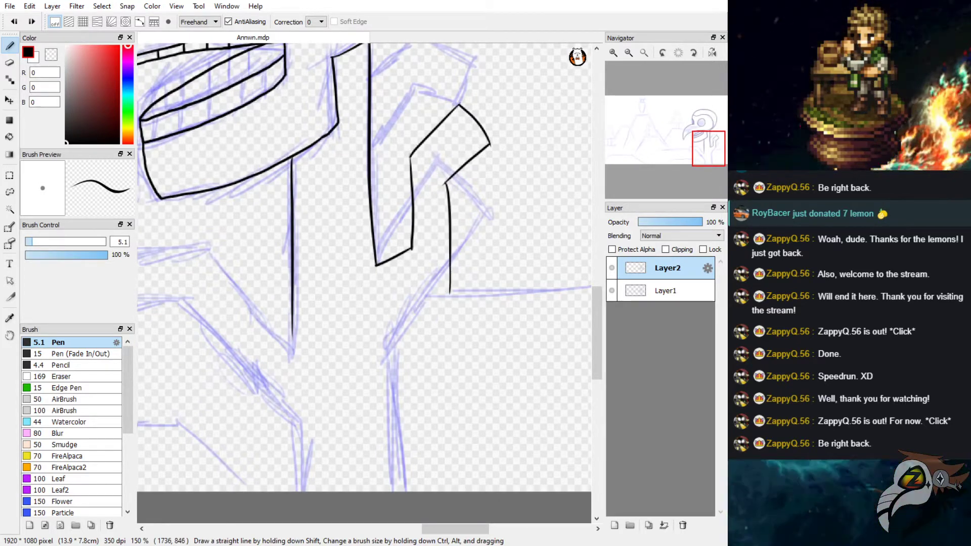
{"action": "left_click_drag", "start_coordinate": [451, 291], "coordinate": [382, 336]}
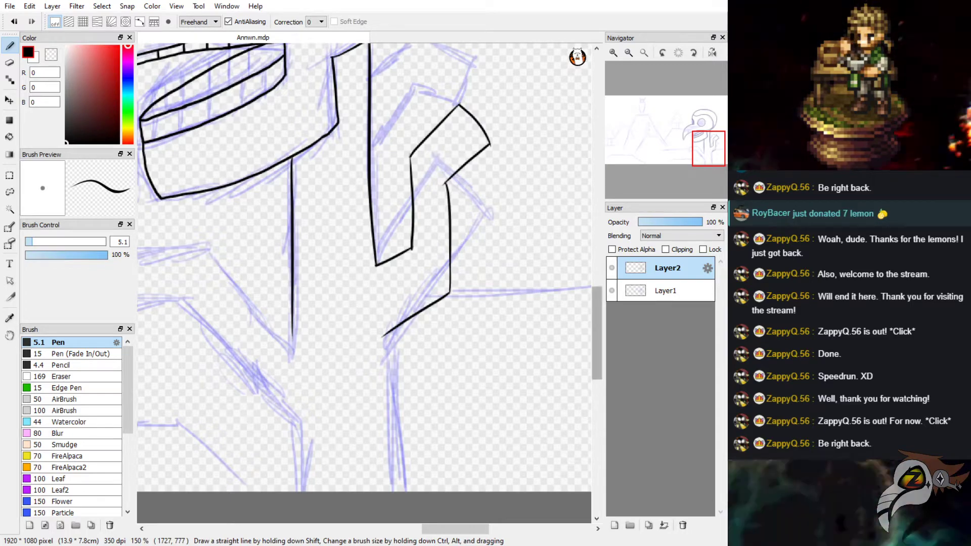
Ink a narrow bent branch rising from the trunk behind the right branch, and a short diagonal joining both below it.
{"action": "scroll", "coordinate": [364, 283], "scroll_direction": "up", "scroll_amount": 5}
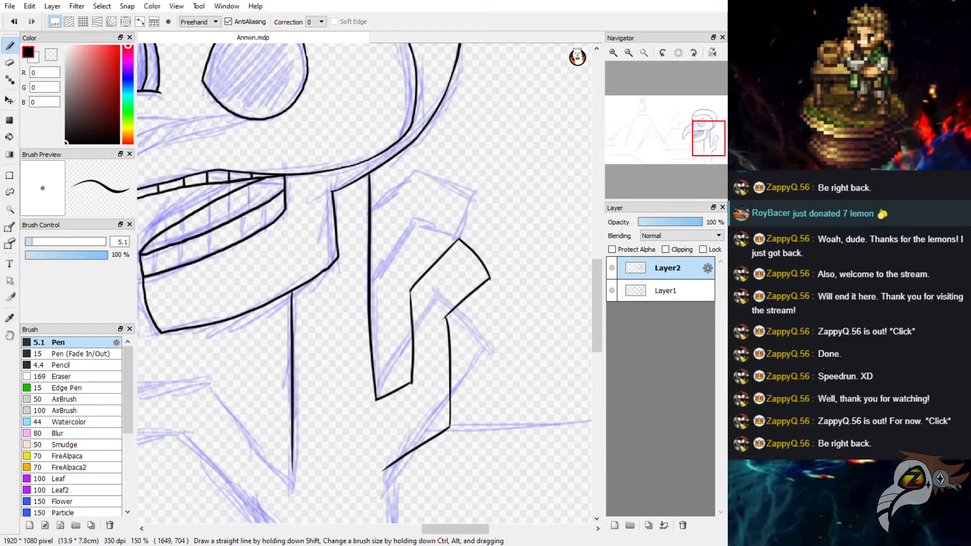
{"action": "mouse_move", "coordinate": [371, 319]}
{"action": "left_mouse_down"}
{"action": "mouse_move", "coordinate": [401, 178]}
{"action": "mouse_move", "coordinate": [426, 179]}
{"action": "mouse_move", "coordinate": [426, 276]}
{"action": "left_mouse_up"}
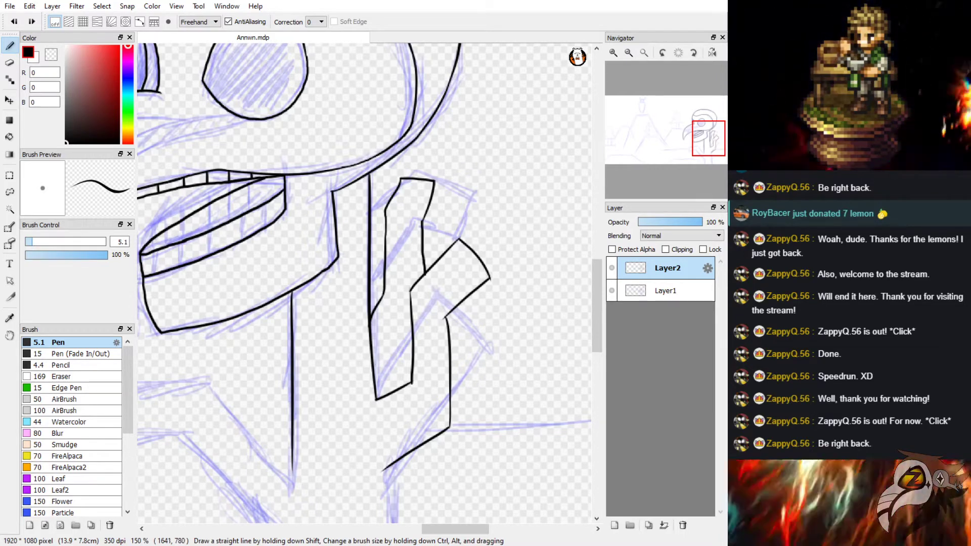
{"action": "left_click_drag", "start_coordinate": [376, 376], "coordinate": [399, 348]}
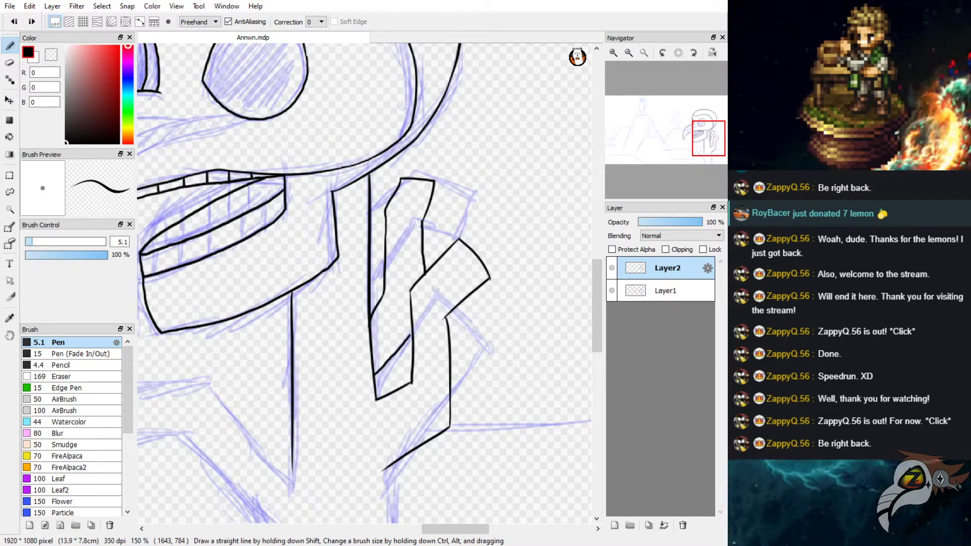
{"action": "left_click_drag", "start_coordinate": [512, 197], "coordinate": [539, 205]}
{"action": "key", "text": "ctrl+z"}
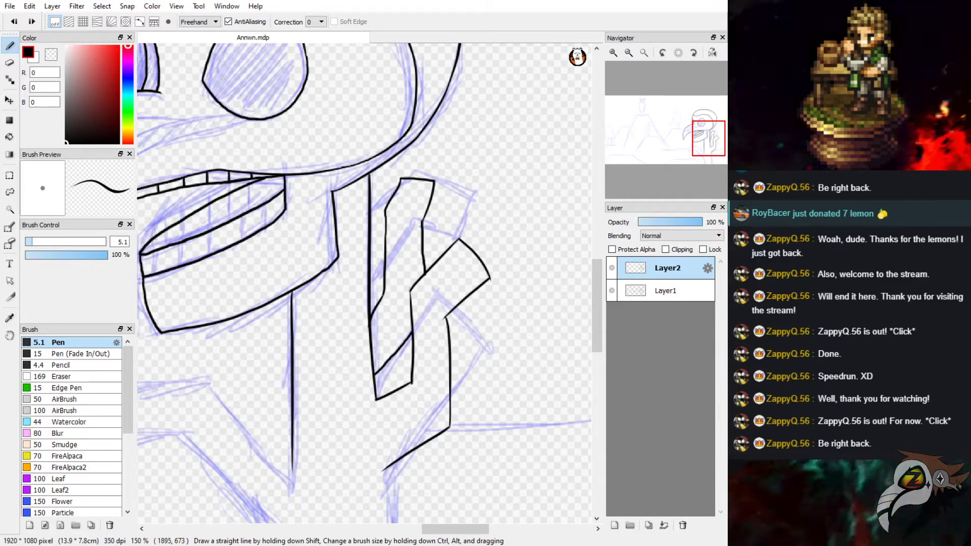
Ink the trunk's back line from the right branch's underside down to the canvas's bottom edge, slanting slightly outward.
{"action": "left_click_drag", "start_coordinate": [597, 318], "coordinate": [597, 331]}
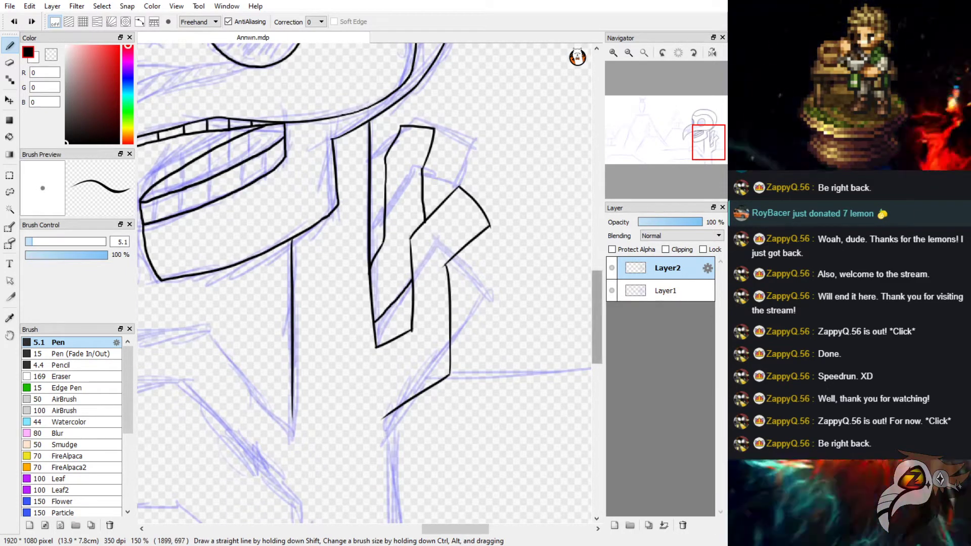
{"action": "scroll", "coordinate": [596, 329], "scroll_direction": "down", "scroll_amount": 8}
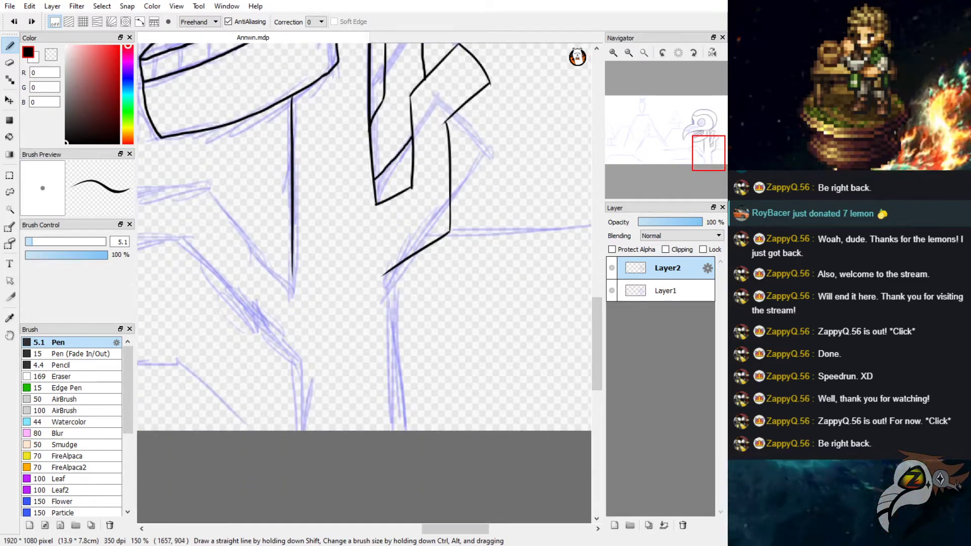
{"action": "left_click_drag", "start_coordinate": [383, 275], "coordinate": [392, 430]}
{"action": "key", "text": "ctrl+z"}
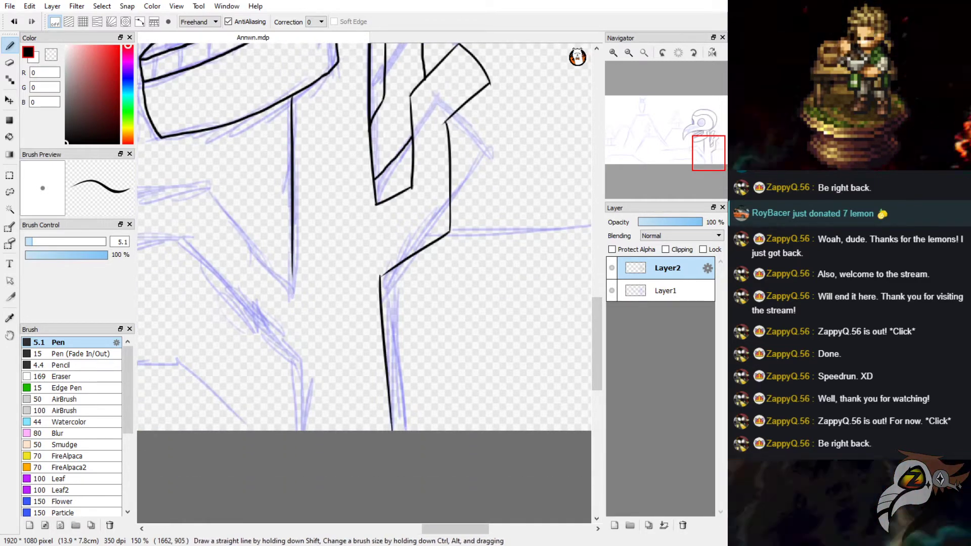
{"action": "key", "text": "ctrl+z"}
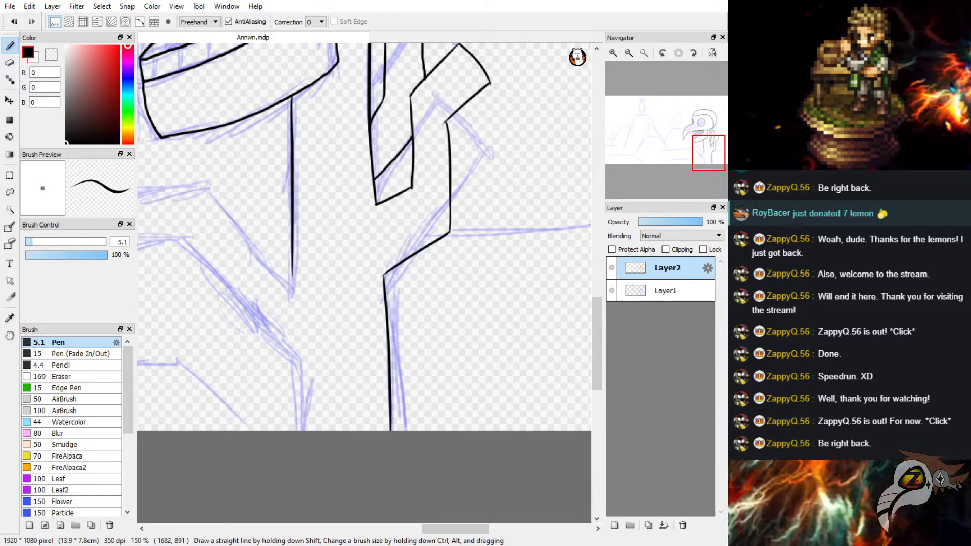
{"action": "left_click_drag", "start_coordinate": [383, 276], "coordinate": [397, 420]}
{"action": "key", "text": "ctrl+z"}
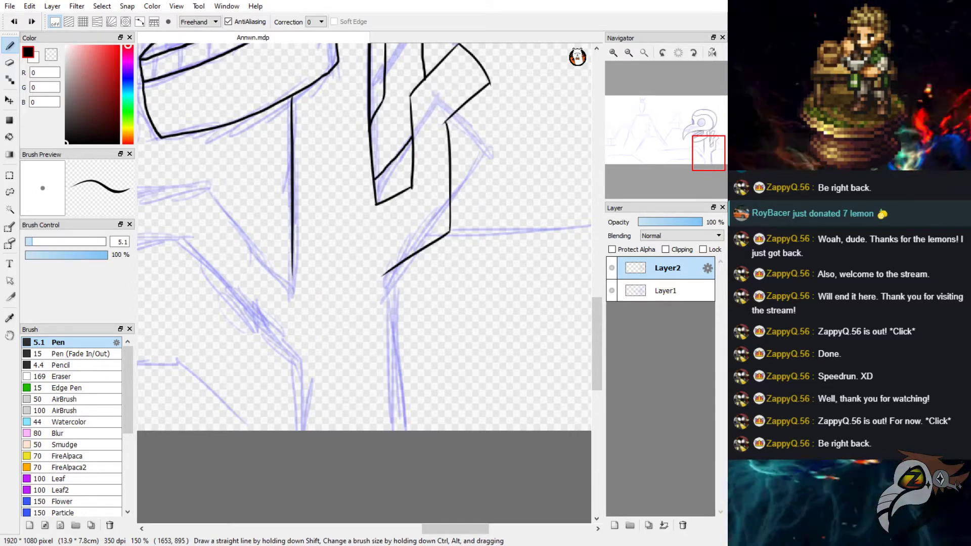
{"action": "left_click_drag", "start_coordinate": [383, 276], "coordinate": [389, 431]}
{"action": "key", "text": "ctrl+z"}
{"action": "left_click_drag", "start_coordinate": [382, 276], "coordinate": [385, 431]}
{"action": "key", "text": "ctrl+z"}
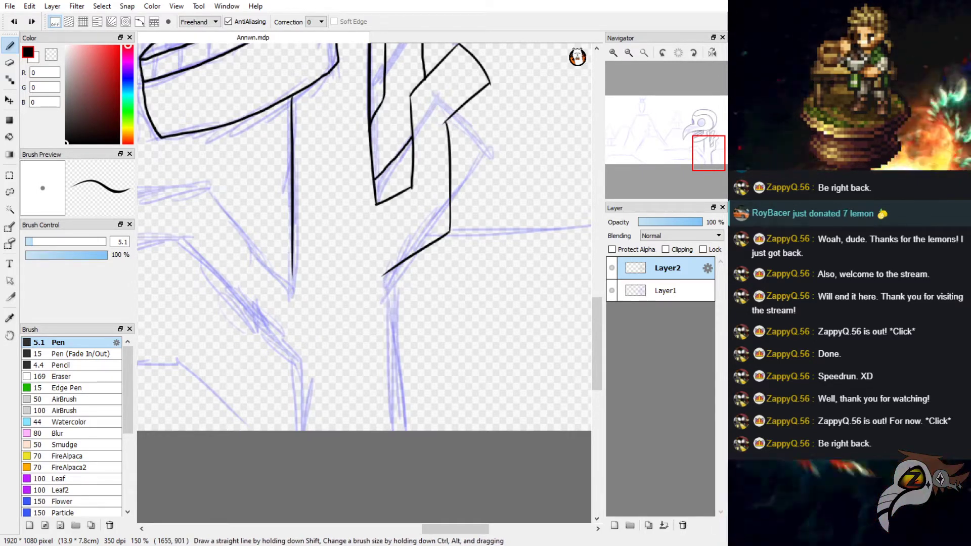
{"action": "left_click_drag", "start_coordinate": [382, 275], "coordinate": [387, 431]}
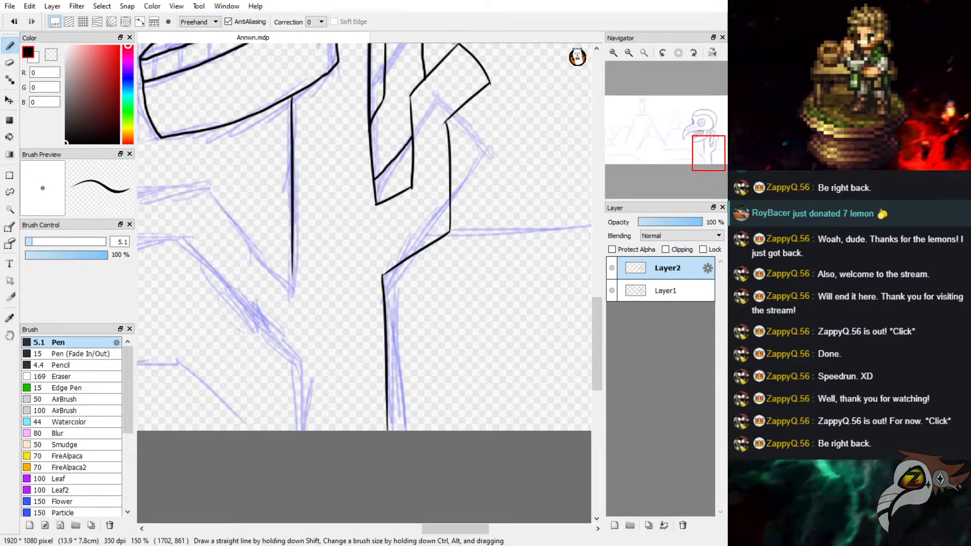
{"action": "key", "text": "ctrl+z"}
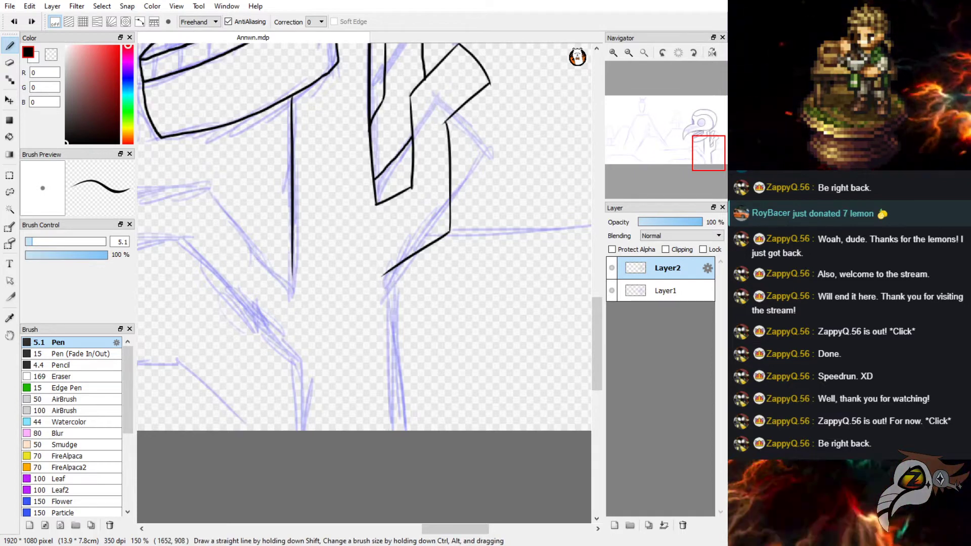
{"action": "key", "text": "ctrl+z"}
{"action": "left_click_drag", "start_coordinate": [384, 276], "coordinate": [394, 430]}
{"action": "key", "text": "ctrl+z"}
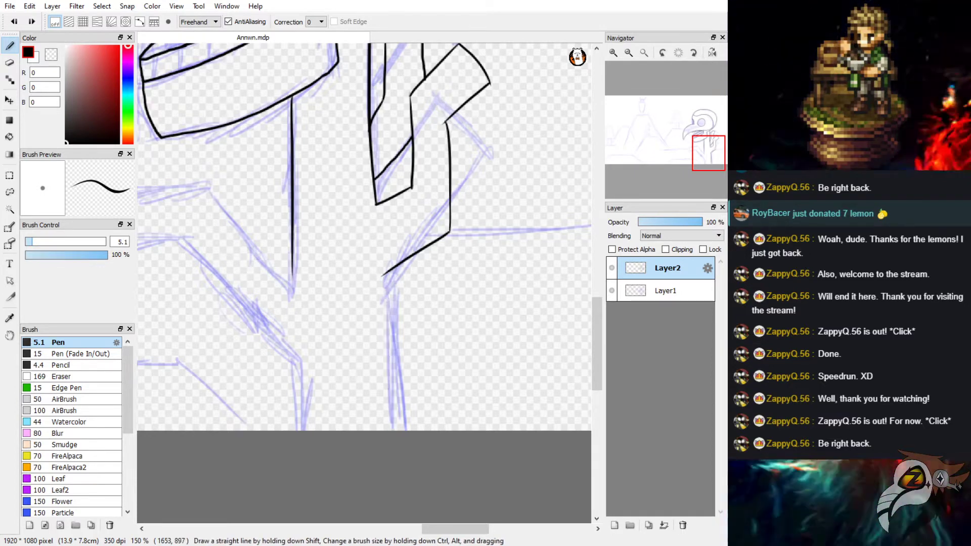
{"action": "key", "text": "ctrl+y"}
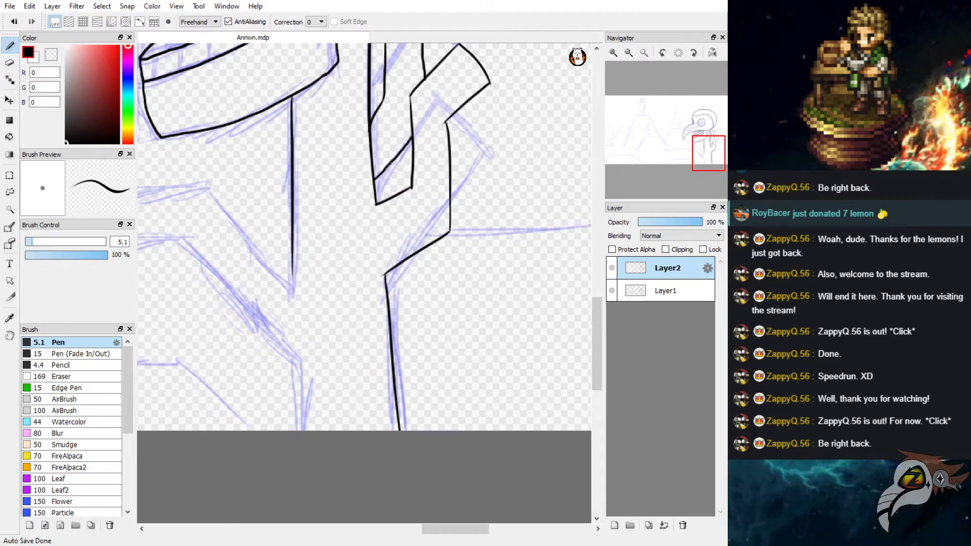
Ink the inner edge of a new lower branch, rising diagonally from the trunk's back line near the canvas's bottom edge.
{"action": "mouse_move", "coordinate": [426, 410]}
{"action": "left_mouse_down"}
{"action": "mouse_move", "coordinate": [450, 411]}
{"action": "mouse_move", "coordinate": [454, 387]}
{"action": "left_mouse_up"}
{"action": "key", "text": "ctrl+z"}
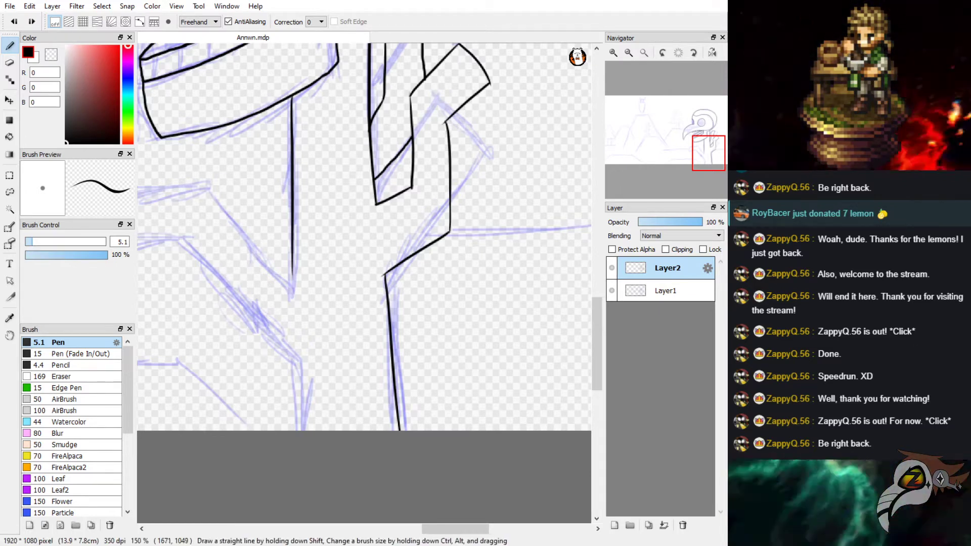
{"action": "left_click_drag", "start_coordinate": [400, 407], "coordinate": [434, 350]}
{"action": "key", "text": "ctrl+z"}
{"action": "mouse_move", "coordinate": [399, 415]}
{"action": "left_mouse_down"}
{"action": "mouse_move", "coordinate": [432, 360]}
{"action": "mouse_move", "coordinate": [462, 356]}
{"action": "mouse_move", "coordinate": [481, 410]}
{"action": "left_mouse_up"}
{"action": "key", "text": "ctrl+z"}
{"action": "key", "text": "ctrl+z"}
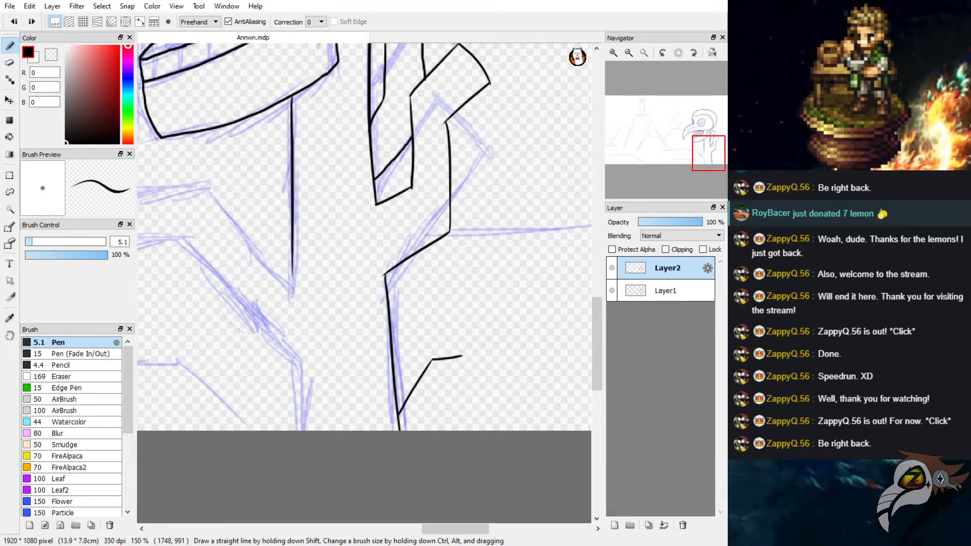
{"action": "mouse_move", "coordinate": [462, 356]}
{"action": "left_mouse_down"}
{"action": "mouse_move", "coordinate": [472, 393]}
{"action": "mouse_move", "coordinate": [447, 430]}
{"action": "left_mouse_up"}
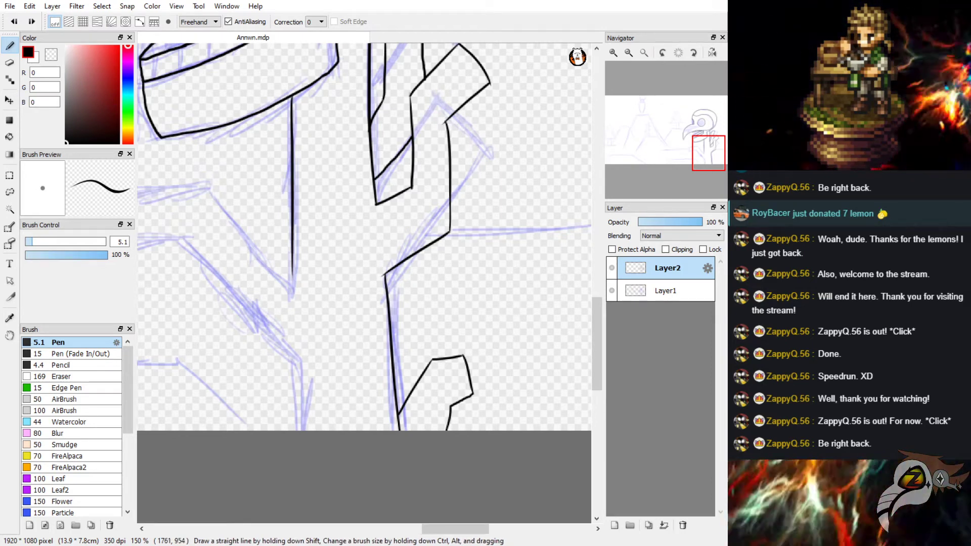
{"action": "key", "text": "ctrl+z"}
{"action": "key", "text": "ctrl+z"}
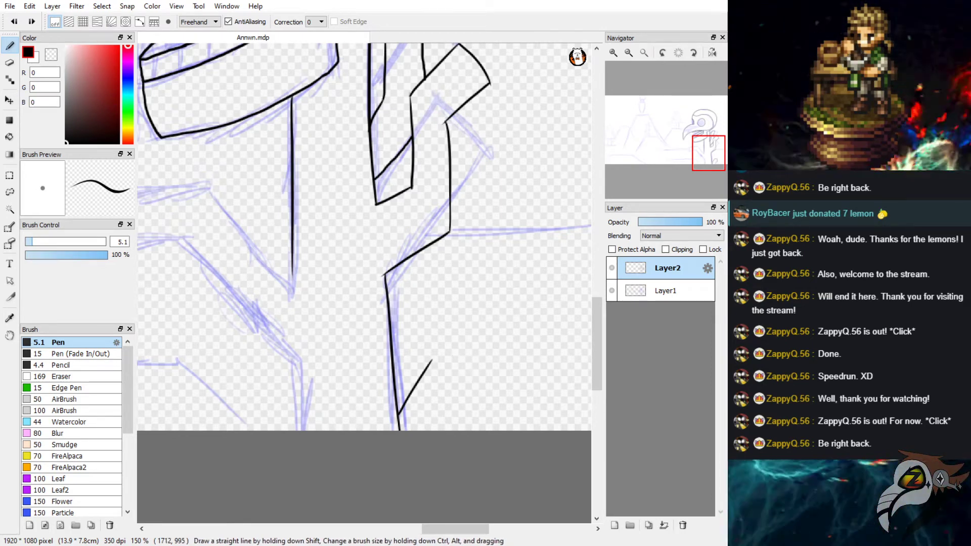
Ink the lower branch's angular hooked tip and its outer edge, curving down to the canvas's bottom edge.
{"action": "mouse_move", "coordinate": [420, 346]}
{"action": "left_mouse_down"}
{"action": "mouse_move", "coordinate": [449, 321]}
{"action": "mouse_move", "coordinate": [485, 360]}
{"action": "mouse_move", "coordinate": [443, 430]}
{"action": "left_mouse_up"}
{"action": "key", "text": "ctrl+z"}
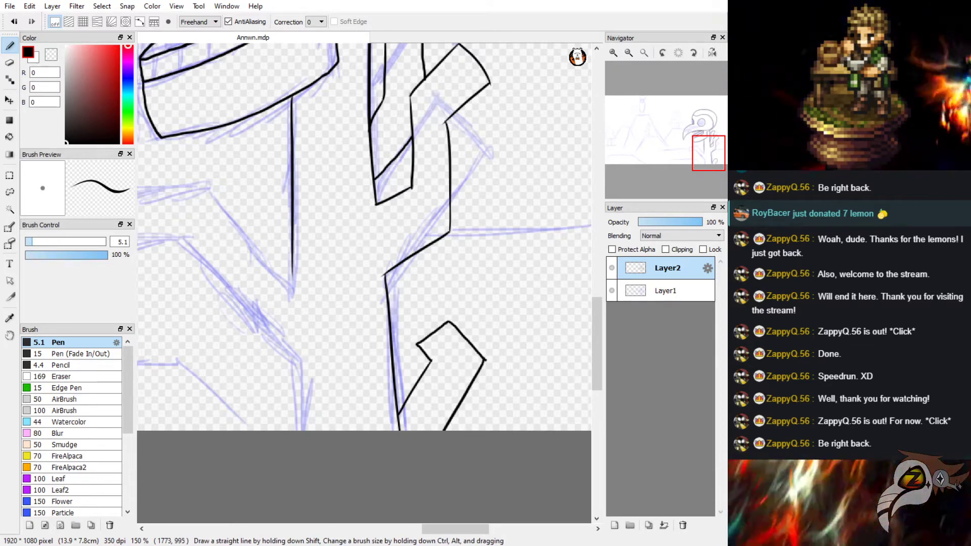
{"action": "key", "text": "ctrl+z"}
{"action": "left_click_drag", "start_coordinate": [486, 360], "coordinate": [452, 430]}
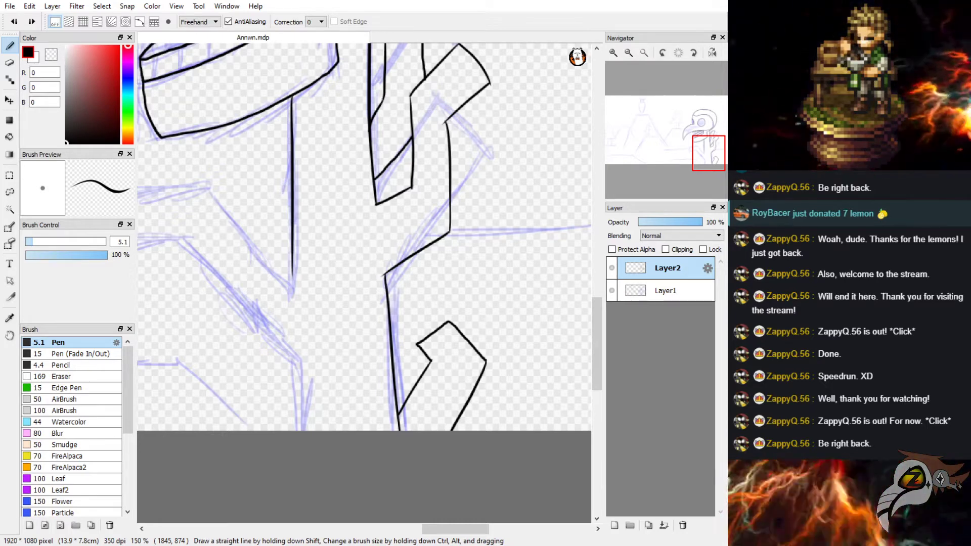
{"action": "left_click_drag", "start_coordinate": [495, 309], "coordinate": [521, 278]}
{"action": "key", "text": "ctrl+z"}
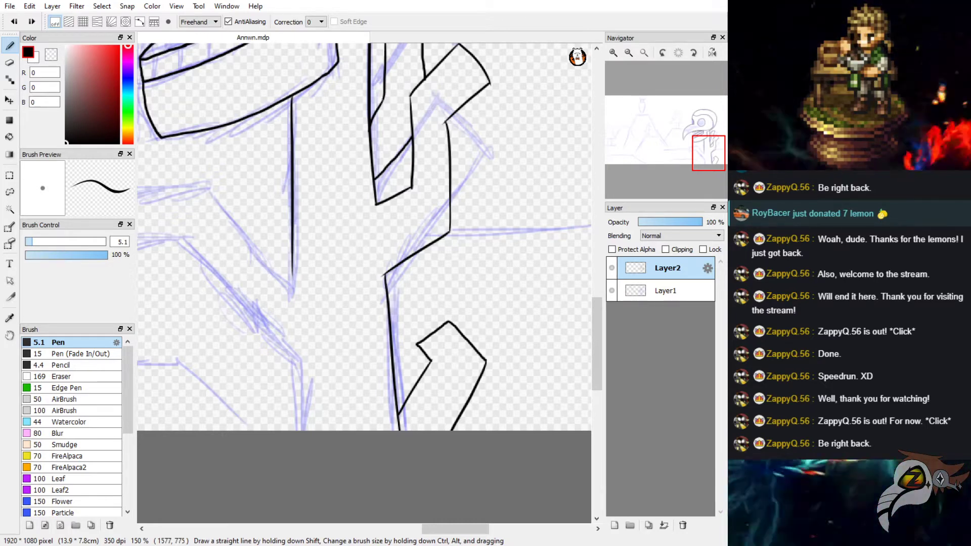
Extend the trunk's front line slightly downward and ink a short diagonal rising outward from its end as the left branch's inner underside.
{"action": "key", "text": "e"}
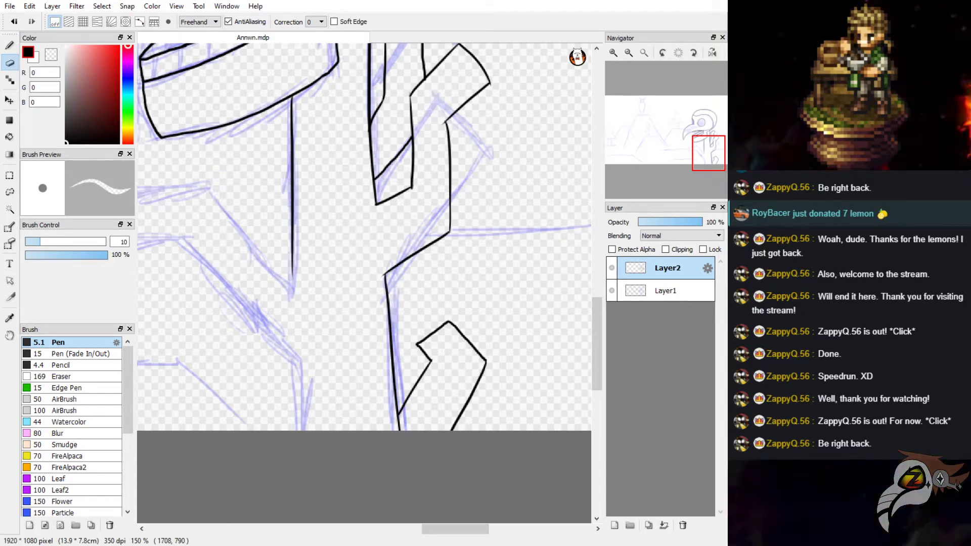
{"action": "left_click_drag", "start_coordinate": [390, 171], "coordinate": [489, 174]}
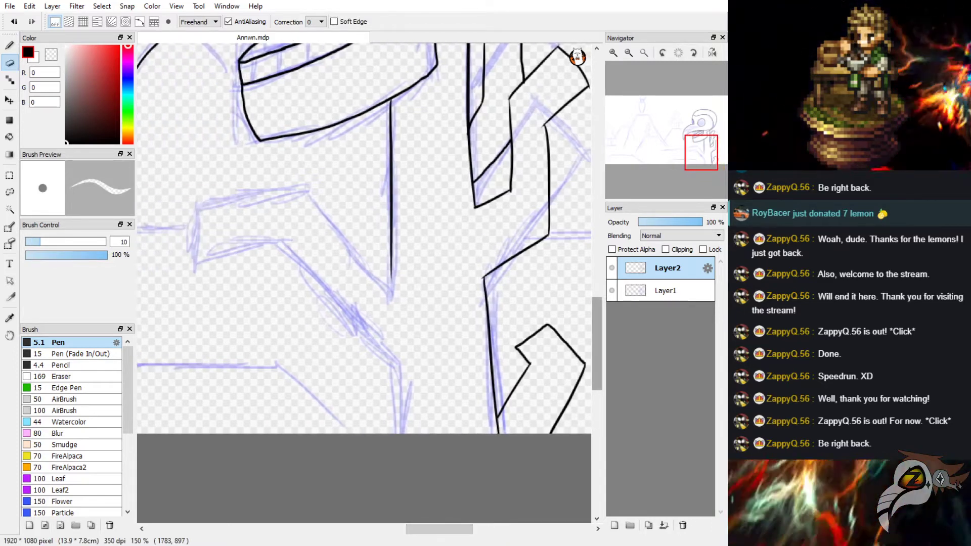
{"action": "scroll", "coordinate": [364, 237], "scroll_direction": "up", "scroll_amount": 3}
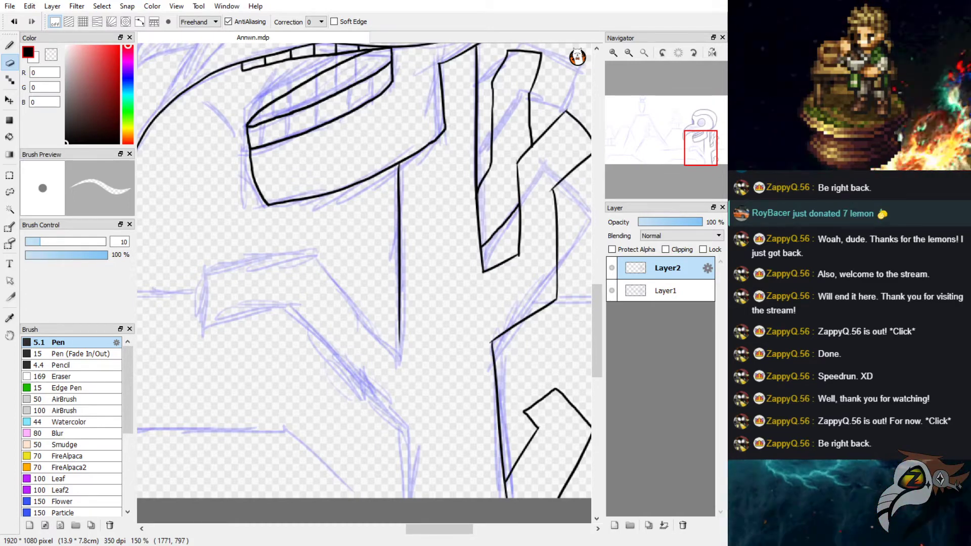
{"action": "key", "text": "b"}
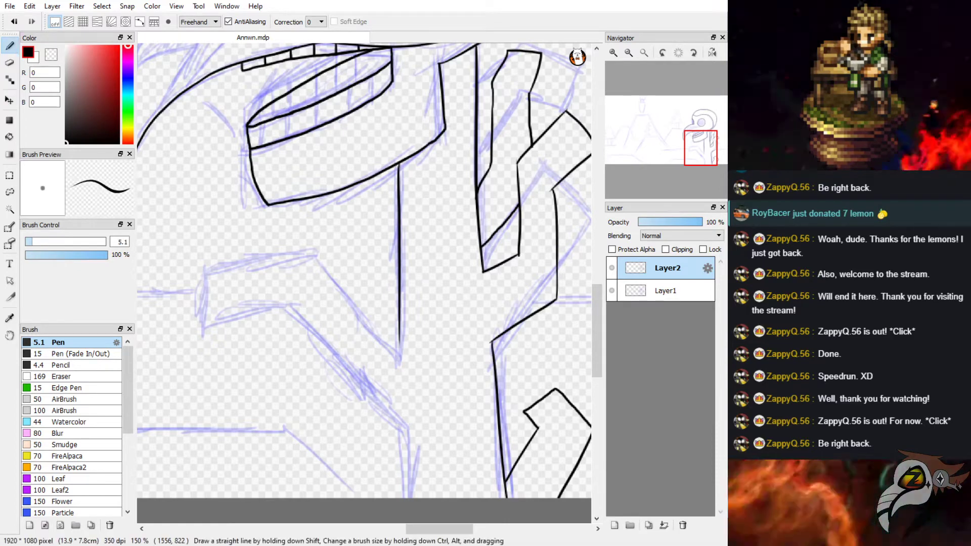
{"action": "left_click_drag", "start_coordinate": [400, 331], "coordinate": [400, 374]}
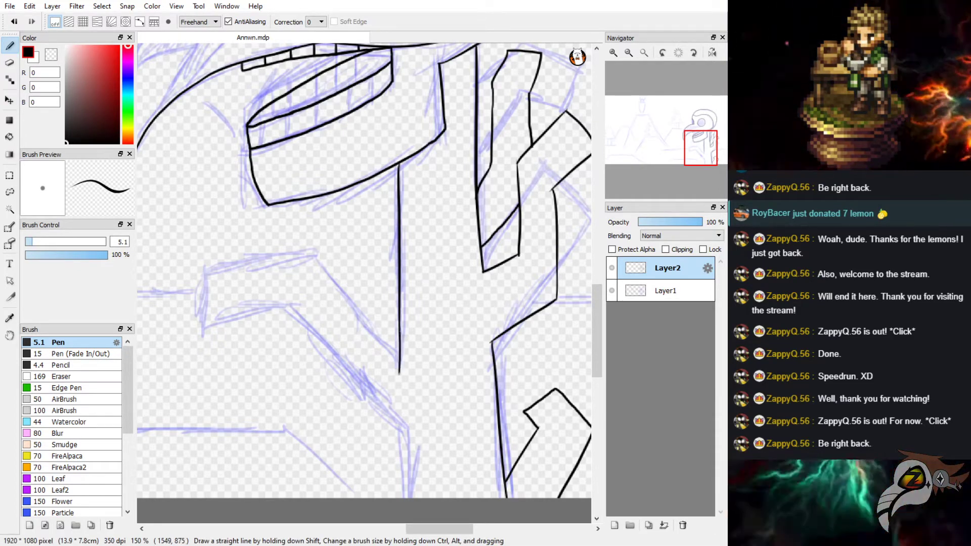
{"action": "key", "text": "ctrl+z"}
{"action": "mouse_move", "coordinate": [400, 335]}
{"action": "left_mouse_down"}
{"action": "mouse_move", "coordinate": [399, 367]}
{"action": "mouse_move", "coordinate": [374, 334]}
{"action": "left_mouse_up"}
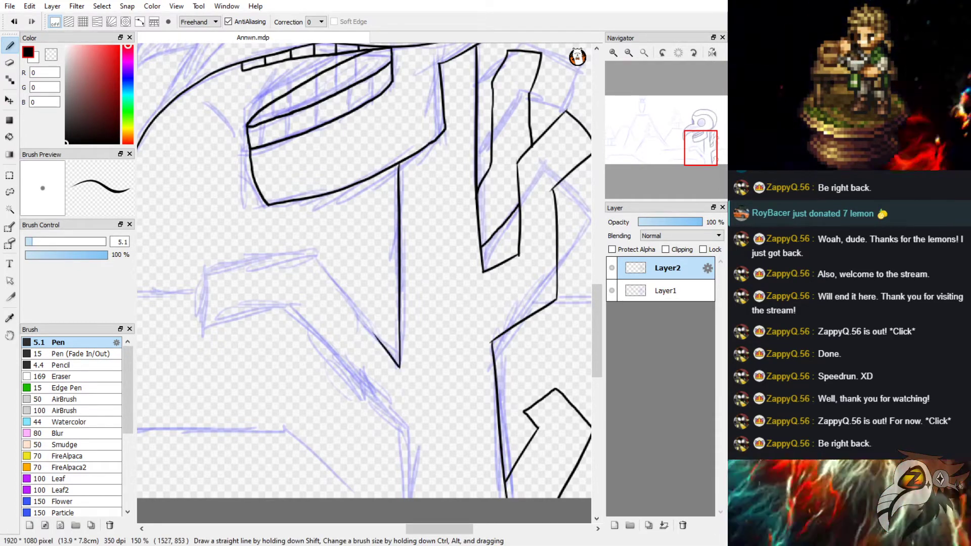
{"action": "key", "text": "ctrl+z"}
{"action": "left_click_drag", "start_coordinate": [400, 368], "coordinate": [356, 322]}
{"action": "key", "text": "ctrl+z"}
{"action": "mouse_move", "coordinate": [400, 368]}
{"action": "left_mouse_down"}
{"action": "mouse_move", "coordinate": [355, 321]}
{"action": "mouse_move", "coordinate": [373, 250]}
{"action": "left_mouse_up"}
{"action": "key", "text": "ctrl+z"}
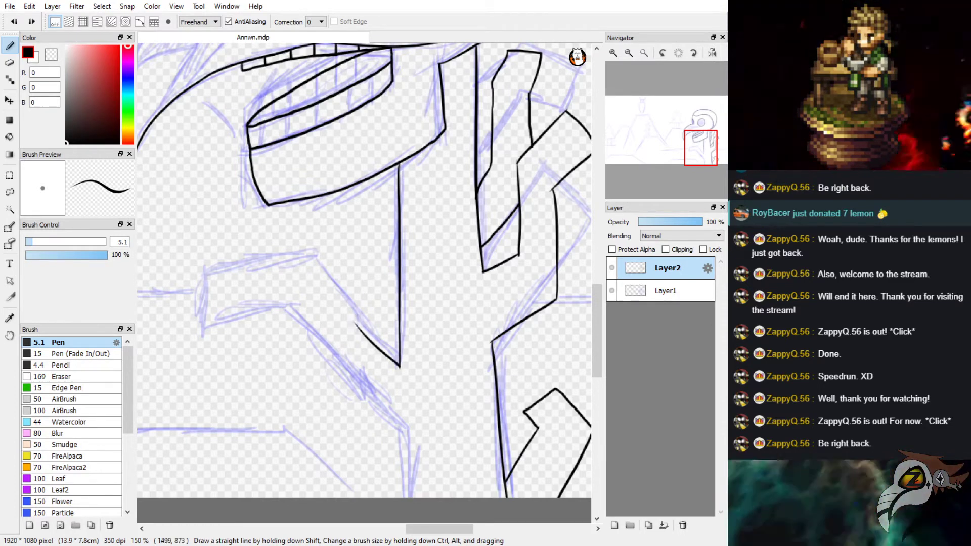
Ink the left branch's upright inner edge from the diagonal's end, finishing with a short slanted tip toward the outer side.
{"action": "left_click_drag", "start_coordinate": [355, 325], "coordinate": [360, 228]}
{"action": "key", "text": "ctrl+z"}
{"action": "left_click_drag", "start_coordinate": [355, 323], "coordinate": [369, 242]}
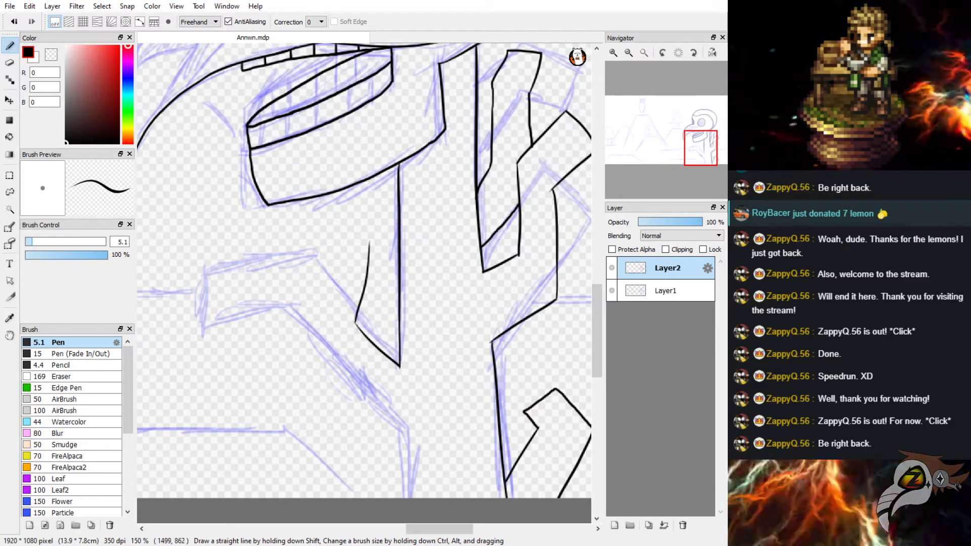
{"action": "key", "text": "ctrl+z"}
{"action": "mouse_move", "coordinate": [354, 324]}
{"action": "left_mouse_down"}
{"action": "mouse_move", "coordinate": [359, 248]}
{"action": "mouse_move", "coordinate": [330, 231]}
{"action": "left_mouse_up"}
{"action": "key", "text": "ctrl+z"}
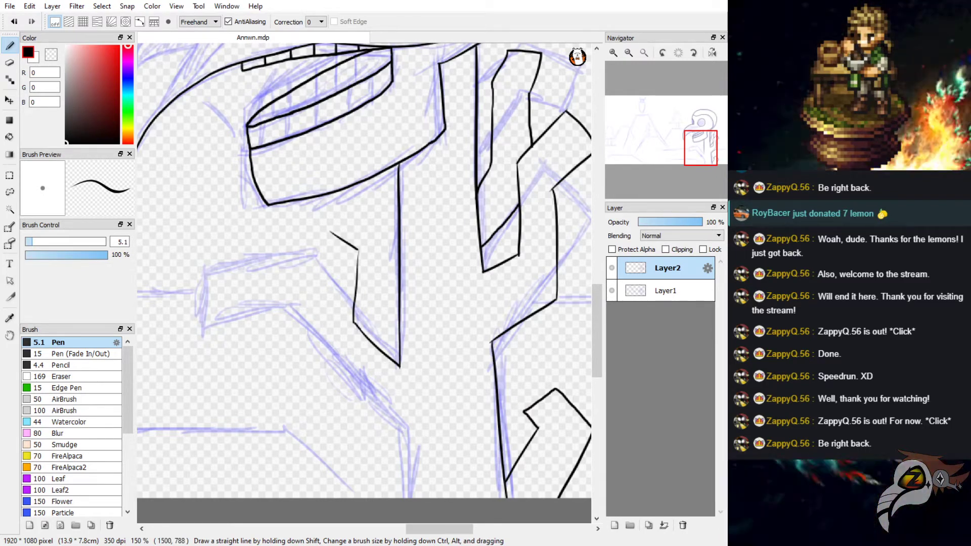
{"action": "left_click_drag", "start_coordinate": [358, 272], "coordinate": [367, 221]}
{"action": "key", "text": "ctrl+z"}
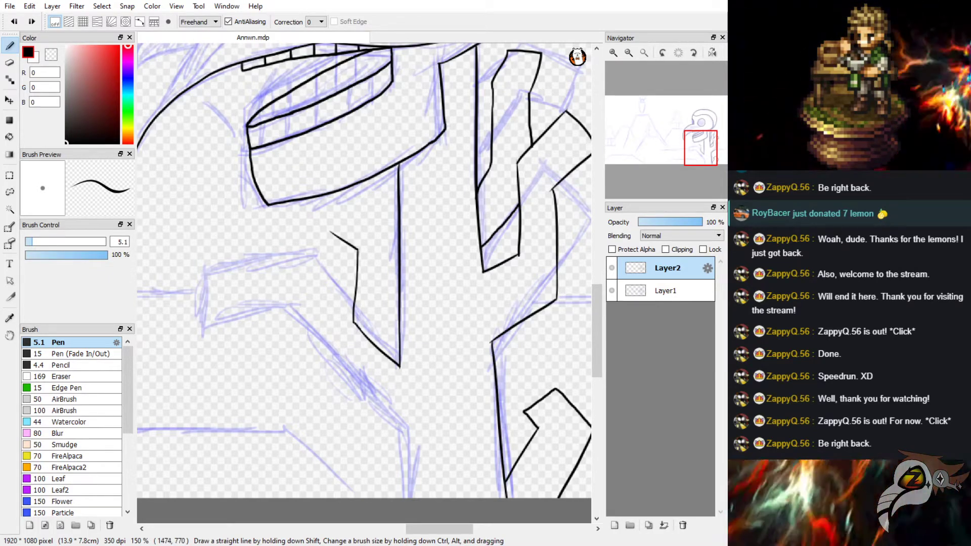
{"action": "left_click_drag", "start_coordinate": [329, 232], "coordinate": [317, 337]}
{"action": "key", "text": "ctrl+z"}
{"action": "key", "text": "ctrl+z"}
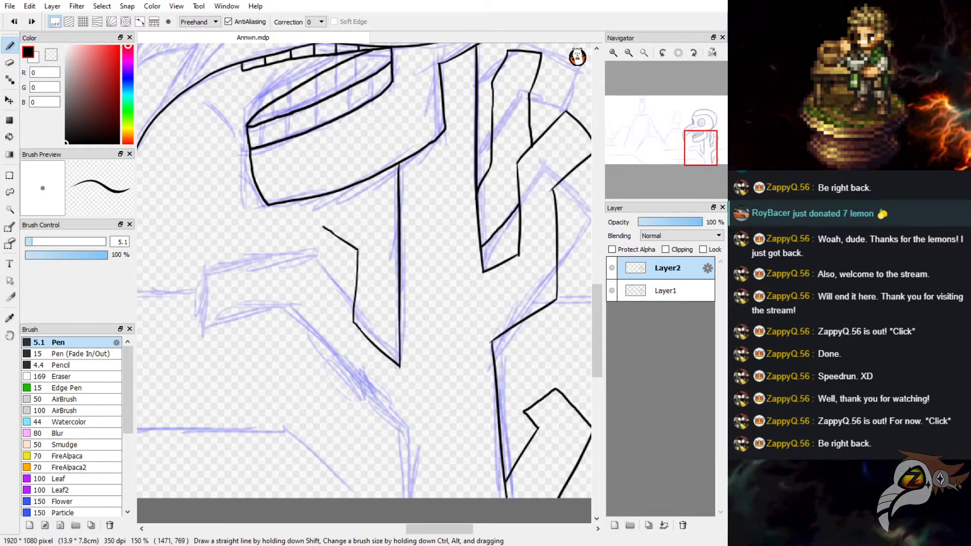
Ink the left branch's outer edge straight down from its tip, then diagonally inward to just past the trunk's front line.
{"action": "left_click_drag", "start_coordinate": [323, 228], "coordinate": [316, 371]}
{"action": "key", "text": "ctrl+z"}
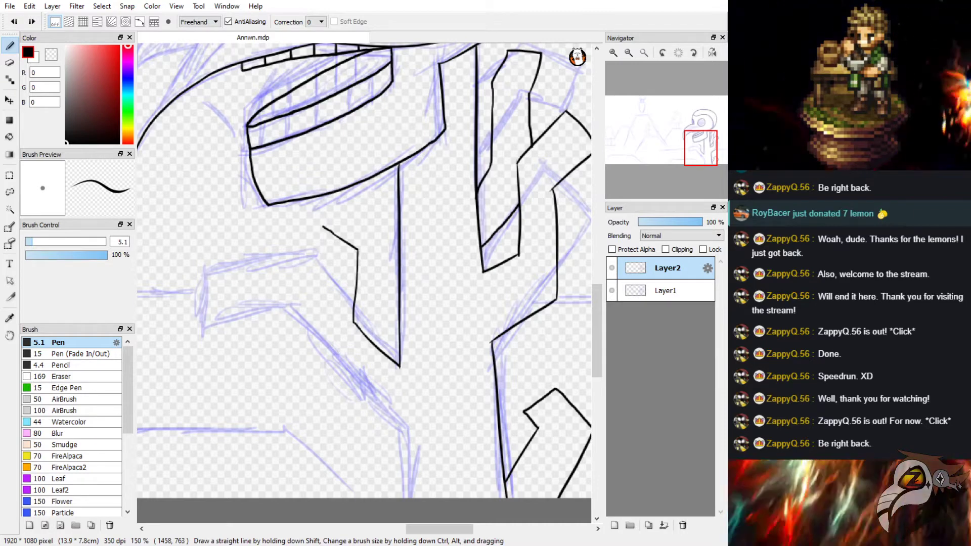
{"action": "mouse_move", "coordinate": [323, 227]}
{"action": "left_mouse_down"}
{"action": "mouse_move", "coordinate": [317, 369]}
{"action": "mouse_move", "coordinate": [426, 454]}
{"action": "mouse_move", "coordinate": [410, 498]}
{"action": "left_mouse_up"}
{"action": "key", "text": "ctrl+z"}
Ink the trunk's front line from the left branch's base straight down to the canvas's bottom edge.
{"action": "left_click_drag", "start_coordinate": [405, 436], "coordinate": [405, 498]}
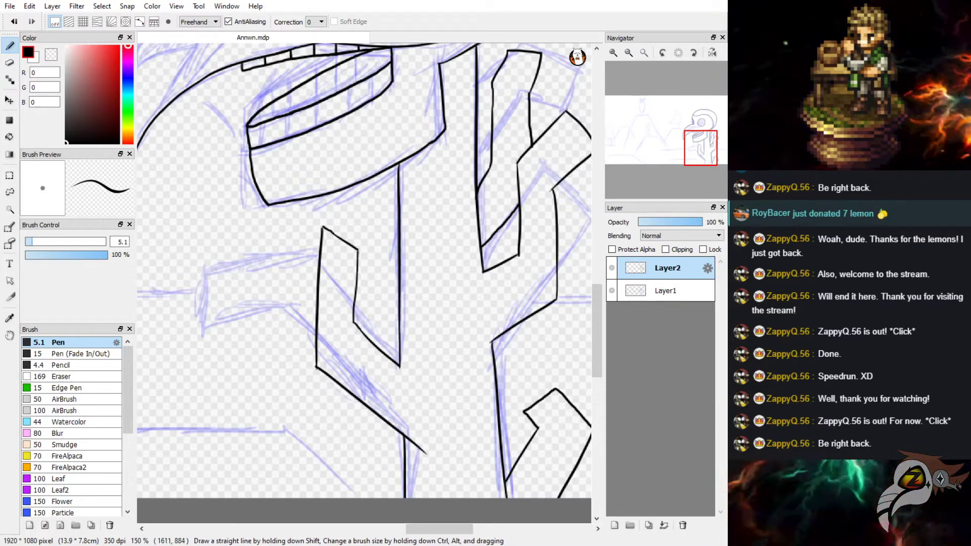
{"action": "key", "text": "ctrl+z"}
{"action": "left_click_drag", "start_coordinate": [407, 435], "coordinate": [407, 499]}
{"action": "key", "text": "ctrl+z"}
{"action": "mouse_move", "coordinate": [407, 438]}
{"action": "left_mouse_down"}
{"action": "mouse_move", "coordinate": [407, 498]}
{"action": "mouse_move", "coordinate": [404, 437]}
{"action": "left_mouse_up"}
{"action": "key", "text": "ctrl+z"}
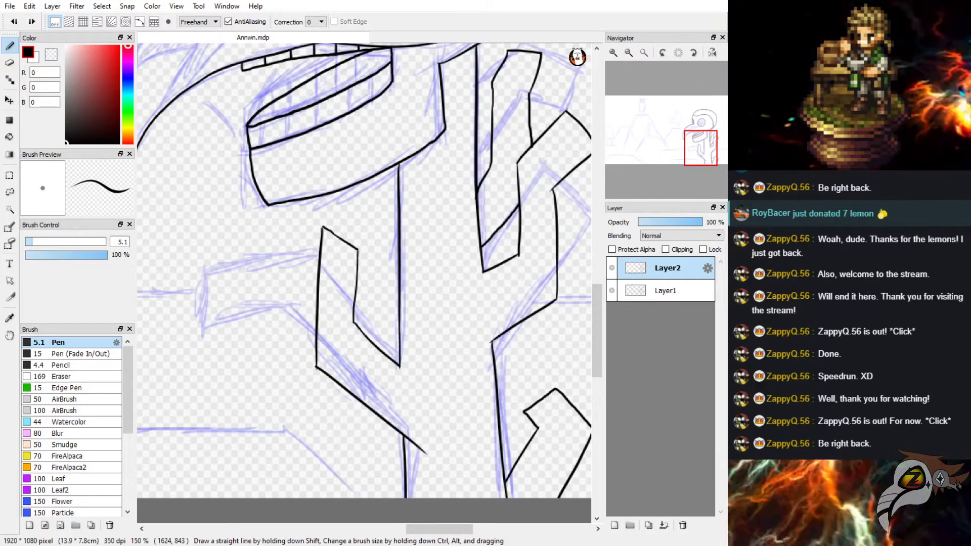
{"action": "mouse_move", "coordinate": [440, 529]}
{"action": "left_mouse_down"}
{"action": "mouse_move", "coordinate": [460, 530]}
{"action": "mouse_move", "coordinate": [452, 529]}
{"action": "left_mouse_up"}
{"action": "left_click_drag", "start_coordinate": [530, 319], "coordinate": [560, 314]}
{"action": "key", "text": "ctrl+z"}
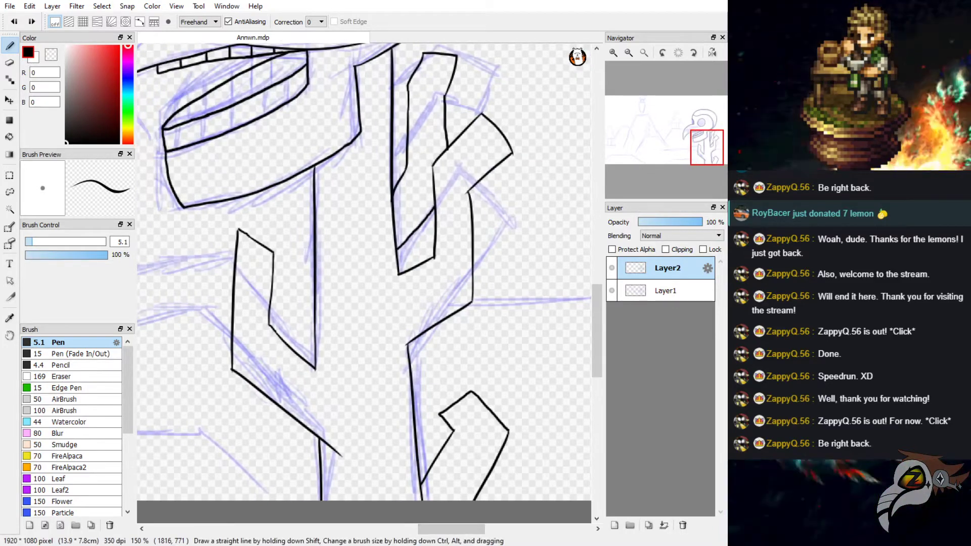
Ink the first two slightly slanted tooth dividers in the lower jaw's front row, starting at the beak end.
{"action": "scroll", "coordinate": [461, 388], "scroll_direction": "down", "scroll_amount": 2}
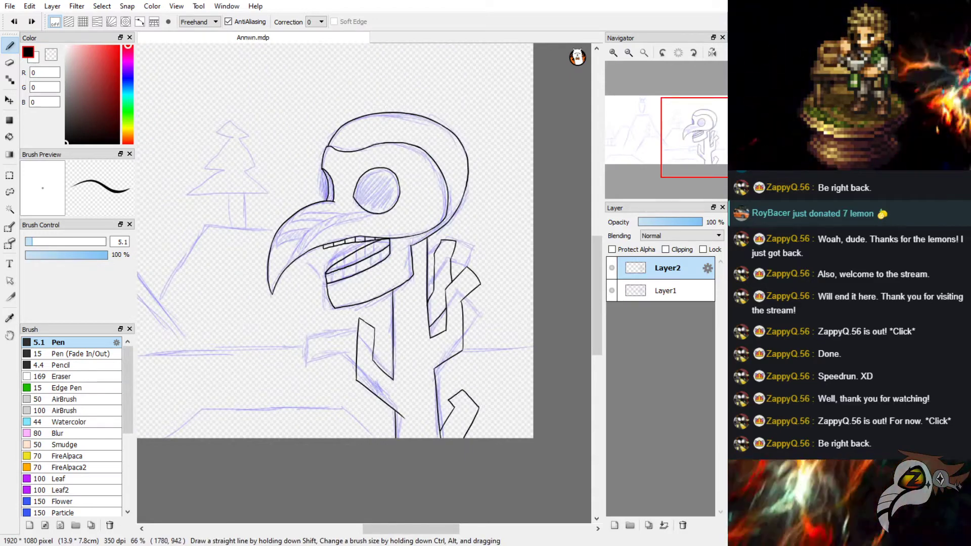
{"action": "key", "text": "ctrl+plus"}
{"action": "key", "text": "ctrl+minus"}
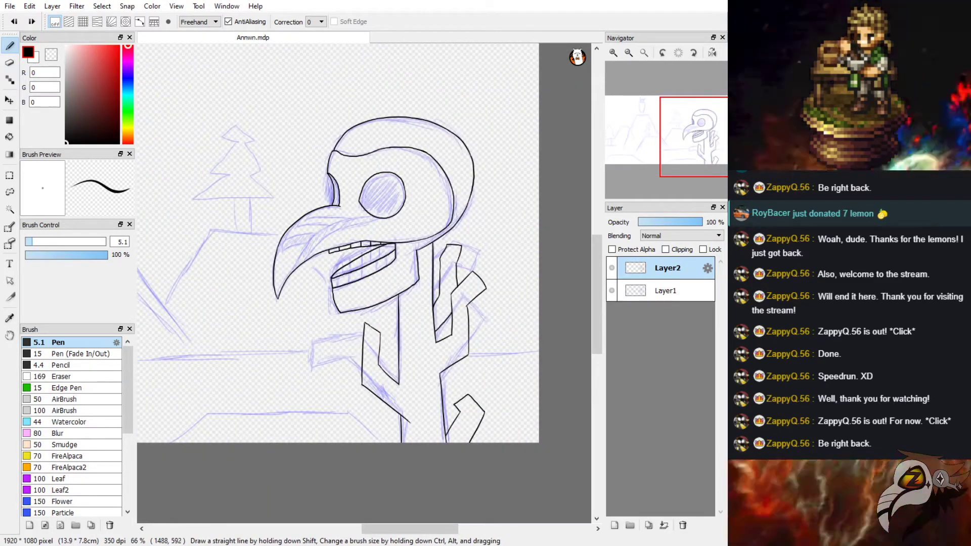
{"action": "key", "text": "ctrl+plus"}
{"action": "key", "text": "ctrl+plus"}
{"action": "key", "text": "ctrl+plus"}
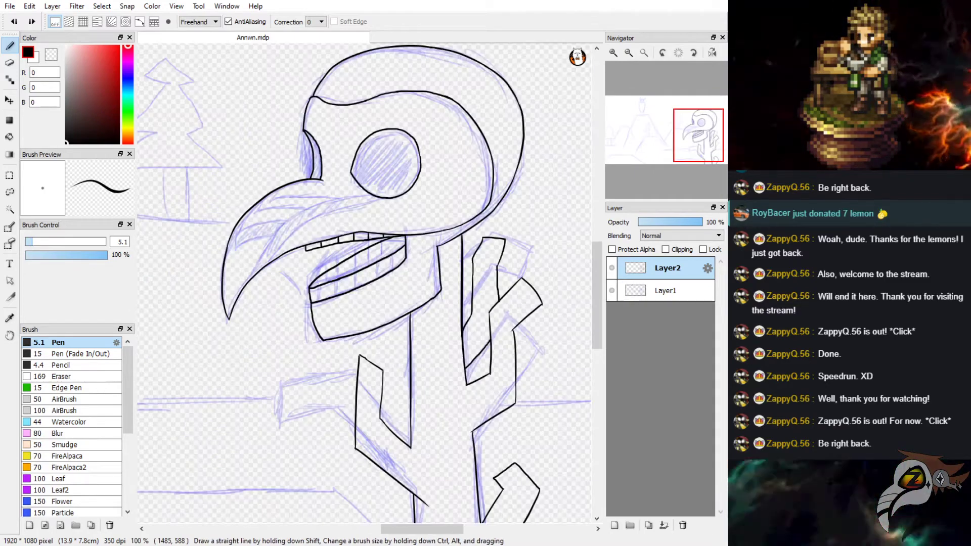
{"action": "key", "text": "ctrl+plus"}
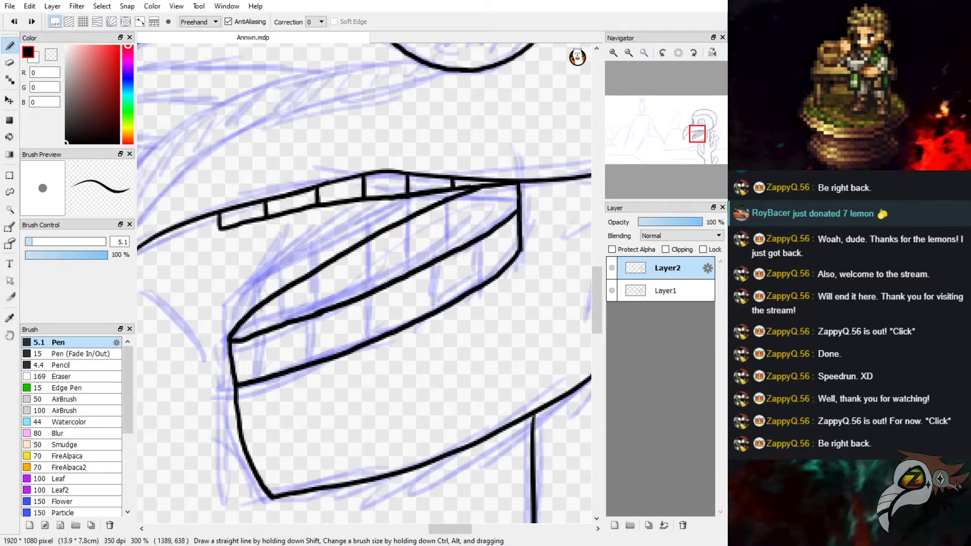
{"action": "left_click_drag", "start_coordinate": [262, 335], "coordinate": [271, 374]}
{"action": "key", "text": "ctrl+z"}
{"action": "left_click_drag", "start_coordinate": [329, 313], "coordinate": [336, 349]}
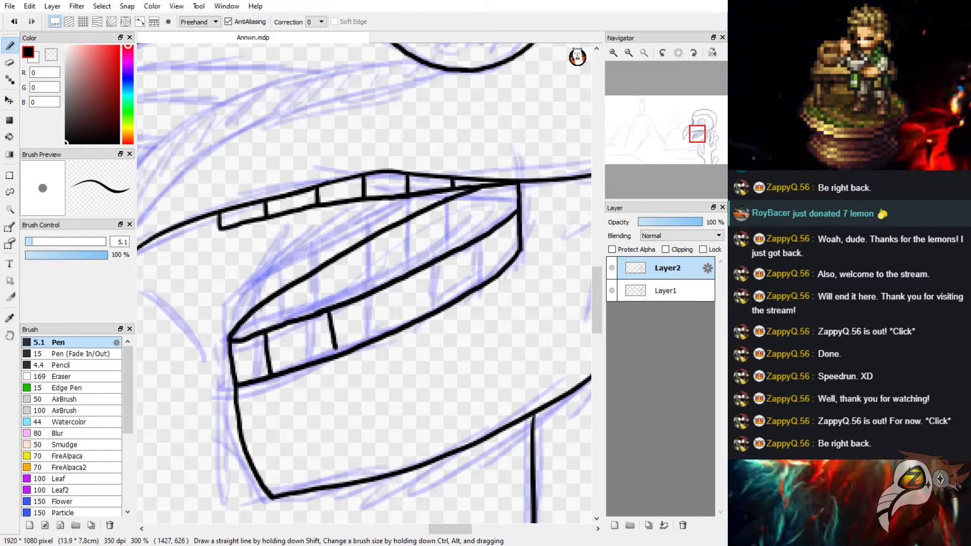
{"action": "key", "text": "ctrl+z"}
{"action": "left_click_drag", "start_coordinate": [327, 312], "coordinate": [334, 355]}
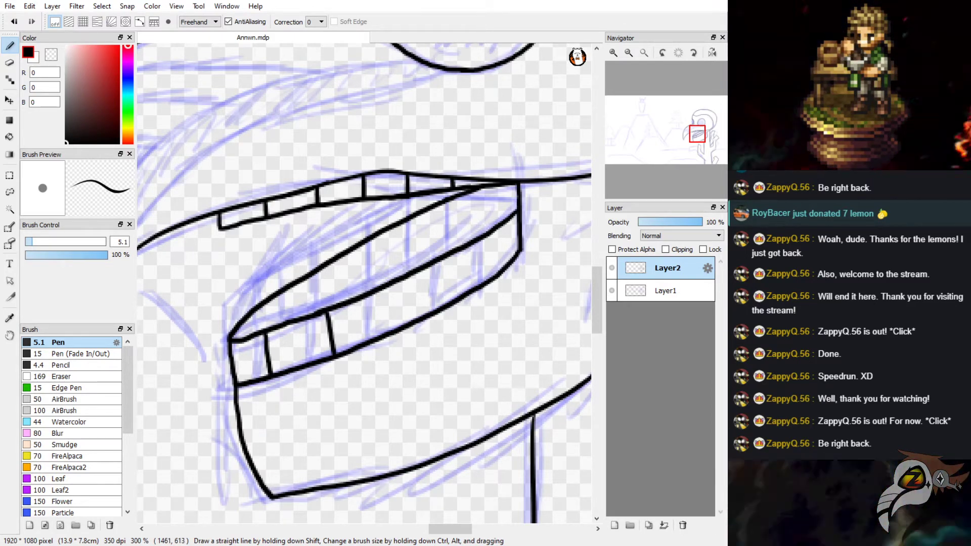
Ink three more slanted dividers in the lower jaw's front tooth row, continuing to the back corner of the mouth.
{"action": "left_click_drag", "start_coordinate": [387, 288], "coordinate": [397, 328]}
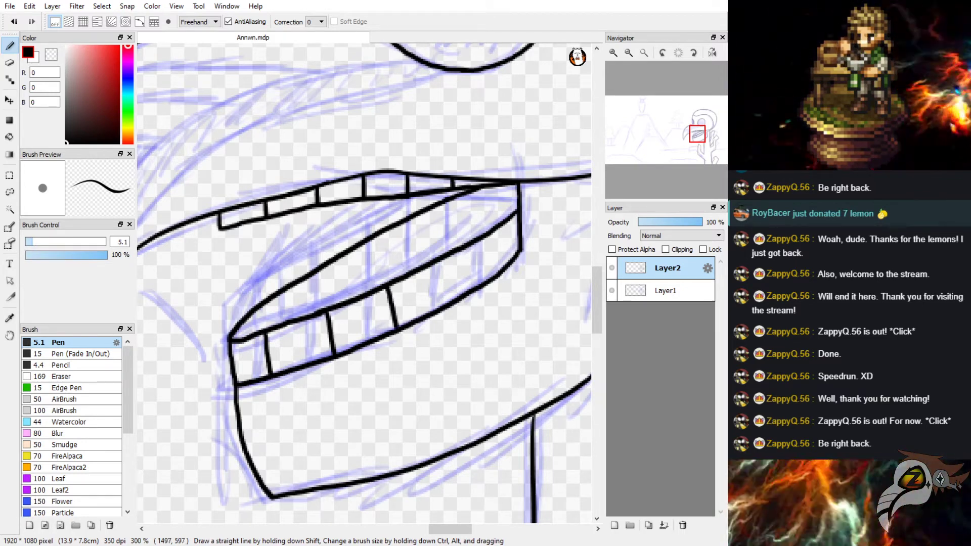
{"action": "left_click_drag", "start_coordinate": [448, 256], "coordinate": [460, 295]}
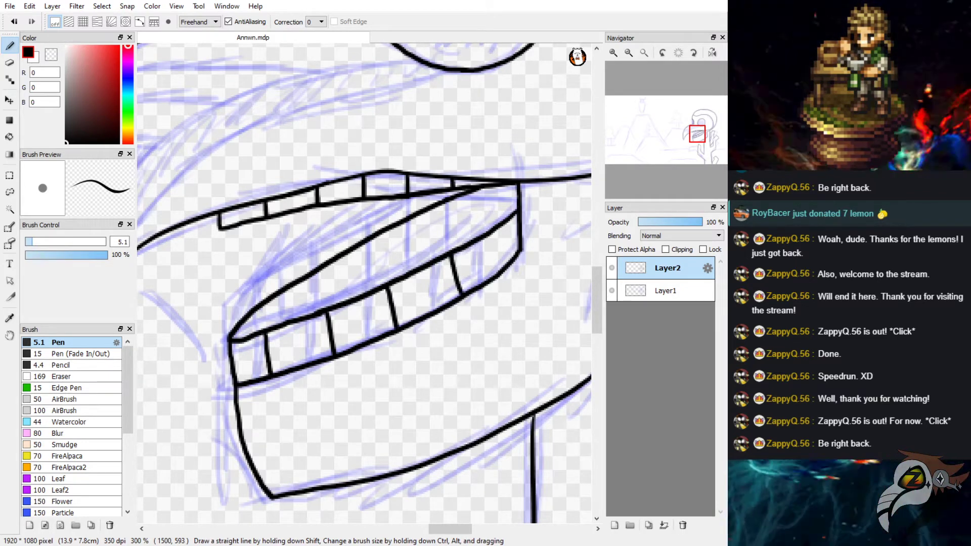
{"action": "key", "text": "ctrl+z"}
{"action": "left_click_drag", "start_coordinate": [448, 256], "coordinate": [459, 296]}
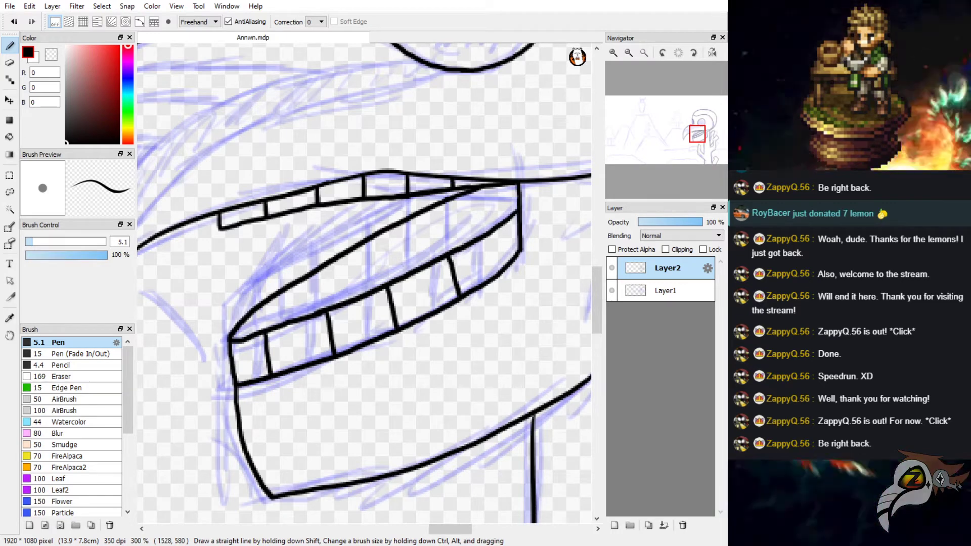
{"action": "key", "text": "ctrl+z"}
{"action": "left_click_drag", "start_coordinate": [439, 261], "coordinate": [449, 302]}
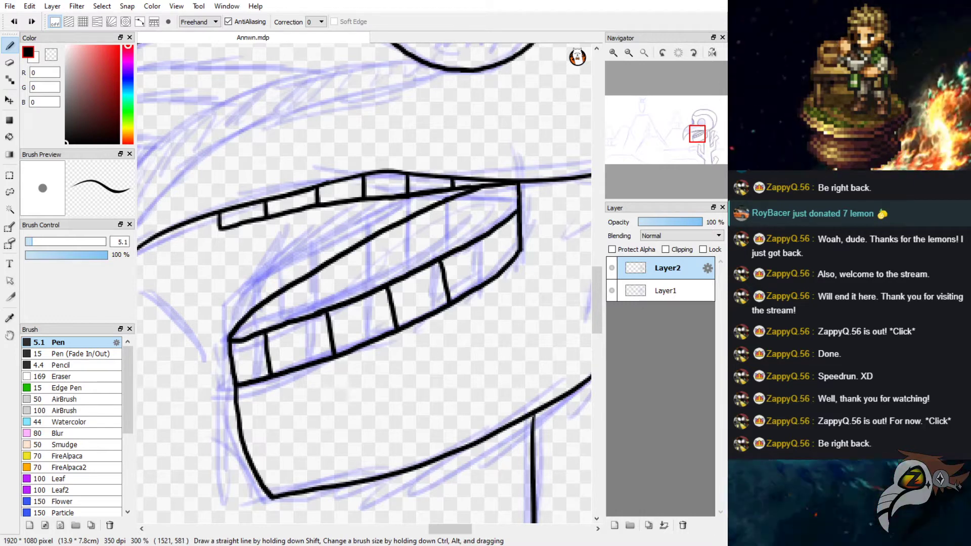
{"action": "left_click_drag", "start_coordinate": [489, 234], "coordinate": [504, 268]}
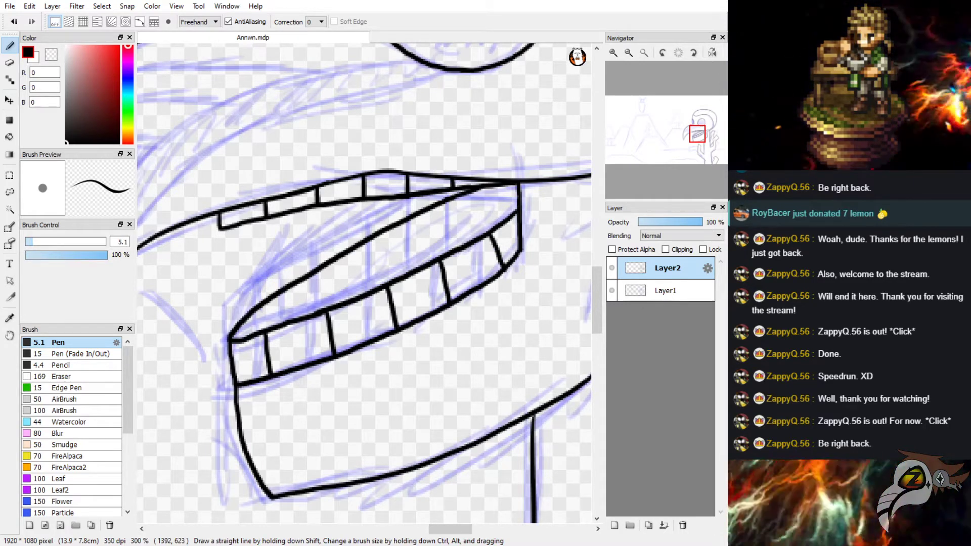
Ink a short divider near the beak end of the lower jaw's far tooth row and try a second one behind it.
{"action": "left_click_drag", "start_coordinate": [268, 304], "coordinate": [272, 328]}
{"action": "key", "text": "ctrl+z"}
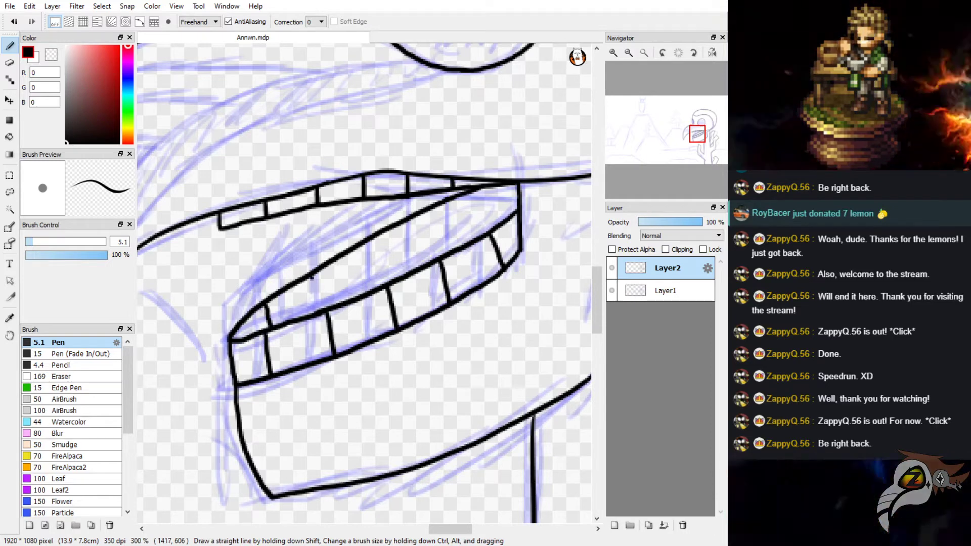
{"action": "left_click_drag", "start_coordinate": [312, 277], "coordinate": [319, 304]}
{"action": "key", "text": "ctrl+z"}
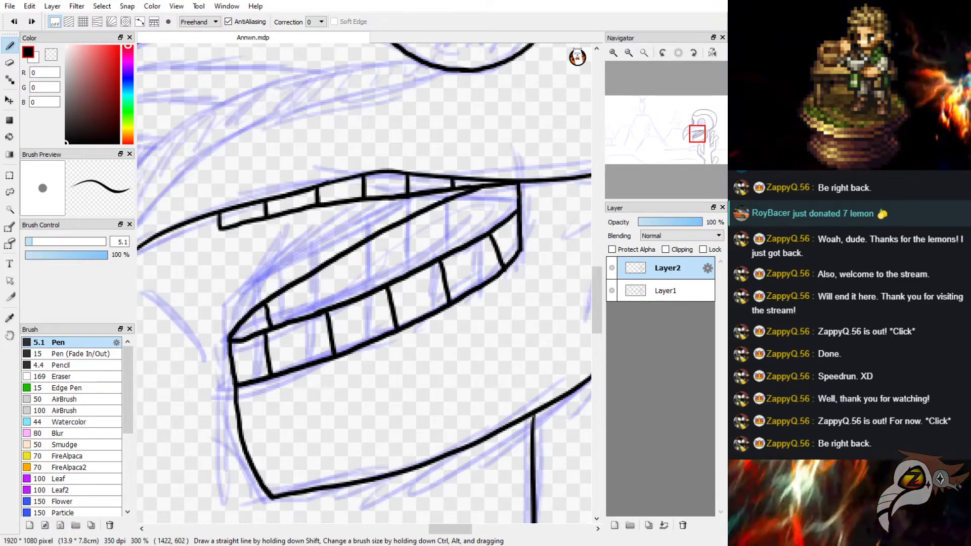
{"action": "left_click_drag", "start_coordinate": [321, 269], "coordinate": [331, 306]}
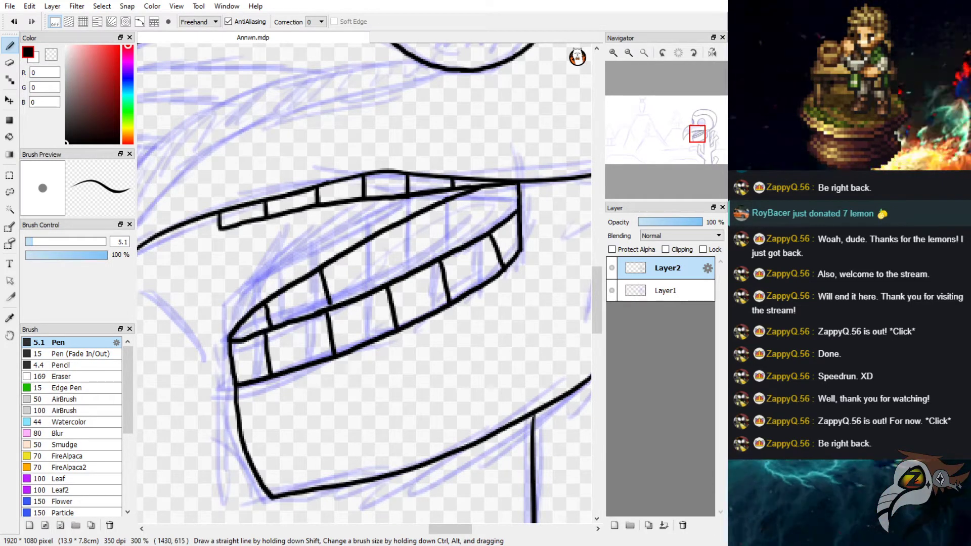
{"action": "key", "text": "ctrl+z"}
{"action": "left_click_drag", "start_coordinate": [323, 269], "coordinate": [333, 306]}
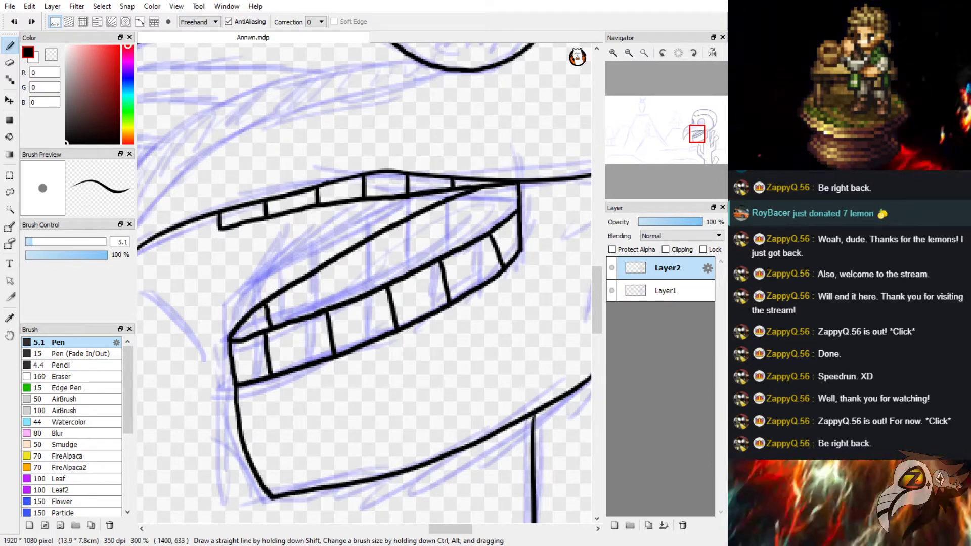
Ink a long inner line just above the front teeth's upper edge, from the second tooth to the mouth's back corner.
{"action": "mouse_move", "coordinate": [289, 319]}
{"action": "left_mouse_down"}
{"action": "mouse_move", "coordinate": [311, 310]}
{"action": "mouse_move", "coordinate": [284, 319]}
{"action": "mouse_move", "coordinate": [490, 221]}
{"action": "left_mouse_up"}
{"action": "key", "text": "ctrl+z"}
{"action": "key", "text": "ctrl+z"}
{"action": "key", "text": "ctrl+z"}
{"action": "left_click_drag", "start_coordinate": [302, 316], "coordinate": [508, 216]}
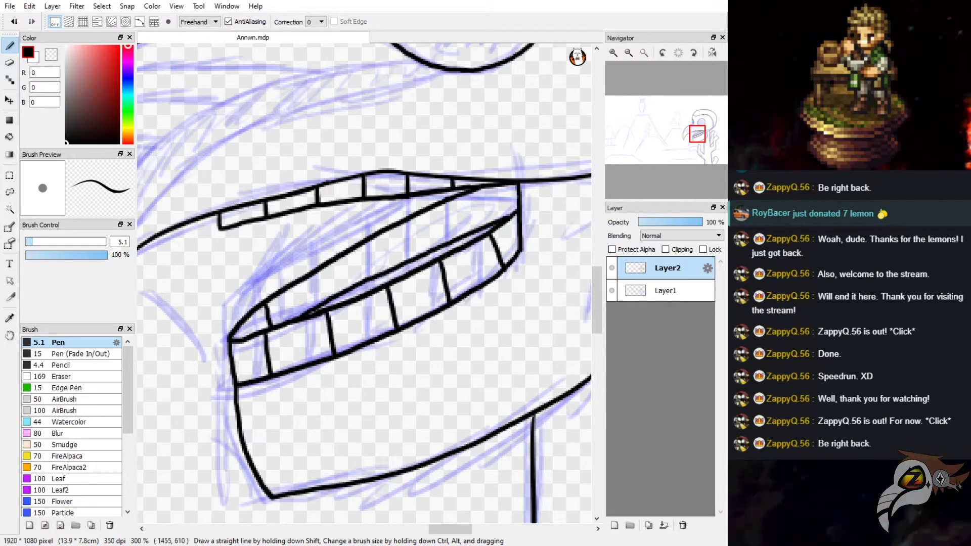
{"action": "key", "text": "ctrl+z"}
{"action": "left_click_drag", "start_coordinate": [297, 318], "coordinate": [505, 217]}
{"action": "key", "text": "ctrl+z"}
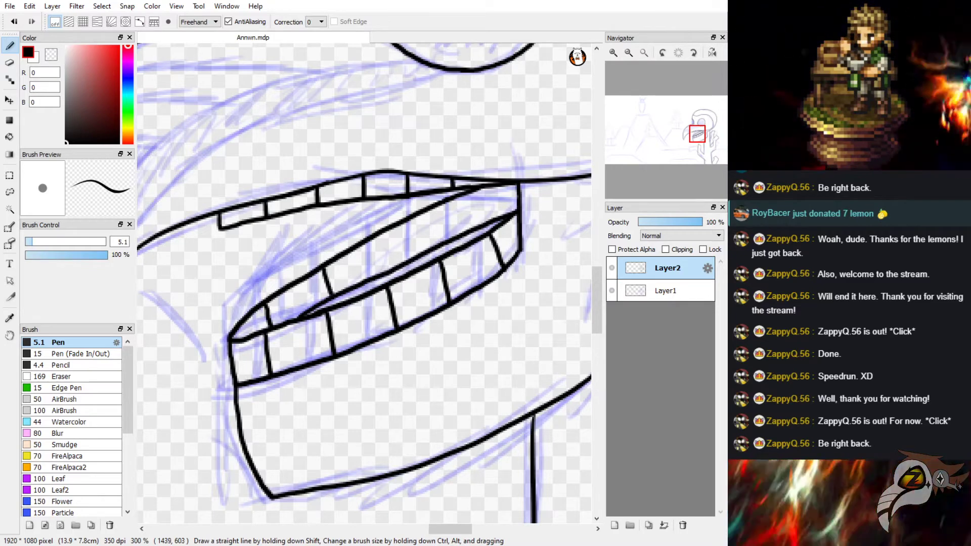
Ink the second and third dividers of the lower jaw's far tooth row, ending them at the new inner line.
{"action": "left_click_drag", "start_coordinate": [320, 268], "coordinate": [328, 296]}
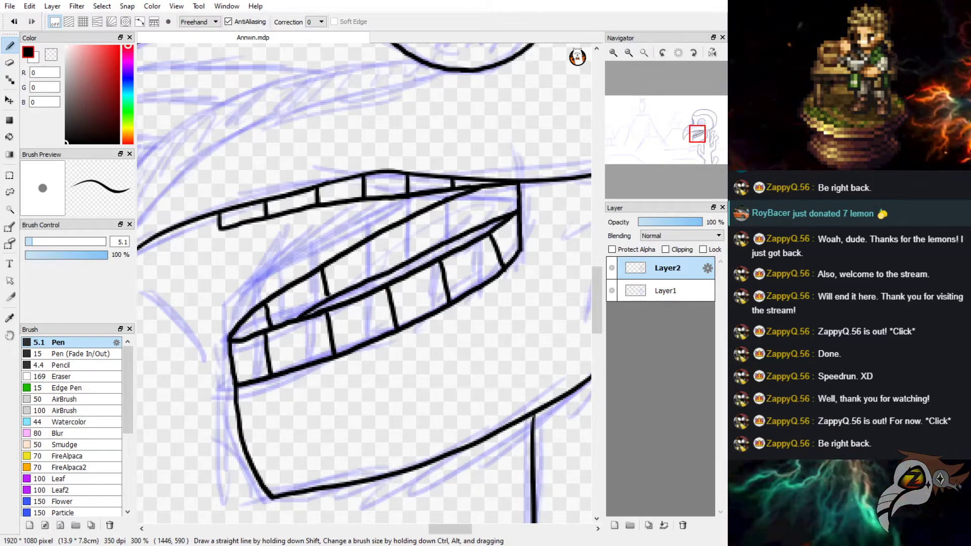
{"action": "key", "text": "ctrl+z"}
{"action": "left_click_drag", "start_coordinate": [322, 268], "coordinate": [329, 292]}
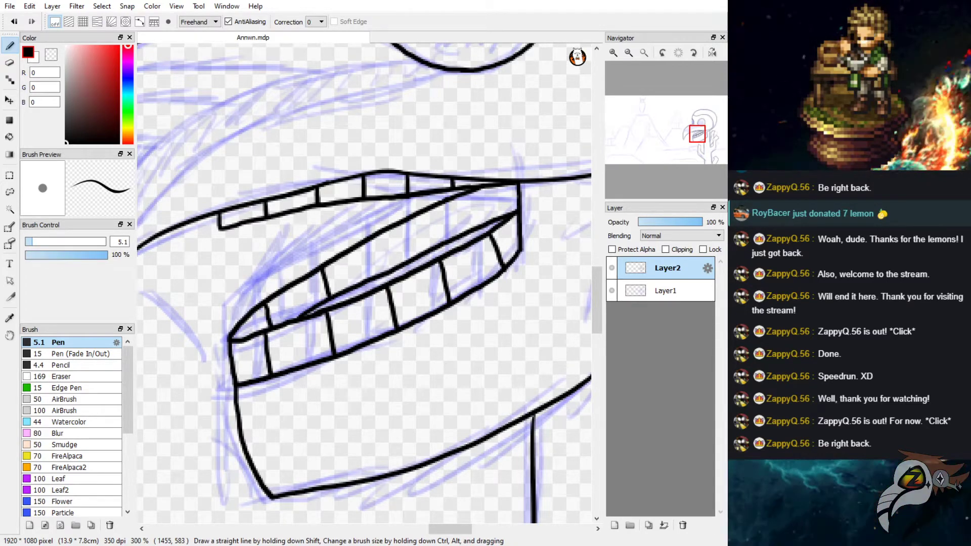
{"action": "left_click_drag", "start_coordinate": [375, 234], "coordinate": [389, 272]}
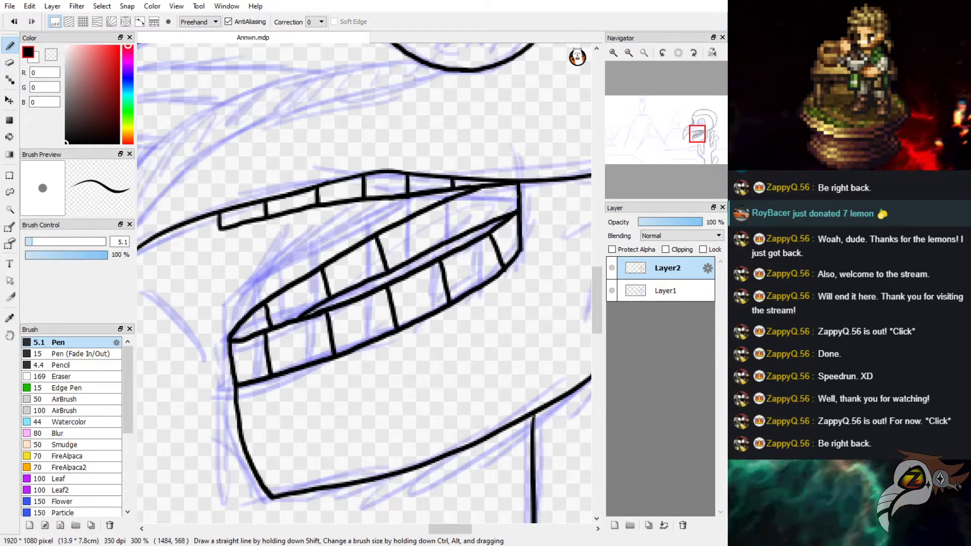
Ink the fourth and fifth slanted dividers of the lower jaw's far tooth row, continuing toward the mouth's back corner.
{"action": "left_click_drag", "start_coordinate": [424, 211], "coordinate": [435, 246]}
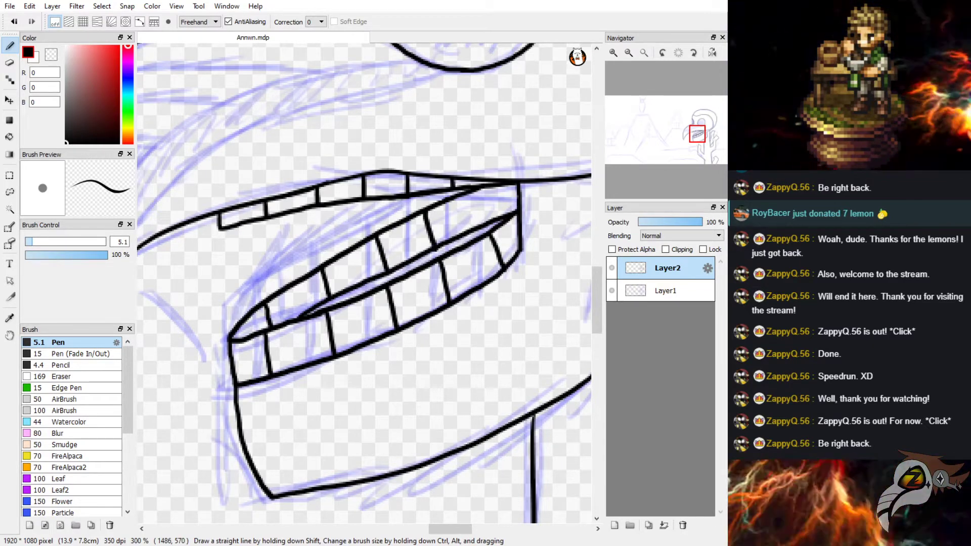
{"action": "key", "text": "ctrl+z"}
{"action": "left_click_drag", "start_coordinate": [431, 209], "coordinate": [442, 243]}
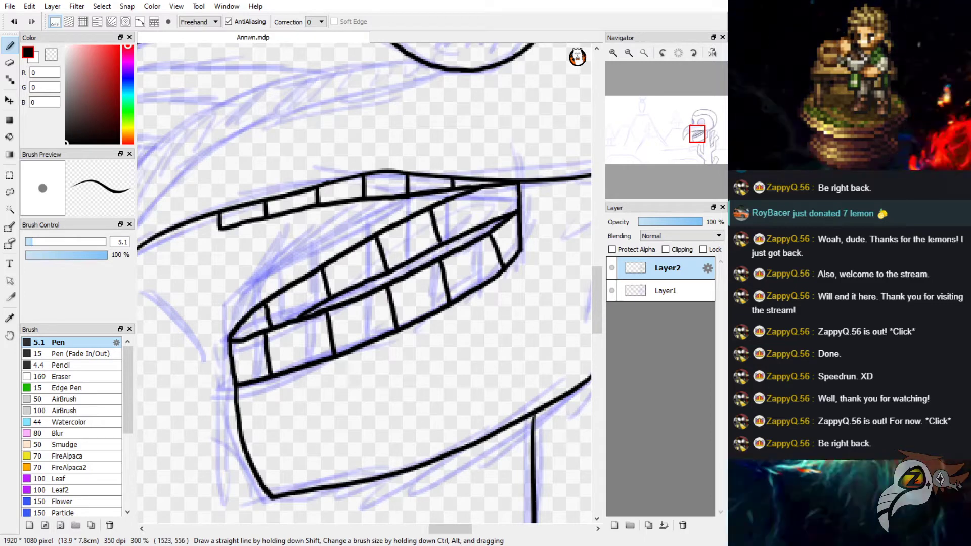
{"action": "left_click_drag", "start_coordinate": [476, 191], "coordinate": [491, 221]}
{"action": "key", "text": "ctrl+z"}
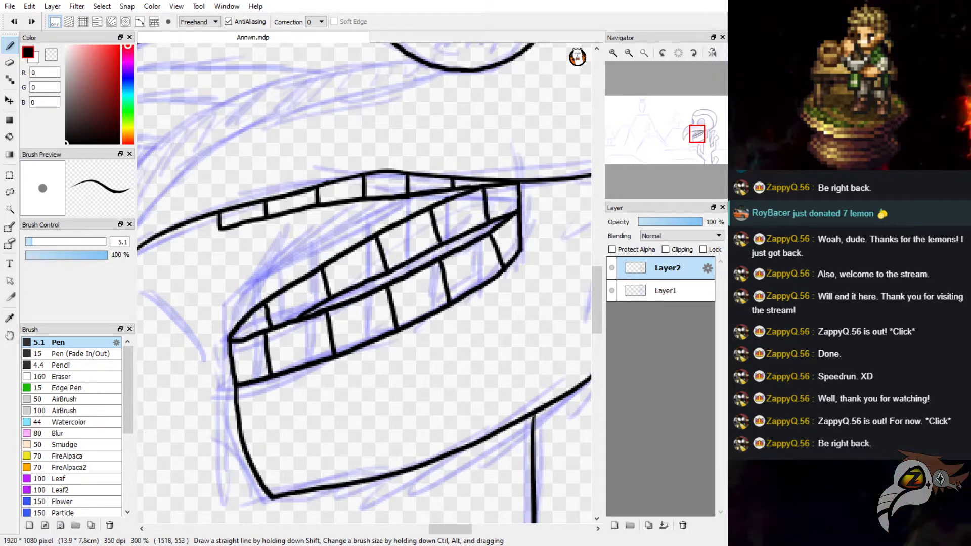
{"action": "left_click_drag", "start_coordinate": [483, 188], "coordinate": [491, 219]}
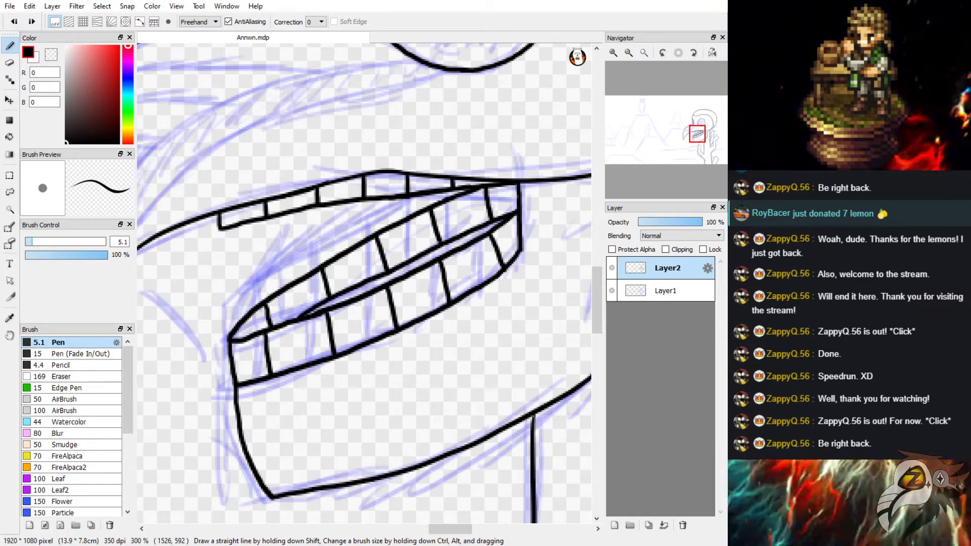
{"action": "mouse_move", "coordinate": [178, 283]}
{"action": "left_mouse_down"}
{"action": "mouse_move", "coordinate": [173, 302]}
{"action": "mouse_move", "coordinate": [215, 272]}
{"action": "left_mouse_up"}
{"action": "key", "text": "ctrl+z"}
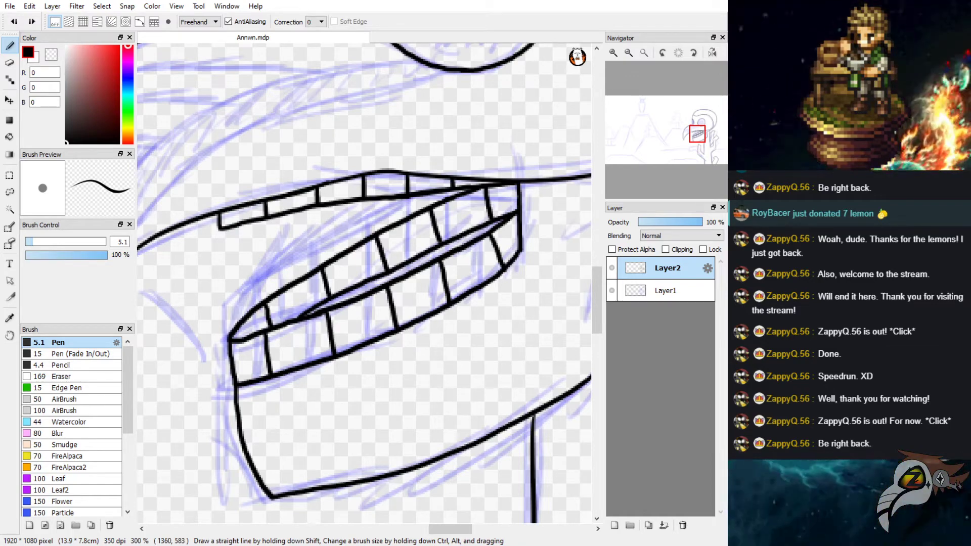
{"action": "left_click", "coordinate": [629, 53]}
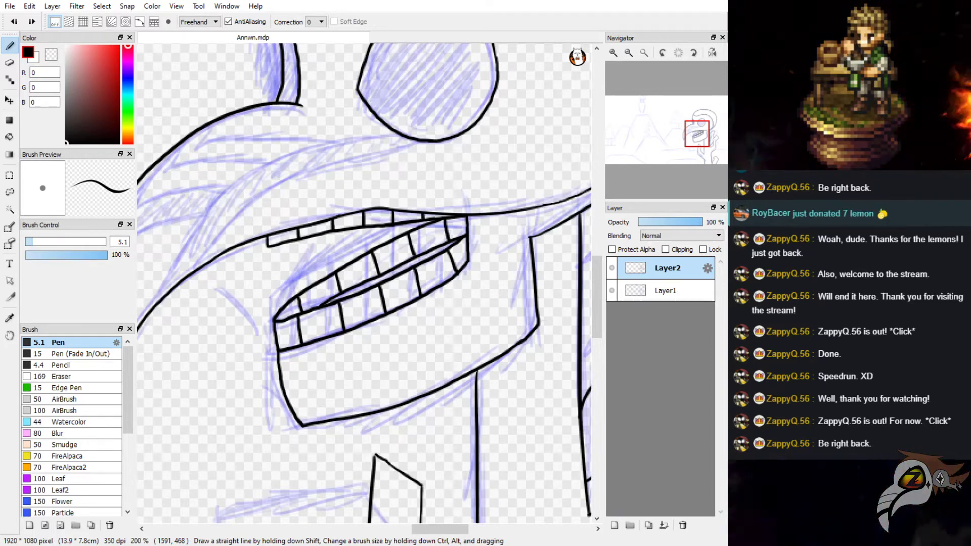
{"action": "left_click_drag", "start_coordinate": [200, 354], "coordinate": [207, 370]}
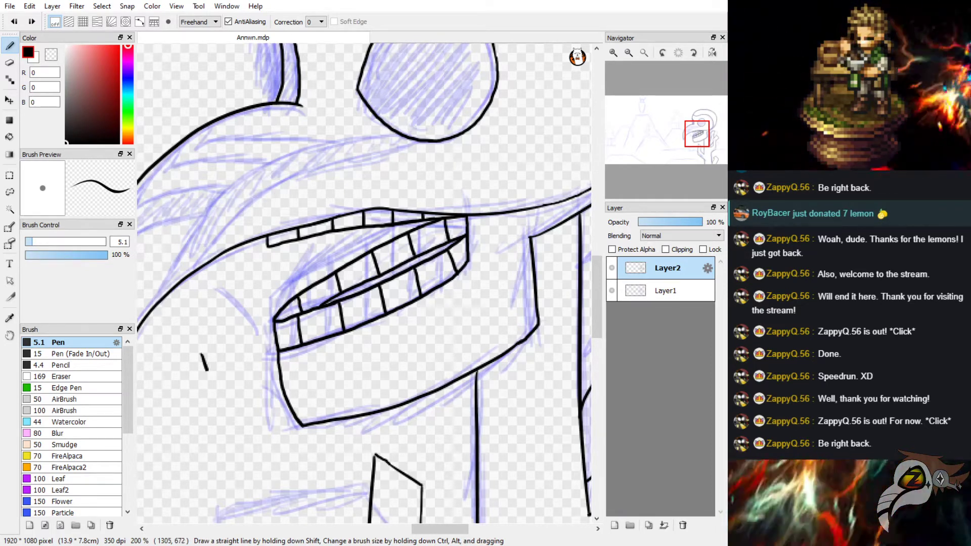
{"action": "key", "text": "ctrl+z"}
{"action": "left_click", "coordinate": [629, 53]}
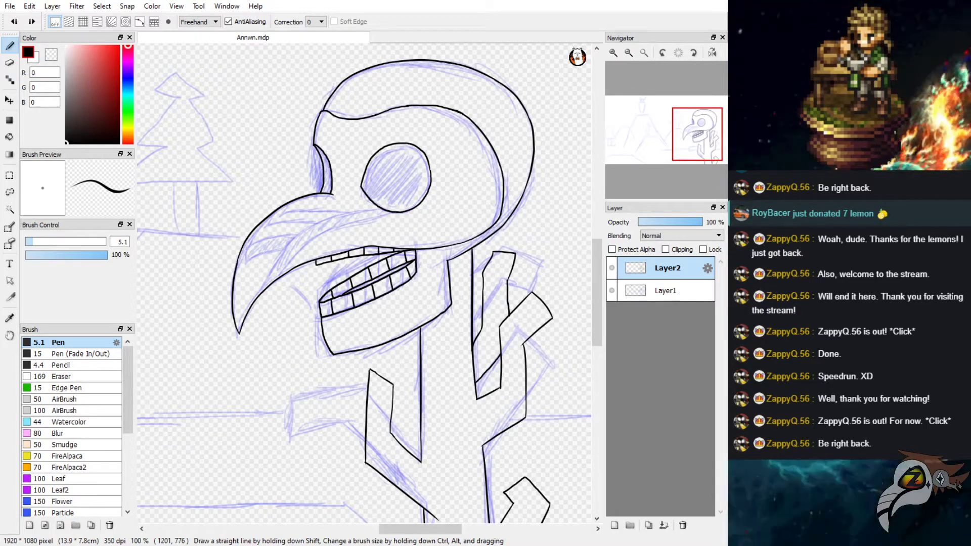
{"action": "left_click_drag", "start_coordinate": [236, 375], "coordinate": [258, 379]}
{"action": "key", "text": "ctrl+z"}
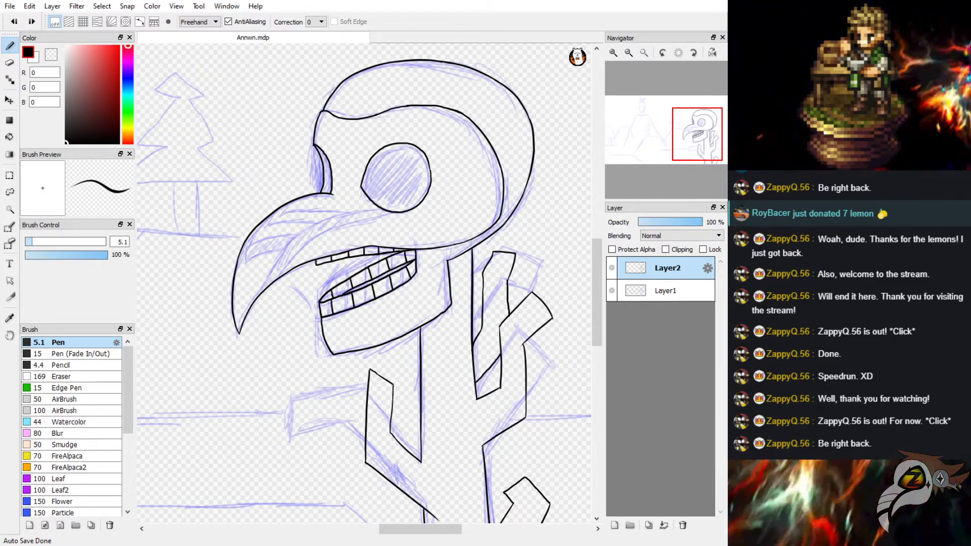
{"action": "left_click_drag", "start_coordinate": [250, 386], "coordinate": [283, 379]}
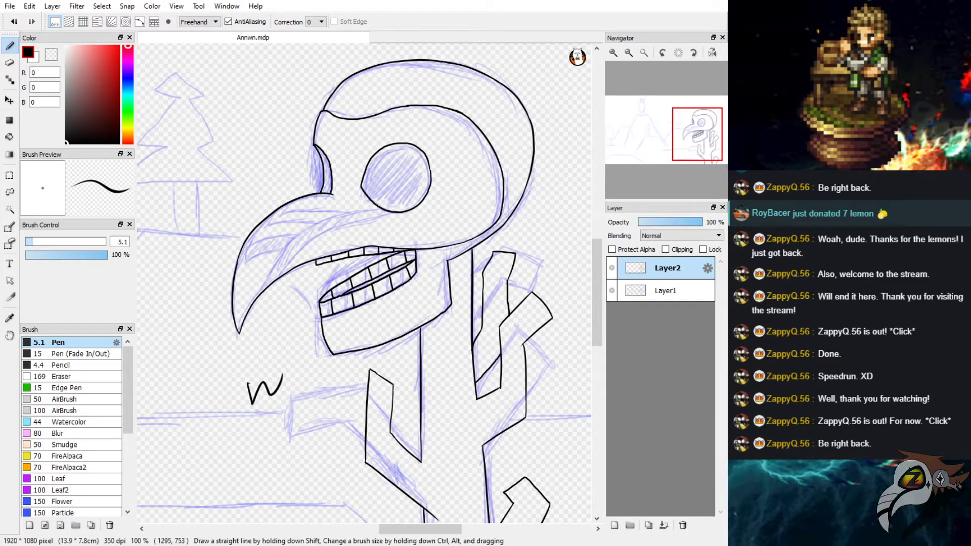
{"action": "key", "text": "ctrl+z"}
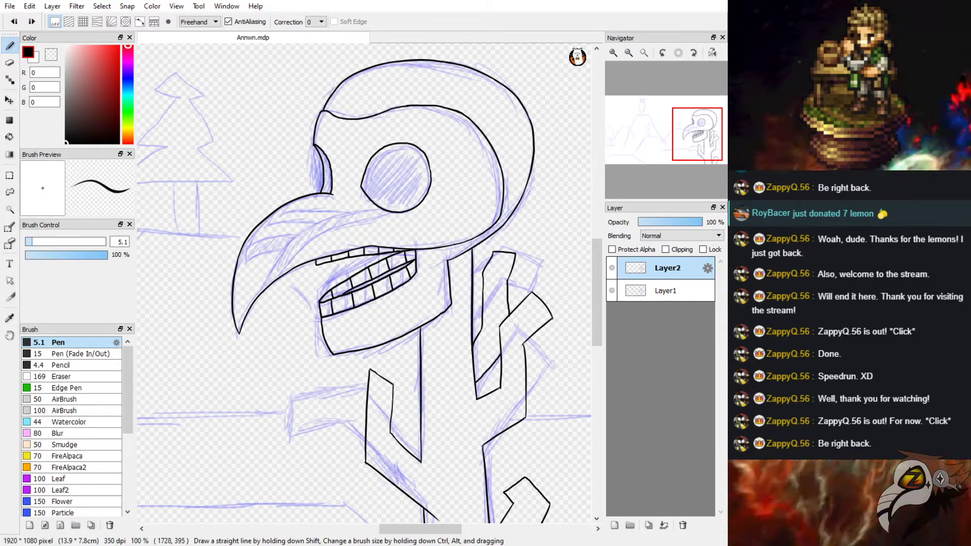
Hide Layer1 with the blue sketch to check the inked skull and cactus line art on its own.
{"action": "left_click", "coordinate": [628, 53]}
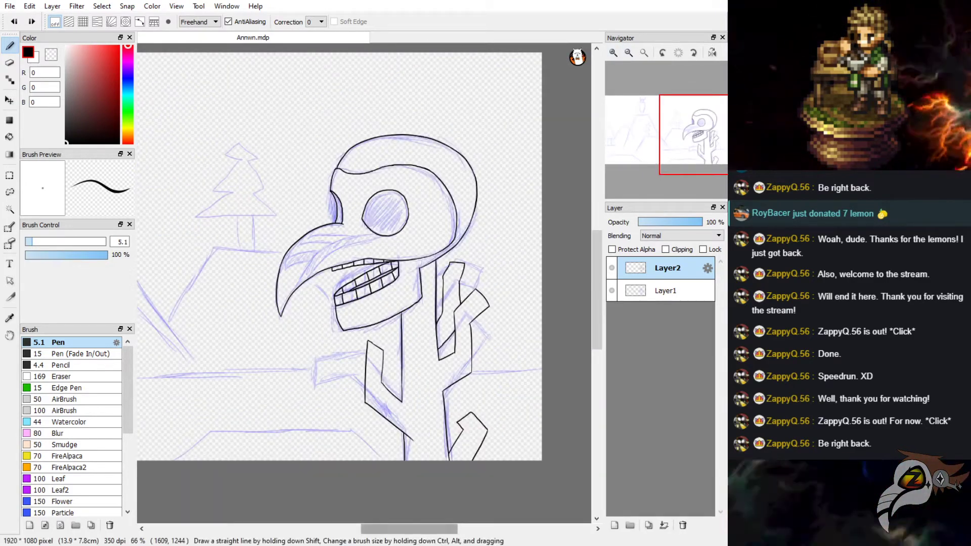
{"action": "mouse_move", "coordinate": [416, 529]}
{"action": "left_mouse_down"}
{"action": "mouse_move", "coordinate": [404, 528]}
{"action": "mouse_move", "coordinate": [413, 528]}
{"action": "left_mouse_up"}
{"action": "left_click", "coordinate": [612, 290]}
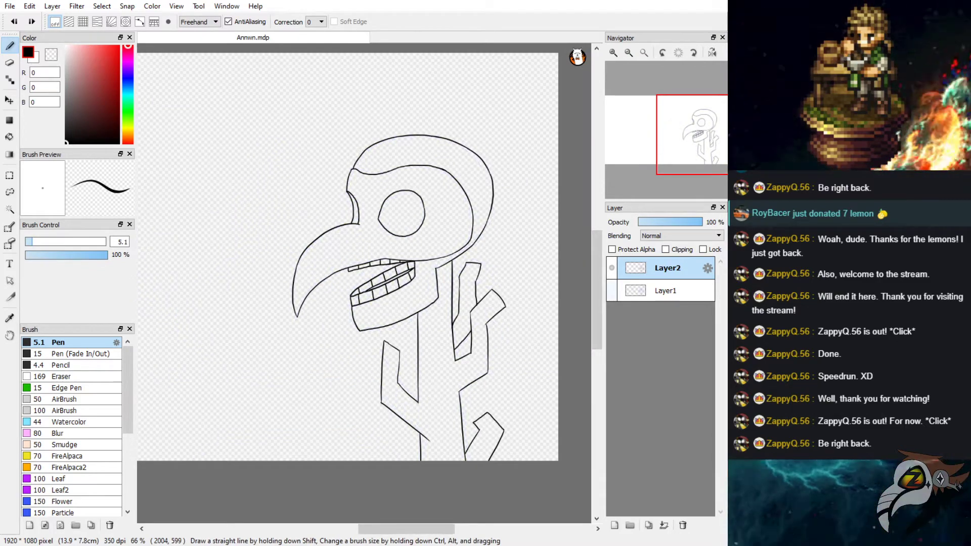
Show the purple sketch on Layer1 and add a new layer directly above it.
{"action": "left_click", "coordinate": [611, 291]}
{"action": "left_click", "coordinate": [666, 290]}
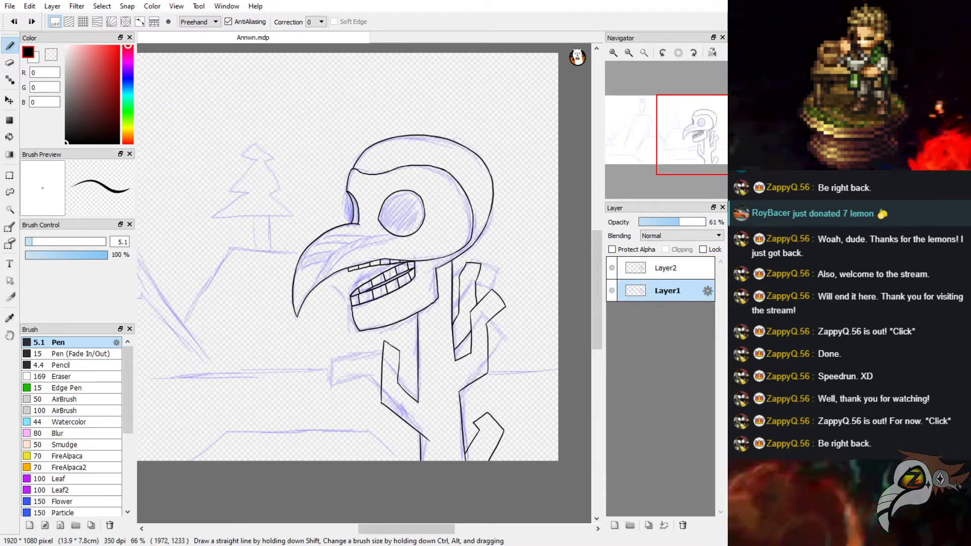
{"action": "left_click", "coordinate": [614, 525]}
{"action": "left_click_drag", "start_coordinate": [407, 529], "coordinate": [372, 529]}
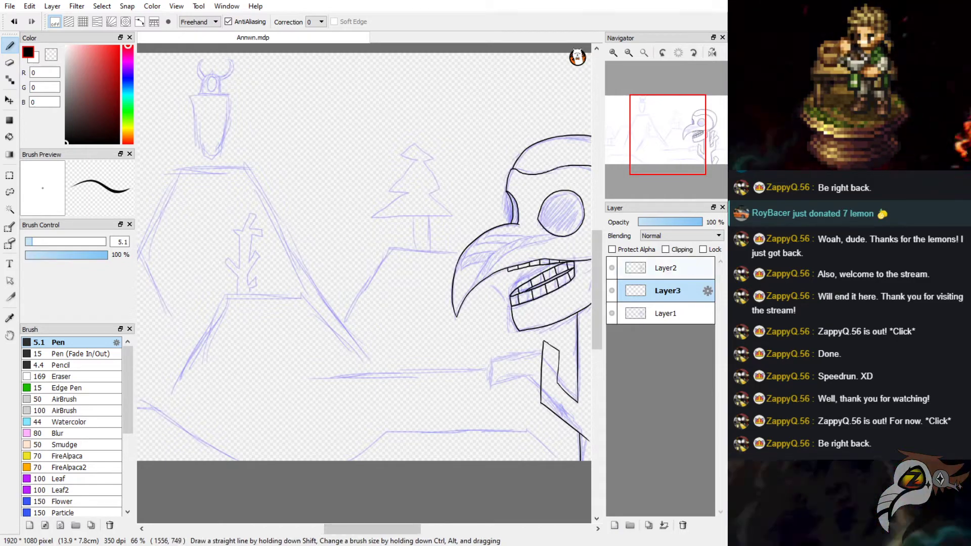
{"action": "scroll", "coordinate": [207, 331], "scroll_direction": "down", "scroll_amount": 2}
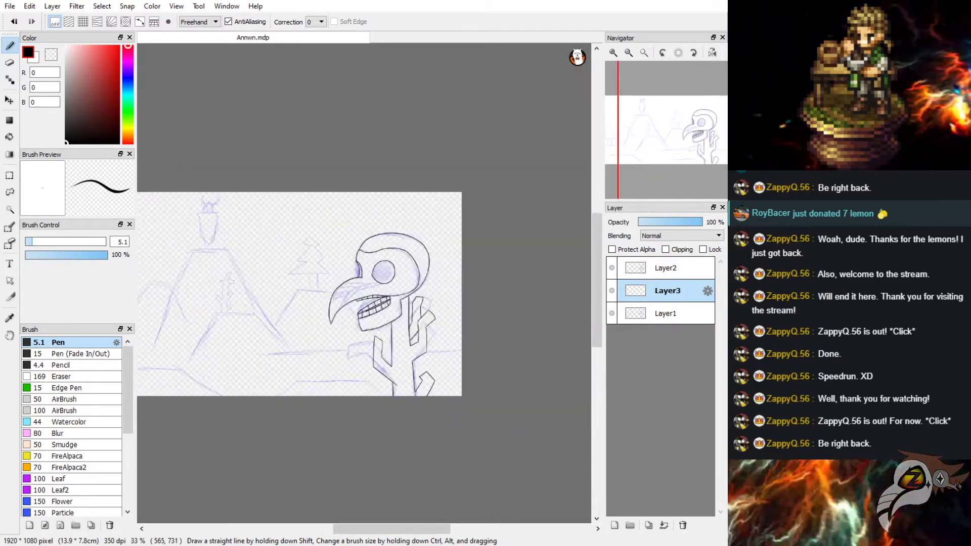
{"action": "scroll", "coordinate": [233, 317], "scroll_direction": "up", "scroll_amount": 2}
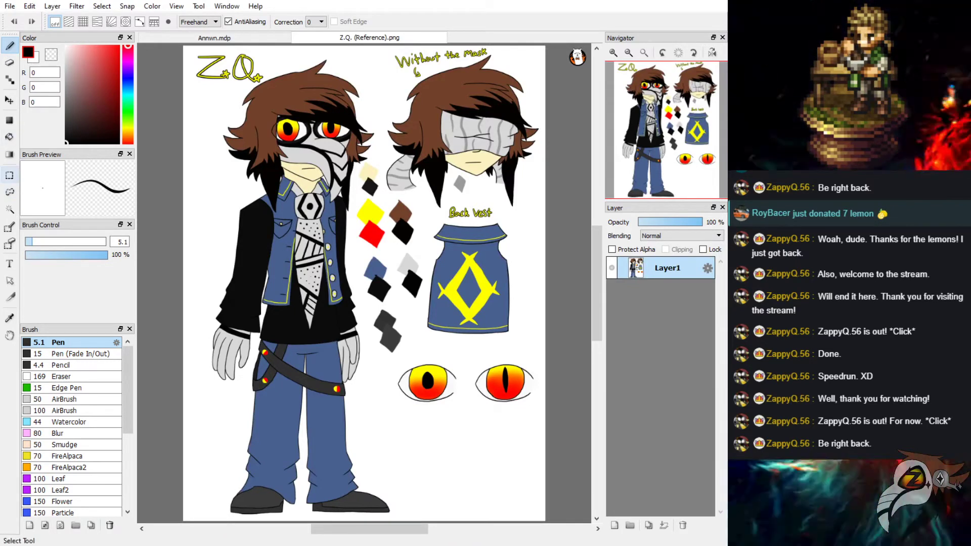
Return to the Annwn.mdp drawing and paste the Z.Q. character reference into it as a new layer.
{"action": "left_click", "coordinate": [9, 176]}
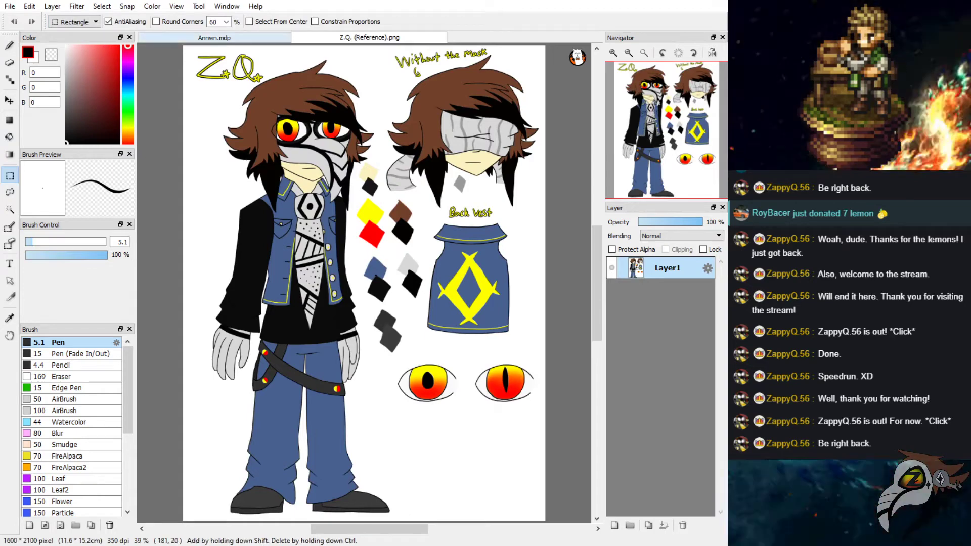
{"action": "left_click", "coordinate": [214, 38]}
{"action": "key", "text": "ctrl+v"}
{"action": "scroll", "coordinate": [445, 197], "scroll_direction": "down", "scroll_amount": 3}
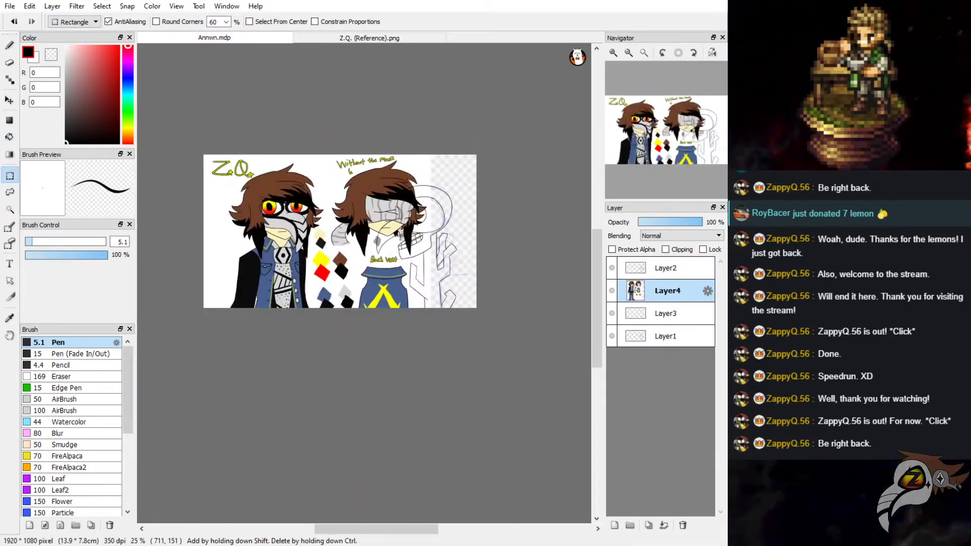
{"action": "key", "text": "ctrl+plus"}
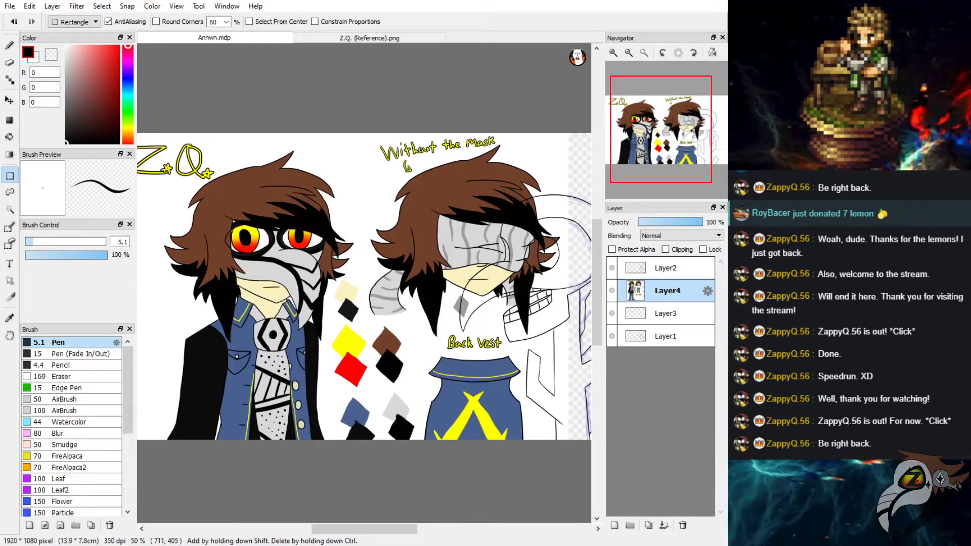
{"action": "key", "text": "ctrl+minus"}
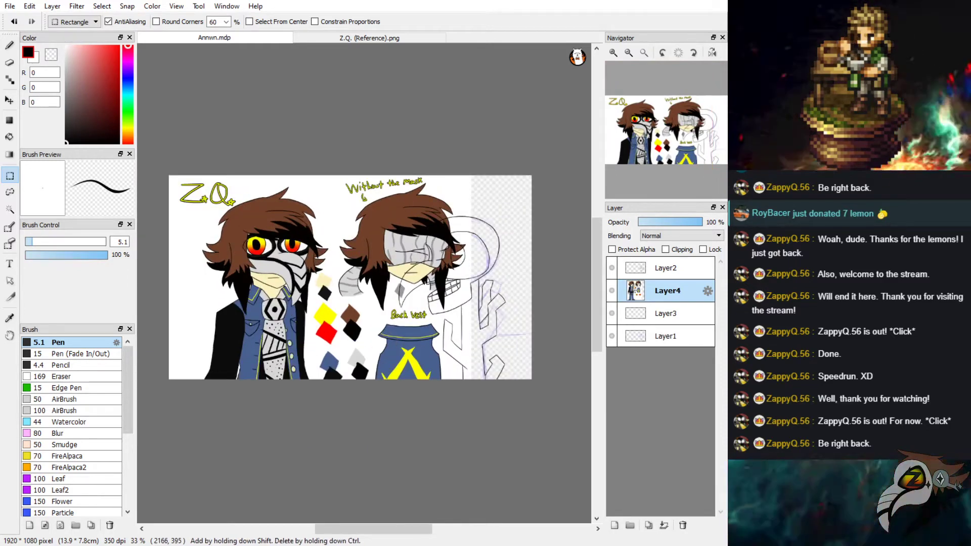
Move the reference layer below Layer3 and hide both the reference and the Layer1 sketch.
{"action": "left_click_drag", "start_coordinate": [667, 291], "coordinate": [667, 321]}
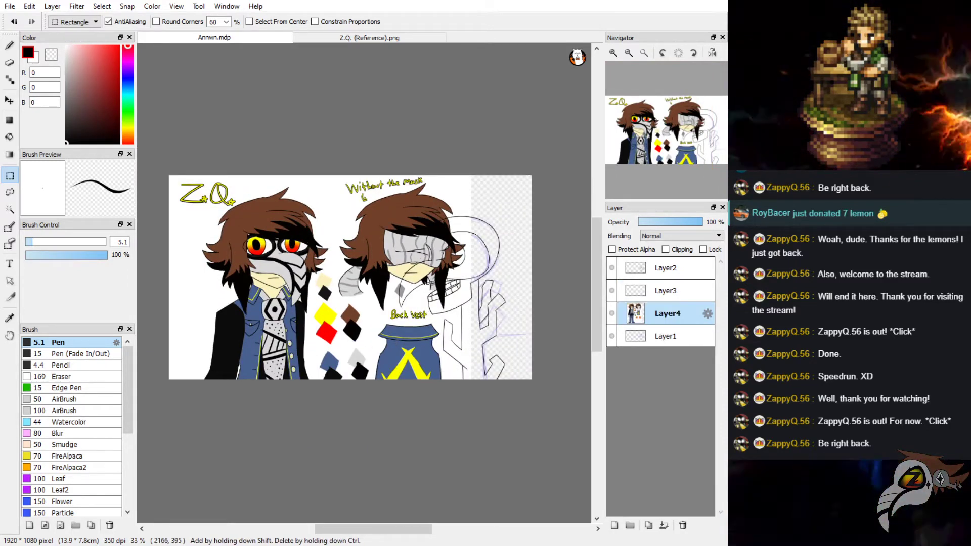
{"action": "left_click", "coordinate": [612, 313]}
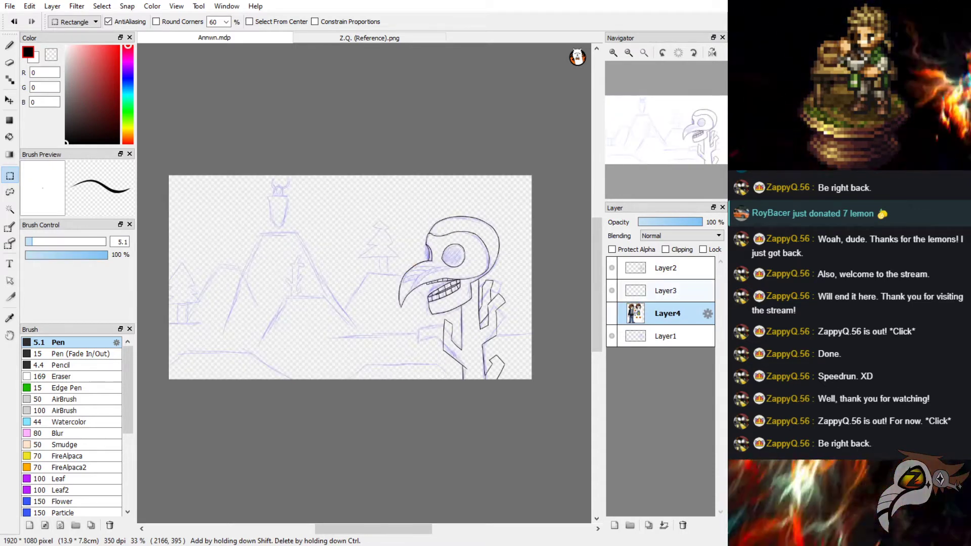
{"action": "left_click", "coordinate": [611, 336]}
{"action": "key", "text": "ctrl+plus"}
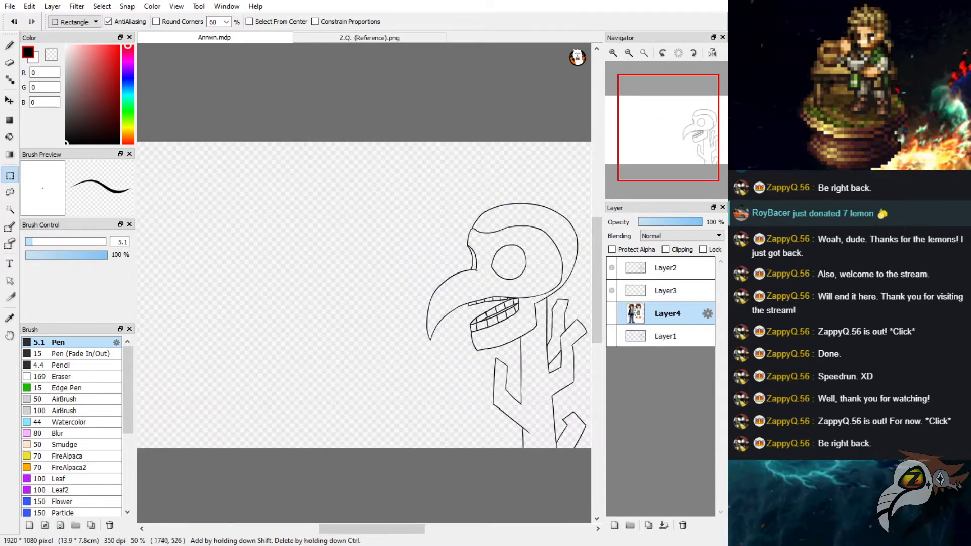
Show the reference, sample its light grey swatch (RGB 216, 216, 216) with the Eyedropper, and hide the reference again.
{"action": "left_click", "coordinate": [612, 313]}
{"action": "left_click", "coordinate": [10, 318]}
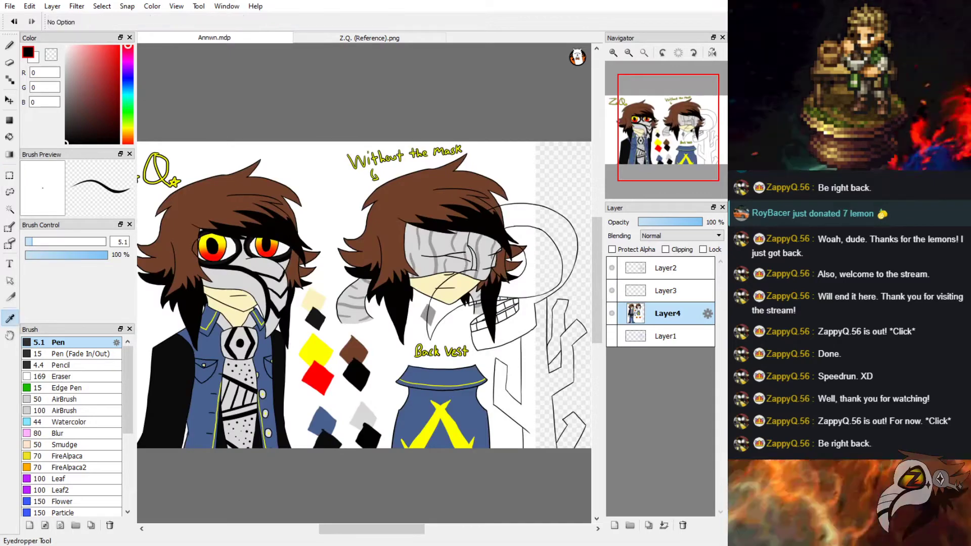
{"action": "left_click", "coordinate": [363, 416]}
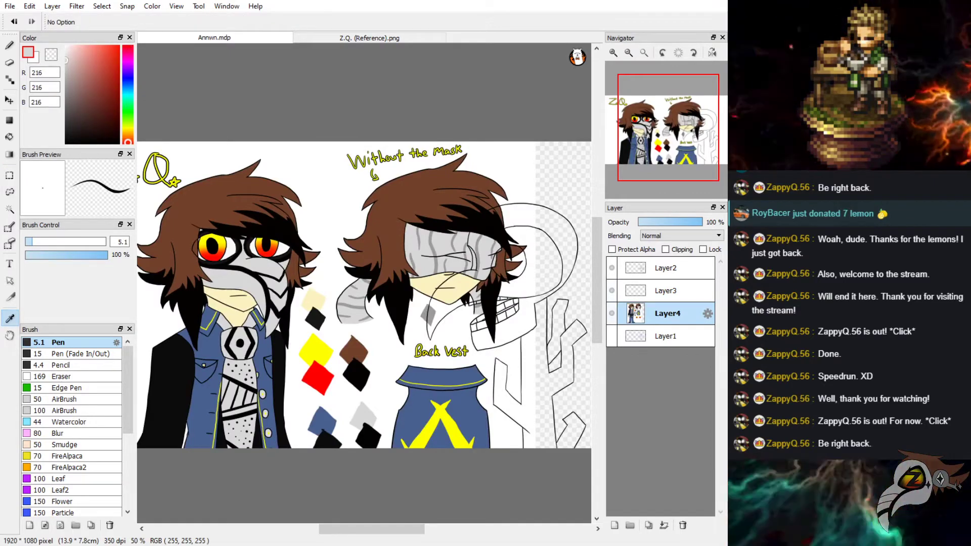
{"action": "left_click", "coordinate": [612, 313]}
Fill the beaked skull mask with the light grey on Layer3, using the Bucket tool.
{"action": "scroll", "coordinate": [364, 264], "scroll_direction": "up", "scroll_amount": 1}
{"action": "scroll", "coordinate": [364, 264], "scroll_direction": "down", "scroll_amount": 2}
{"action": "scroll", "coordinate": [364, 264], "scroll_direction": "up", "scroll_amount": 3}
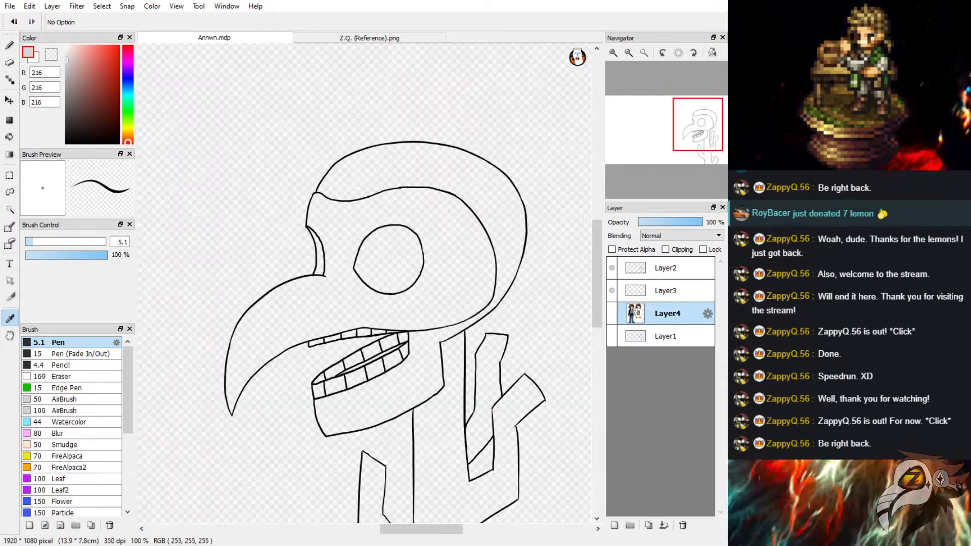
{"action": "key", "text": "ctrl+plus"}
{"action": "key", "text": "ctrl+minus"}
{"action": "key", "text": "ctrl+plus"}
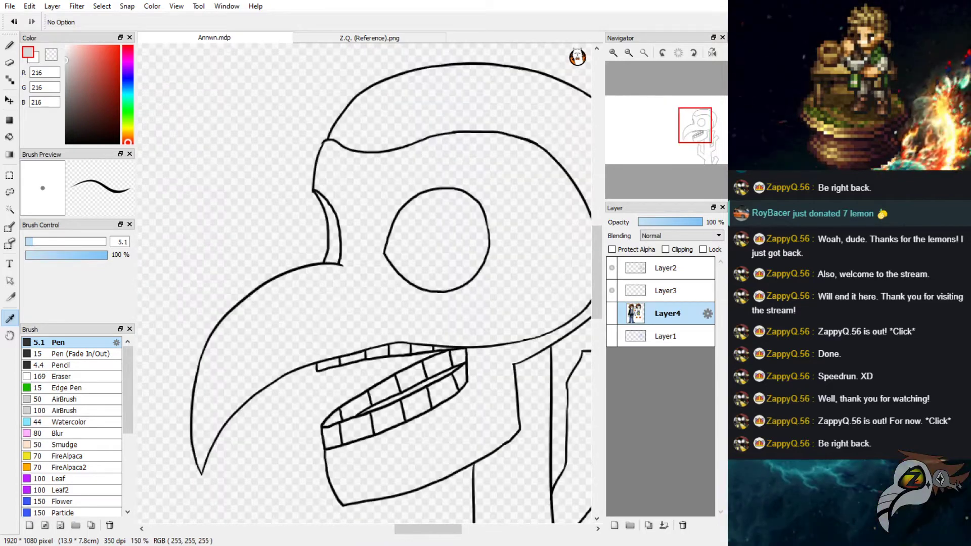
{"action": "left_click", "coordinate": [9, 138]}
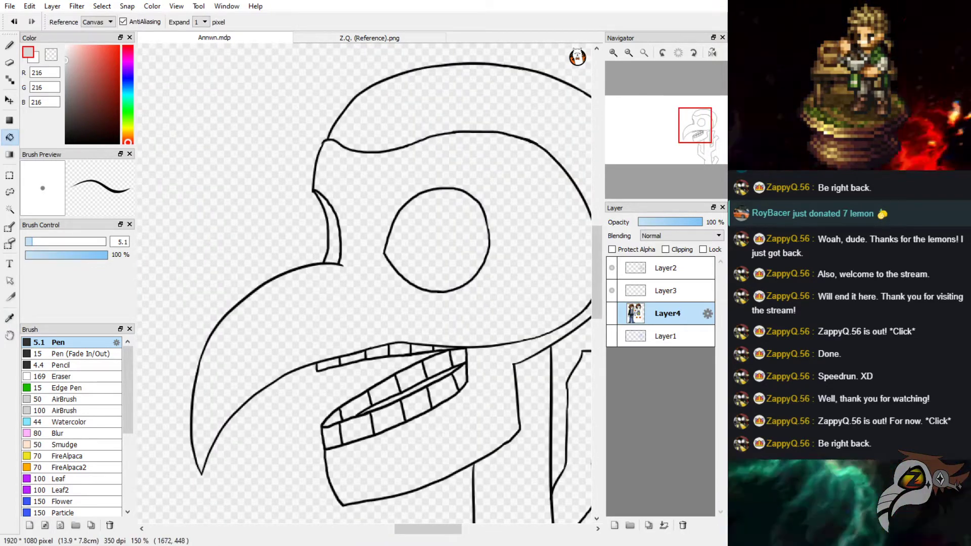
{"action": "left_click", "coordinate": [666, 291]}
{"action": "left_click", "coordinate": [352, 177]}
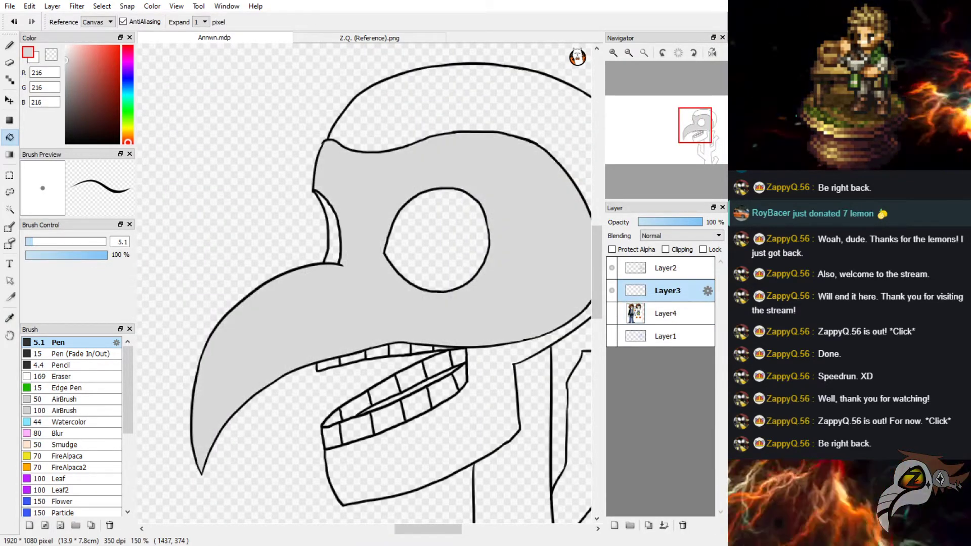
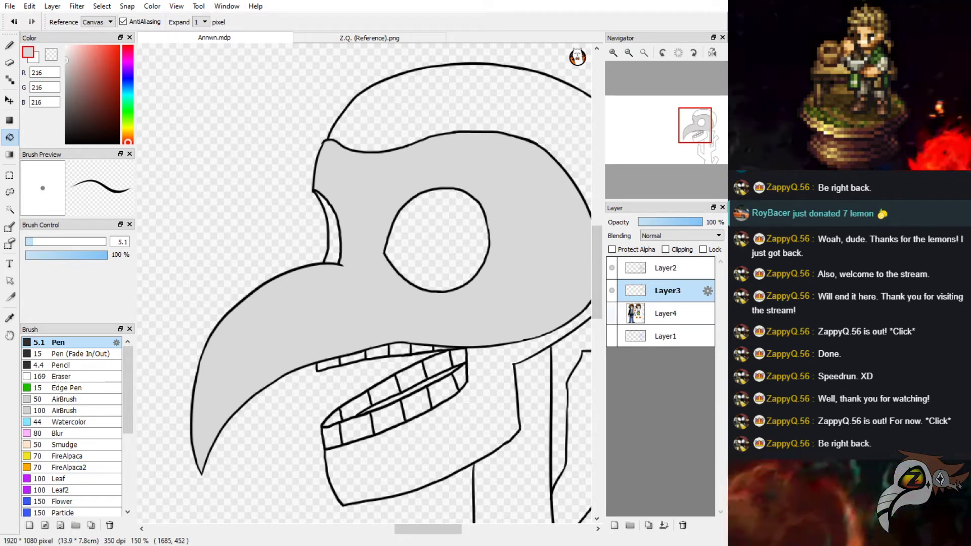
Show the reference, sample its dark grey swatch (RGB 22, 22, 22), and hide the reference again.
{"action": "left_click", "coordinate": [612, 313]}
{"action": "scroll", "coordinate": [531, 332], "scroll_direction": "down", "scroll_amount": 3}
{"action": "key", "text": "ctrl+plus"}
{"action": "key", "text": "ctrl+plus"}
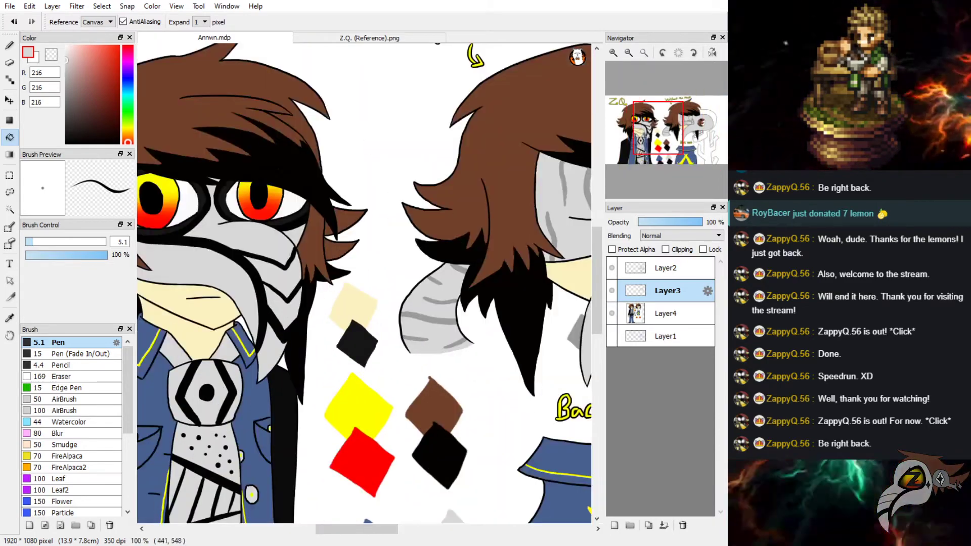
{"action": "key", "text": "alt"}
{"action": "key", "text": "ctrl+minus"}
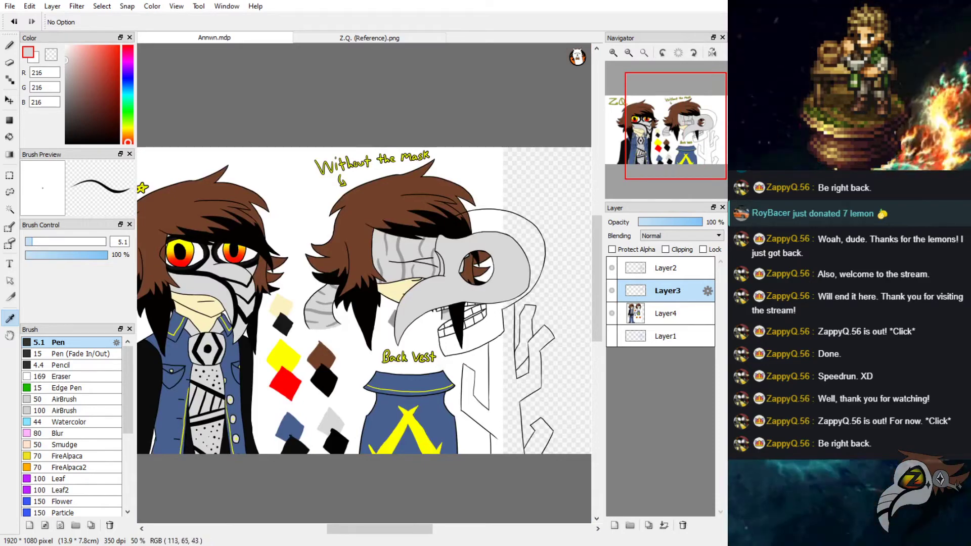
{"action": "key", "text": "ctrl+plus"}
{"action": "left_click", "coordinate": [306, 338]}
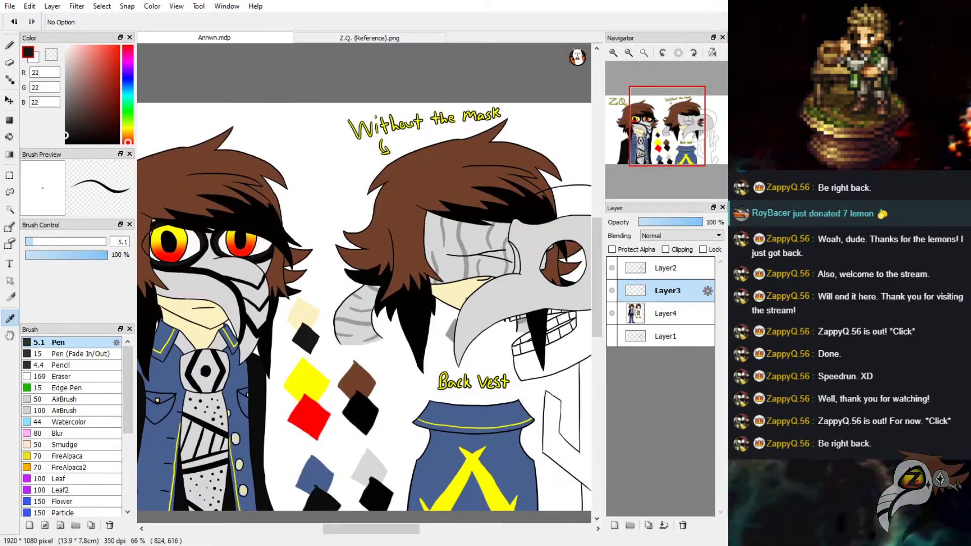
{"action": "scroll", "coordinate": [298, 338], "scroll_direction": "down", "scroll_amount": 1}
{"action": "scroll", "coordinate": [561, 269], "scroll_direction": "up", "scroll_amount": 1}
{"action": "left_click", "coordinate": [612, 313]}
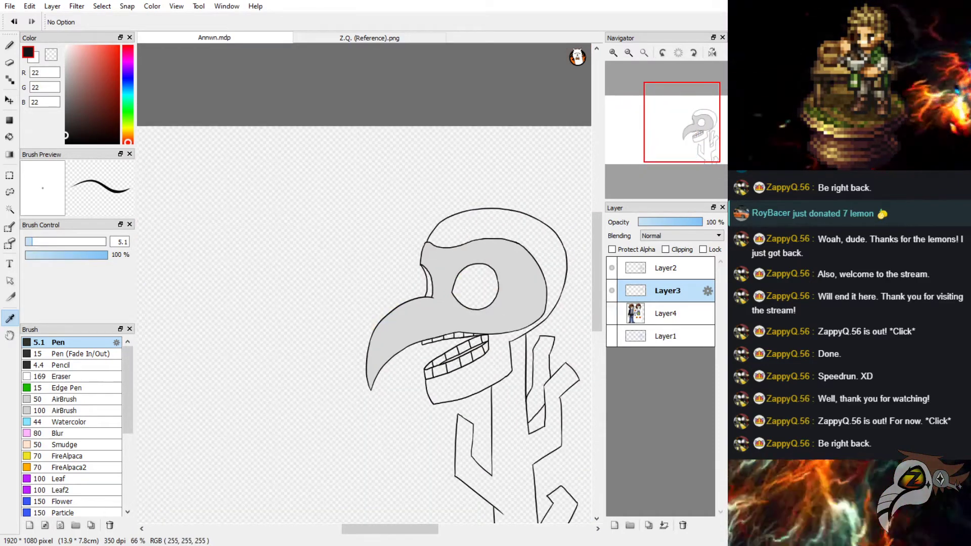
Fill the mask's round eye socket and the narrow socket at its front edge with the dark grey.
{"action": "scroll", "coordinate": [511, 296], "scroll_direction": "up", "scroll_amount": 2}
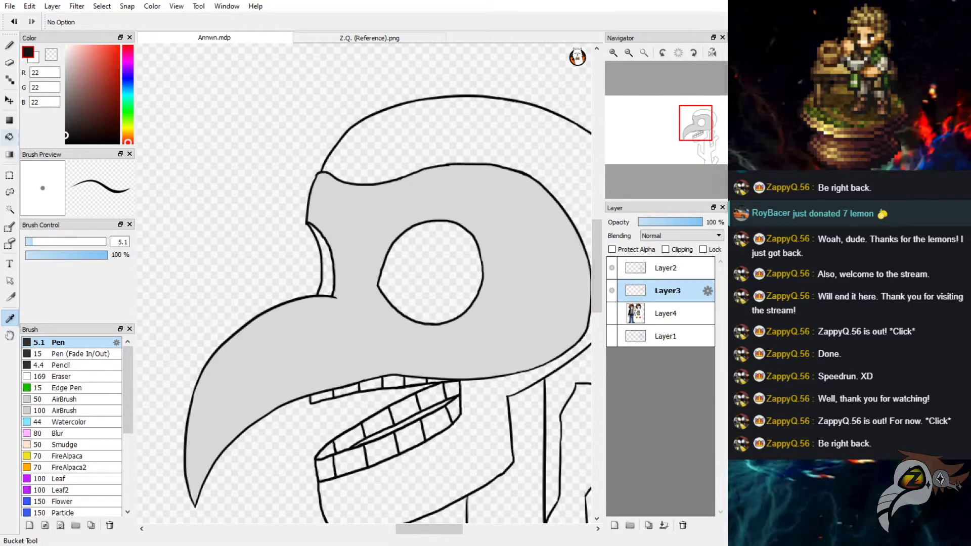
{"action": "left_click", "coordinate": [9, 136]}
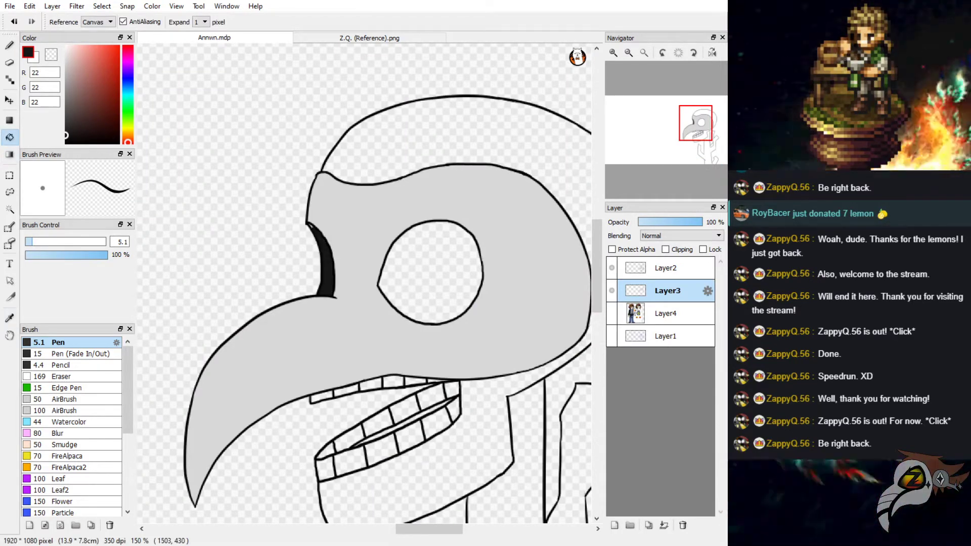
{"action": "left_click", "coordinate": [430, 273]}
Paint over the unfilled gap at the upper tip of the narrow front eye socket with the Pen.
{"action": "scroll", "coordinate": [368, 233], "scroll_direction": "up", "scroll_amount": 1}
{"action": "key", "text": "b"}
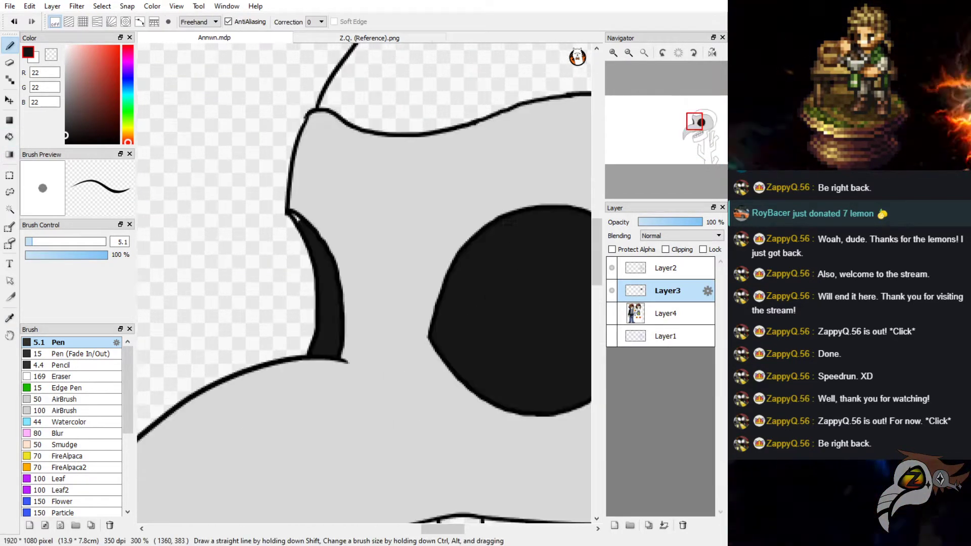
{"action": "scroll", "coordinate": [296, 217], "scroll_direction": "up", "scroll_amount": 1}
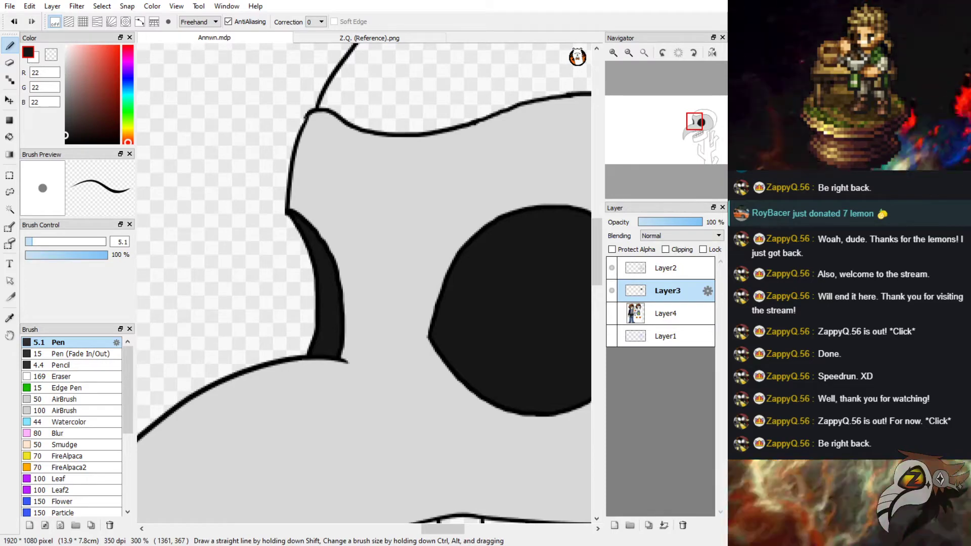
{"action": "scroll", "coordinate": [471, 283], "scroll_direction": "down", "scroll_amount": 4}
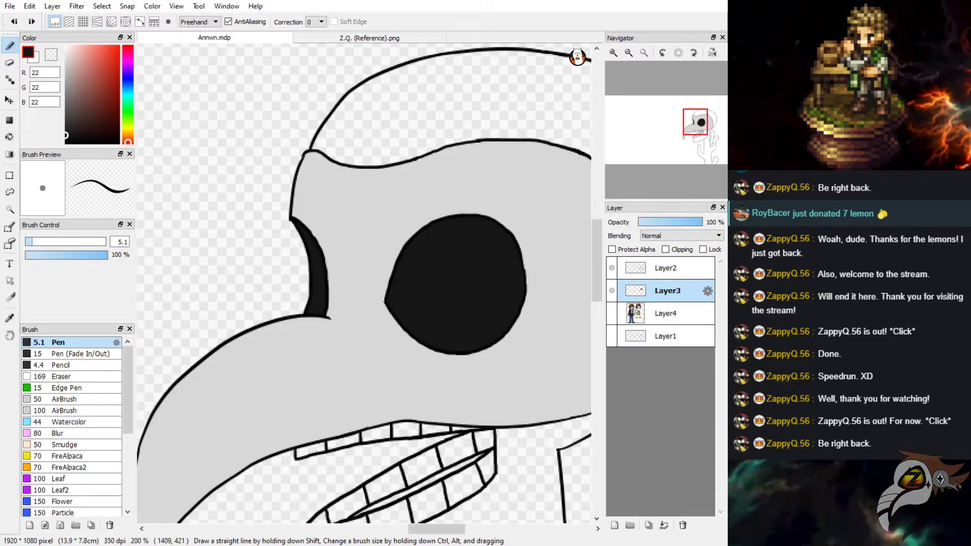
Show the reference, sample the near-black (RGB 2, 2, 2) around the character's eye, and hide the reference again.
{"action": "scroll", "coordinate": [486, 258], "scroll_direction": "down", "scroll_amount": 1}
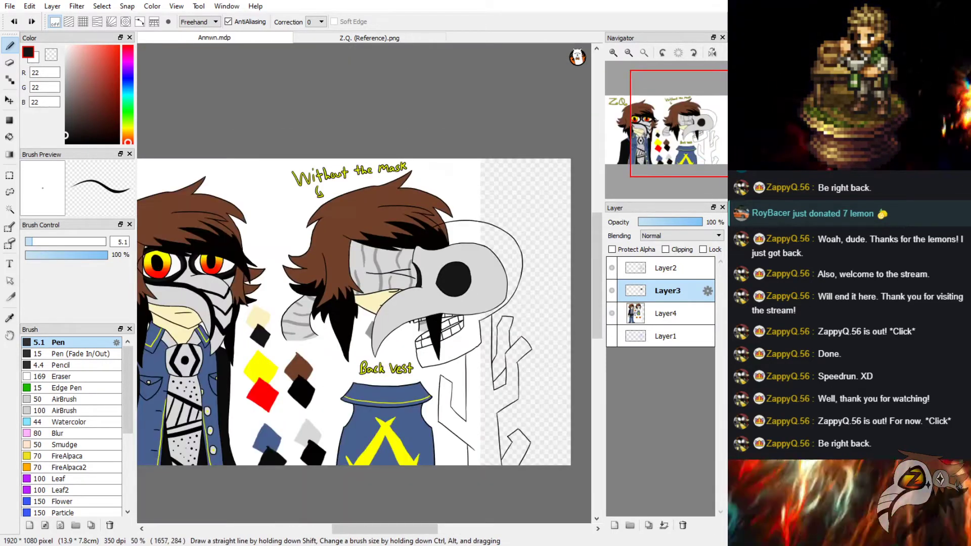
{"action": "scroll", "coordinate": [143, 298], "scroll_direction": "up", "scroll_amount": 3}
{"action": "key", "text": "i"}
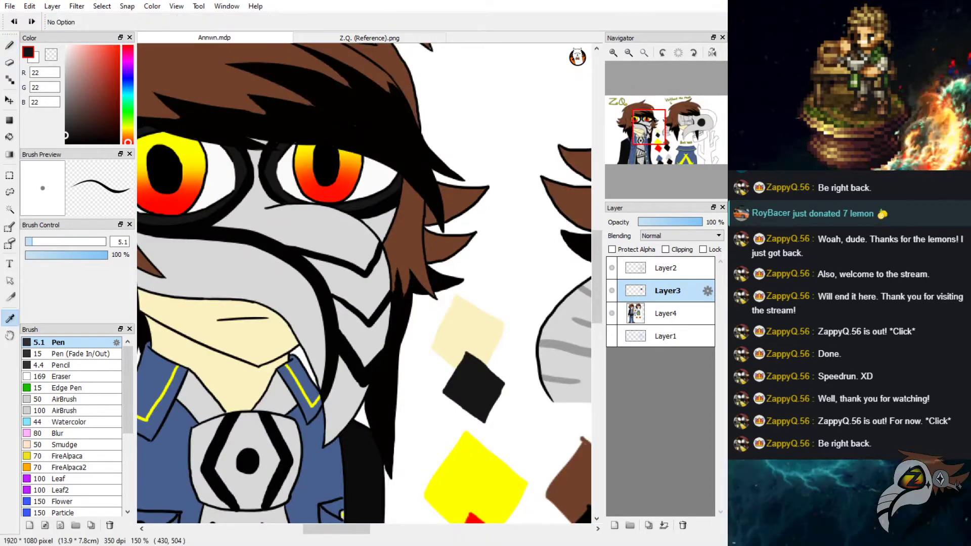
{"action": "scroll", "coordinate": [203, 227], "scroll_direction": "up", "scroll_amount": 1}
{"action": "left_click", "coordinate": [202, 229]}
{"action": "scroll", "coordinate": [220, 273], "scroll_direction": "down", "scroll_amount": 5}
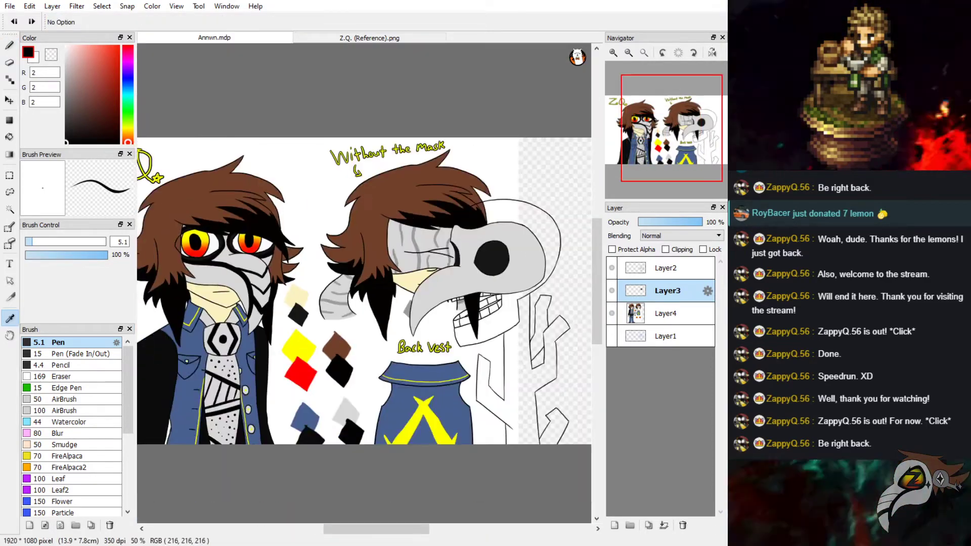
{"action": "scroll", "coordinate": [398, 264], "scroll_direction": "up", "scroll_amount": 1}
{"action": "scroll", "coordinate": [415, 221], "scroll_direction": "up", "scroll_amount": 3}
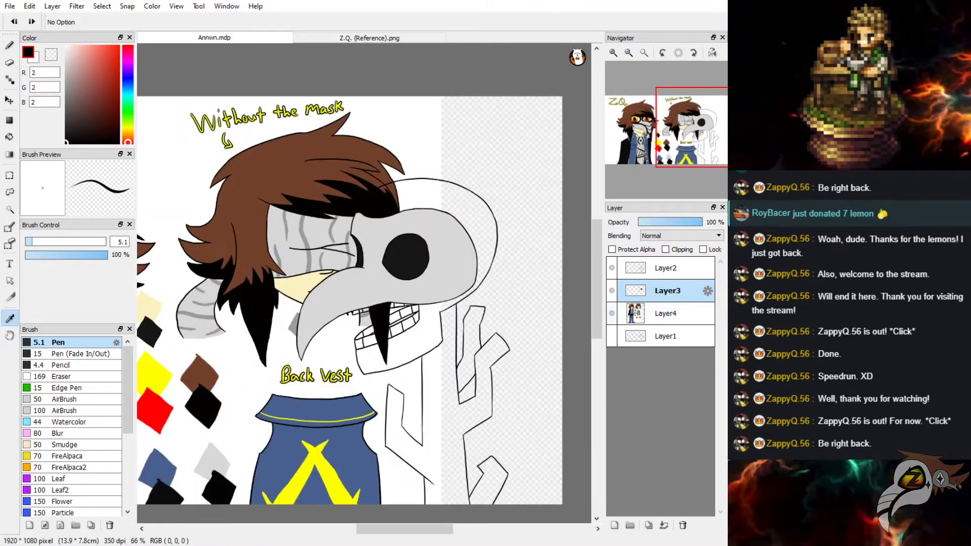
{"action": "scroll", "coordinate": [399, 344], "scroll_direction": "down", "scroll_amount": 1}
{"action": "scroll", "coordinate": [400, 344], "scroll_direction": "up", "scroll_amount": 3}
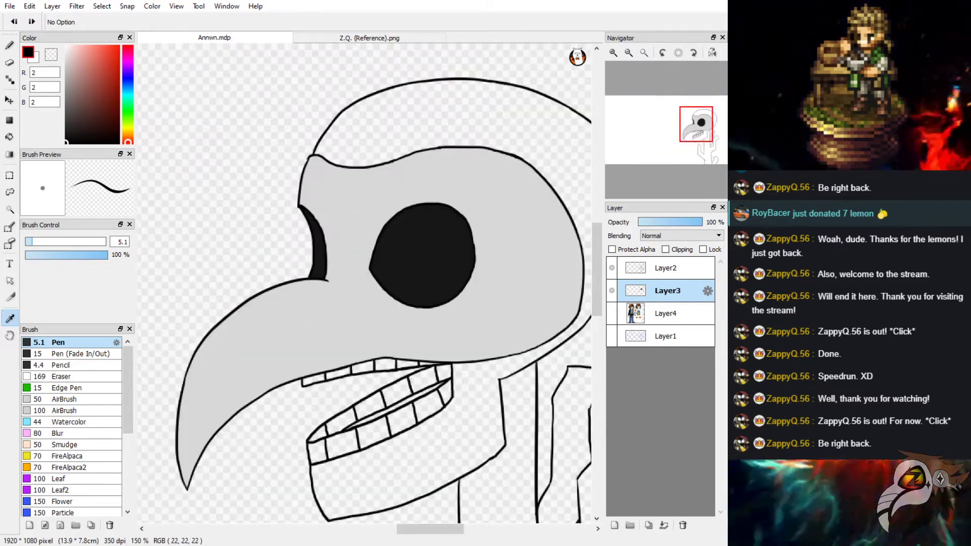
Select the light grey area of the bird-skull mask with the Magic Wand.
{"action": "scroll", "coordinate": [338, 212], "scroll_direction": "down", "scroll_amount": 1}
{"action": "scroll", "coordinate": [331, 240], "scroll_direction": "up", "scroll_amount": 1}
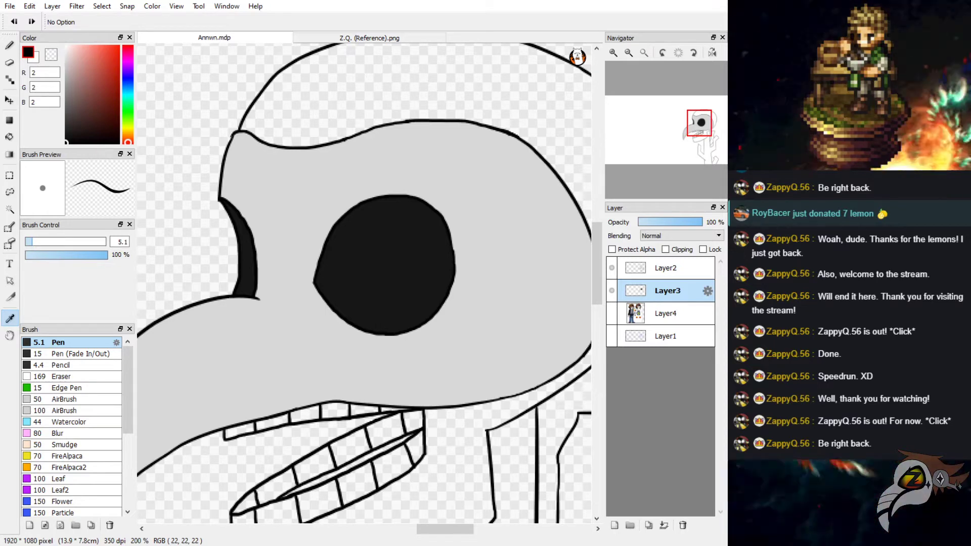
{"action": "scroll", "coordinate": [589, 308], "scroll_direction": "down", "scroll_amount": 1}
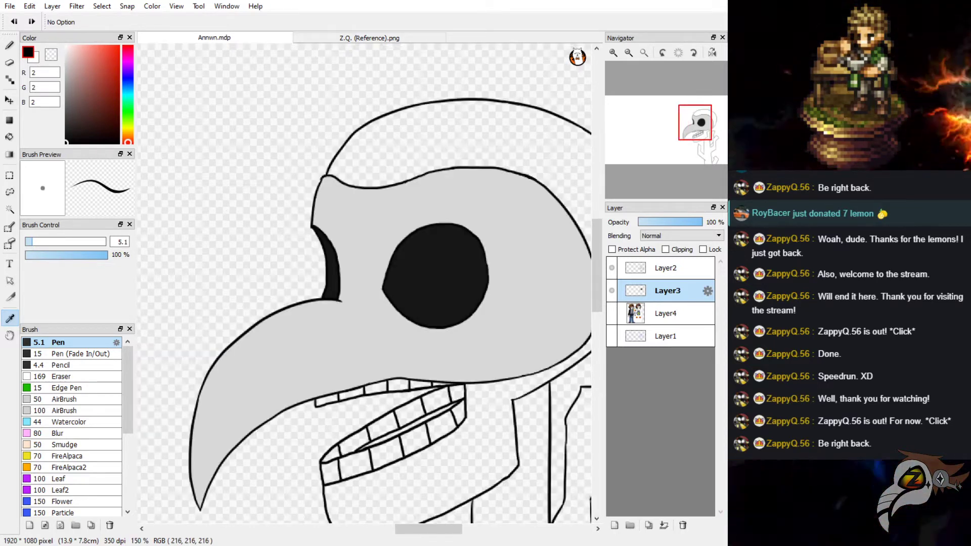
{"action": "left_click", "coordinate": [9, 210]}
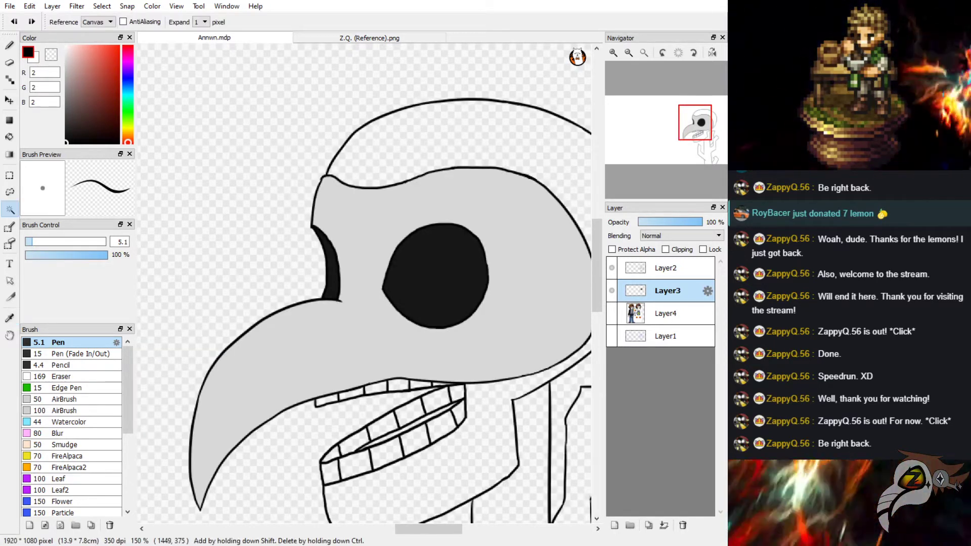
{"action": "left_click", "coordinate": [360, 242]}
{"action": "scroll", "coordinate": [310, 302], "scroll_direction": "down", "scroll_amount": 1}
{"action": "scroll", "coordinate": [407, 335], "scroll_direction": "up", "scroll_amount": 1}
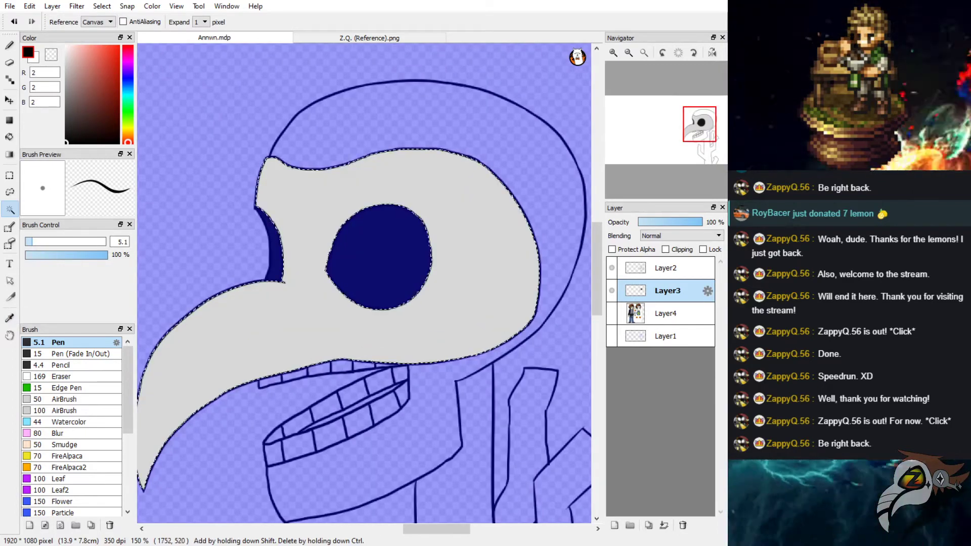
Show the Layer1 sketch and lower the opacity of Layer3 to 64 %.
{"action": "left_click", "coordinate": [612, 336]}
{"action": "left_click", "coordinate": [506, 294]}
{"action": "left_click", "coordinate": [682, 222]}
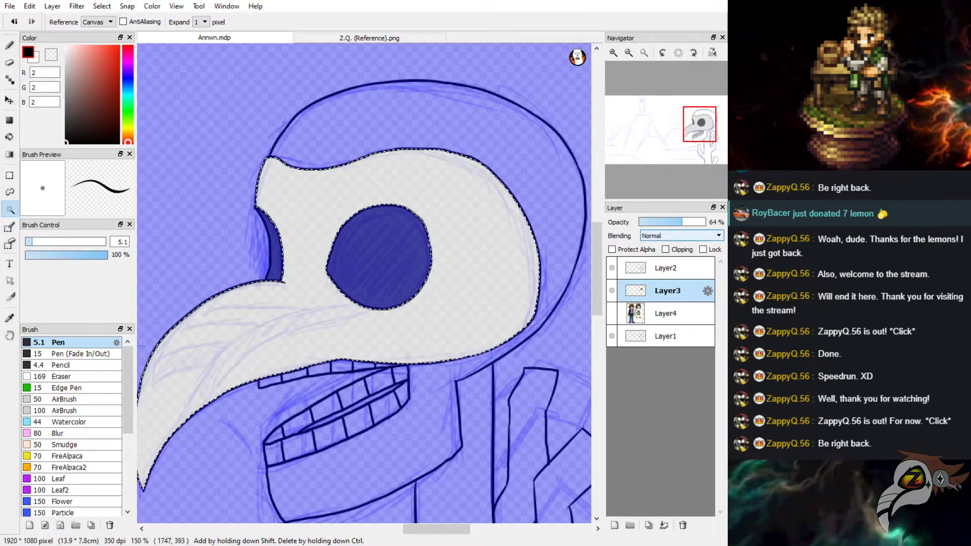
Draw a near-black Pen line just outside the round eye socket, along its front side and over its upper edge.
{"action": "scroll", "coordinate": [361, 236], "scroll_direction": "up", "scroll_amount": 2}
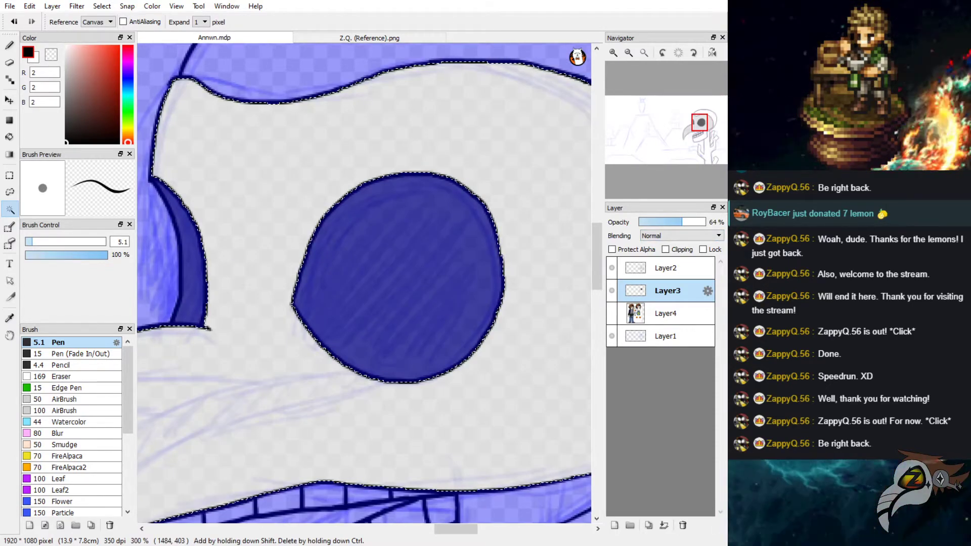
{"action": "key", "text": "b"}
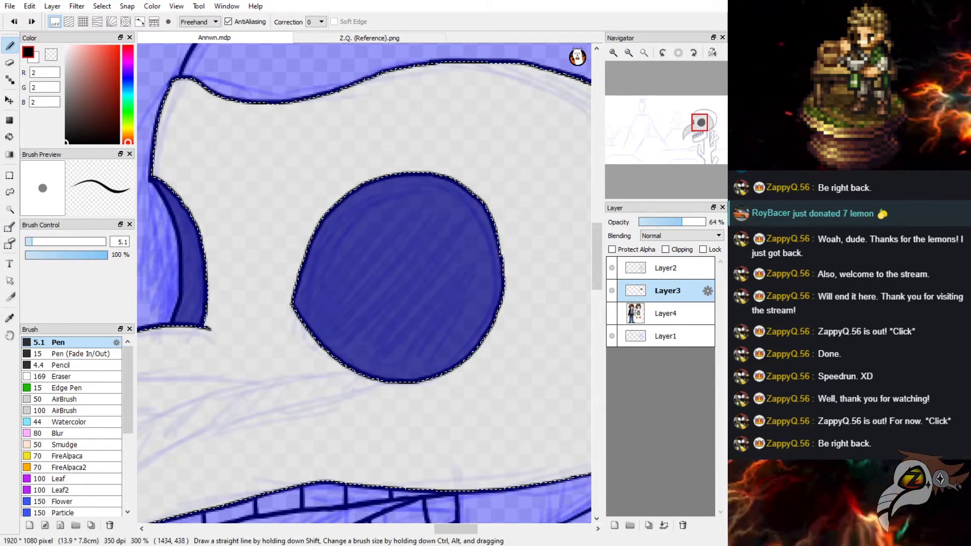
{"action": "key", "text": "ctrl+z"}
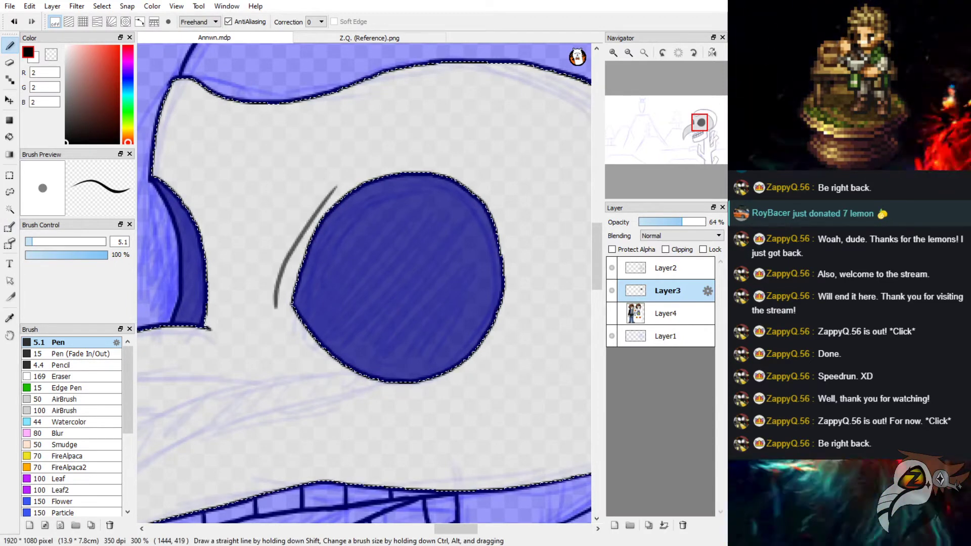
{"action": "key", "text": "ctrl+d"}
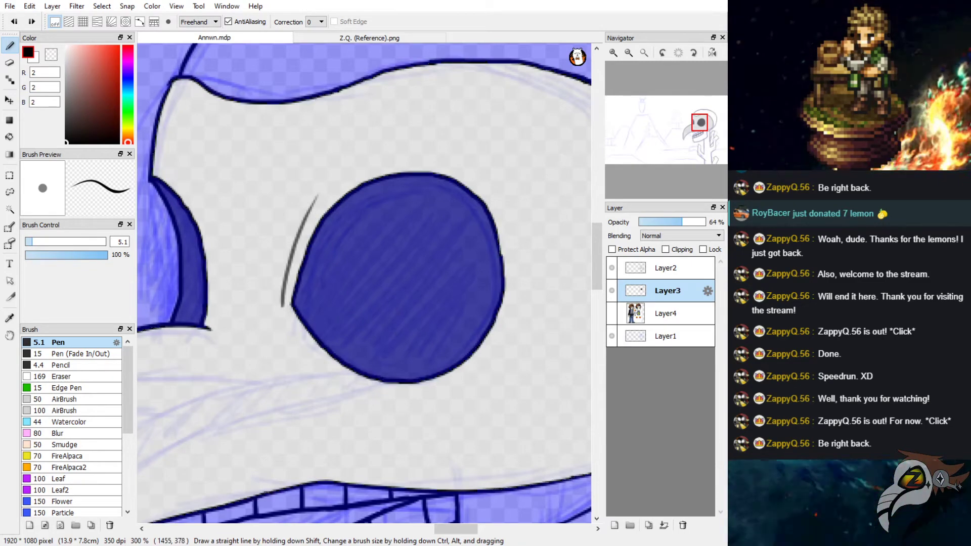
{"action": "key", "text": "ctrl+z"}
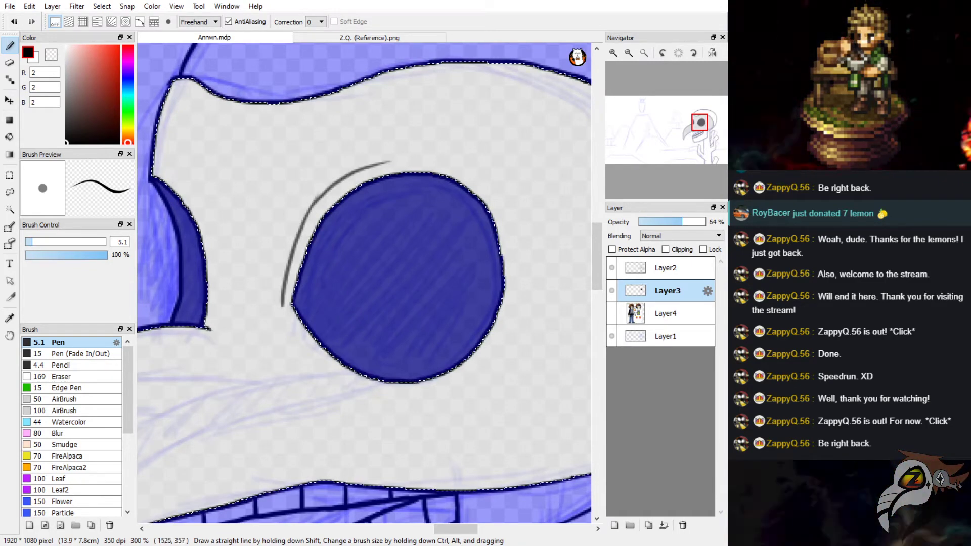
{"action": "left_click_drag", "start_coordinate": [378, 163], "coordinate": [465, 156]}
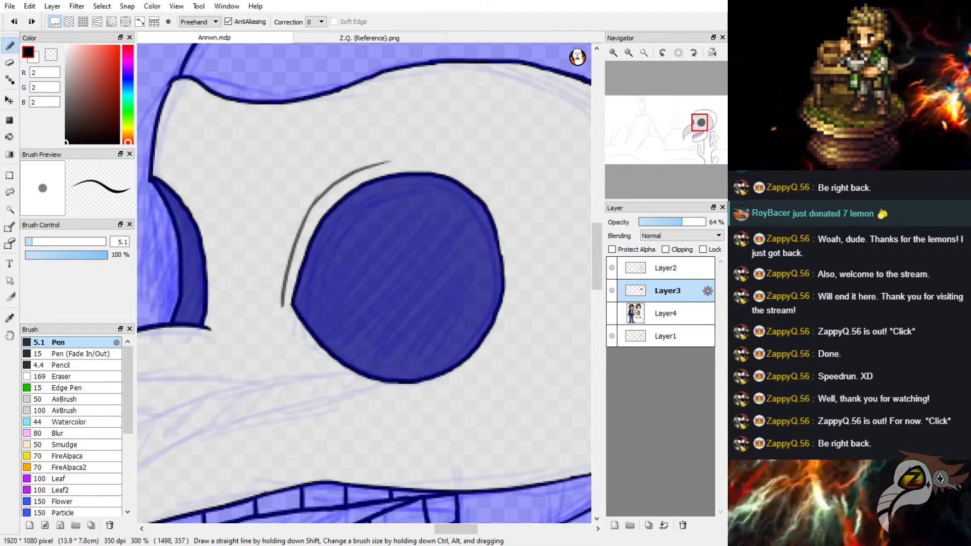
{"action": "left_click_drag", "start_coordinate": [385, 162], "coordinate": [468, 166]}
{"action": "left_click_drag", "start_coordinate": [384, 161], "coordinate": [454, 167]}
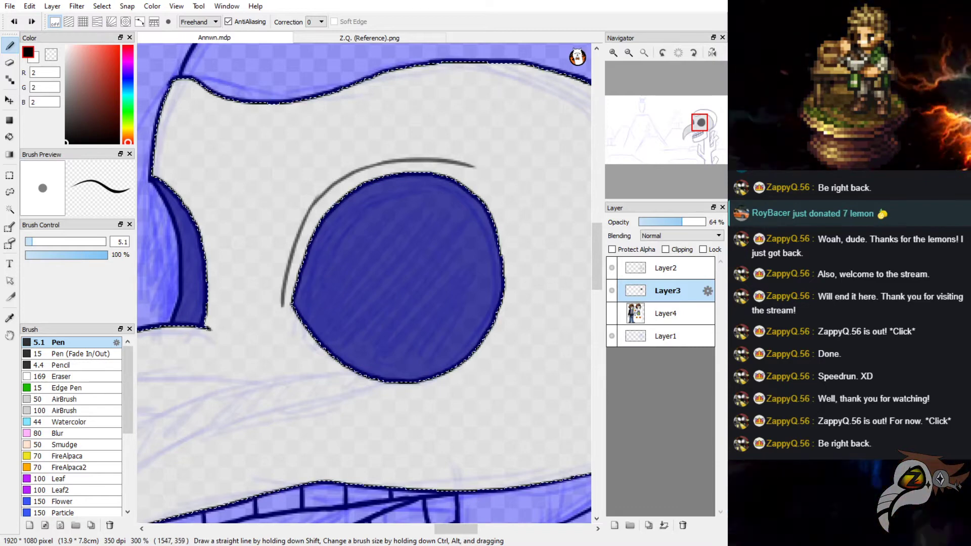
Extend the outer socket line down the back of the round eye socket and along its lower front edge.
{"action": "left_click_drag", "start_coordinate": [473, 165], "coordinate": [528, 268]}
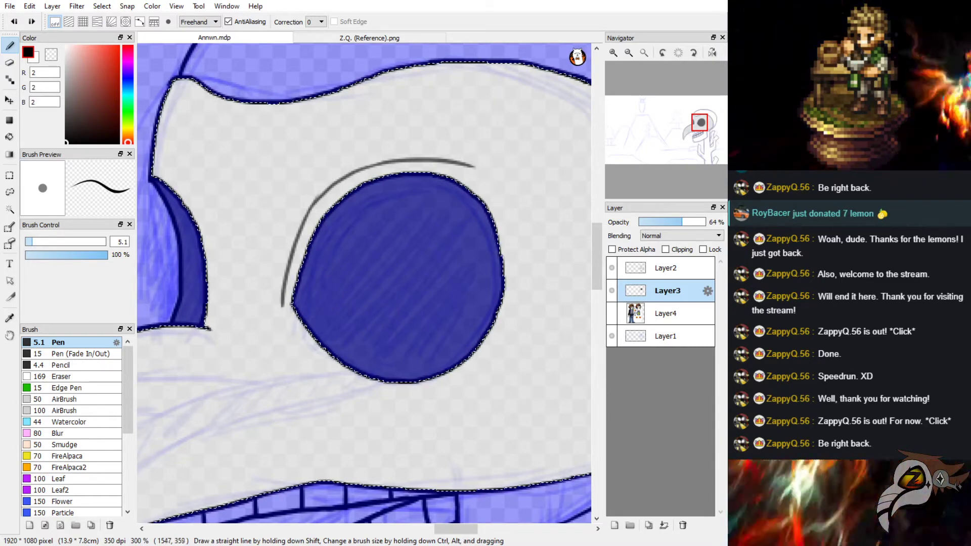
{"action": "key", "text": "ctrl+z"}
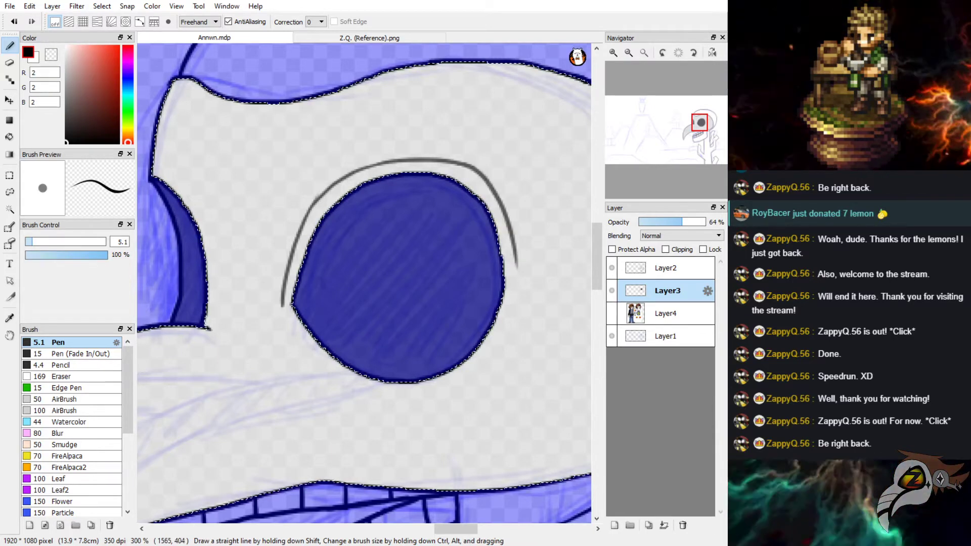
{"action": "left_click_drag", "start_coordinate": [517, 267], "coordinate": [503, 354]}
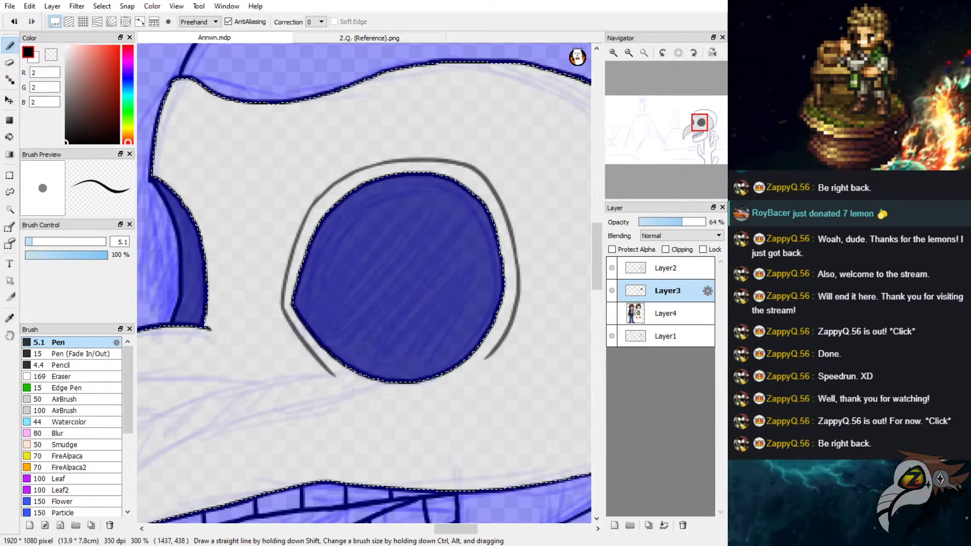
{"action": "left_click_drag", "start_coordinate": [282, 307], "coordinate": [334, 376]}
Close the outline beneath the round eye socket by joining its lower front and back ends.
{"action": "scroll", "coordinate": [365, 284], "scroll_direction": "down", "scroll_amount": 3}
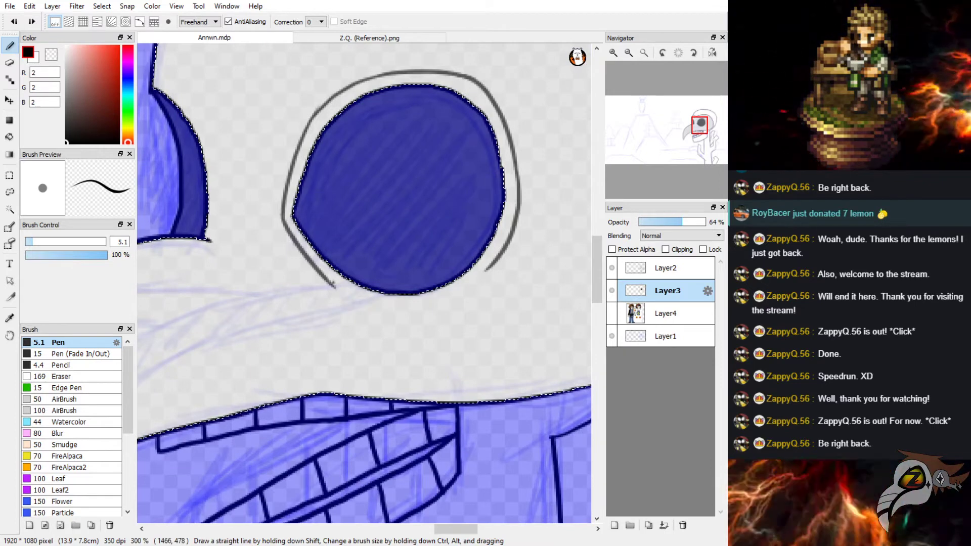
{"action": "key", "text": "ctrl+z"}
{"action": "left_click_drag", "start_coordinate": [337, 288], "coordinate": [363, 300]}
{"action": "left_click_drag", "start_coordinate": [428, 304], "coordinate": [439, 302]}
{"action": "mouse_move", "coordinate": [487, 269]}
{"action": "left_mouse_down"}
{"action": "mouse_move", "coordinate": [448, 295]}
{"action": "mouse_move", "coordinate": [501, 284]}
{"action": "left_mouse_up"}
{"action": "key", "text": "ctrl+z"}
{"action": "key", "text": "ctrl+z"}
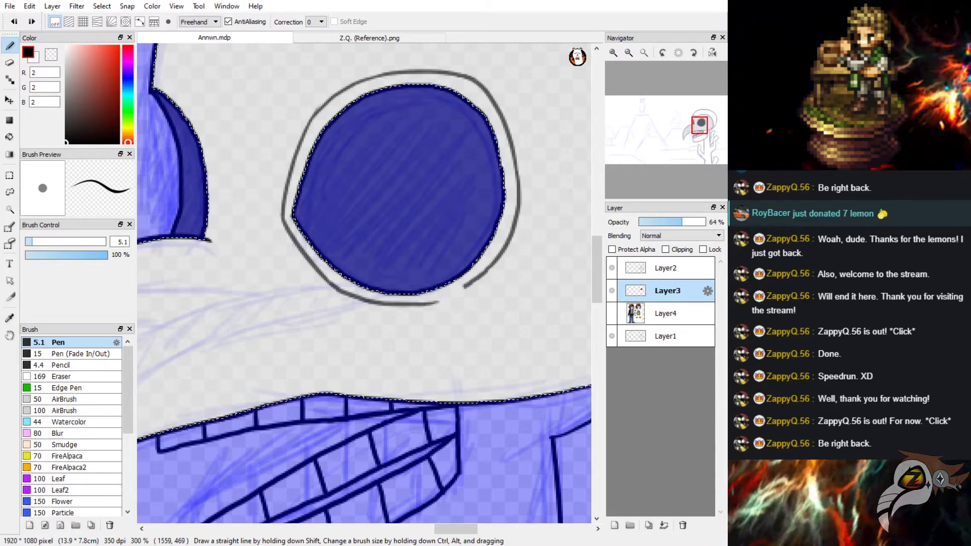
{"action": "left_click_drag", "start_coordinate": [465, 287], "coordinate": [444, 301]}
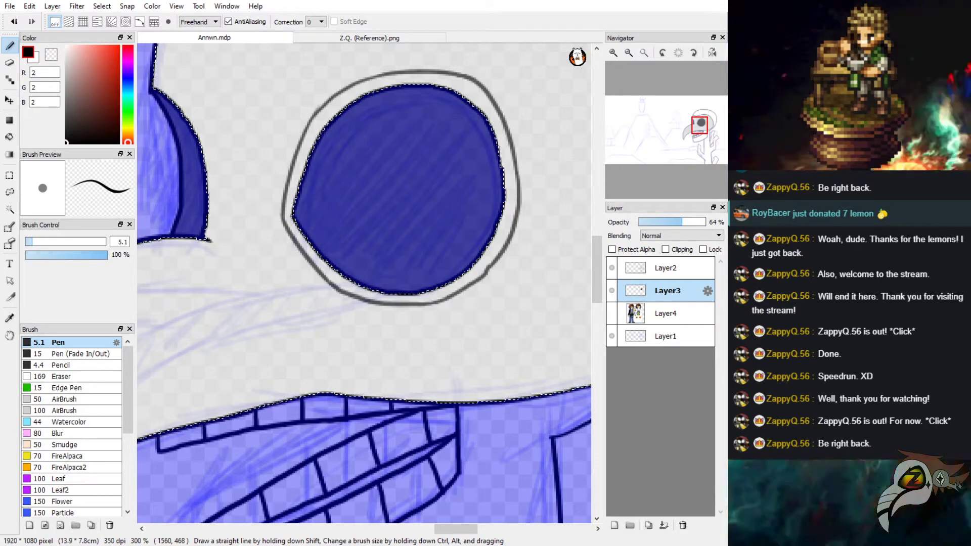
{"action": "key", "text": "ctrl+d"}
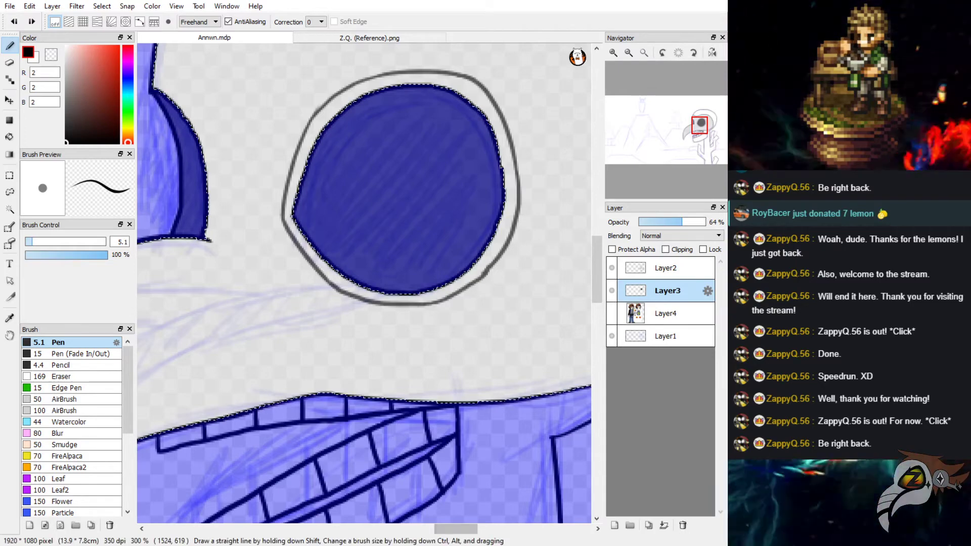
Draw a Pen line just outside the curved inner edge of the narrow front eye socket.
{"action": "left_click_drag", "start_coordinate": [455, 529], "coordinate": [443, 530]}
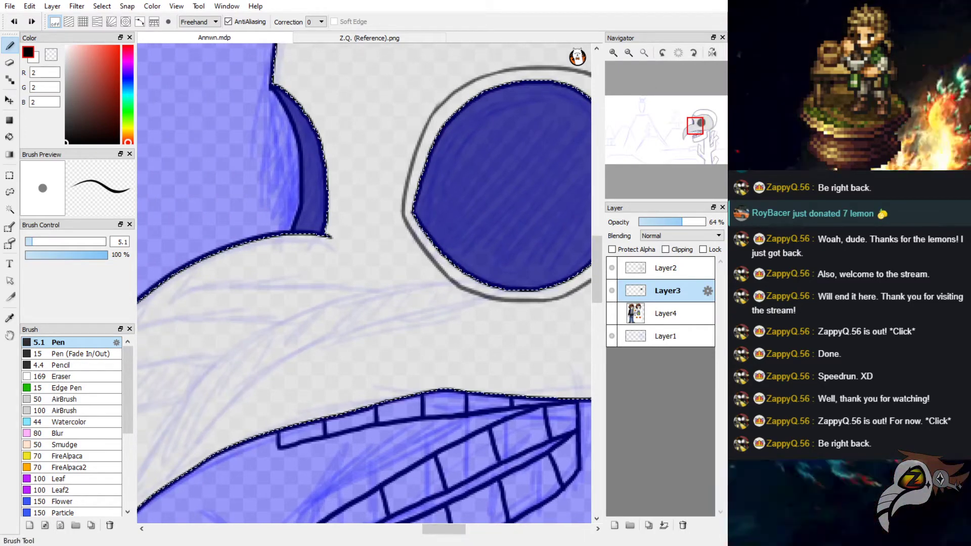
{"action": "left_click_drag", "start_coordinate": [274, 71], "coordinate": [318, 115]}
{"action": "key", "text": "ctrl+z"}
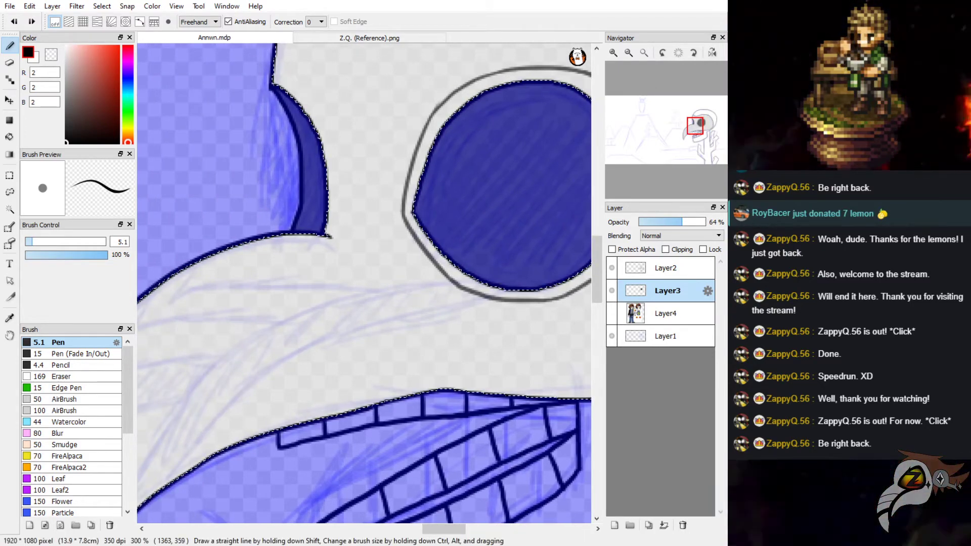
{"action": "left_click_drag", "start_coordinate": [275, 74], "coordinate": [319, 107]}
{"action": "key", "text": "ctrl+z"}
{"action": "left_click_drag", "start_coordinate": [274, 68], "coordinate": [316, 100]}
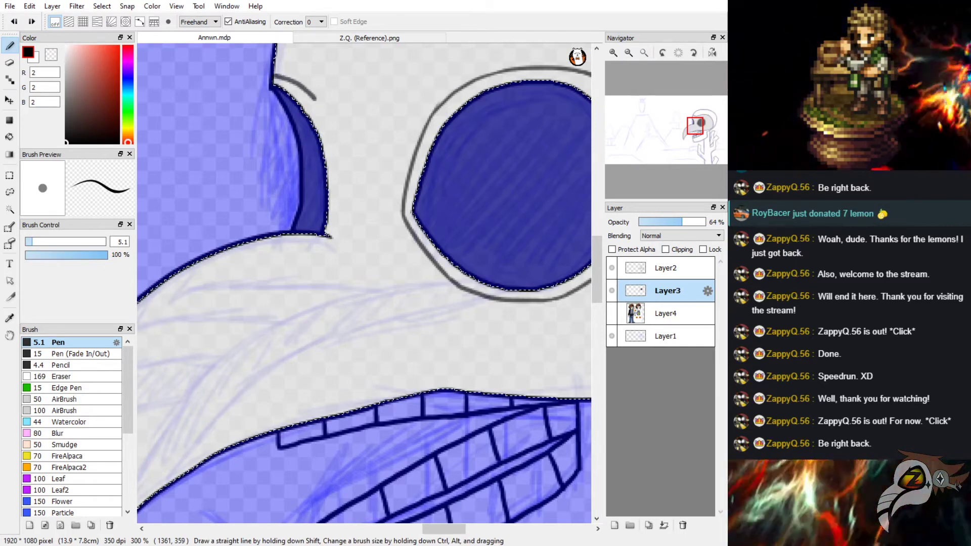
{"action": "key", "text": "ctrl+z"}
{"action": "left_click_drag", "start_coordinate": [274, 69], "coordinate": [319, 109]}
{"action": "key", "text": "ctrl+z"}
{"action": "key", "text": "ctrl+z"}
{"action": "key", "text": "ctrl+z"}
{"action": "left_click_drag", "start_coordinate": [274, 73], "coordinate": [326, 119]}
{"action": "key", "text": "ctrl+z"}
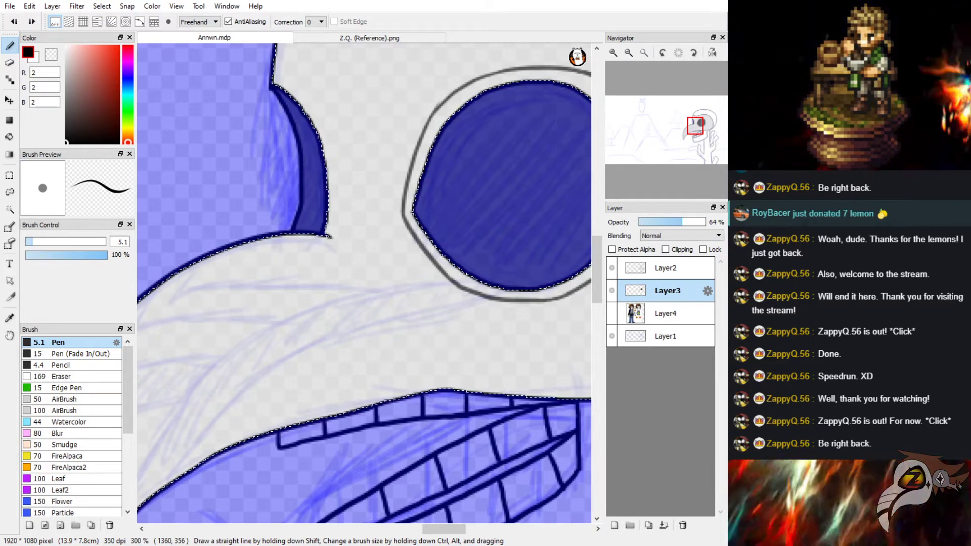
{"action": "left_click_drag", "start_coordinate": [273, 71], "coordinate": [326, 126]}
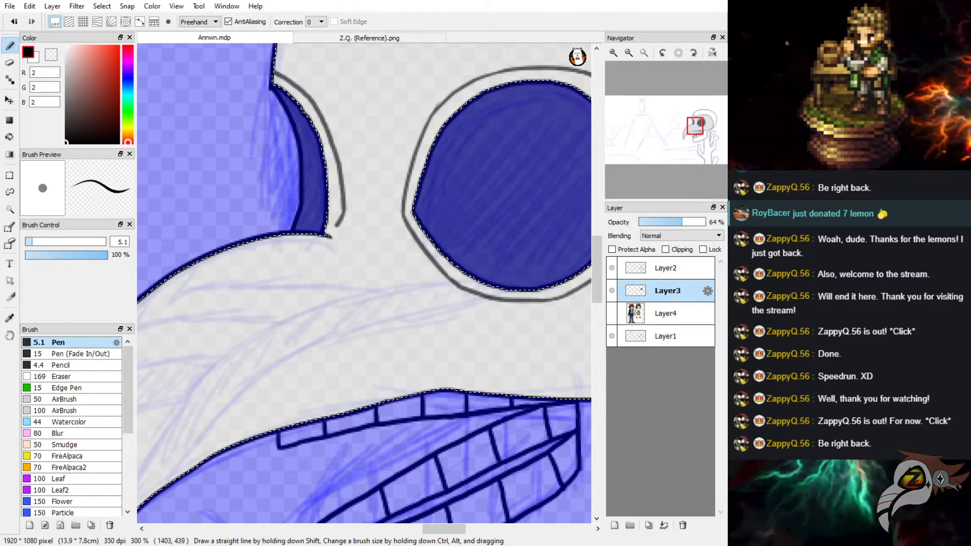
Join the lower end of the narrow socket's outer line to the socket's bottom corner with a short Pen stroke.
{"action": "key", "text": "ctrl+z"}
{"action": "left_click_drag", "start_coordinate": [344, 210], "coordinate": [335, 230]}
{"action": "key", "text": "ctrl+z"}
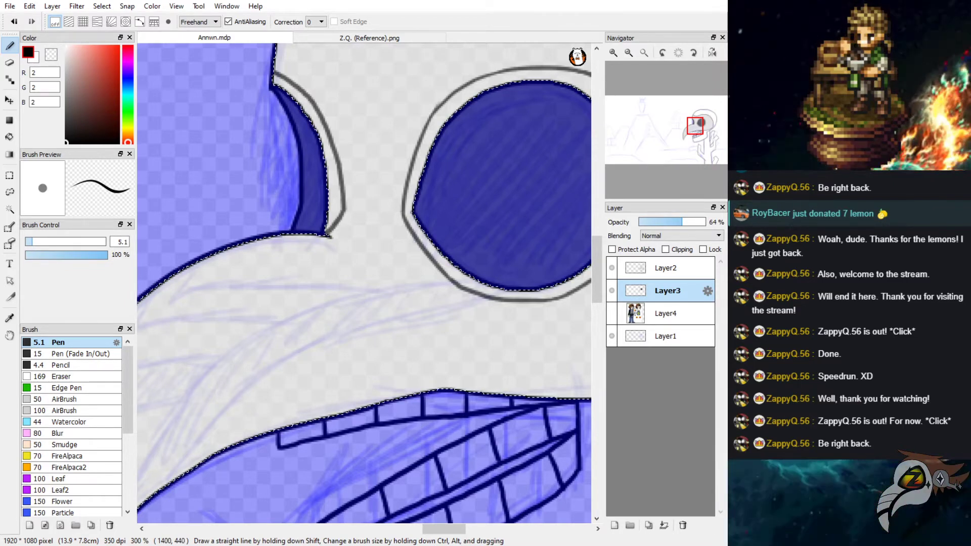
{"action": "key", "text": "ctrl+z"}
{"action": "key", "text": "ctrl+z"}
{"action": "left_click_drag", "start_coordinate": [344, 210], "coordinate": [333, 228]}
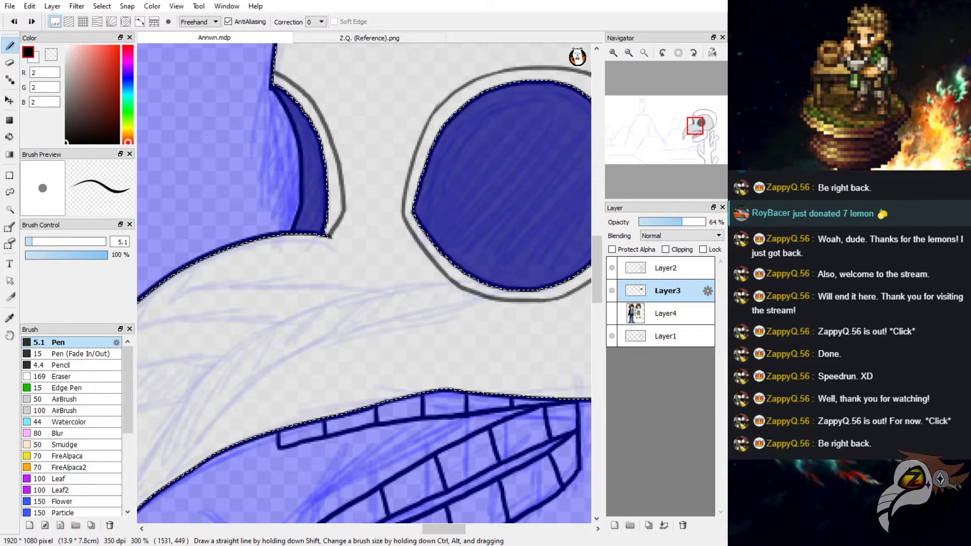
Draw a curved Pen line from beneath the round socket's outline down to the lower edge of the beak, following the sketch.
{"action": "left_click_drag", "start_coordinate": [597, 267], "coordinate": [597, 286]}
{"action": "scroll", "coordinate": [365, 284], "scroll_direction": "up", "scroll_amount": 1}
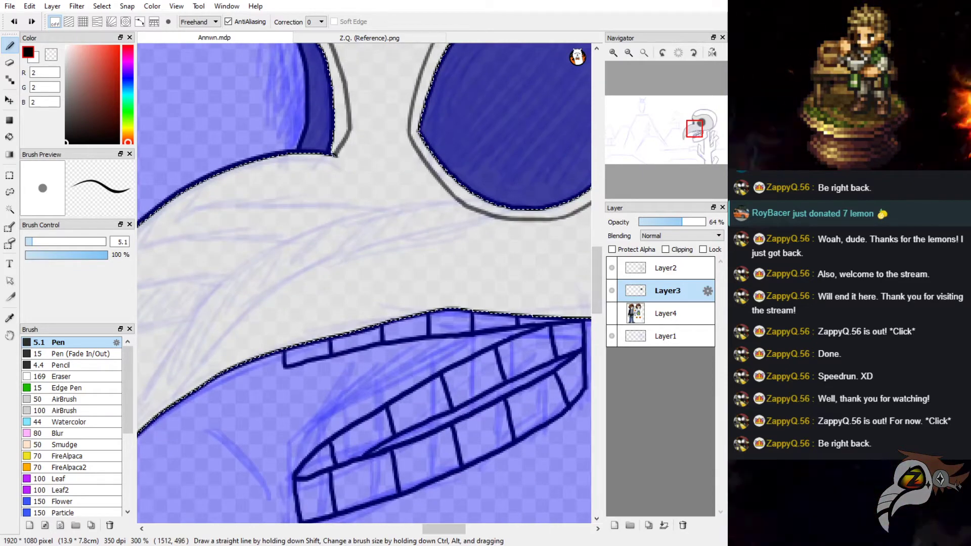
{"action": "left_click_drag", "start_coordinate": [443, 529], "coordinate": [438, 529]}
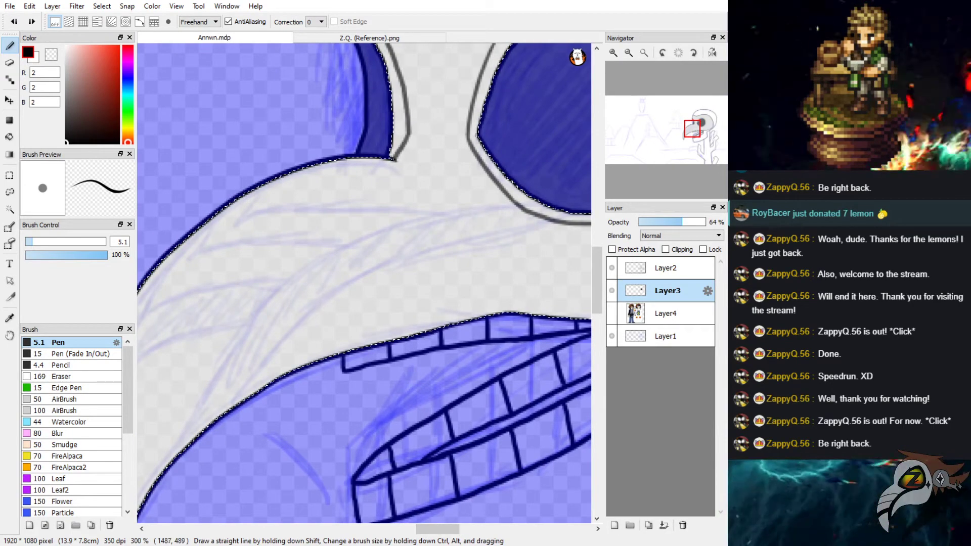
{"action": "left_click_drag", "start_coordinate": [540, 219], "coordinate": [284, 337]}
{"action": "key", "text": "ctrl+z"}
{"action": "mouse_move", "coordinate": [551, 221]}
{"action": "left_mouse_down"}
{"action": "mouse_move", "coordinate": [451, 257]}
{"action": "mouse_move", "coordinate": [315, 360]}
{"action": "left_mouse_up"}
{"action": "key", "text": "ctrl+z"}
{"action": "left_click_drag", "start_coordinate": [546, 221], "coordinate": [238, 400]}
{"action": "key", "text": "ctrl+z"}
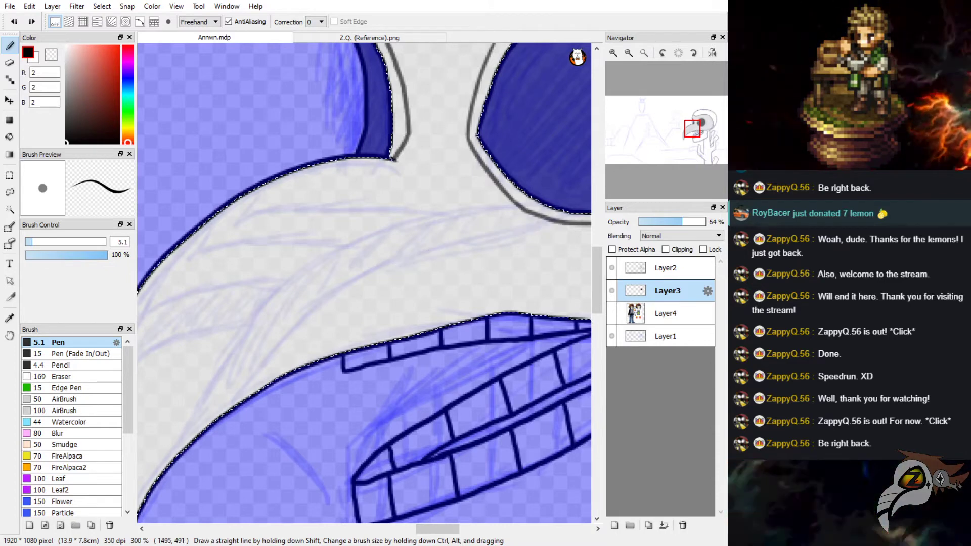
{"action": "left_click_drag", "start_coordinate": [547, 221], "coordinate": [230, 405]}
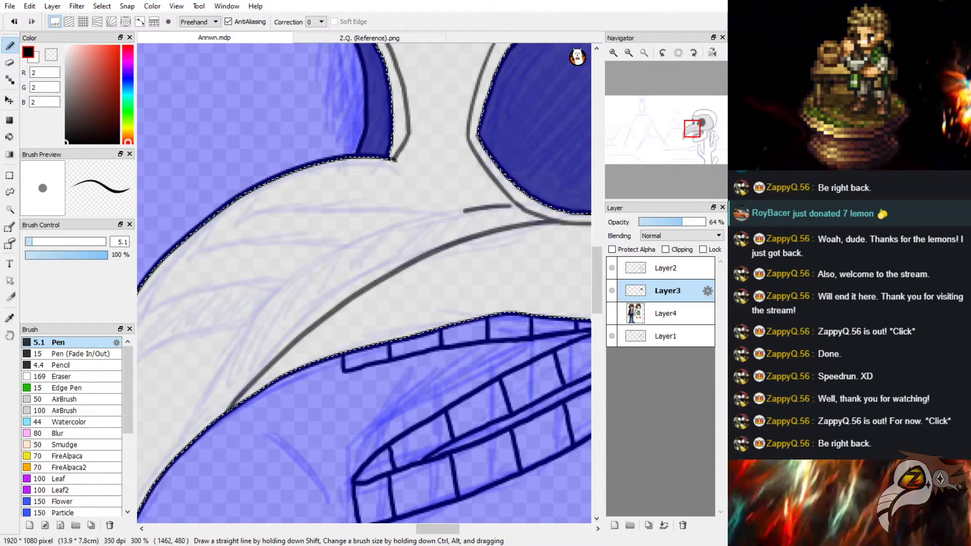
Draw a second curved Pen line above the first, from the round socket's outline down to the beak's lower edge.
{"action": "left_click_drag", "start_coordinate": [465, 211], "coordinate": [191, 385]}
{"action": "key", "text": "ctrl+z"}
{"action": "mouse_move", "coordinate": [517, 205]}
{"action": "left_mouse_down"}
{"action": "mouse_move", "coordinate": [465, 212]}
{"action": "mouse_move", "coordinate": [273, 315]}
{"action": "mouse_move", "coordinate": [216, 419]}
{"action": "left_mouse_up"}
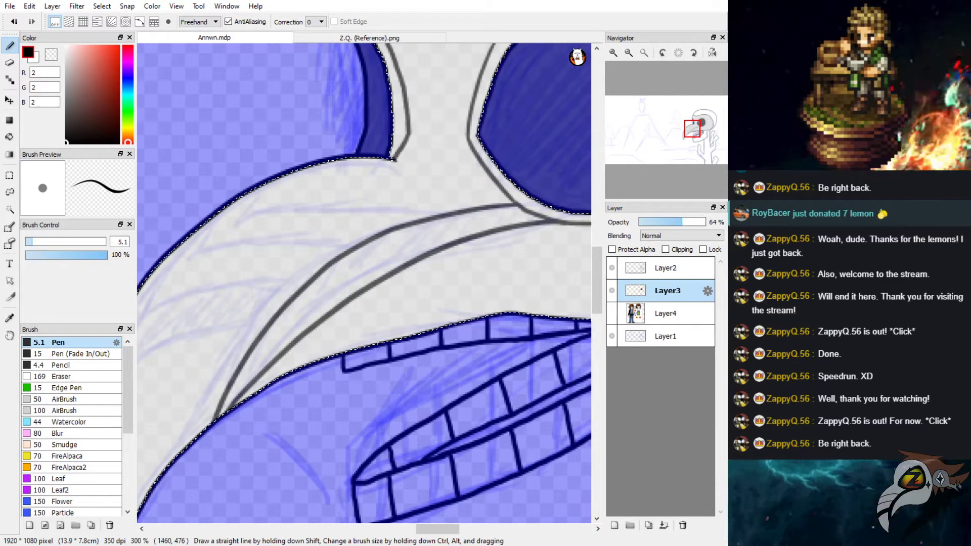
{"action": "key", "text": "ctrl+z"}
{"action": "left_click_drag", "start_coordinate": [462, 209], "coordinate": [217, 415]}
{"action": "key", "text": "ctrl+z"}
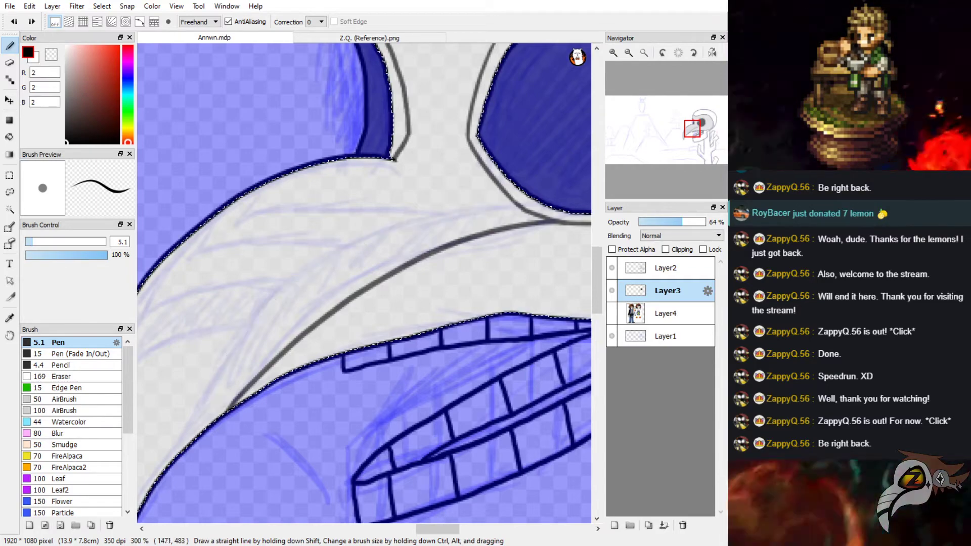
{"action": "mouse_move", "coordinate": [501, 208]}
{"action": "left_mouse_down"}
{"action": "mouse_move", "coordinate": [270, 314]}
{"action": "mouse_move", "coordinate": [228, 374]}
{"action": "left_mouse_up"}
{"action": "key", "text": "ctrl+z"}
{"action": "left_click_drag", "start_coordinate": [461, 212], "coordinate": [192, 403]}
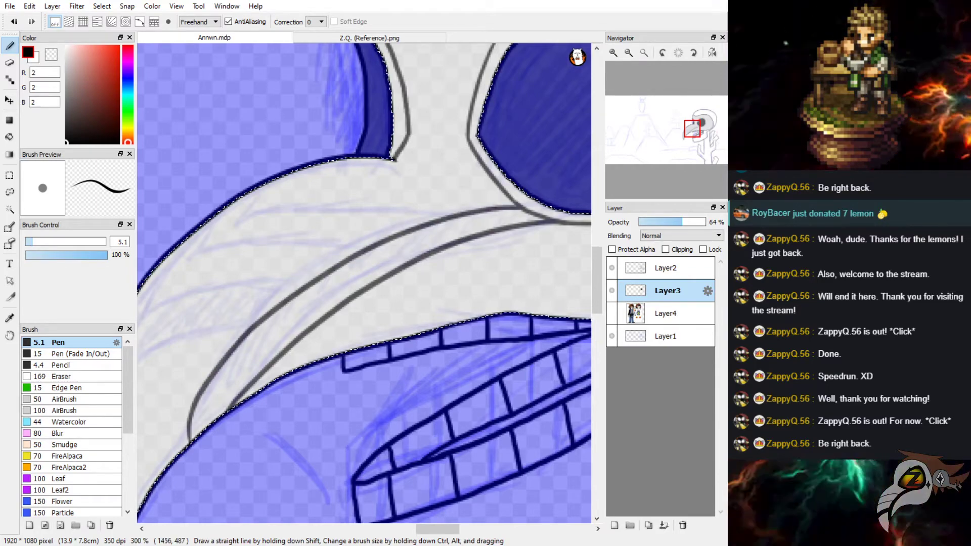
{"action": "key", "text": "ctrl+z"}
{"action": "left_click_drag", "start_coordinate": [461, 212], "coordinate": [191, 403]}
{"action": "key", "text": "ctrl+z"}
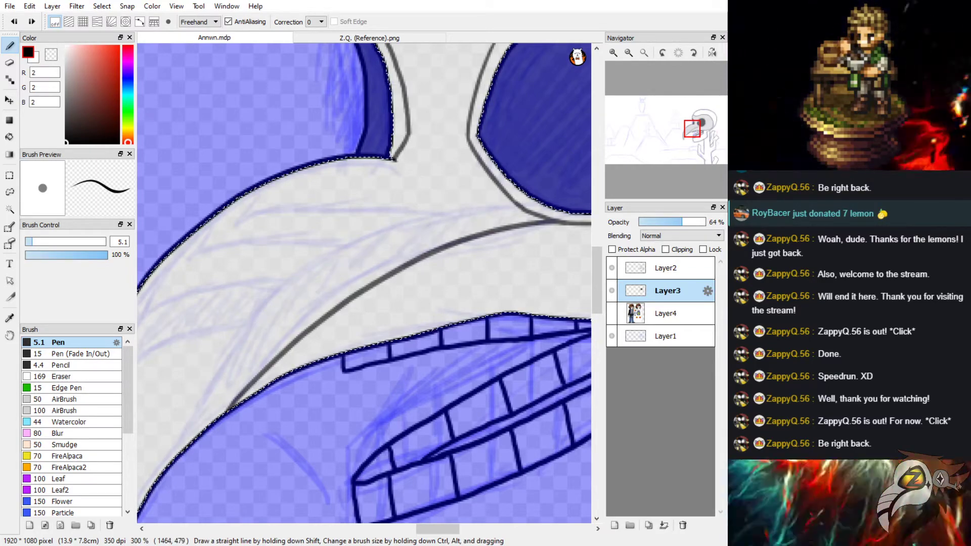
{"action": "left_click_drag", "start_coordinate": [512, 203], "coordinate": [182, 446]}
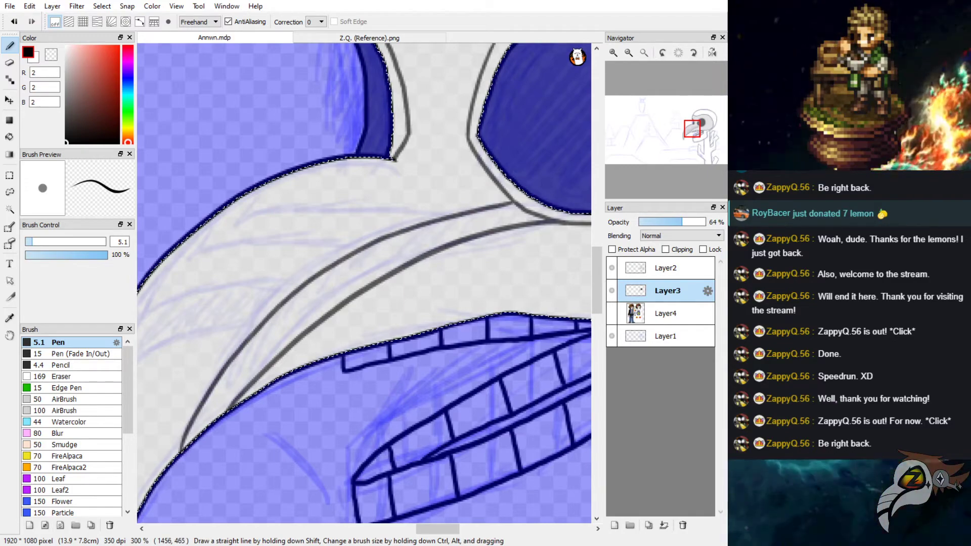
Draw a hooked Pen line from the beak's upper curved marking out to the beak's top edge, following the sketch.
{"action": "left_click_drag", "start_coordinate": [438, 529], "coordinate": [424, 529]}
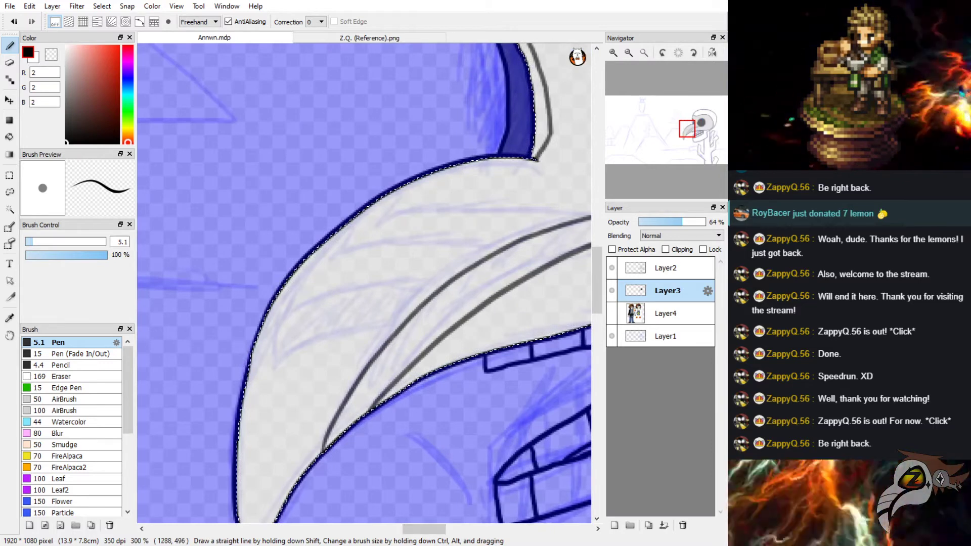
{"action": "left_click_drag", "start_coordinate": [444, 286], "coordinate": [284, 334]}
{"action": "key", "text": "ctrl+z"}
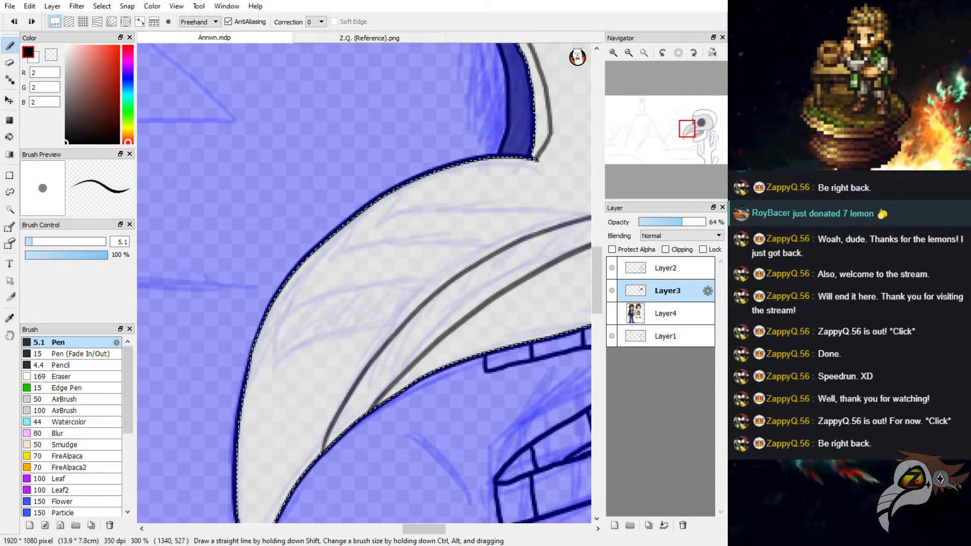
{"action": "left_click_drag", "start_coordinate": [445, 284], "coordinate": [336, 299]}
{"action": "key", "text": "ctrl+z"}
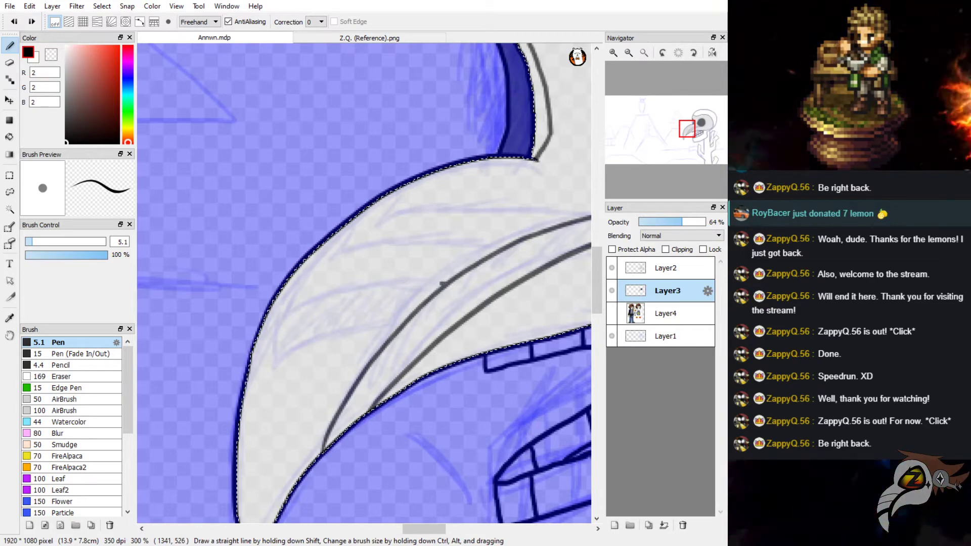
{"action": "mouse_move", "coordinate": [442, 282]}
{"action": "left_mouse_down"}
{"action": "mouse_move", "coordinate": [352, 291]}
{"action": "mouse_move", "coordinate": [288, 312]}
{"action": "mouse_move", "coordinate": [286, 281]}
{"action": "left_mouse_up"}
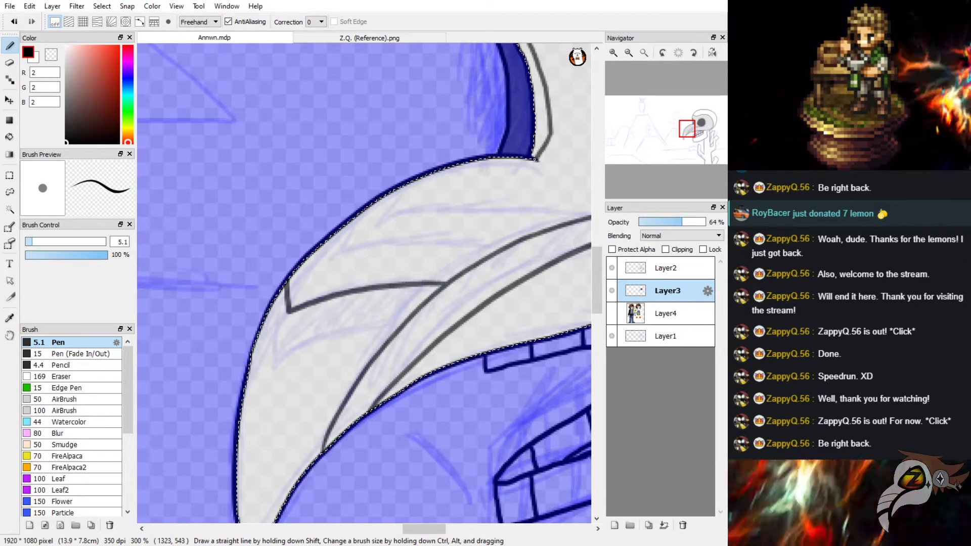
Draw a matching hooked Pen line just below the first, from the curved marking to the beak's front edge.
{"action": "mouse_move", "coordinate": [400, 324]}
{"action": "left_mouse_down"}
{"action": "mouse_move", "coordinate": [276, 362]}
{"action": "mouse_move", "coordinate": [266, 319]}
{"action": "left_mouse_up"}
{"action": "mouse_move", "coordinate": [424, 529]}
{"action": "left_mouse_down"}
{"action": "mouse_move", "coordinate": [409, 529]}
{"action": "mouse_move", "coordinate": [433, 529]}
{"action": "left_mouse_up"}
{"action": "key", "text": "ctrl+z"}
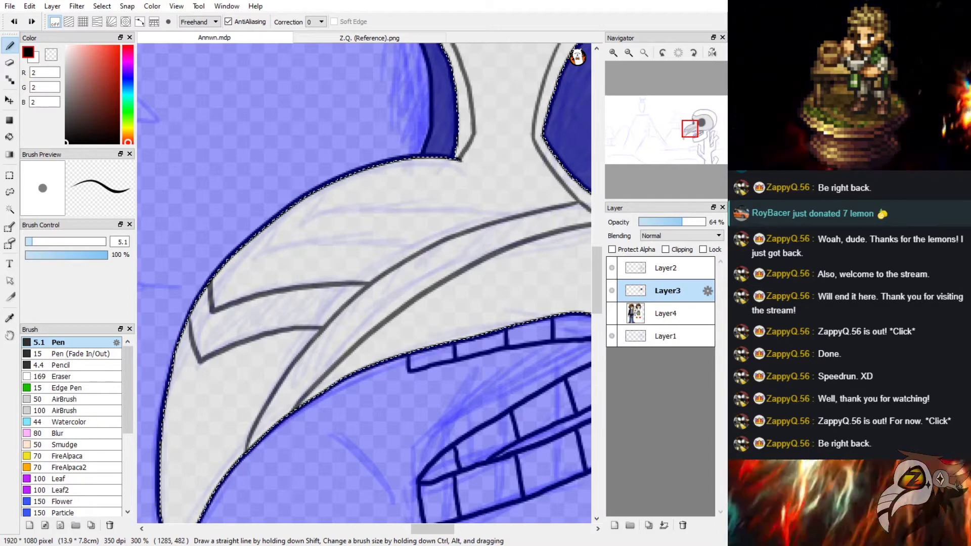
Draw two more hooked Pen lines above the existing pair, running from the beak's top edge to the curved marking.
{"action": "left_click_drag", "start_coordinate": [266, 227], "coordinate": [243, 265]}
{"action": "key", "text": "ctrl+z"}
{"action": "mouse_move", "coordinate": [265, 228]}
{"action": "left_mouse_down"}
{"action": "mouse_move", "coordinate": [253, 256]}
{"action": "mouse_move", "coordinate": [323, 240]}
{"action": "mouse_move", "coordinate": [427, 249]}
{"action": "left_mouse_up"}
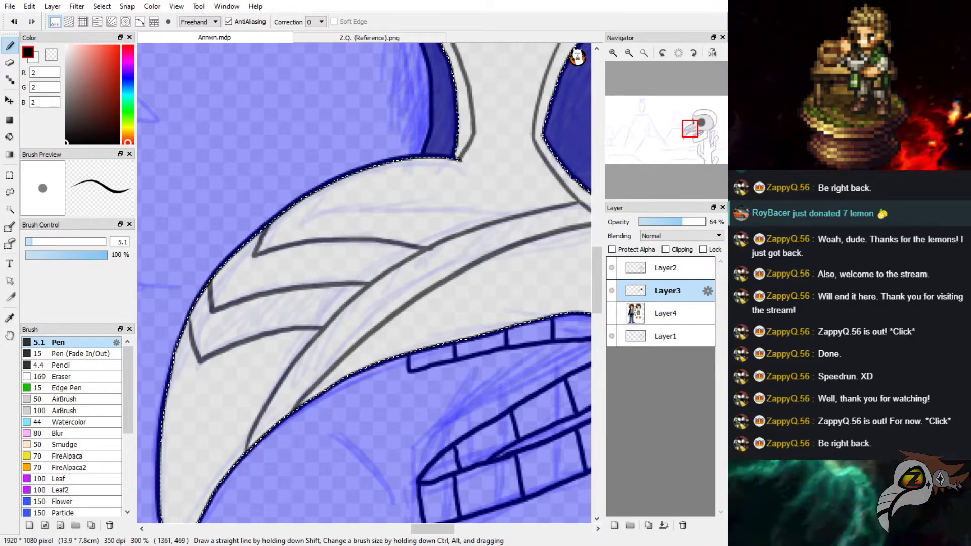
{"action": "mouse_move", "coordinate": [323, 189]}
{"action": "left_mouse_down"}
{"action": "mouse_move", "coordinate": [324, 214]}
{"action": "mouse_move", "coordinate": [444, 213]}
{"action": "mouse_move", "coordinate": [476, 222]}
{"action": "left_mouse_up"}
{"action": "key", "text": "ctrl+z"}
{"action": "mouse_move", "coordinate": [317, 193]}
{"action": "left_mouse_down"}
{"action": "mouse_move", "coordinate": [306, 215]}
{"action": "mouse_move", "coordinate": [392, 206]}
{"action": "mouse_move", "coordinate": [478, 217]}
{"action": "left_mouse_up"}
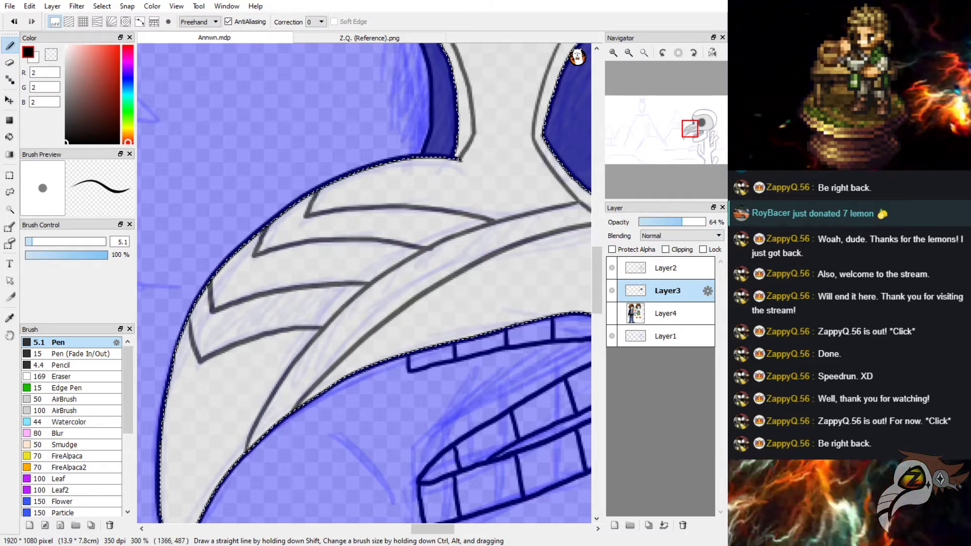
{"action": "key", "text": "ctrl+d"}
{"action": "key", "text": "ctrl+z"}
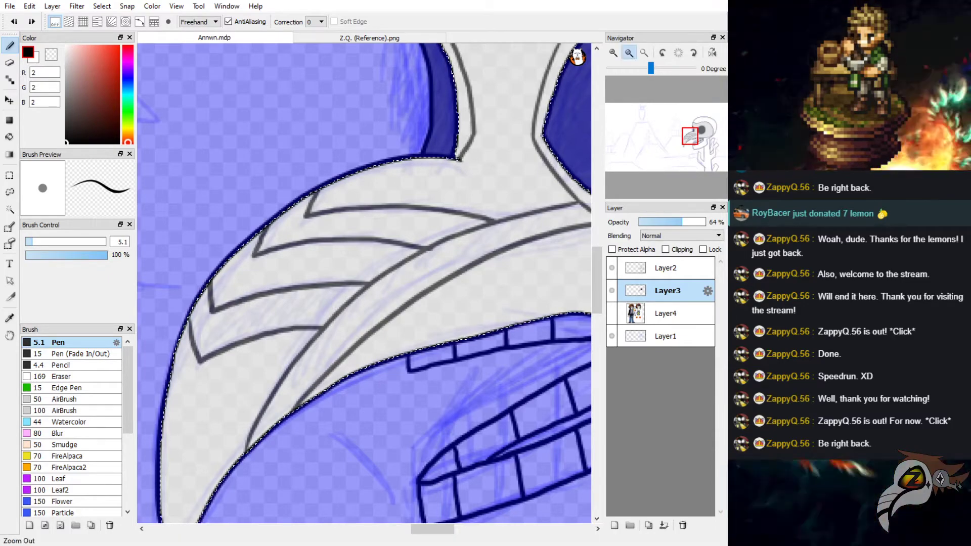
Set the opacity of Layer3 to 100 %.
{"action": "left_click", "coordinate": [629, 52]}
{"action": "left_click_drag", "start_coordinate": [424, 529], "coordinate": [433, 530]}
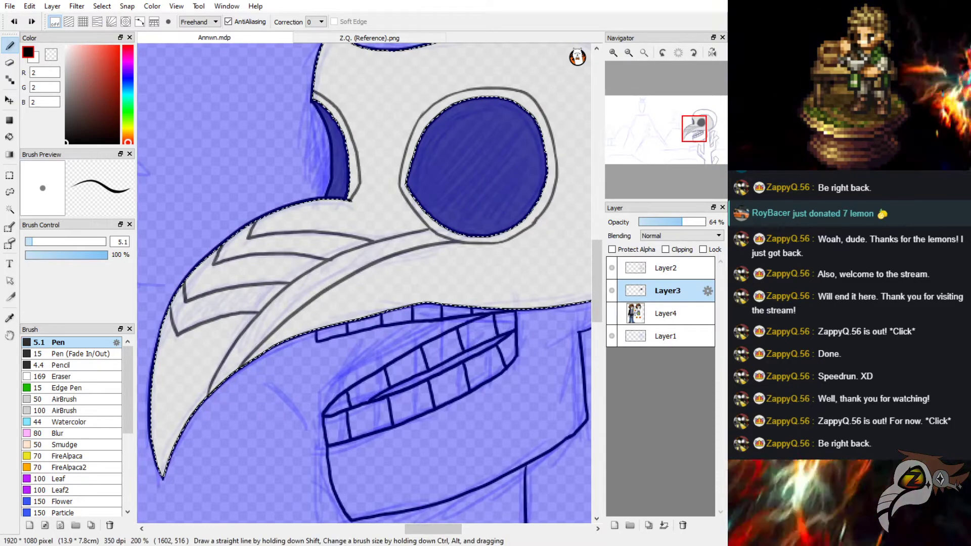
{"action": "left_click", "coordinate": [704, 222]}
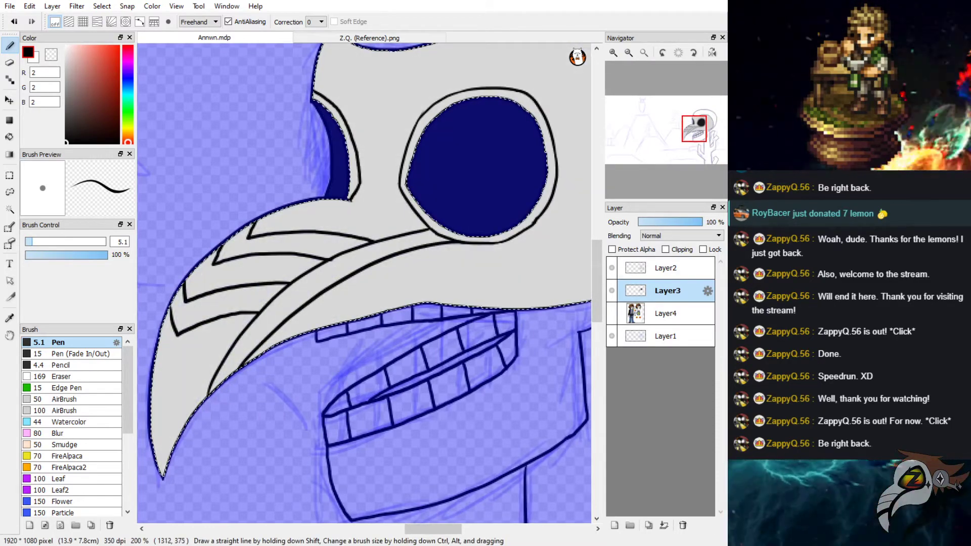
Bucket-fill both eye-socket rims, the long curved beak stripe and the lowest hooked band with near-black.
{"action": "left_click", "coordinate": [9, 137]}
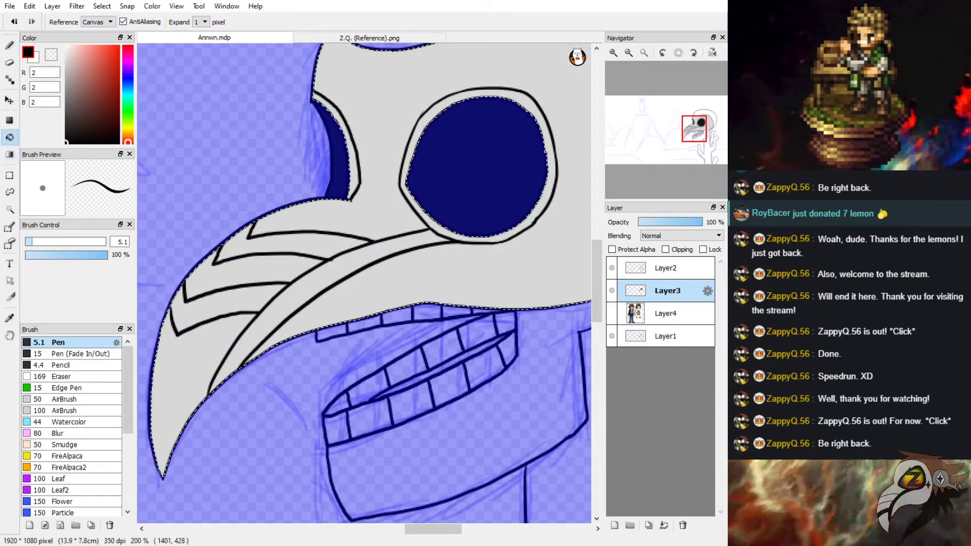
{"action": "left_click", "coordinate": [354, 175]}
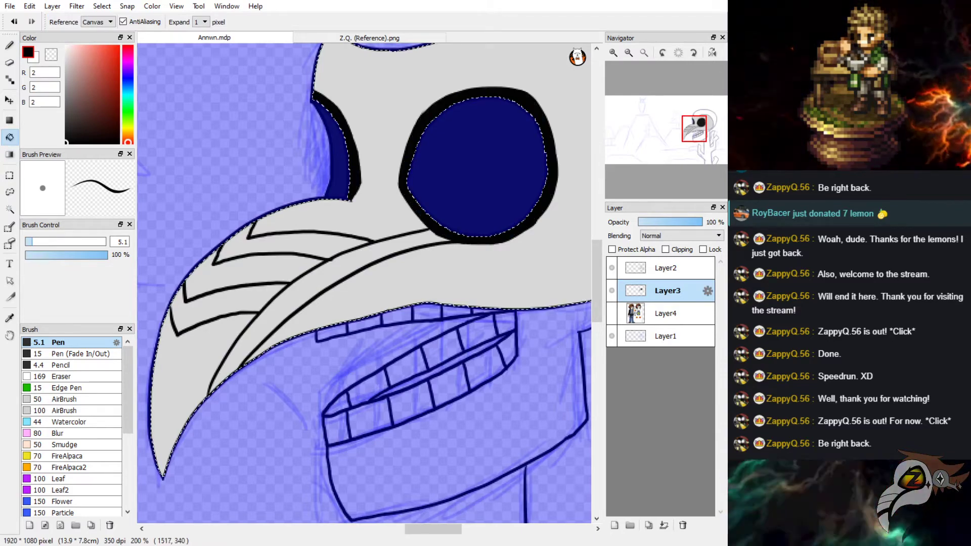
{"action": "left_click", "coordinate": [338, 270]}
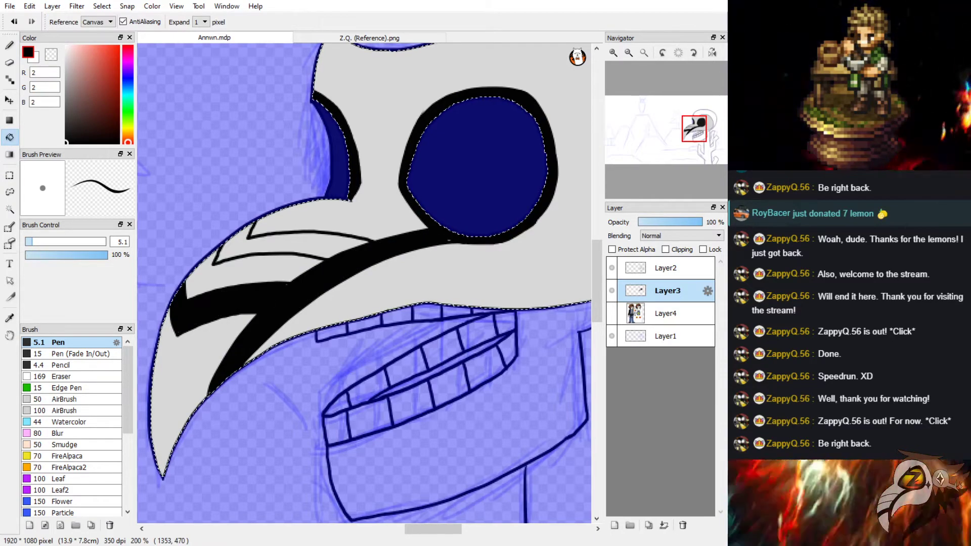
{"action": "key", "text": "b"}
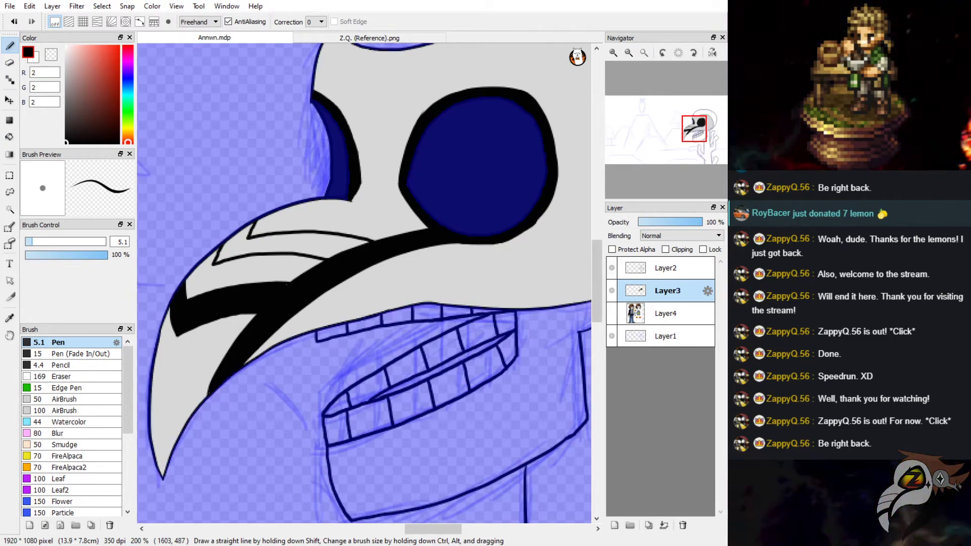
Hide the Layer1 sketch and clear the selection around the mask.
{"action": "scroll", "coordinate": [365, 283], "scroll_direction": "up", "scroll_amount": 4}
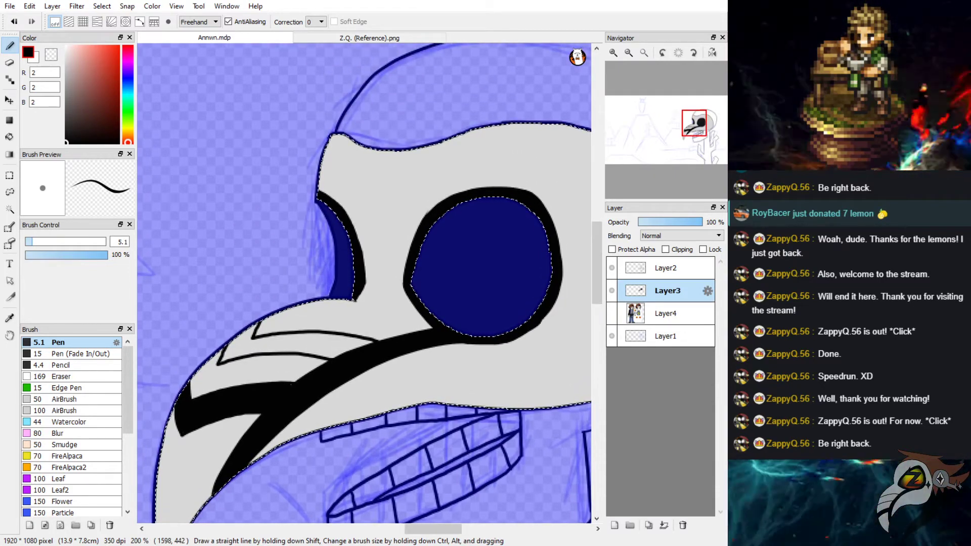
{"action": "scroll", "coordinate": [253, 399], "scroll_direction": "up", "scroll_amount": 2}
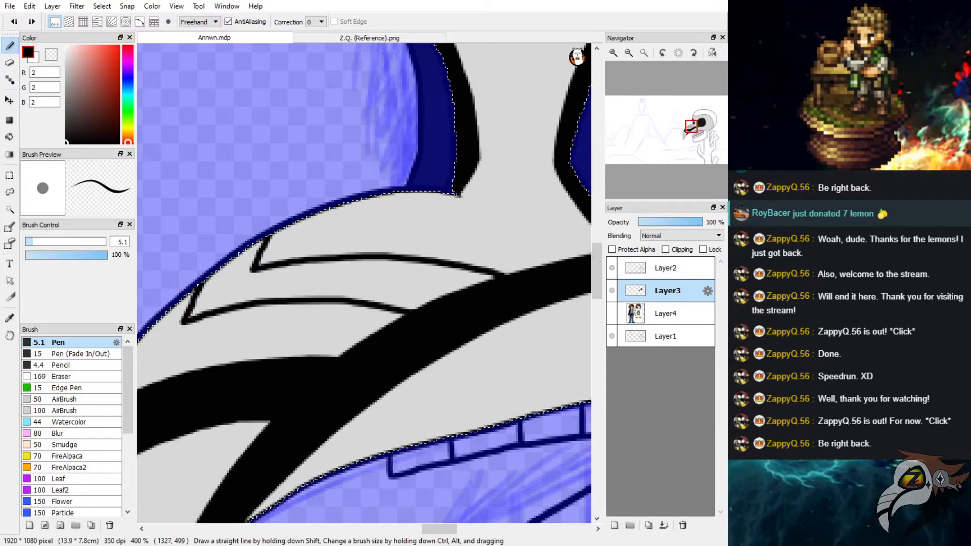
{"action": "scroll", "coordinate": [305, 299], "scroll_direction": "down", "scroll_amount": 1}
{"action": "scroll", "coordinate": [193, 354], "scroll_direction": "down", "scroll_amount": 1}
{"action": "scroll", "coordinate": [192, 354], "scroll_direction": "down", "scroll_amount": 1}
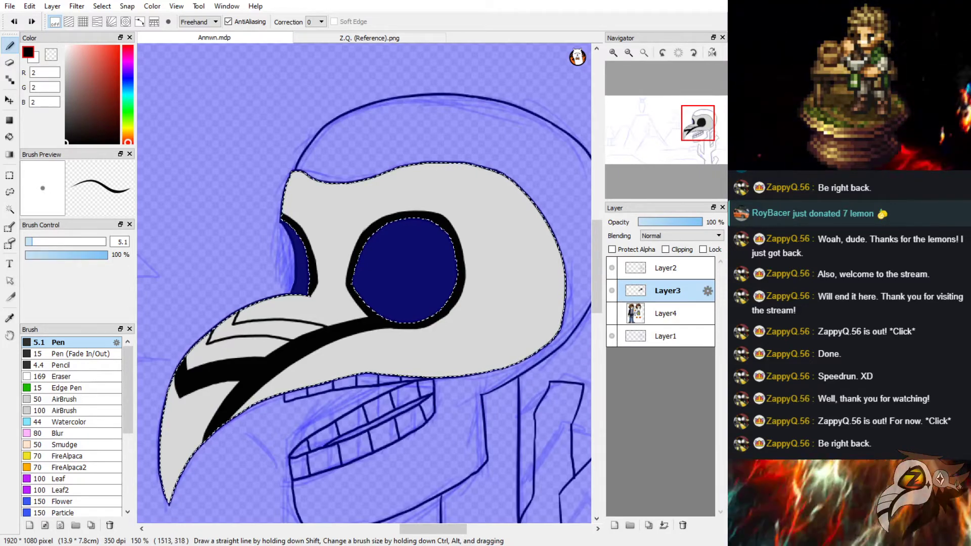
{"action": "scroll", "coordinate": [380, 216], "scroll_direction": "down", "scroll_amount": 1}
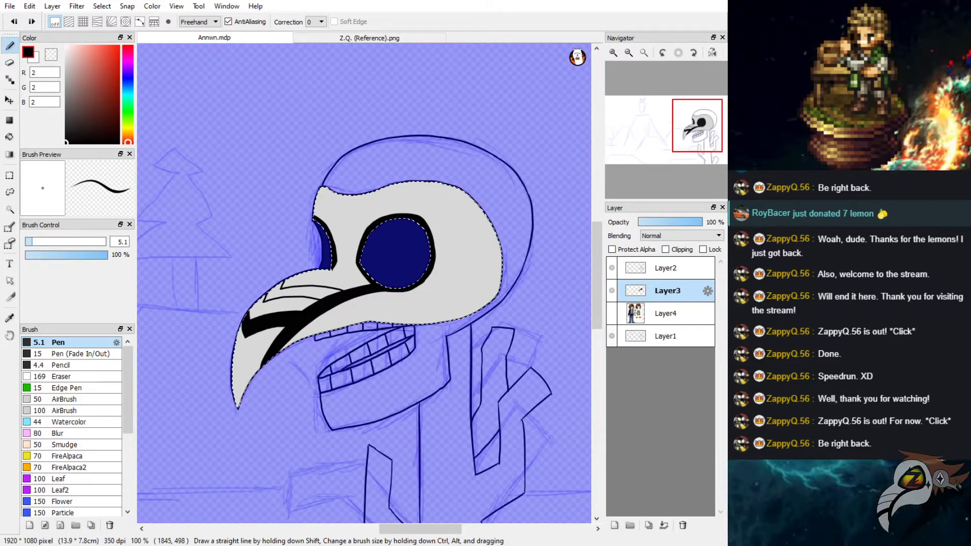
{"action": "left_click", "coordinate": [612, 336]}
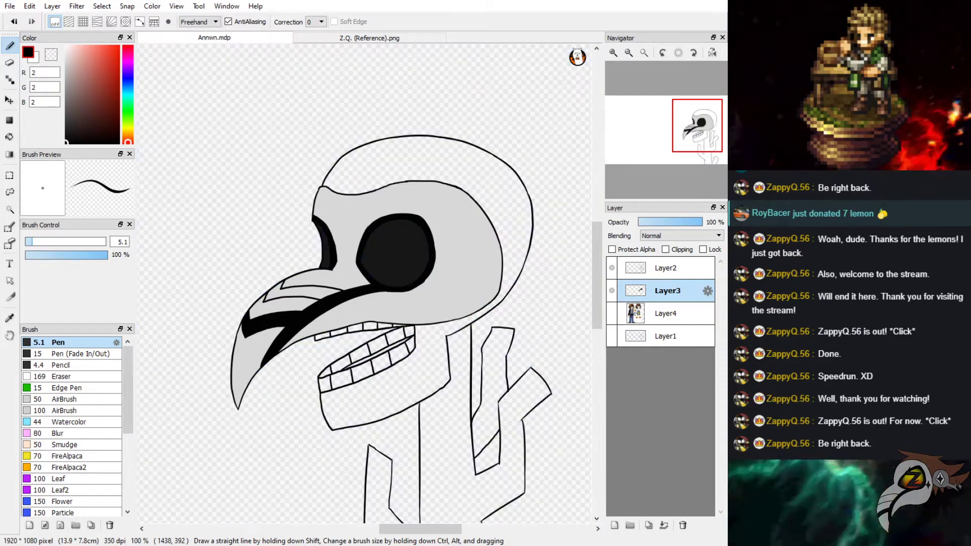
{"action": "key", "text": "ctrl+d"}
{"action": "left_click_drag", "start_coordinate": [336, 237], "coordinate": [309, 252]}
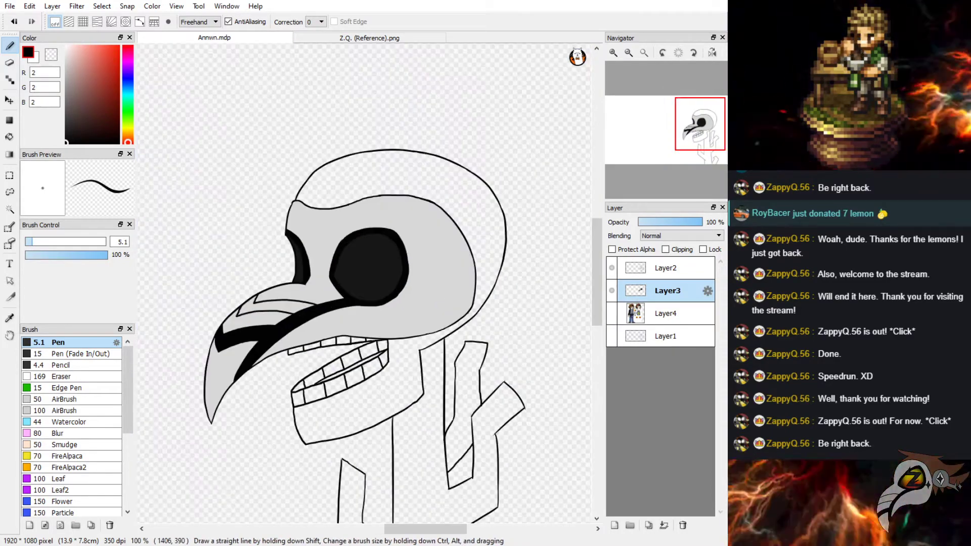
Try a bucket fill of light grey RGB 210 on the head and lower jaw, and undo it.
{"action": "left_click_drag", "start_coordinate": [66, 87], "coordinate": [65, 64]}
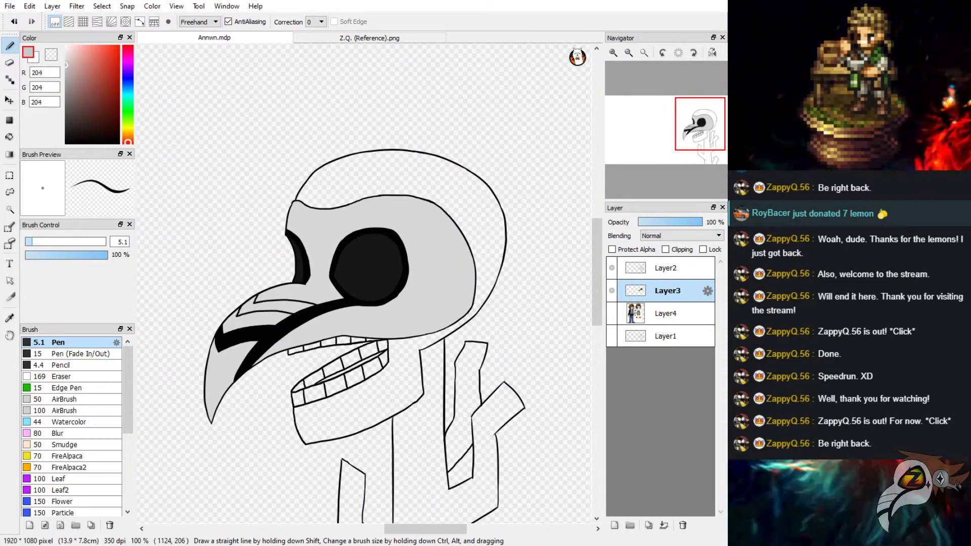
{"action": "left_click", "coordinate": [9, 137]}
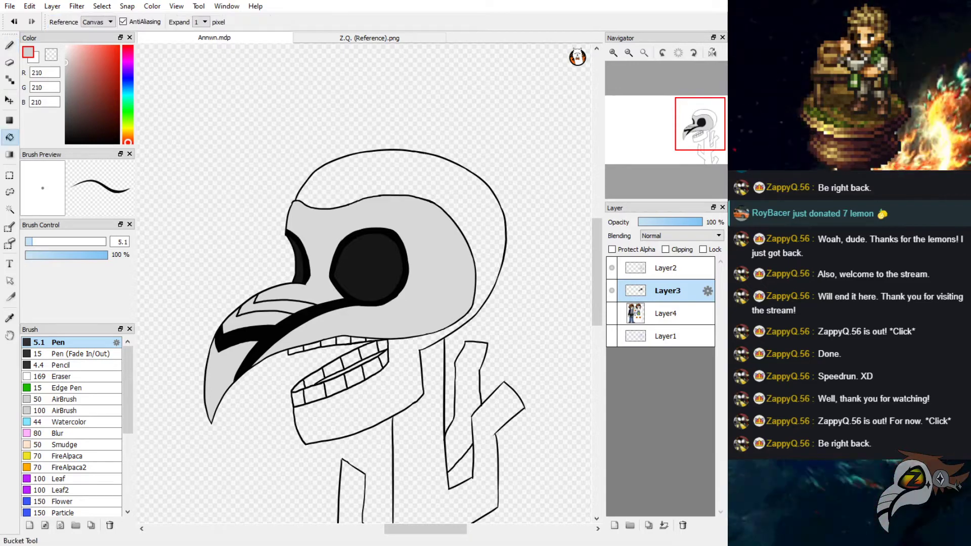
{"action": "left_click", "coordinate": [406, 183]}
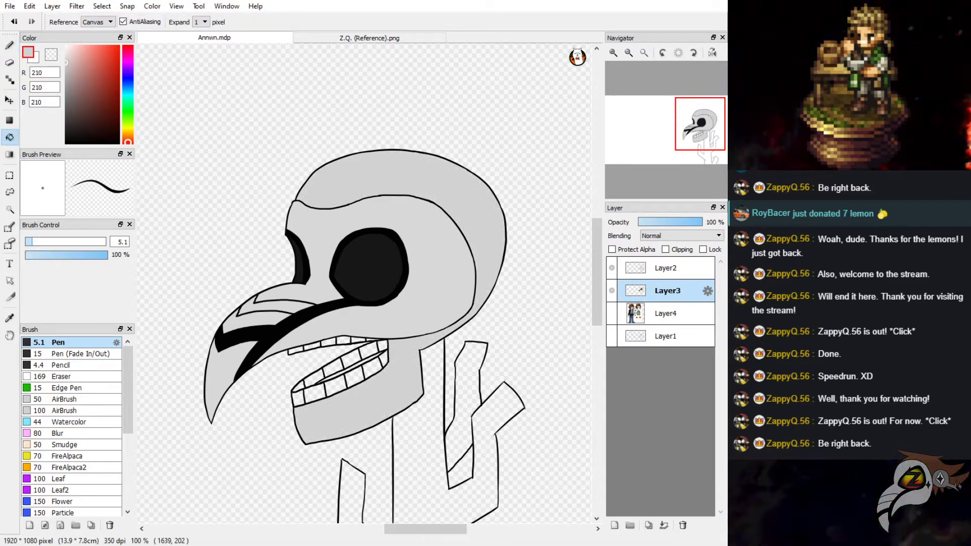
{"action": "left_click", "coordinate": [66, 58]}
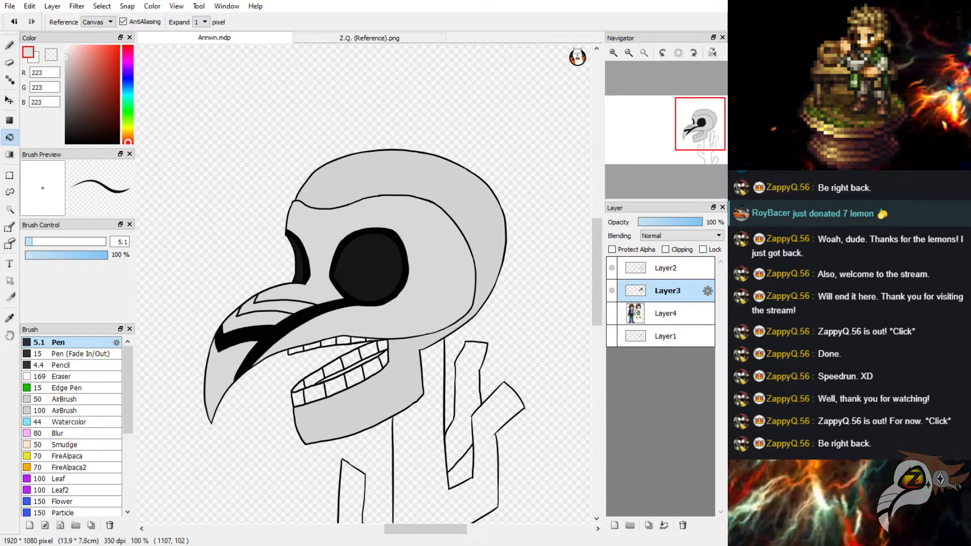
{"action": "key", "text": "ctrl+z"}
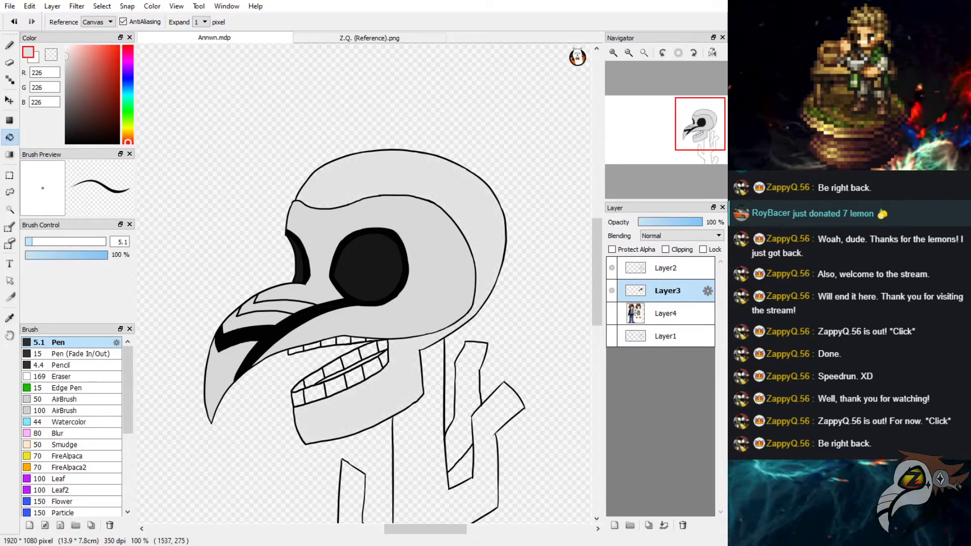
Try a lighter RGB 226 fill on the head, undo it, and fill the head and jaw with grey RGB 200.
{"action": "left_click", "coordinate": [383, 189]}
{"action": "scroll", "coordinate": [447, 188], "scroll_direction": "up", "scroll_amount": 3}
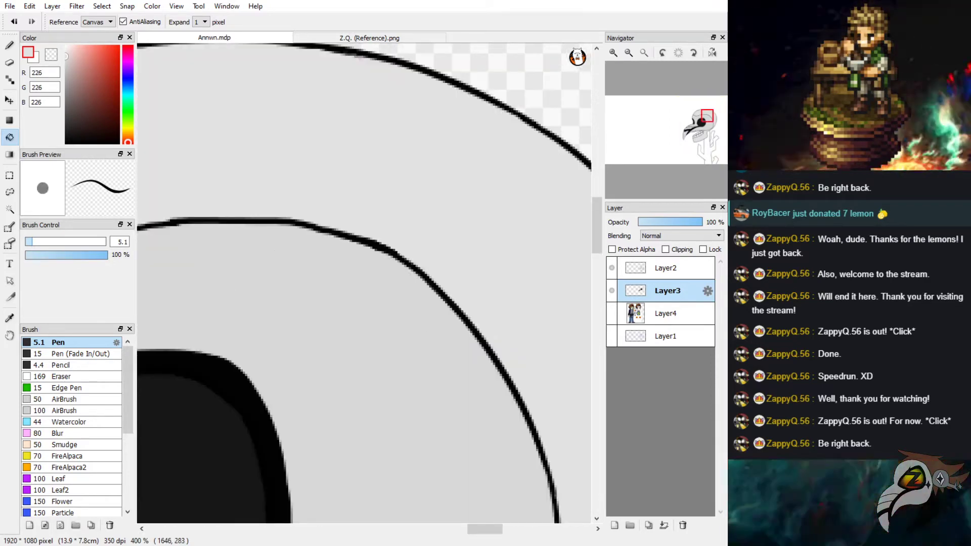
{"action": "key", "text": "ctrl+z"}
{"action": "scroll", "coordinate": [430, 111], "scroll_direction": "down", "scroll_amount": 3}
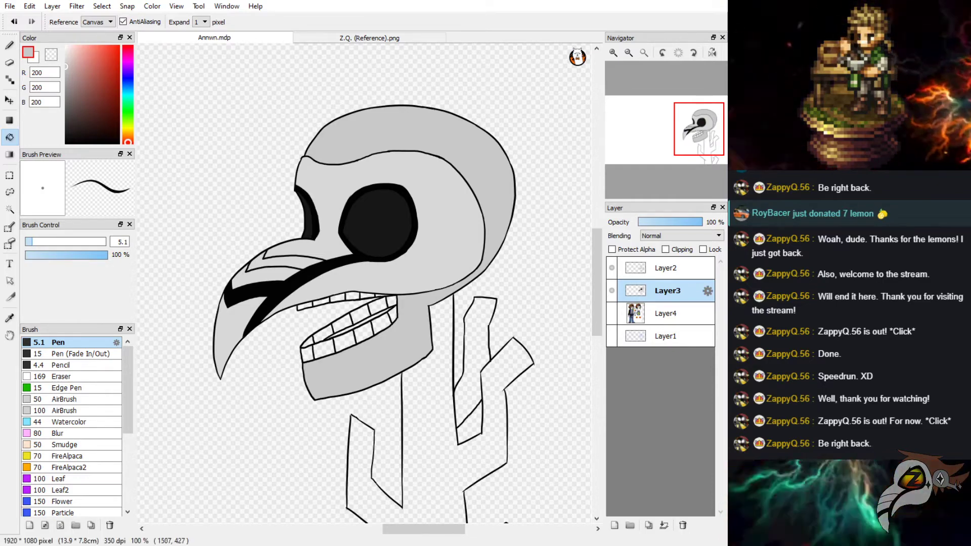
{"action": "scroll", "coordinate": [336, 262], "scroll_direction": "up", "scroll_amount": 2}
{"action": "scroll", "coordinate": [329, 262], "scroll_direction": "down", "scroll_amount": 1}
{"action": "scroll", "coordinate": [316, 390], "scroll_direction": "down", "scroll_amount": 1}
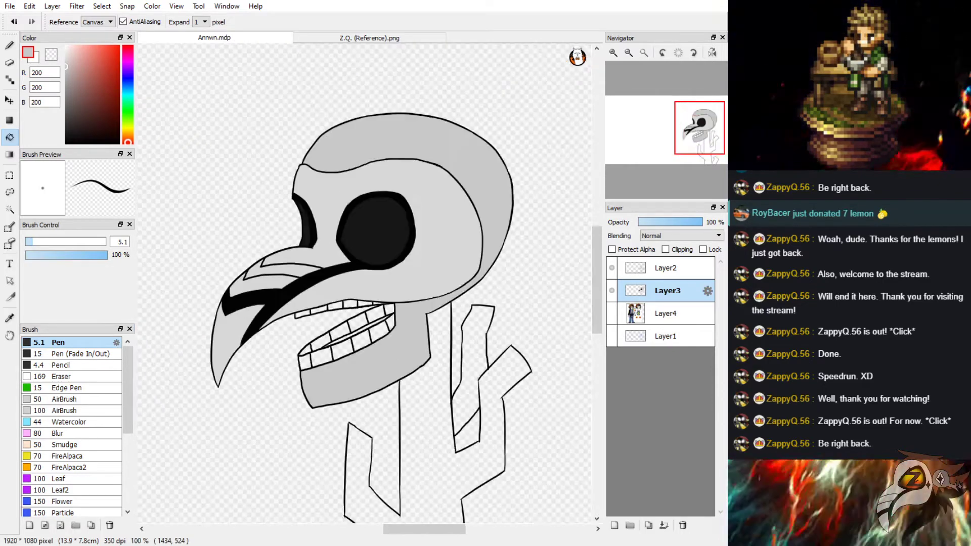
Bucket-fill the teeth in the row along the beak's lower edge with grey RGB 200.
{"action": "scroll", "coordinate": [316, 390], "scroll_direction": "up", "scroll_amount": 3}
{"action": "left_click", "coordinate": [257, 274]}
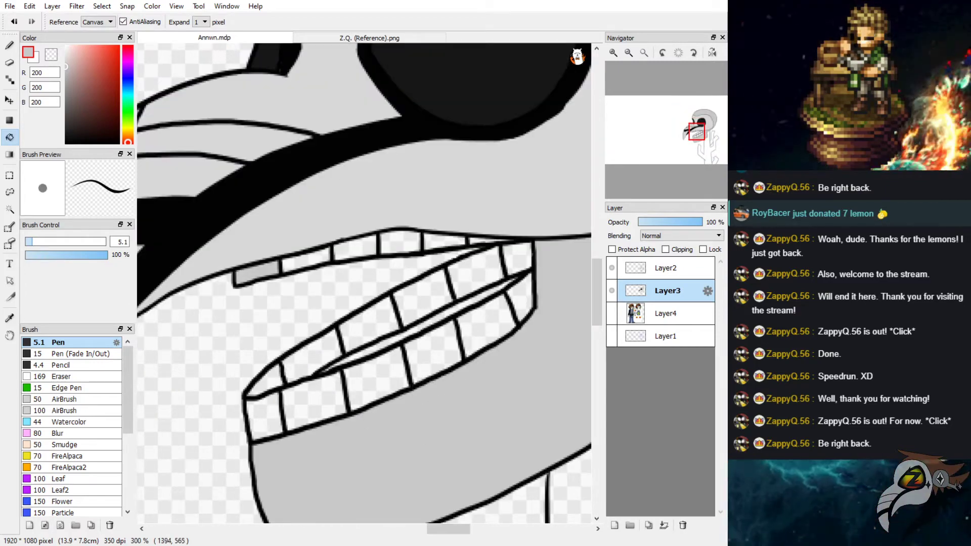
{"action": "left_click", "coordinate": [306, 258]}
{"action": "left_click", "coordinate": [354, 247]}
{"action": "left_click", "coordinate": [400, 242]}
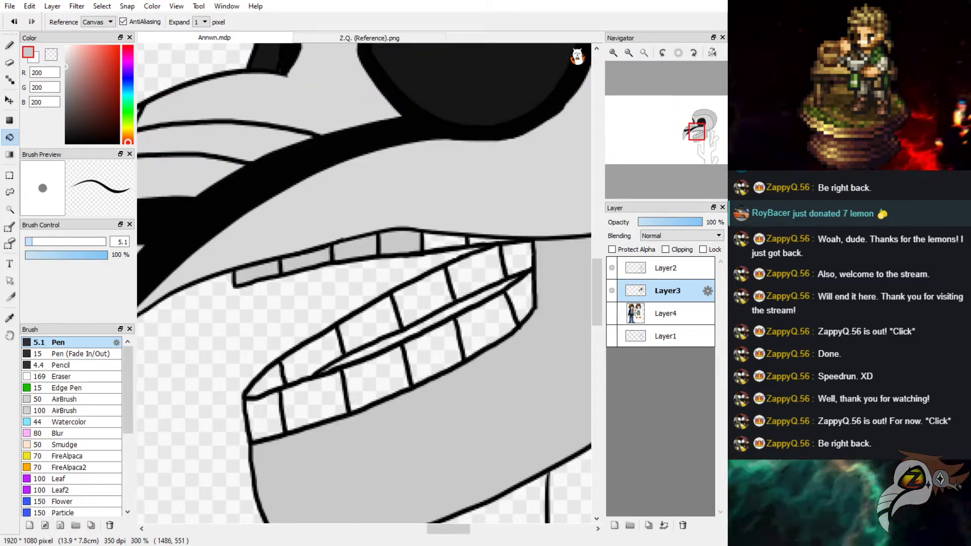
{"action": "left_click", "coordinate": [444, 241]}
Fill each tooth in the upper row of the open lower jaw with the same RGB 200 grey.
{"action": "left_click", "coordinate": [517, 258]}
{"action": "left_click", "coordinate": [475, 274]}
{"action": "left_click", "coordinate": [423, 299]}
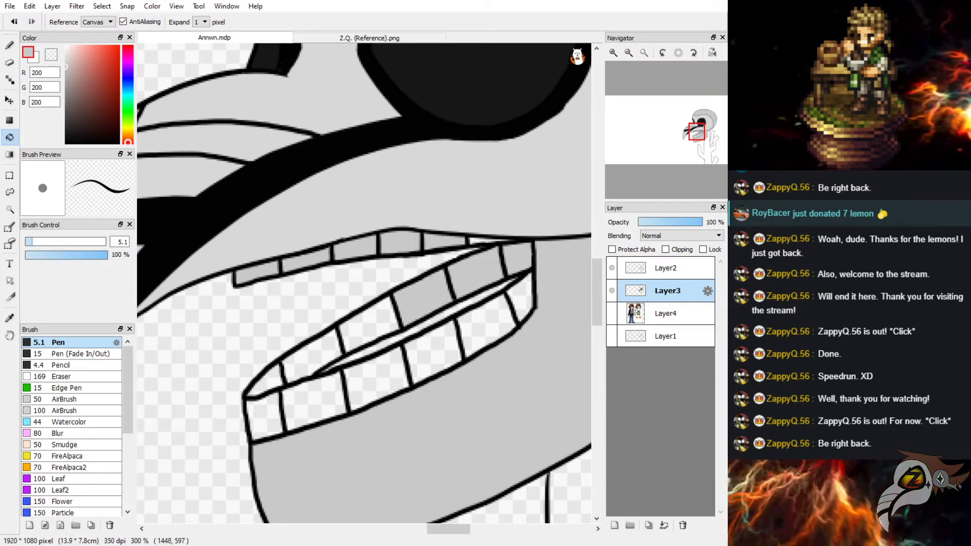
{"action": "left_click", "coordinate": [369, 325]}
{"action": "left_click", "coordinate": [313, 356]}
{"action": "left_click", "coordinate": [266, 387]}
Fill every tooth in the lower jaw's front row, from the front tip to the back corner, with RGB 200 grey.
{"action": "left_click", "coordinate": [264, 417]}
{"action": "left_click", "coordinate": [314, 400]}
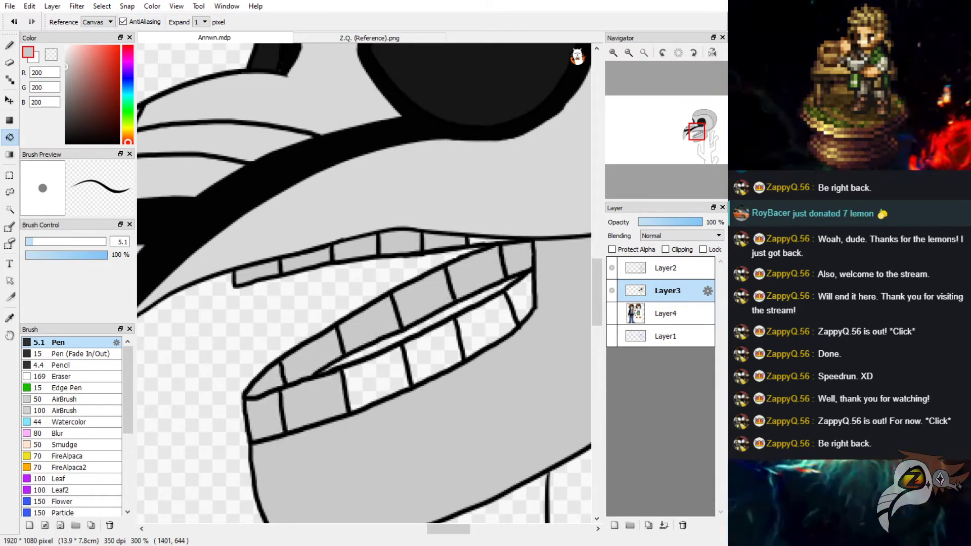
{"action": "left_click", "coordinate": [376, 379]}
{"action": "left_click", "coordinate": [430, 351]}
{"action": "left_click", "coordinate": [486, 326]}
{"action": "left_click", "coordinate": [521, 296]}
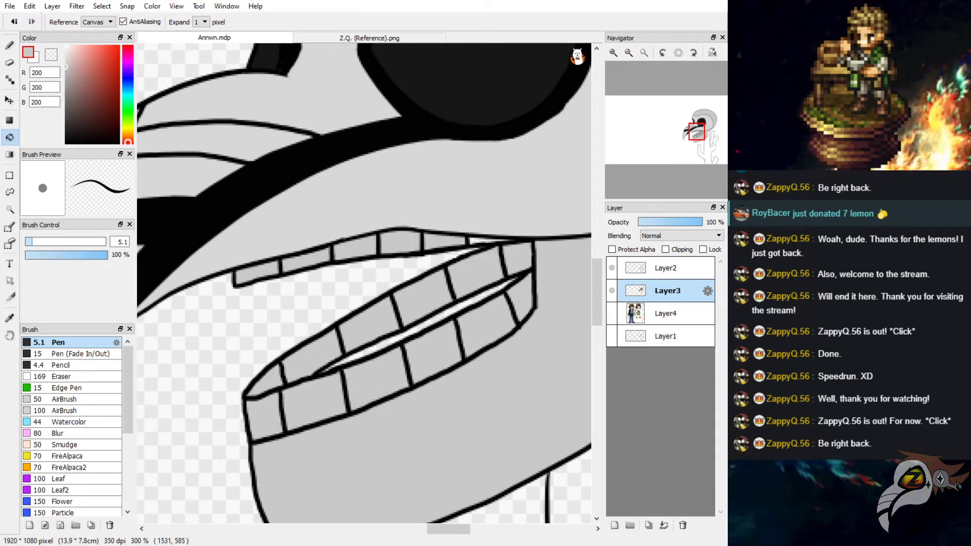
Recolour the teeth in the row along the beak's lower edge with darker grey RGB 168 using the Bucket tool.
{"action": "scroll", "coordinate": [494, 250], "scroll_direction": "up", "scroll_amount": 1}
{"action": "key", "text": "b"}
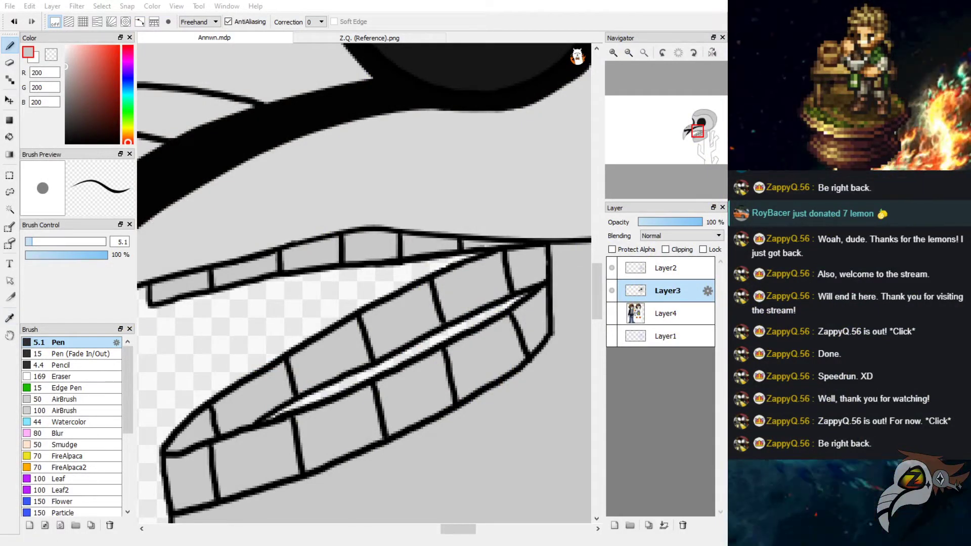
{"action": "left_click_drag", "start_coordinate": [66, 66], "coordinate": [66, 79]}
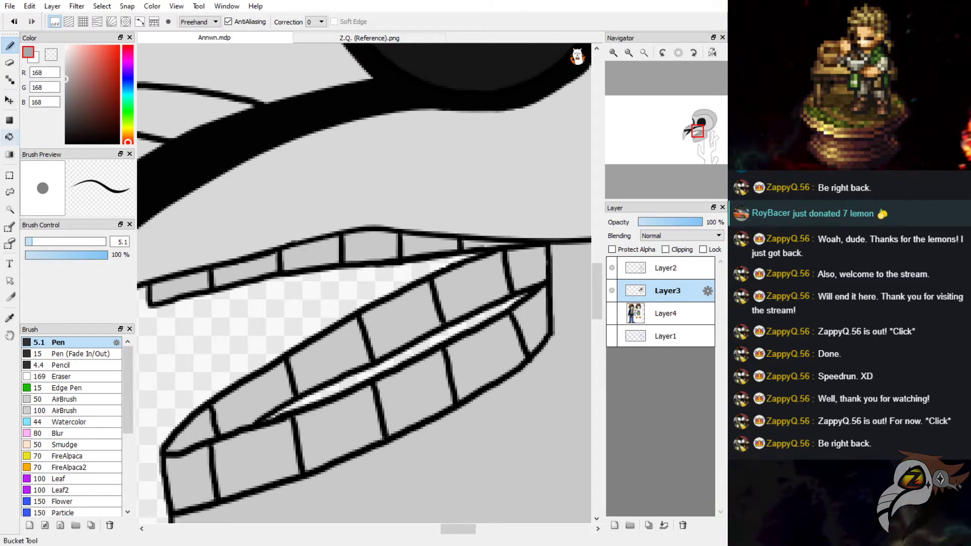
{"action": "left_click", "coordinate": [180, 291]}
{"action": "left_click", "coordinate": [245, 273]}
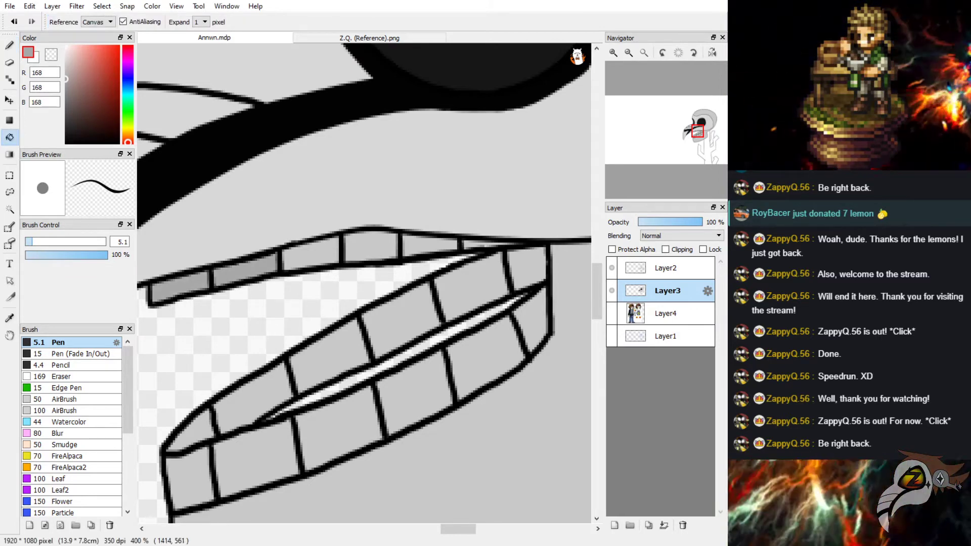
{"action": "left_click", "coordinate": [311, 252]}
{"action": "left_click", "coordinate": [370, 247]}
{"action": "left_click", "coordinate": [430, 246]}
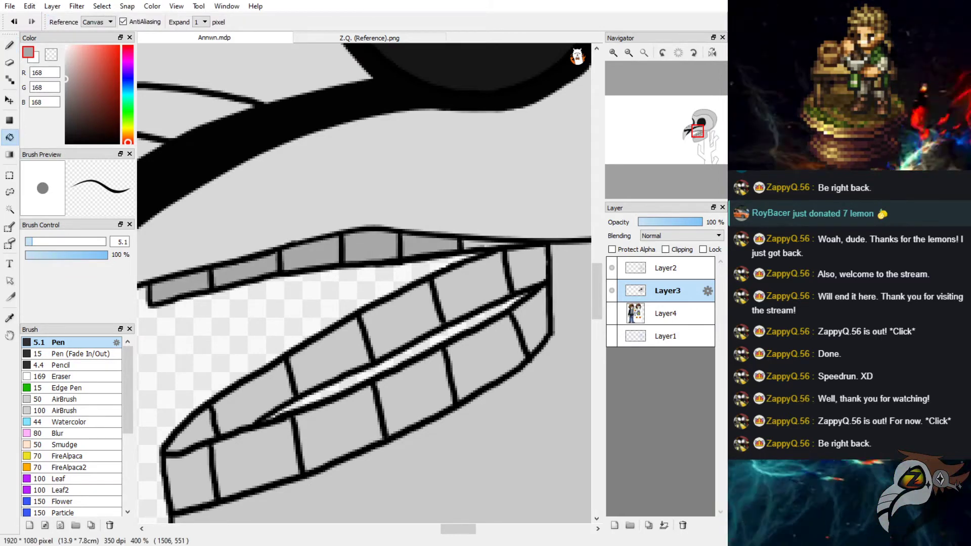
{"action": "left_click", "coordinate": [482, 245]}
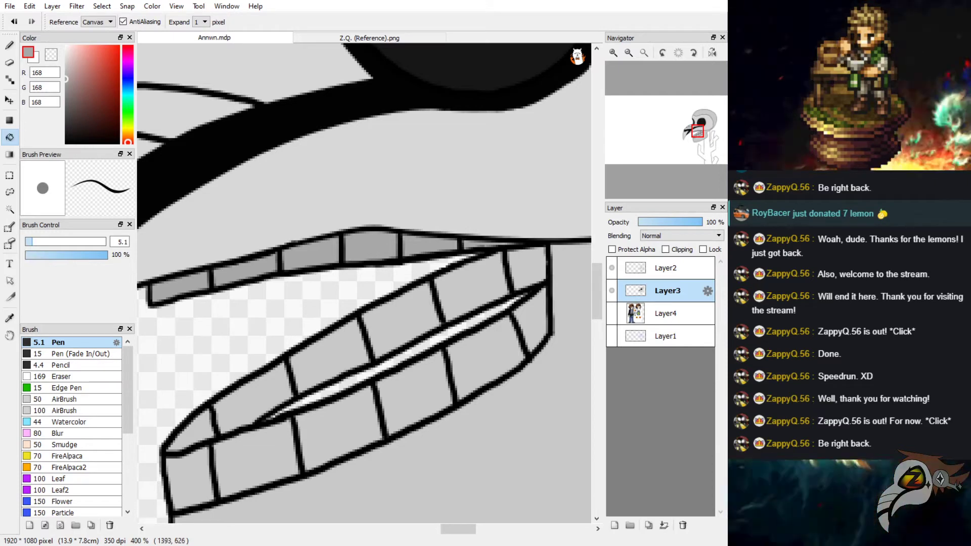
Fill the upper row of teeth in the lower jaw and the narrow gap between the two rows with RGB 168 grey.
{"action": "left_click", "coordinate": [189, 428]}
{"action": "left_click", "coordinate": [256, 397]}
{"action": "left_click", "coordinate": [340, 336]}
{"action": "left_click", "coordinate": [401, 320]}
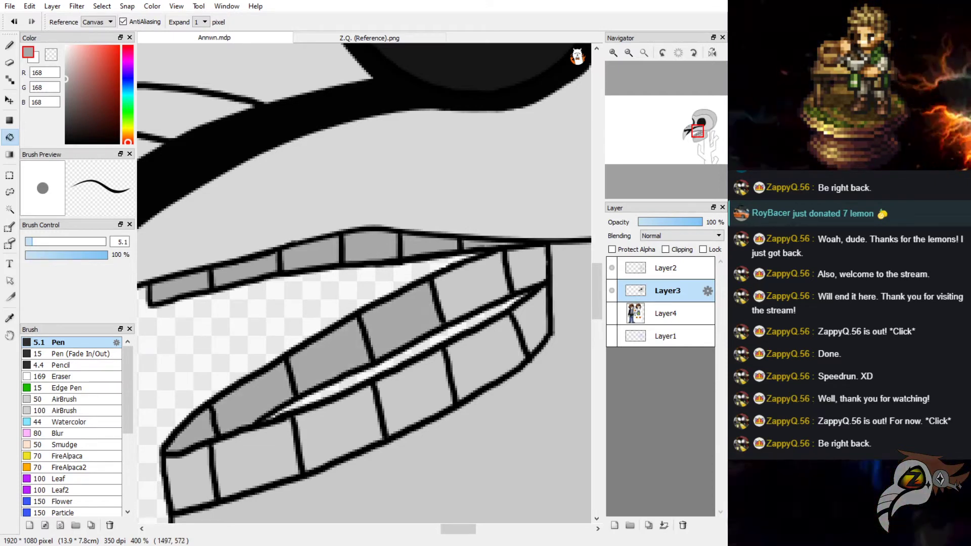
{"action": "left_click", "coordinate": [471, 287]}
{"action": "left_click", "coordinate": [526, 268]}
{"action": "left_click", "coordinate": [430, 343]}
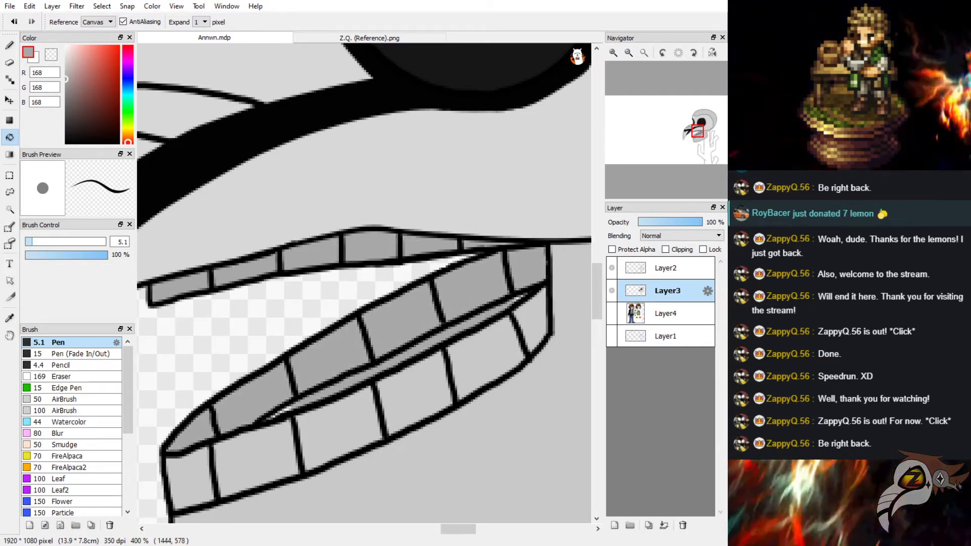
Try a bucket fill of brown RGB 127, 94, 65 on the tree trunk below the skull and undo it.
{"action": "left_click", "coordinate": [9, 45]}
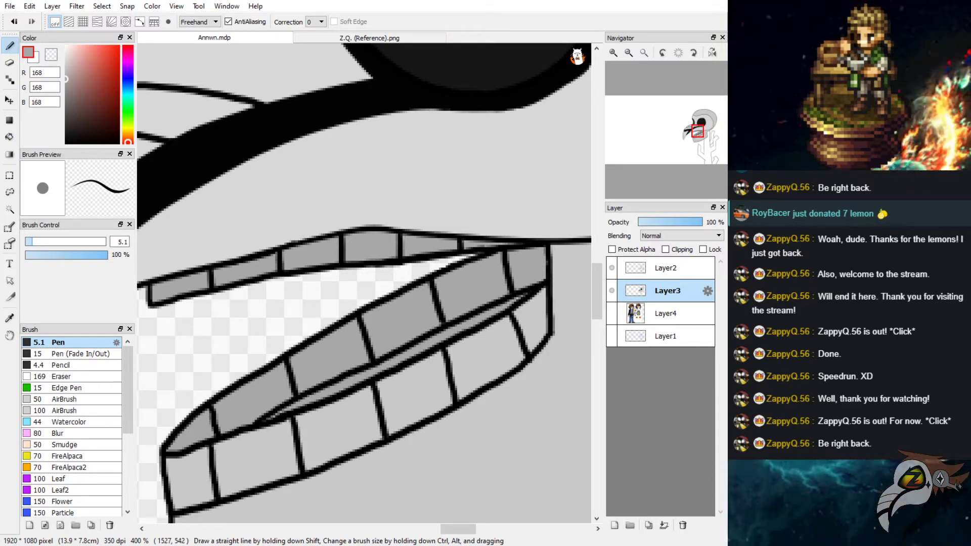
{"action": "scroll", "coordinate": [364, 283], "scroll_direction": "down", "scroll_amount": 4}
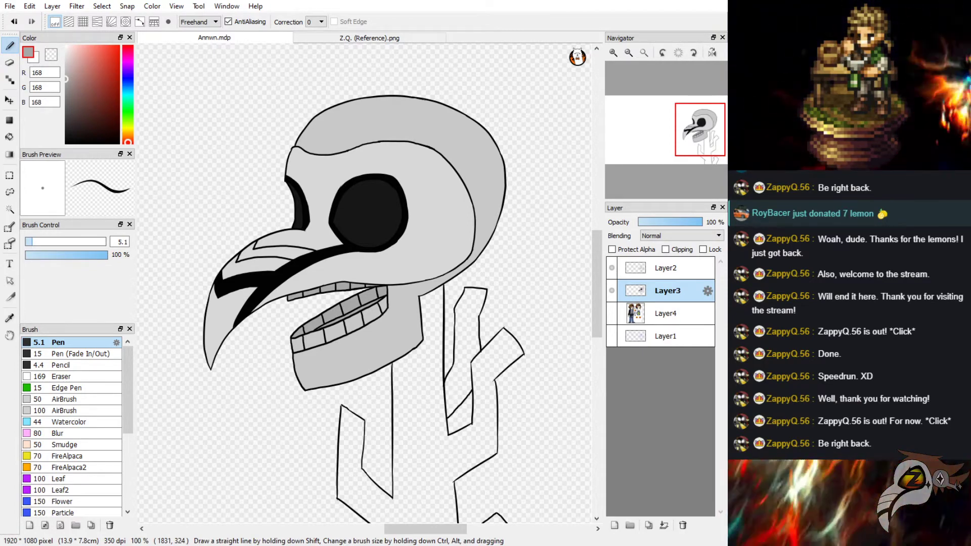
{"action": "mouse_move", "coordinate": [425, 528]}
{"action": "left_mouse_down"}
{"action": "mouse_move", "coordinate": [299, 529]}
{"action": "mouse_move", "coordinate": [426, 530]}
{"action": "left_mouse_up"}
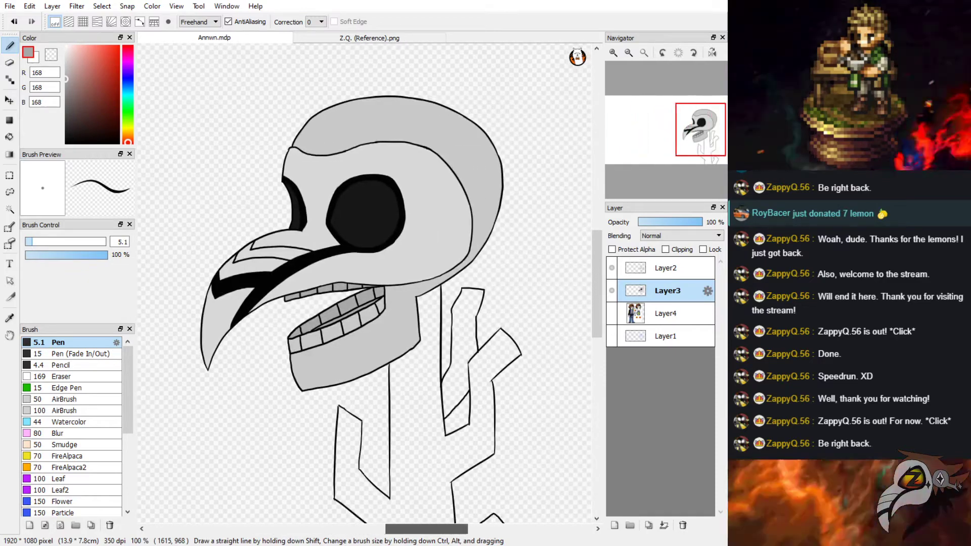
{"action": "left_click_drag", "start_coordinate": [597, 283], "coordinate": [597, 308]}
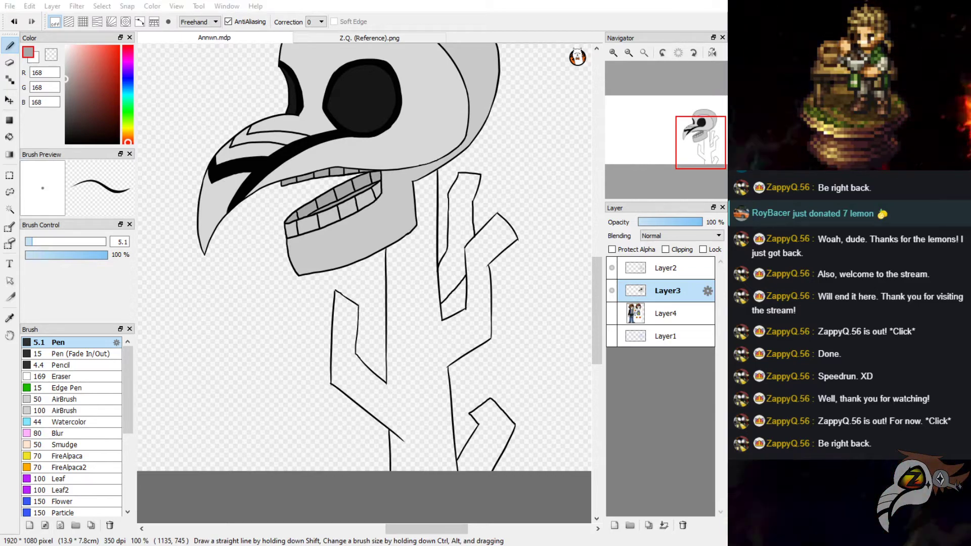
{"action": "left_click", "coordinate": [88, 102]}
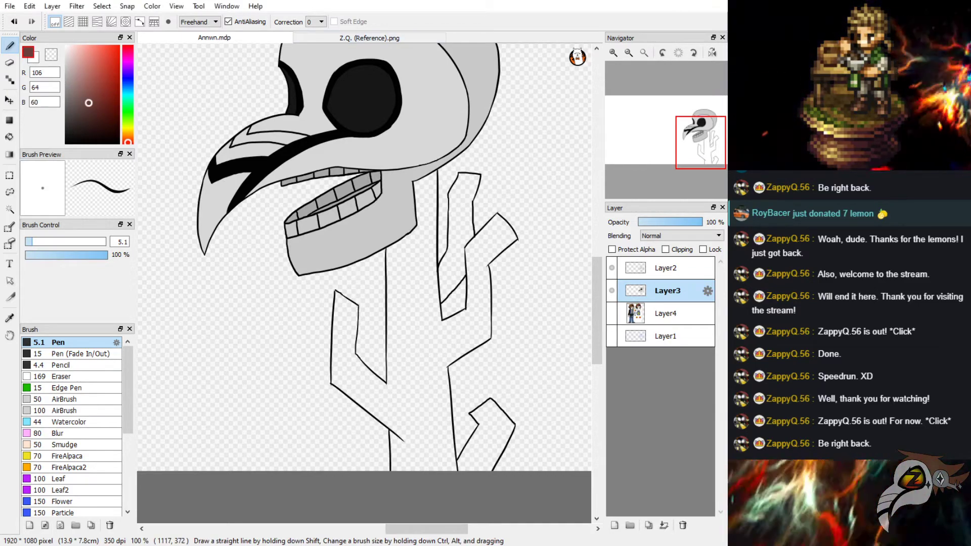
{"action": "left_click", "coordinate": [85, 94]}
{"action": "left_click_drag", "start_coordinate": [128, 138], "coordinate": [128, 136]}
{"action": "left_click_drag", "start_coordinate": [87, 91], "coordinate": [90, 95]}
{"action": "left_click", "coordinate": [10, 137]}
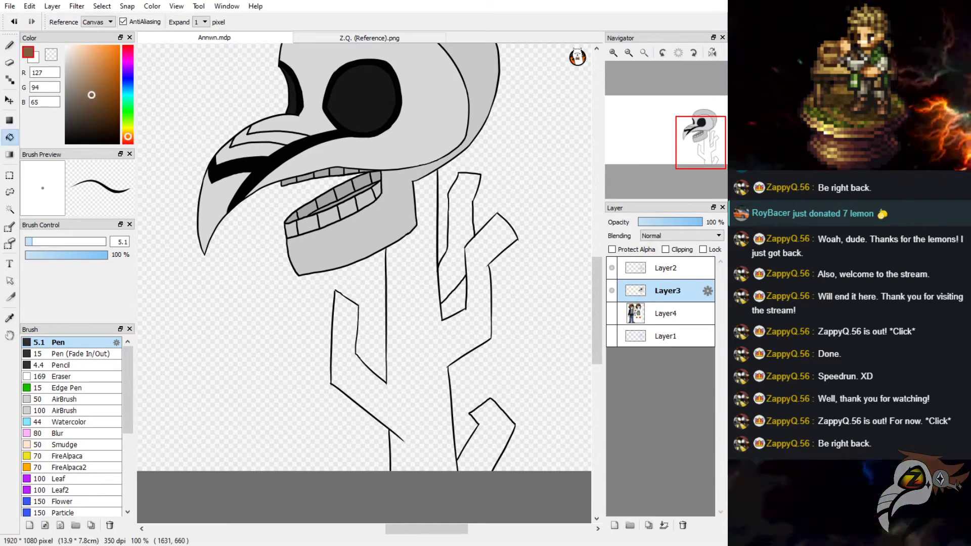
{"action": "left_click", "coordinate": [415, 253]}
{"action": "key", "text": "ctrl+z"}
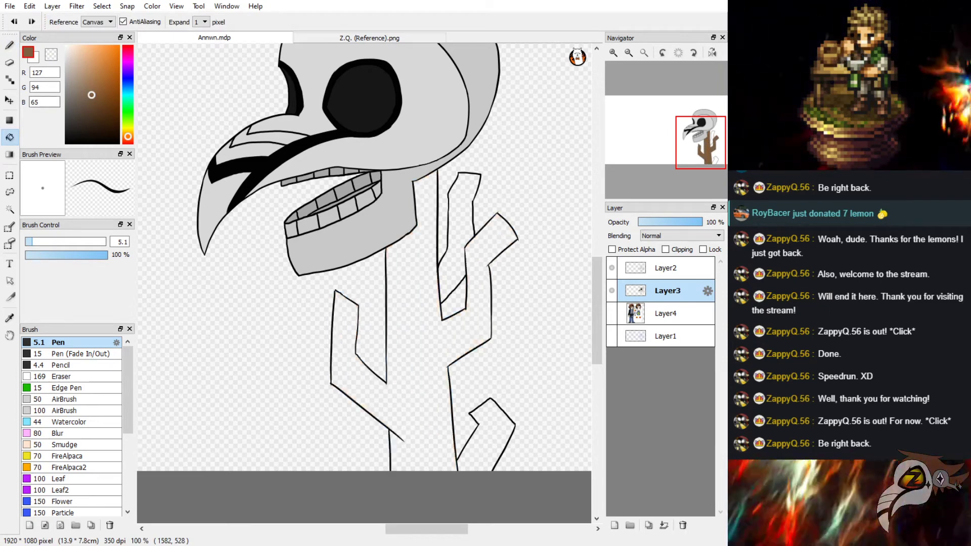
Fill the tree trunk and its front branches with reddish brown RGB 112, 68, 50.
{"action": "left_click", "coordinate": [94, 97]}
{"action": "left_click_drag", "start_coordinate": [128, 136], "coordinate": [128, 139]}
{"action": "left_click", "coordinate": [394, 304]}
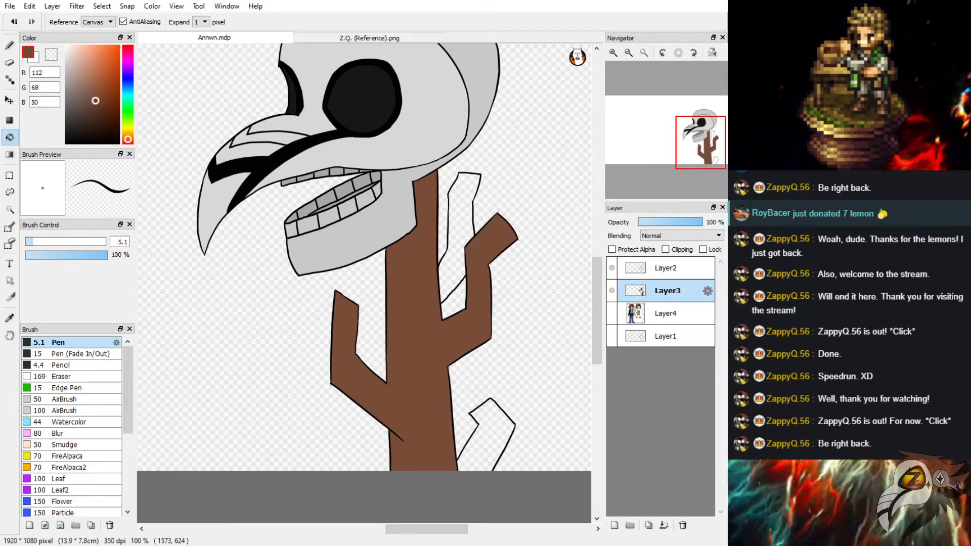
{"action": "key", "text": "ctrl+z"}
{"action": "key", "text": "ctrl+y"}
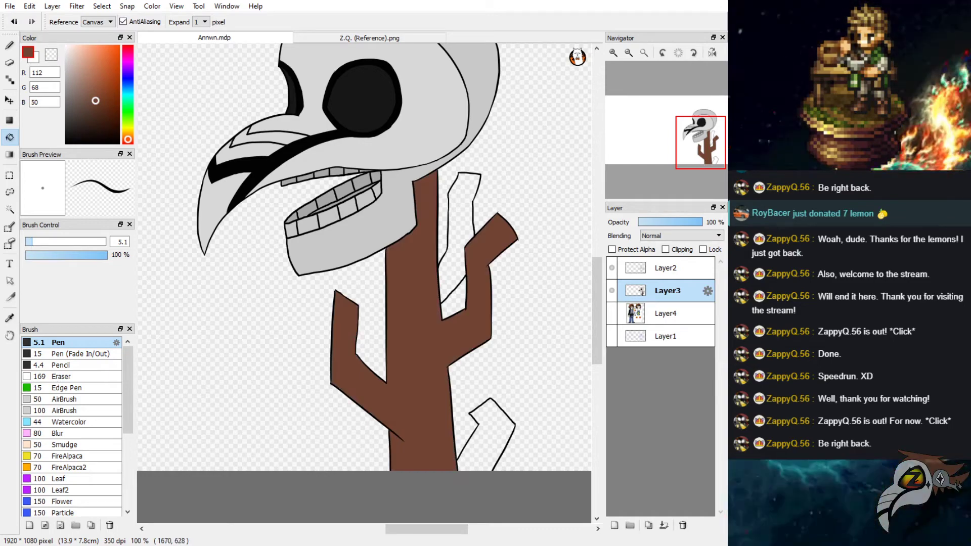
Try browns RGB 112, 68, 50 and RGB 103, 59, 40 on the upper rear branch, undoing each fill.
{"action": "left_click", "coordinate": [459, 232]}
{"action": "key", "text": "ctrl+z"}
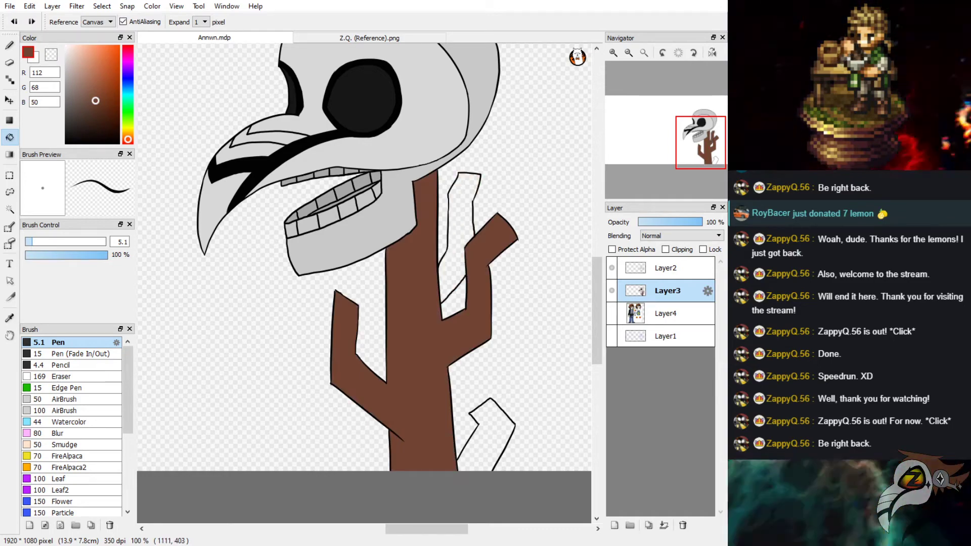
{"action": "left_click_drag", "start_coordinate": [95, 101], "coordinate": [98, 104]}
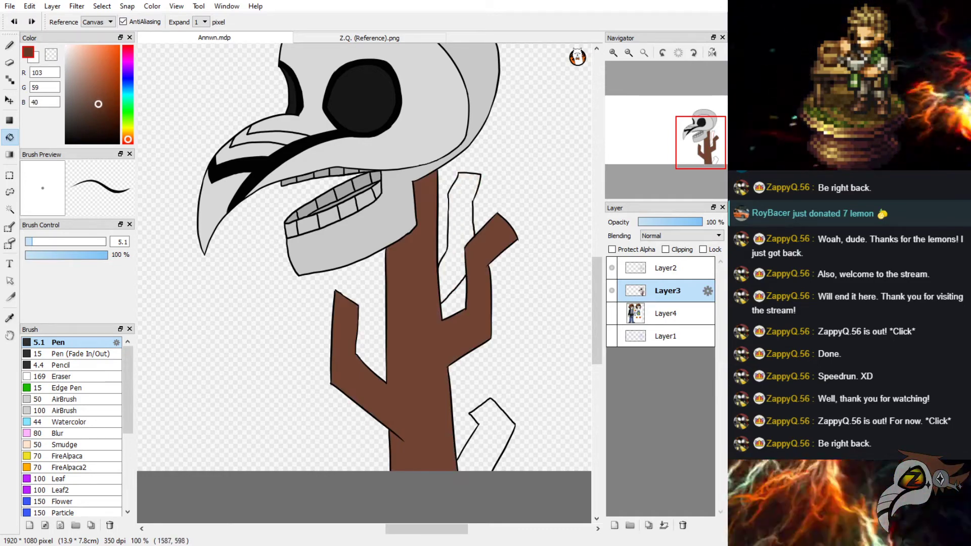
{"action": "left_click", "coordinate": [459, 232]}
{"action": "key", "text": "ctrl+z"}
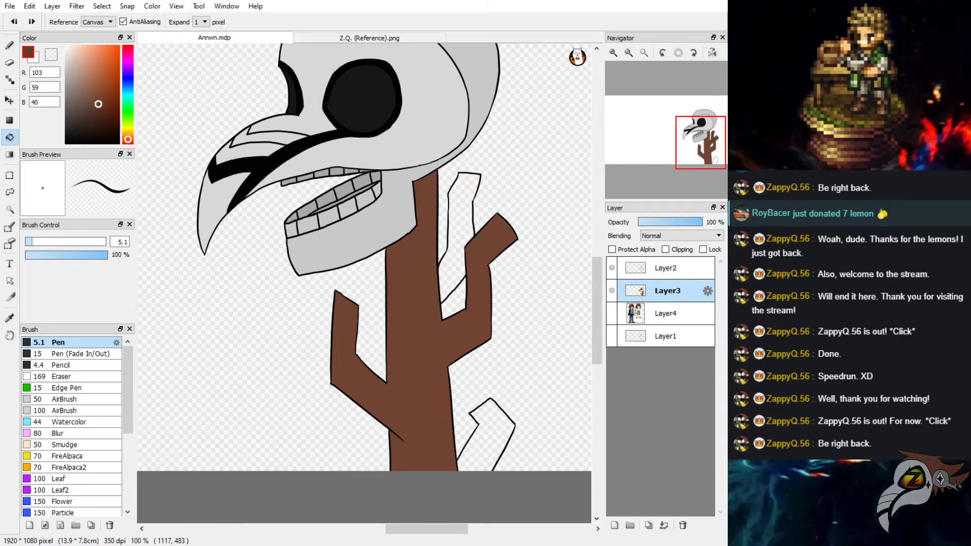
Fill the upper and lower rear branches with dark brown RGB 91, 52, 35.
{"action": "left_click_drag", "start_coordinate": [97, 108], "coordinate": [99, 108]}
{"action": "left_click", "coordinate": [465, 205]}
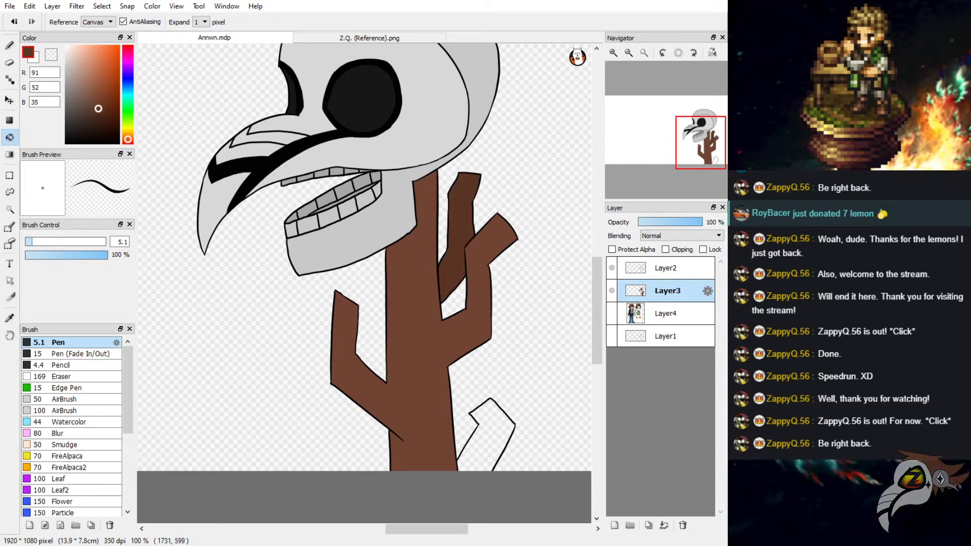
{"action": "left_click", "coordinate": [494, 420]}
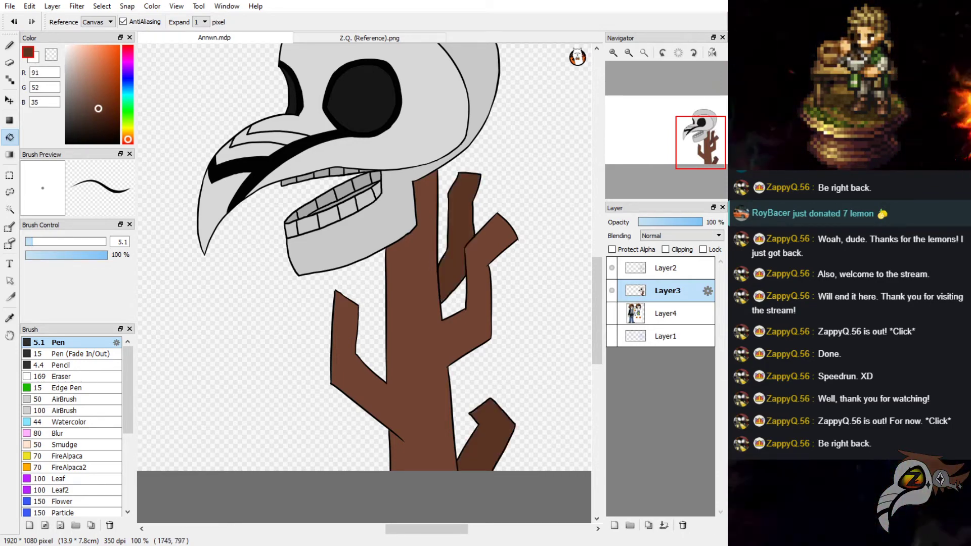
Add two new layers directly above Layer3.
{"action": "scroll", "coordinate": [368, 384], "scroll_direction": "down", "scroll_amount": 2}
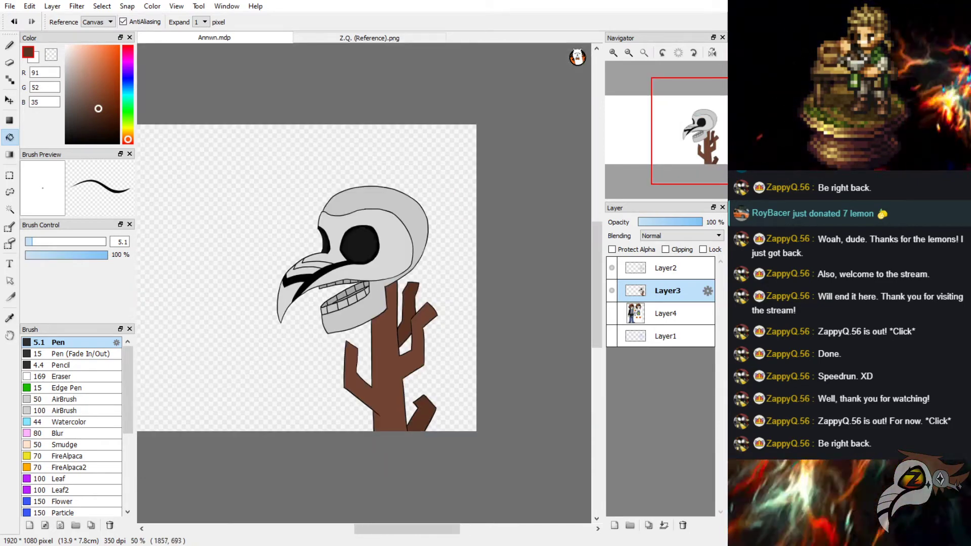
{"action": "scroll", "coordinate": [520, 316], "scroll_direction": "down", "scroll_amount": 1}
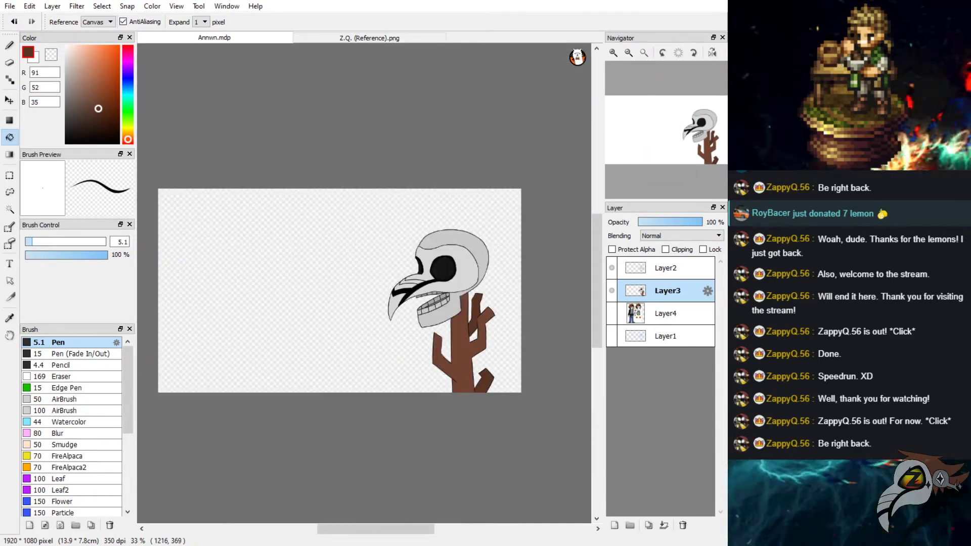
{"action": "scroll", "coordinate": [387, 260], "scroll_direction": "up", "scroll_amount": 1}
{"action": "scroll", "coordinate": [315, 307], "scroll_direction": "down", "scroll_amount": 1}
{"action": "scroll", "coordinate": [442, 303], "scroll_direction": "up", "scroll_amount": 2}
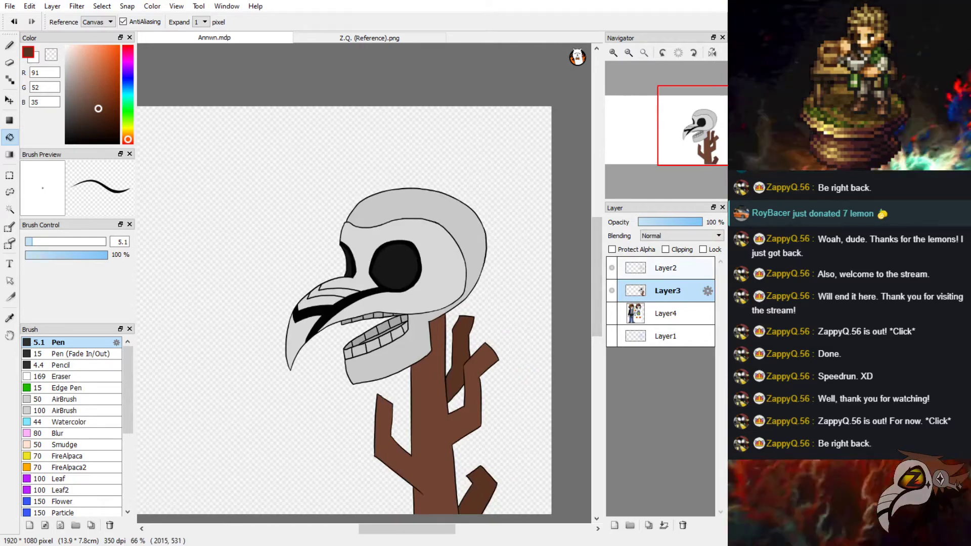
{"action": "left_click", "coordinate": [665, 268]}
{"action": "left_click", "coordinate": [666, 291]}
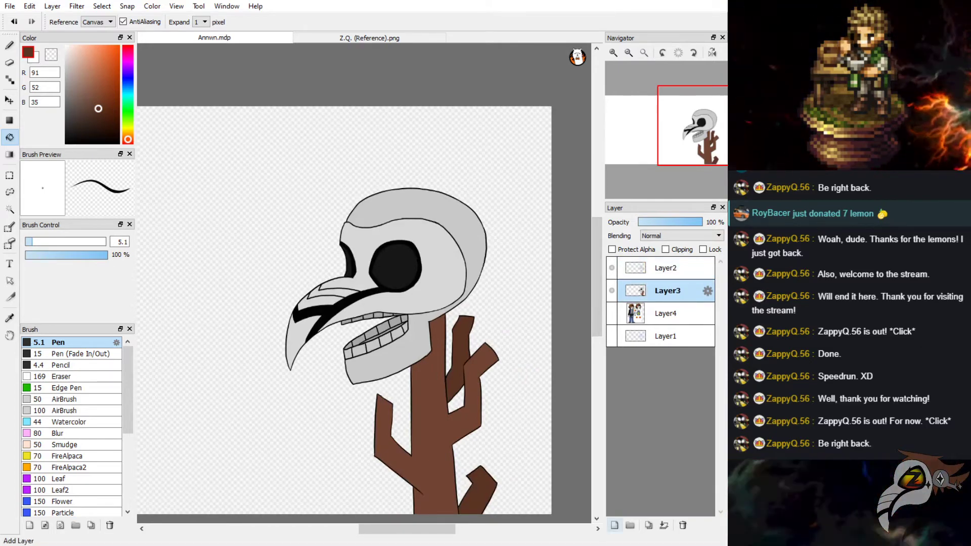
{"action": "left_click", "coordinate": [614, 525]}
{"action": "left_click", "coordinate": [614, 525]}
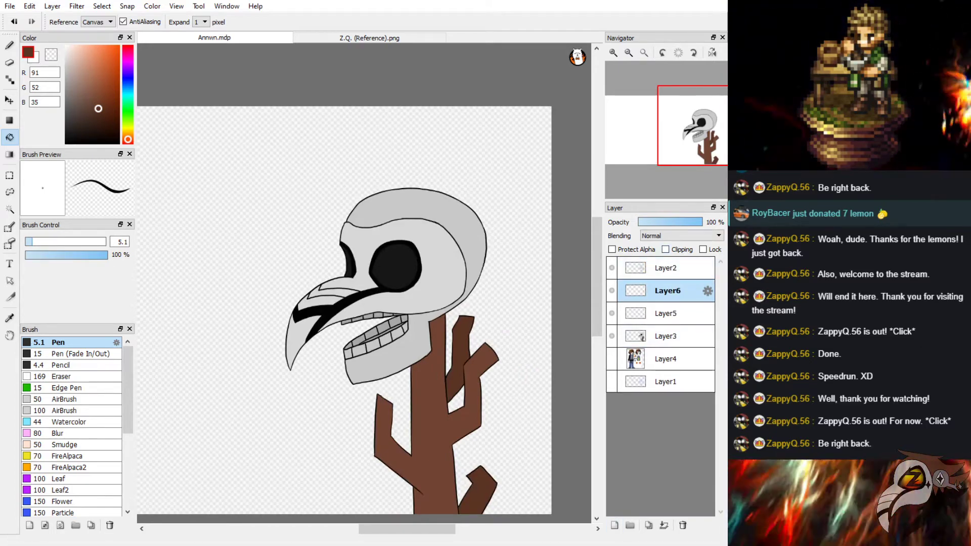
Turn on Clipping for both new layers and set the lower one's blending mode to Multiply.
{"action": "left_click", "coordinate": [666, 250]}
{"action": "left_click", "coordinate": [666, 313]}
{"action": "left_click", "coordinate": [665, 250]}
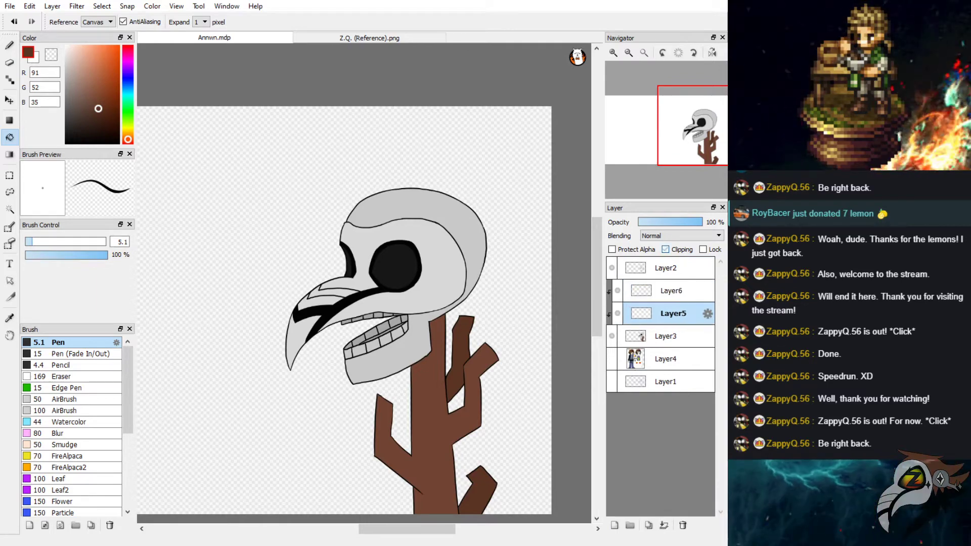
{"action": "left_click", "coordinate": [681, 236]}
{"action": "left_click", "coordinate": [657, 256]}
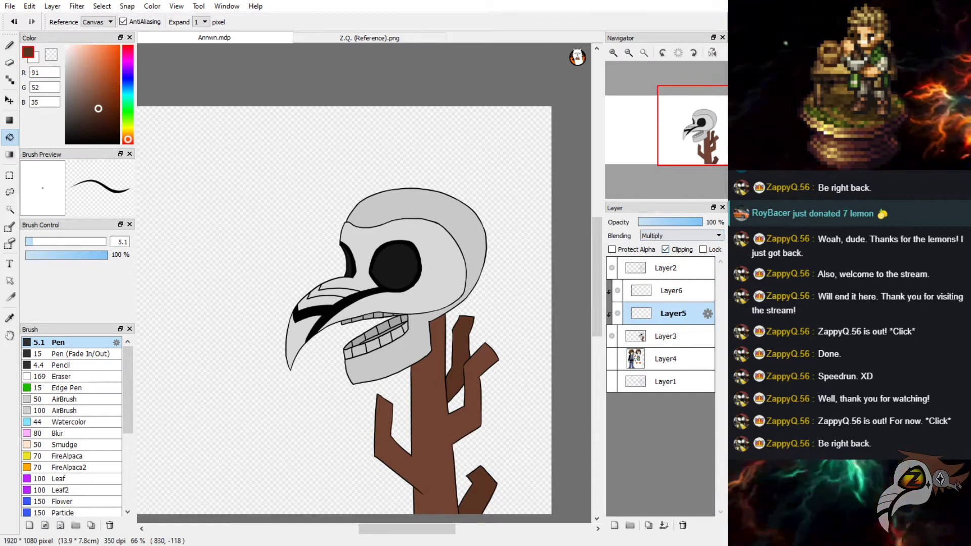
Airbrush shading on the Multiply layer over the skull's back, jaw and trunk with dark blue RGB 30, 40, 69 at brush size 228.
{"action": "mouse_move", "coordinate": [128, 78]}
{"action": "left_mouse_down"}
{"action": "mouse_move", "coordinate": [80, 106]}
{"action": "mouse_move", "coordinate": [82, 121]}
{"action": "left_mouse_up"}
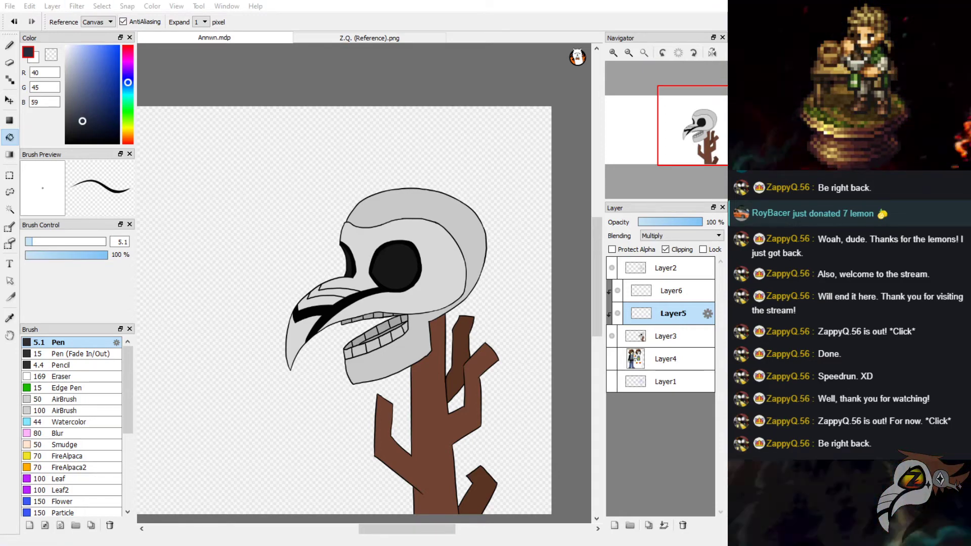
{"action": "key", "text": "alt+Tab"}
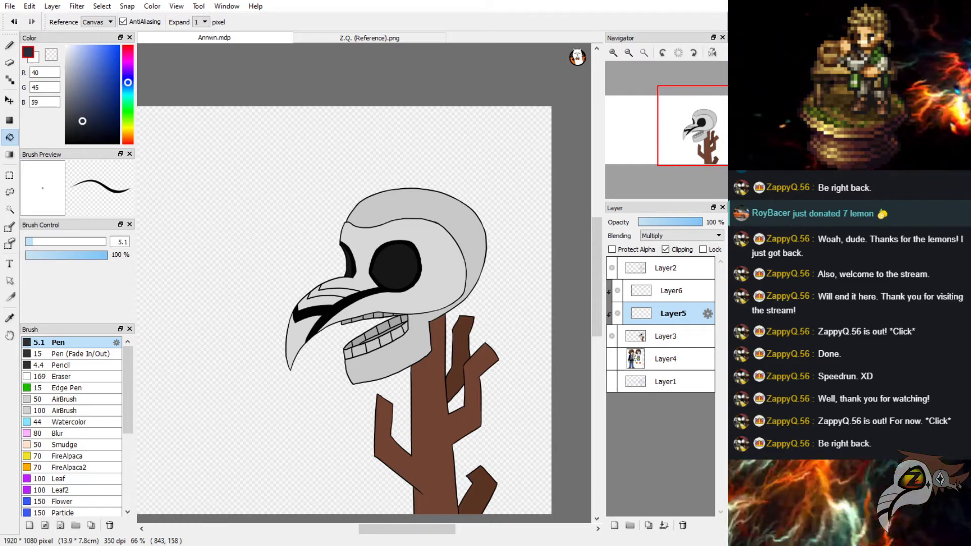
{"action": "mouse_move", "coordinate": [82, 121]}
{"action": "left_mouse_down"}
{"action": "mouse_move", "coordinate": [93, 108]}
{"action": "mouse_move", "coordinate": [96, 116]}
{"action": "left_mouse_up"}
{"action": "left_click", "coordinate": [9, 45]}
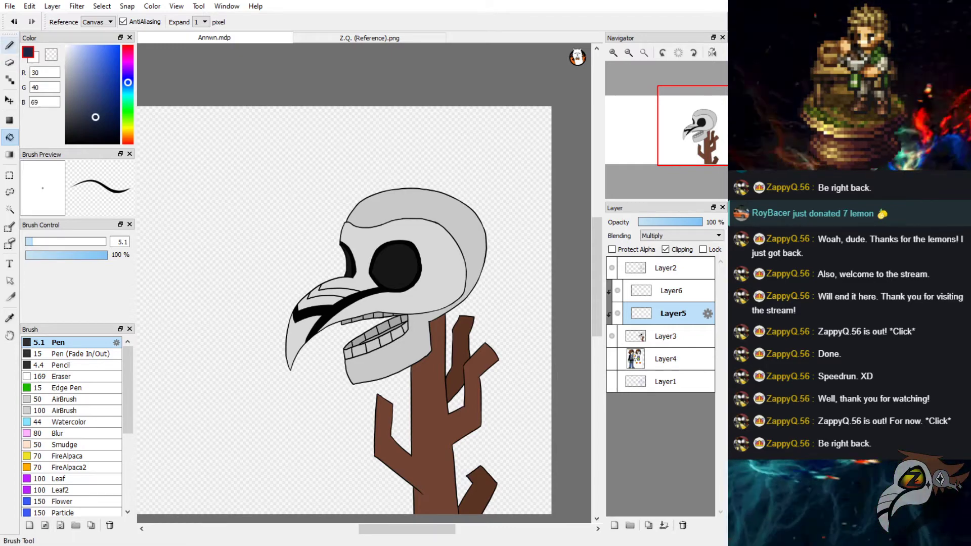
{"action": "left_click", "coordinate": [9, 45]}
{"action": "left_click", "coordinate": [66, 410]}
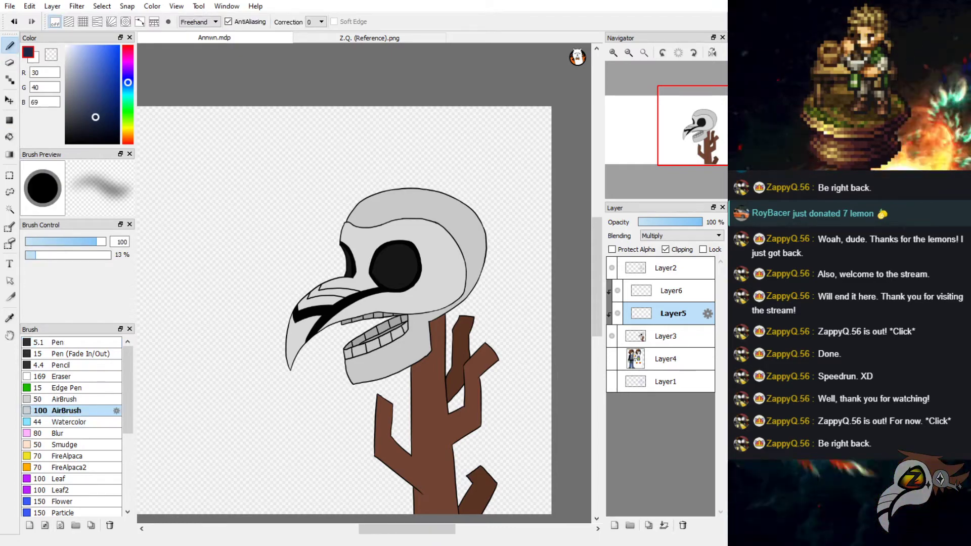
{"action": "left_click_drag", "start_coordinate": [97, 242], "coordinate": [119, 241]}
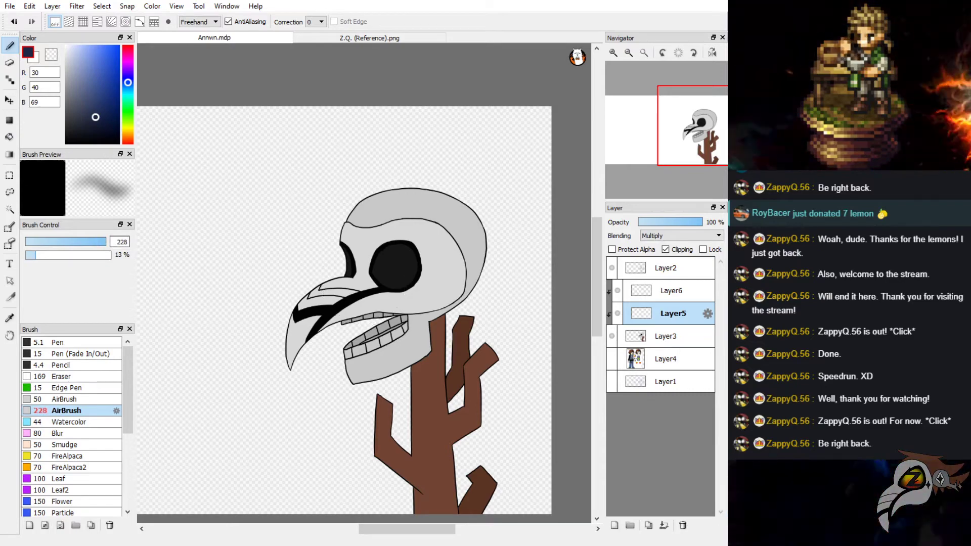
{"action": "left_click_drag", "start_coordinate": [483, 288], "coordinate": [460, 181]}
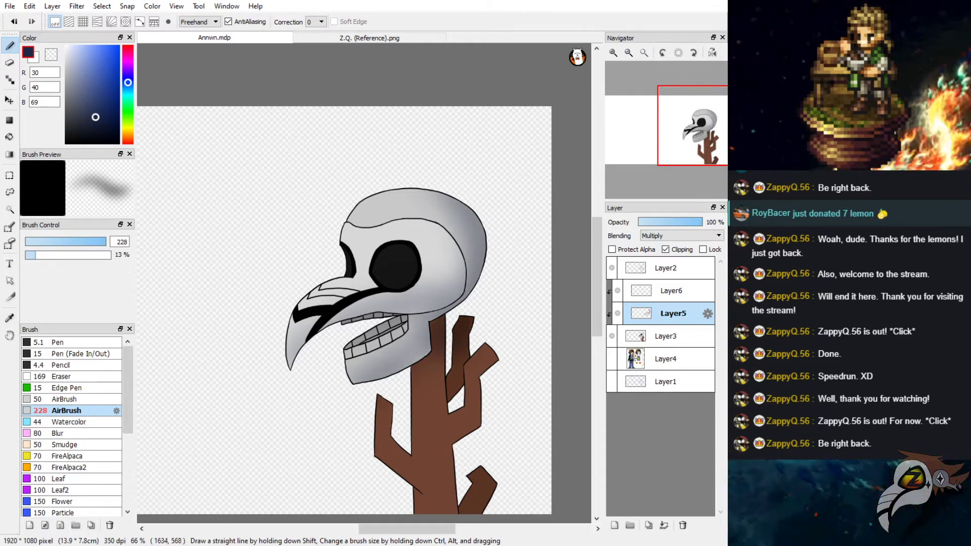
{"action": "left_click_drag", "start_coordinate": [439, 385], "coordinate": [443, 488]}
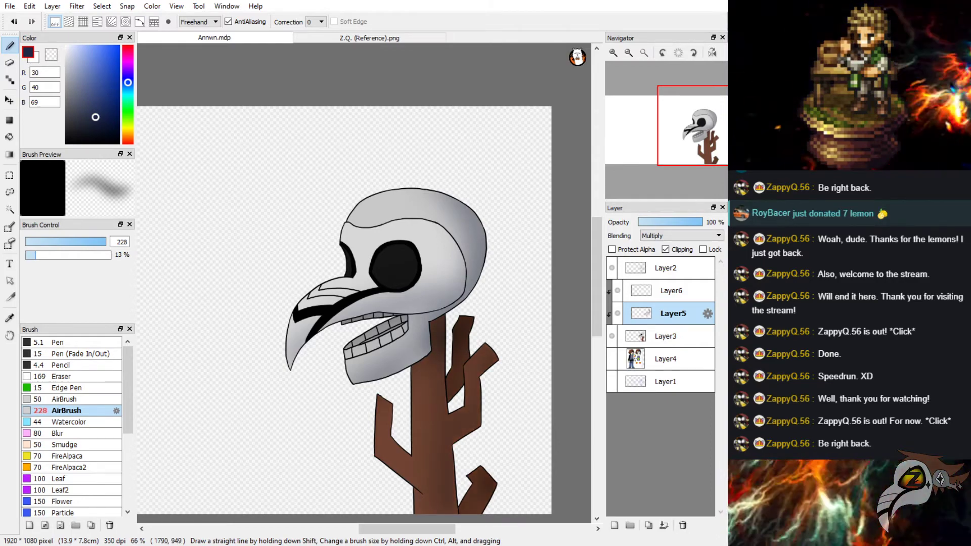
Airbrush dark blue shading onto the trunk's lower front branch on the Multiply layer Layer5.
{"action": "left_click_drag", "start_coordinate": [360, 450], "coordinate": [390, 471]}
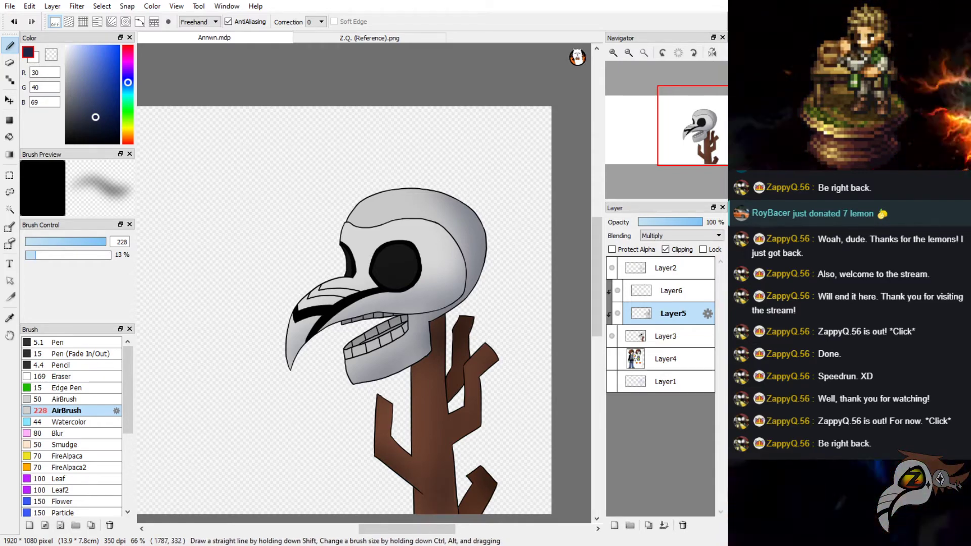
Try to airbrush a near-white RGB 250, 250, 250 highlight on the beak on Layer6.
{"action": "left_click", "coordinate": [671, 291]}
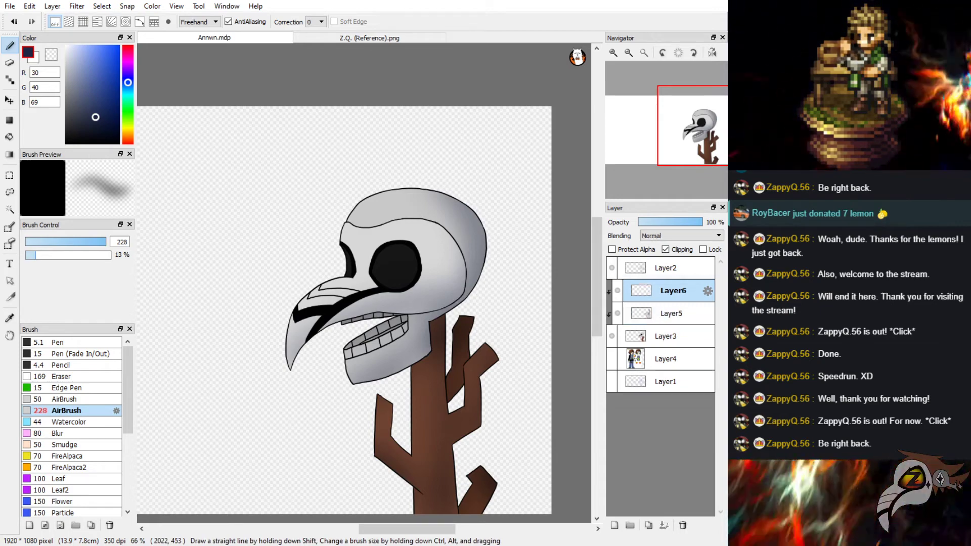
{"action": "left_click_drag", "start_coordinate": [83, 90], "coordinate": [66, 48]}
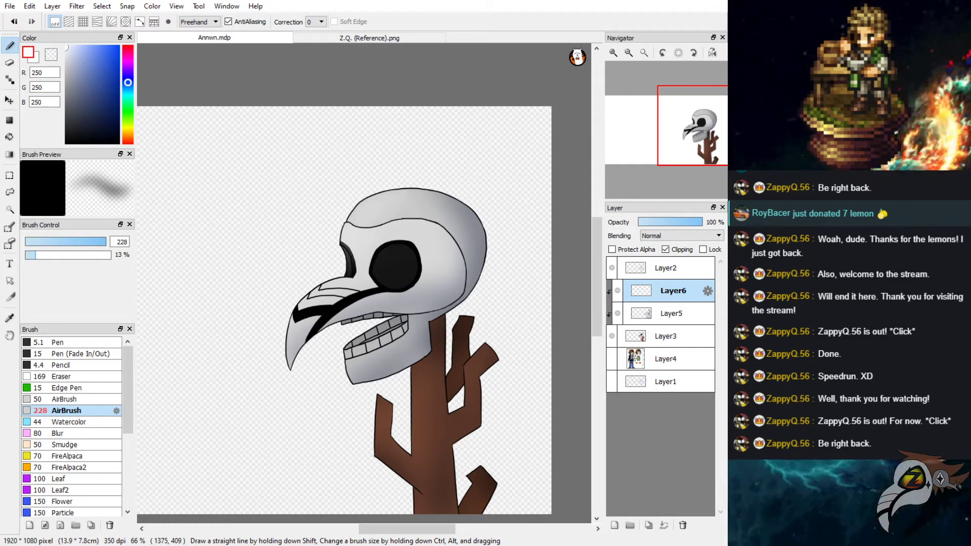
{"action": "mouse_move", "coordinate": [329, 299]}
{"action": "left_mouse_down"}
{"action": "mouse_move", "coordinate": [298, 322]}
{"action": "mouse_move", "coordinate": [306, 312]}
{"action": "left_mouse_up"}
{"action": "key", "text": "ctrl+z"}
{"action": "left_click", "coordinate": [613, 52]}
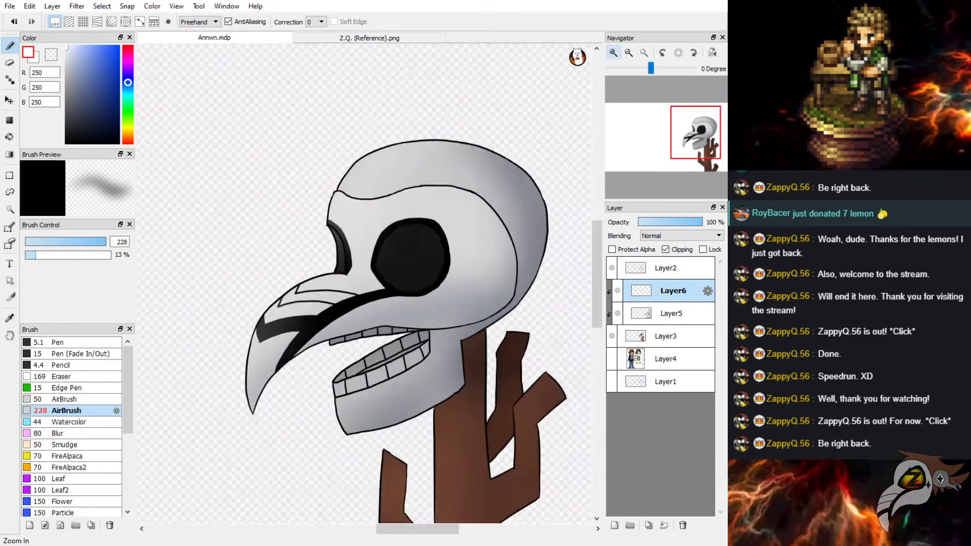
{"action": "left_click", "coordinate": [613, 53]}
{"action": "key", "text": "e"}
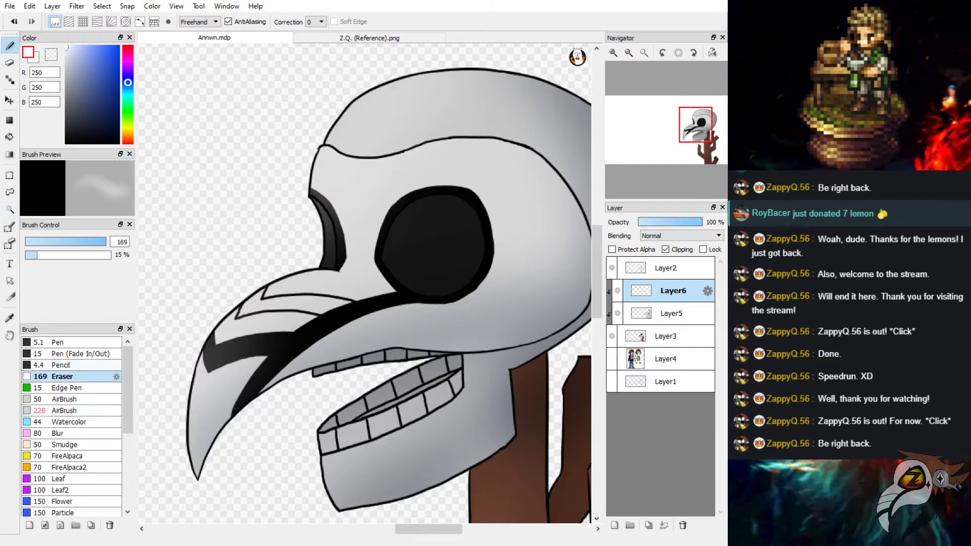
{"action": "key", "text": "ctrl+z"}
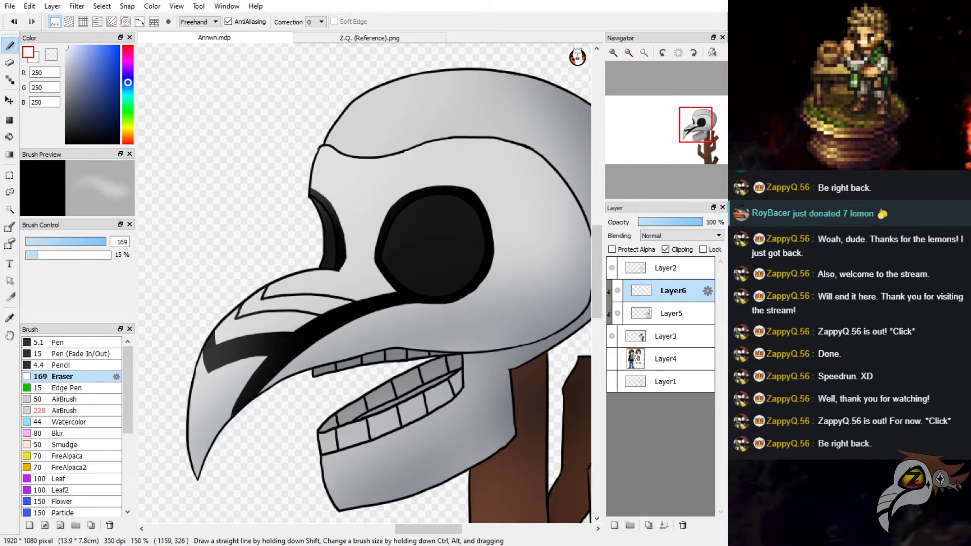
Try a bright red RGB 255, 8, 0 pupil with an airbrushed glow in the larger eye socket on Layer6.
{"action": "left_click", "coordinate": [127, 142]}
{"action": "left_click_drag", "start_coordinate": [109, 50], "coordinate": [118, 46]}
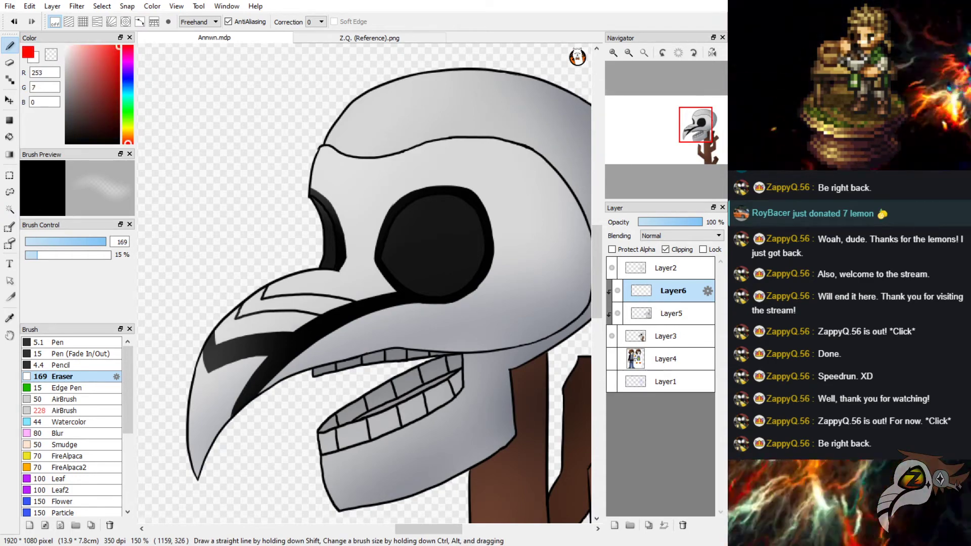
{"action": "left_click", "coordinate": [71, 343]}
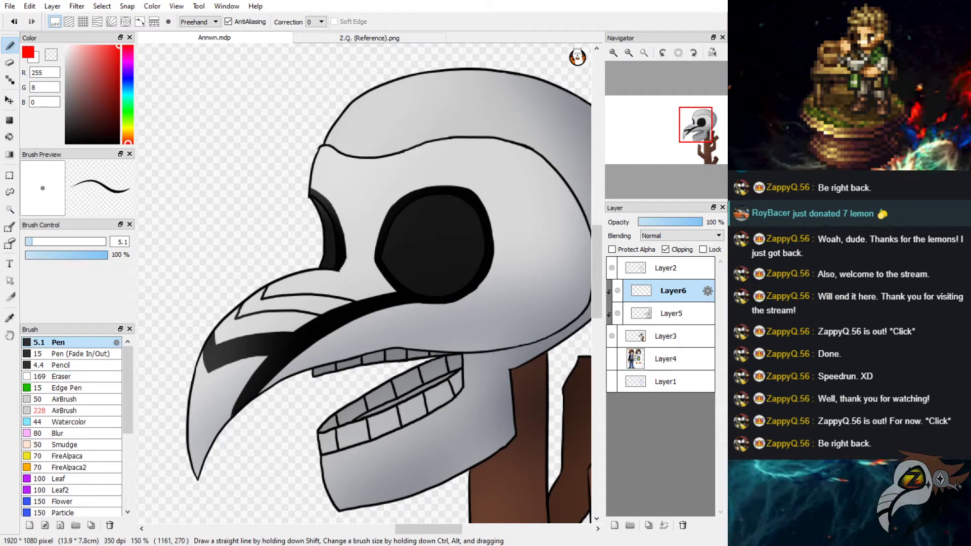
{"action": "key", "text": "ctrl+plus"}
{"action": "left_click", "coordinate": [452, 237]}
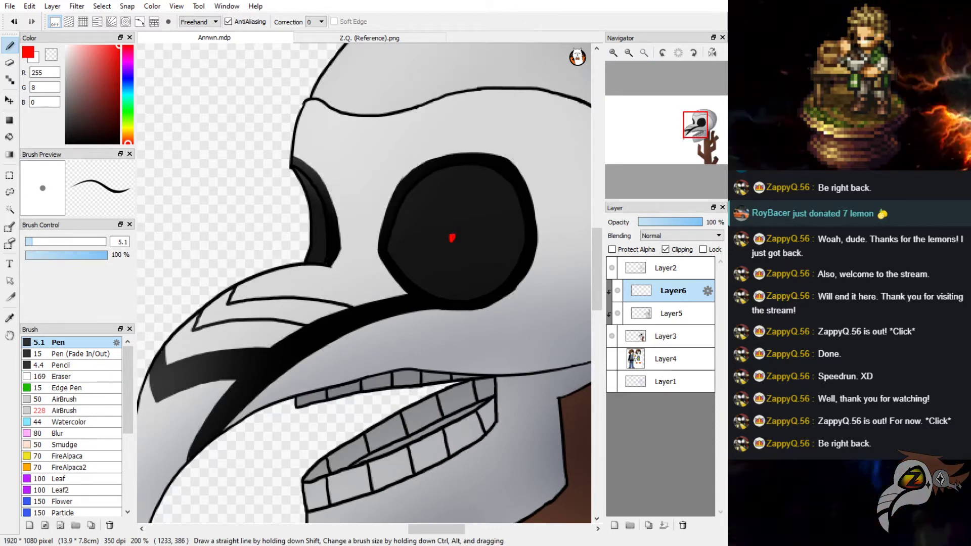
{"action": "left_click", "coordinate": [66, 399]}
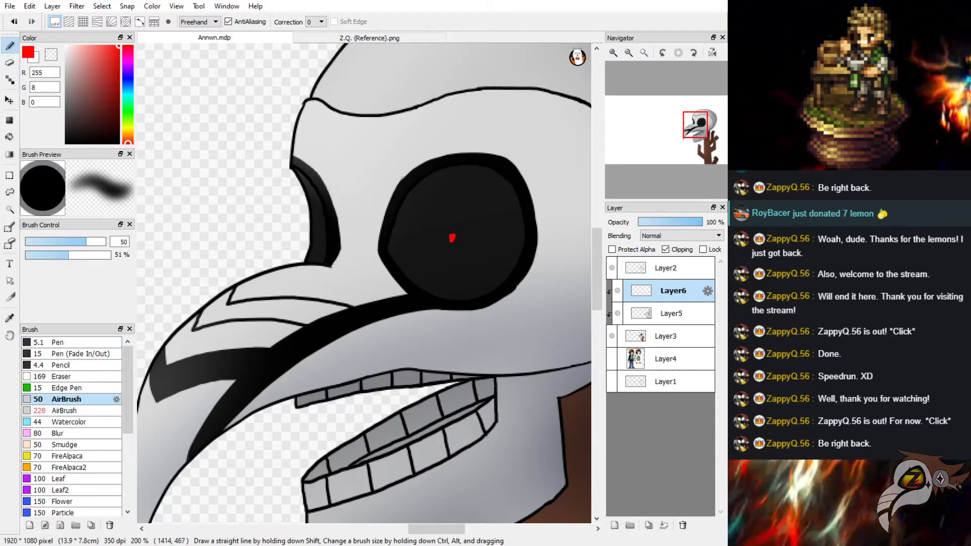
{"action": "left_click", "coordinate": [453, 238]}
{"action": "key", "text": "ctrl+z"}
{"action": "key", "text": "ctrl+z"}
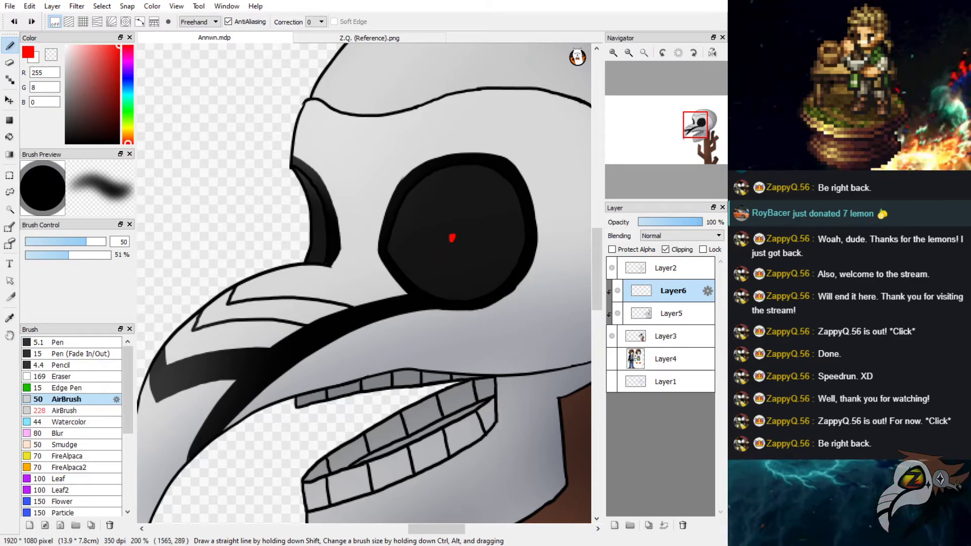
Group Layer2, Layer6, Layer5 and Layer3 into a new layer folder and collapse it.
{"action": "scroll", "coordinate": [455, 243], "scroll_direction": "down", "scroll_amount": 5}
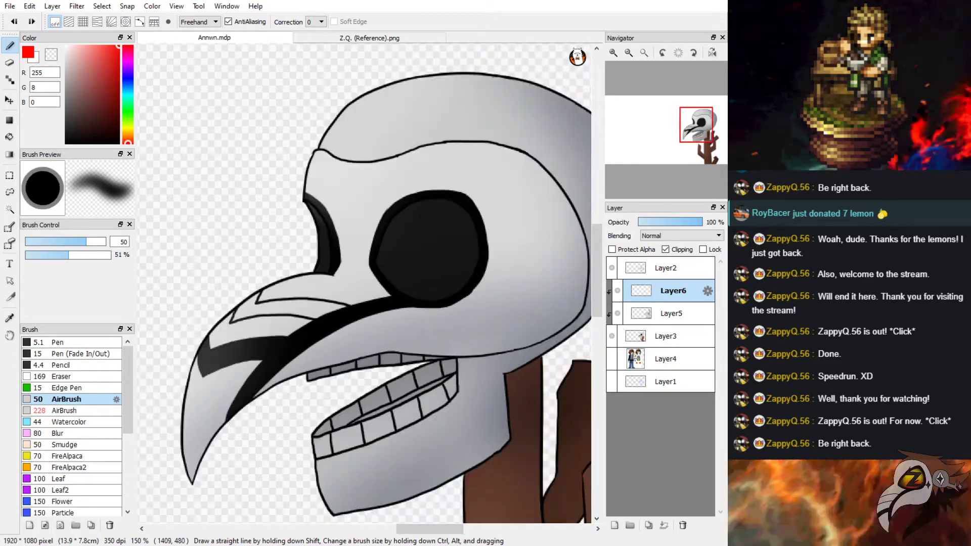
{"action": "scroll", "coordinate": [476, 245], "scroll_direction": "up", "scroll_amount": 1}
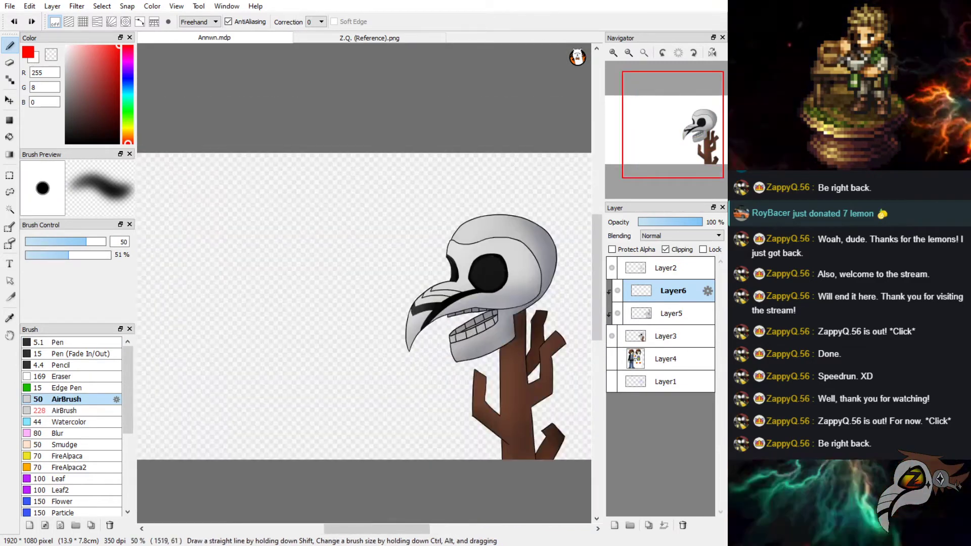
{"action": "left_click", "coordinate": [644, 52]}
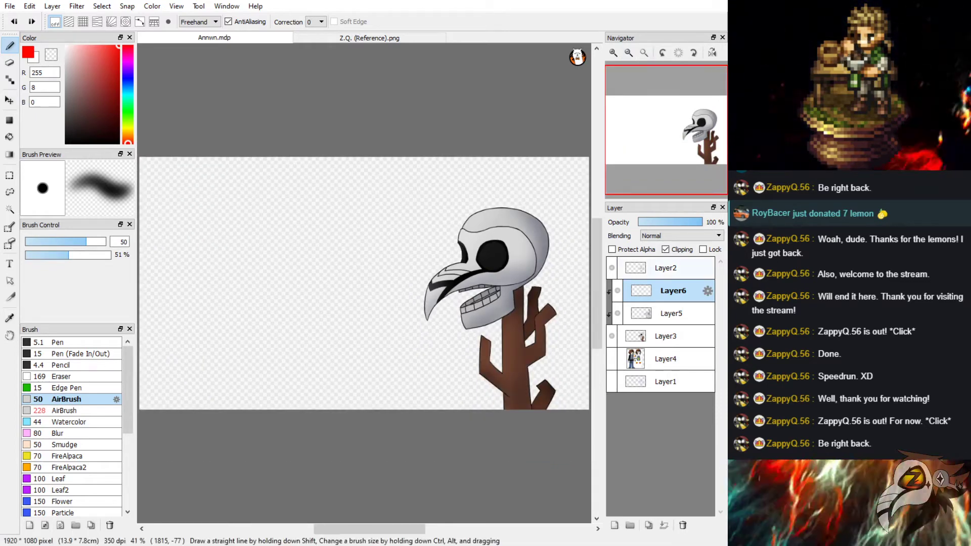
{"action": "left_click", "coordinate": [631, 525]}
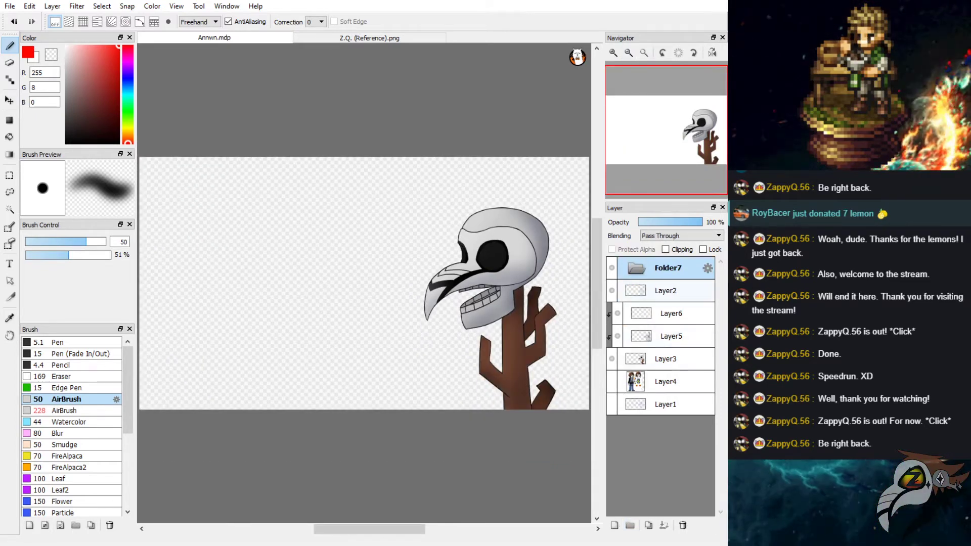
{"action": "left_click", "coordinate": [667, 291]}
{"action": "left_click", "coordinate": [668, 359], "text": "shift"}
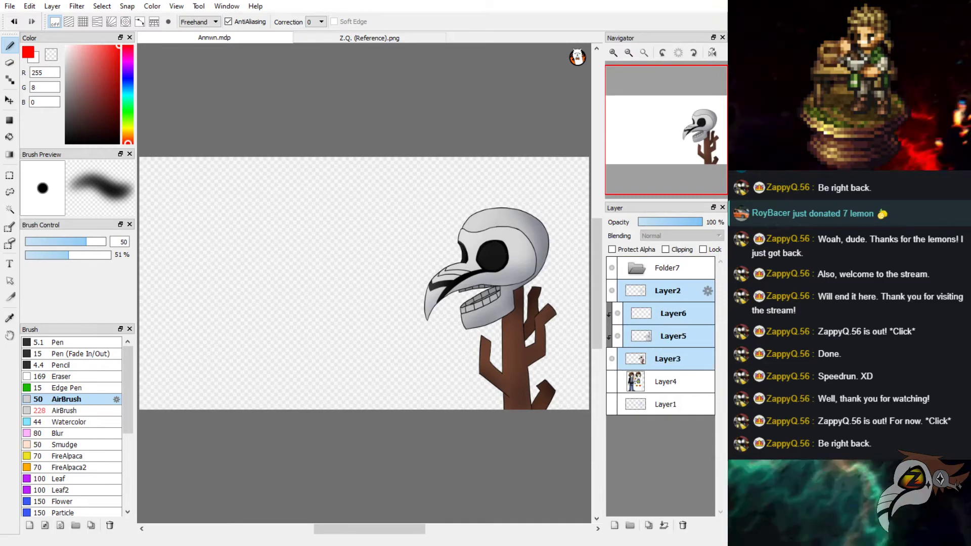
{"action": "left_click_drag", "start_coordinate": [668, 359], "coordinate": [668, 268]}
{"action": "left_click", "coordinate": [636, 268]}
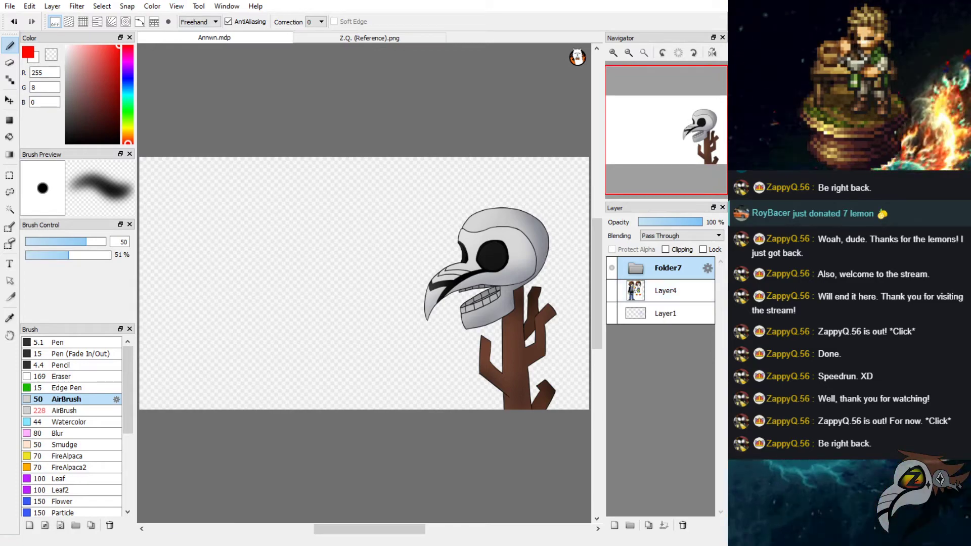
Make the background sketch on Layer1 visible.
{"action": "scroll", "coordinate": [499, 326], "scroll_direction": "down", "scroll_amount": 1}
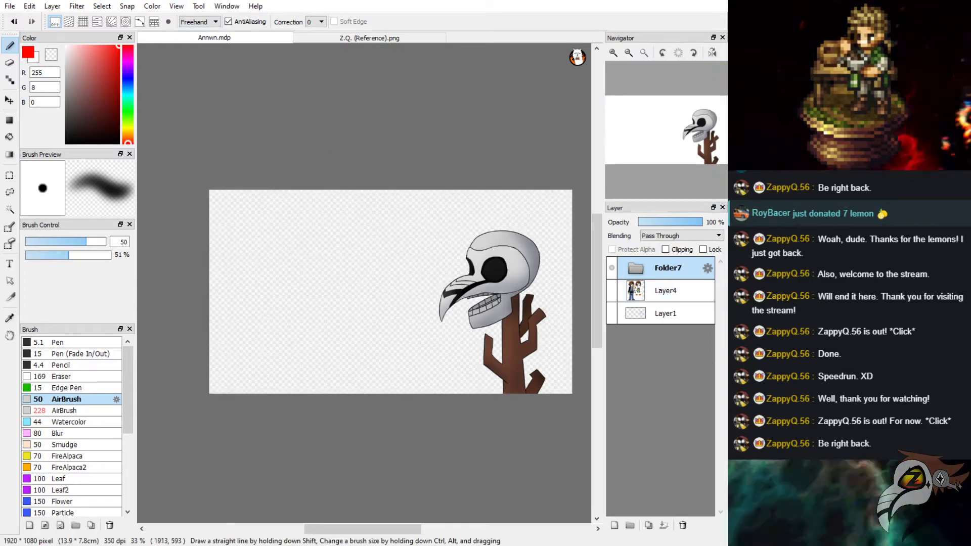
{"action": "left_click", "coordinate": [612, 314]}
{"action": "scroll", "coordinate": [361, 326], "scroll_direction": "up", "scroll_amount": 1}
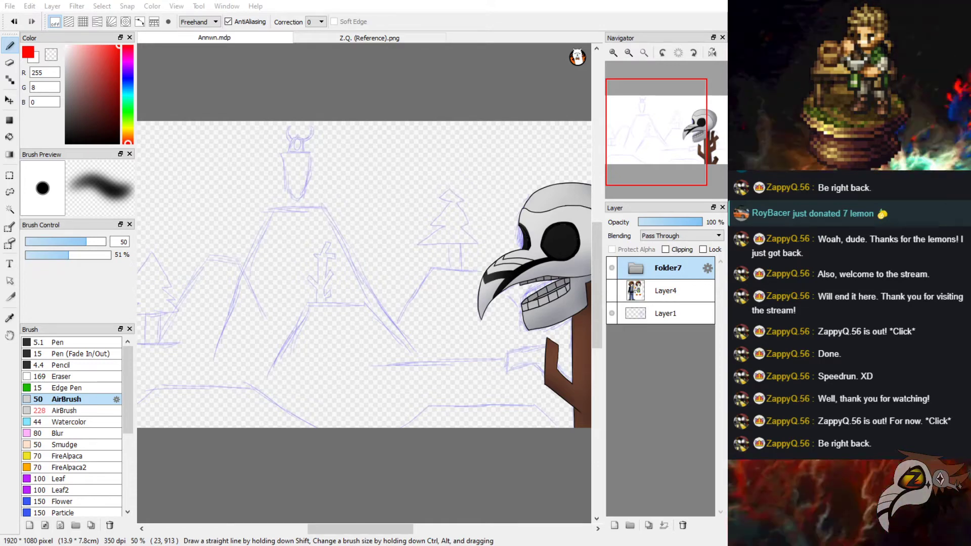
Add a new layer directly above Layer4 and hide the character's folder.
{"action": "scroll", "coordinate": [359, 303], "scroll_direction": "down", "scroll_amount": 1}
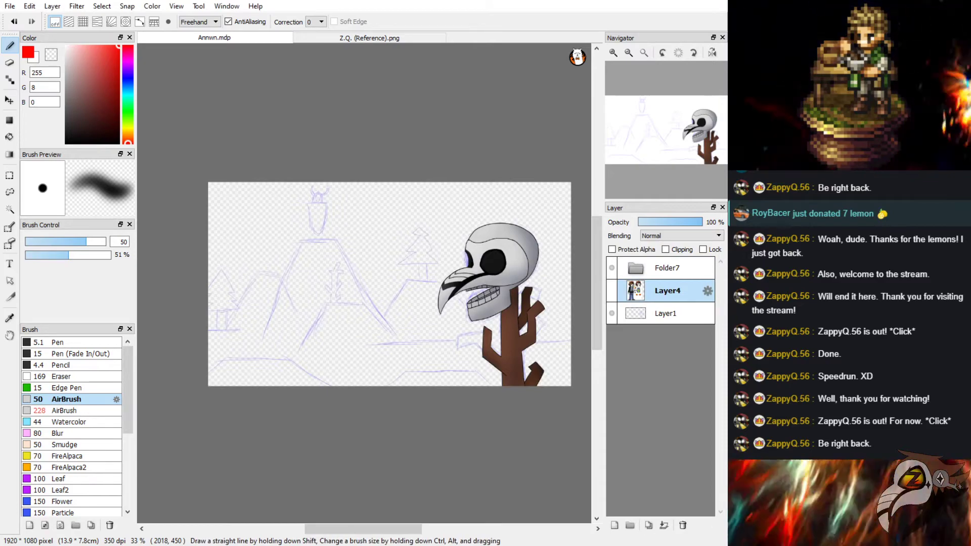
{"action": "left_click", "coordinate": [614, 526]}
{"action": "left_click", "coordinate": [611, 267]}
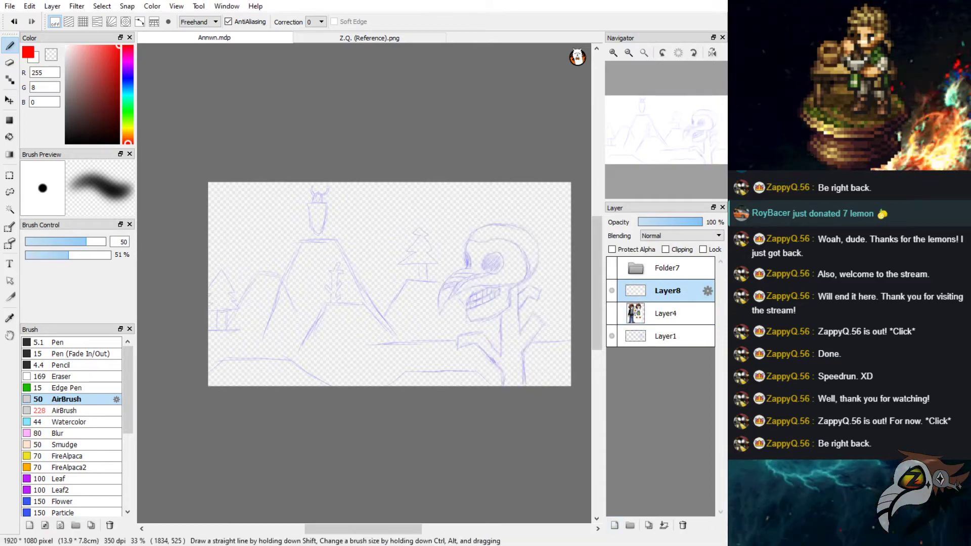
Set the drawing colour to warm grey RGB 190, 184, 178 and switch to the 5.1 Pen brush.
{"action": "scroll", "coordinate": [218, 343], "scroll_direction": "up", "scroll_amount": 2}
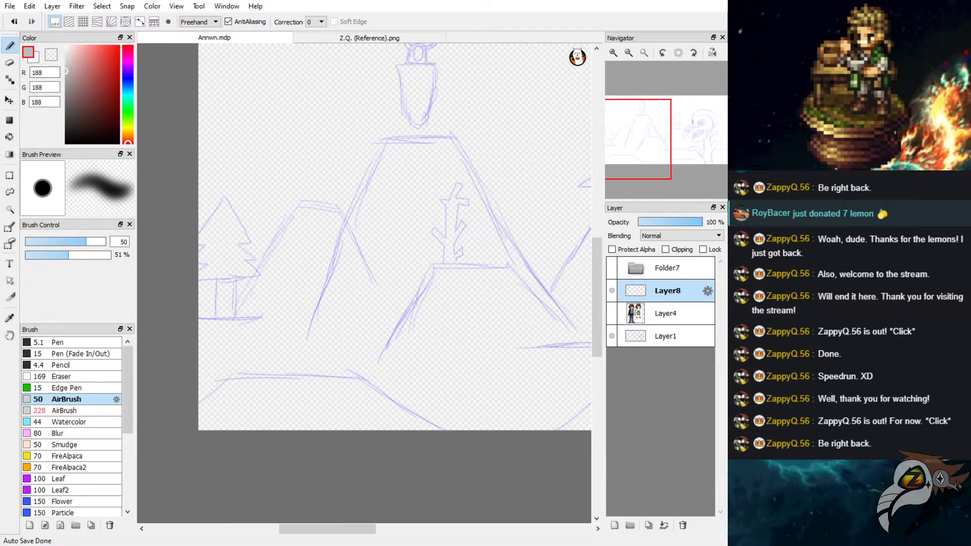
{"action": "left_click", "coordinate": [128, 138]}
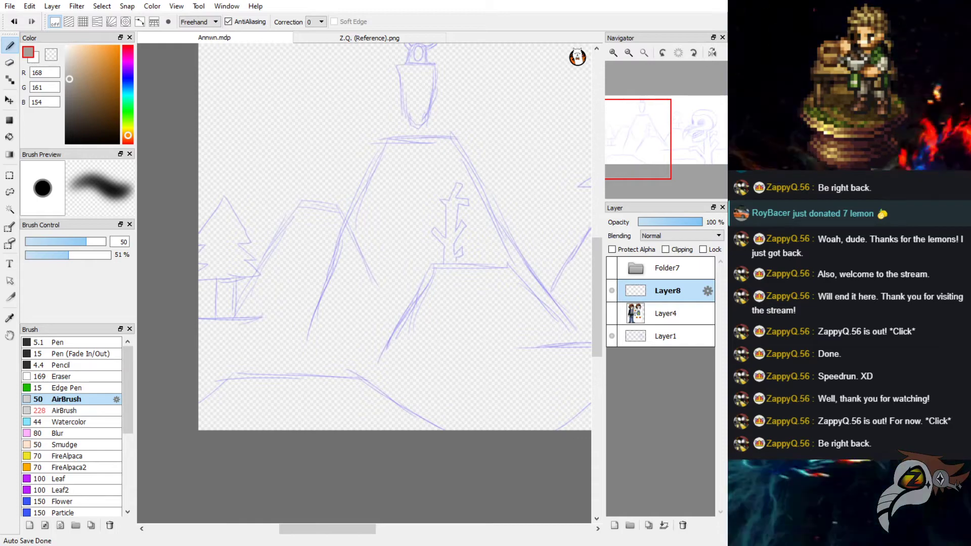
{"action": "left_click", "coordinate": [70, 74]}
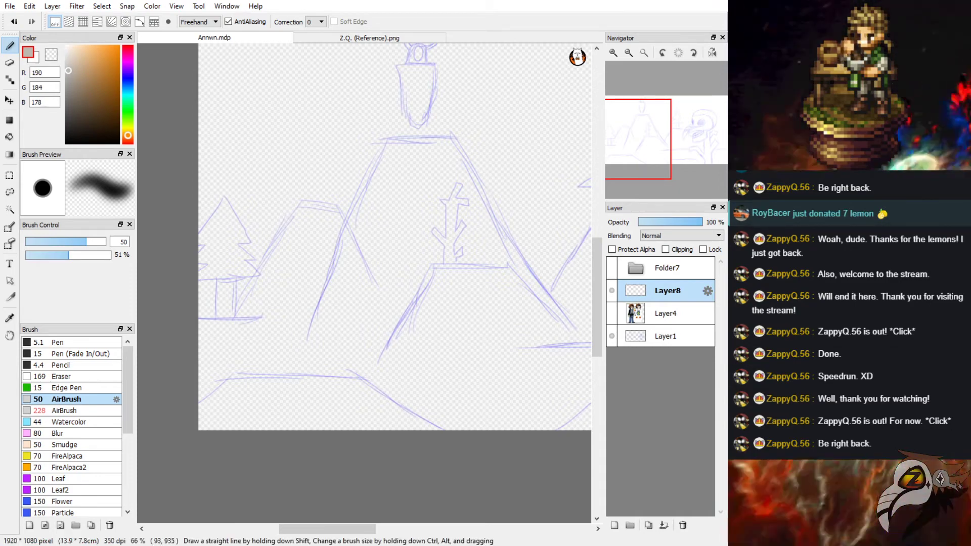
{"action": "left_click_drag", "start_coordinate": [222, 381], "coordinate": [342, 396]}
{"action": "key", "text": "ctrl+z"}
{"action": "left_click", "coordinate": [71, 343]}
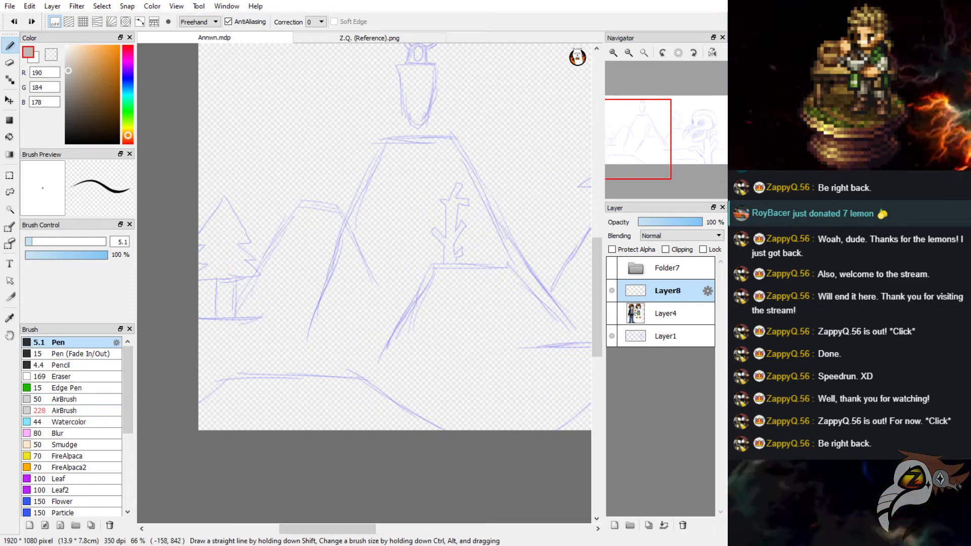
Try to draw the outer slope of the lower-left foreground platform on Layer8.
{"action": "mouse_move", "coordinate": [230, 381]}
{"action": "left_mouse_down"}
{"action": "mouse_move", "coordinate": [198, 387]}
{"action": "mouse_move", "coordinate": [197, 418]}
{"action": "left_mouse_up"}
{"action": "key", "text": "ctrl+z"}
{"action": "key", "text": "ctrl+z"}
{"action": "left_click_drag", "start_coordinate": [232, 371], "coordinate": [199, 410]}
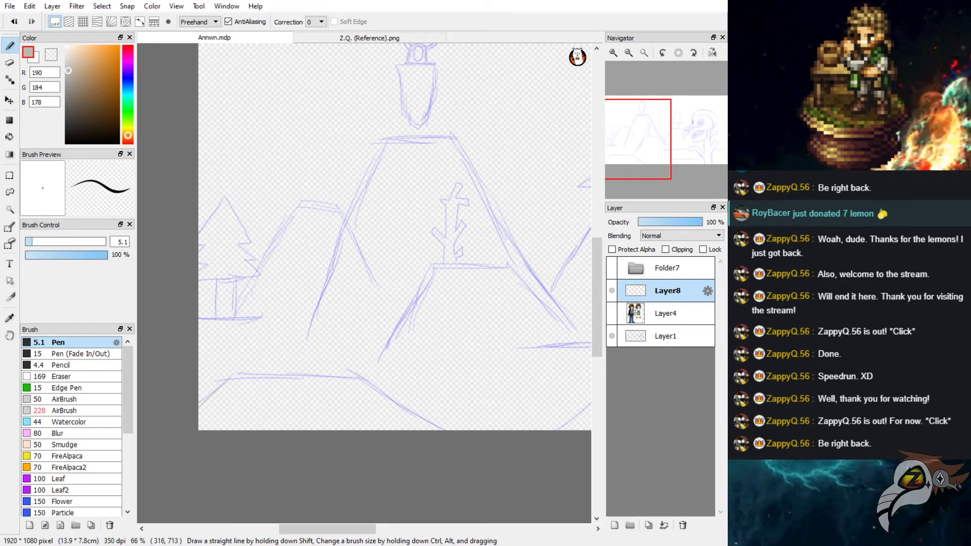
{"action": "left_click", "coordinate": [613, 53]}
{"action": "left_click_drag", "start_coordinate": [316, 529], "coordinate": [305, 529]}
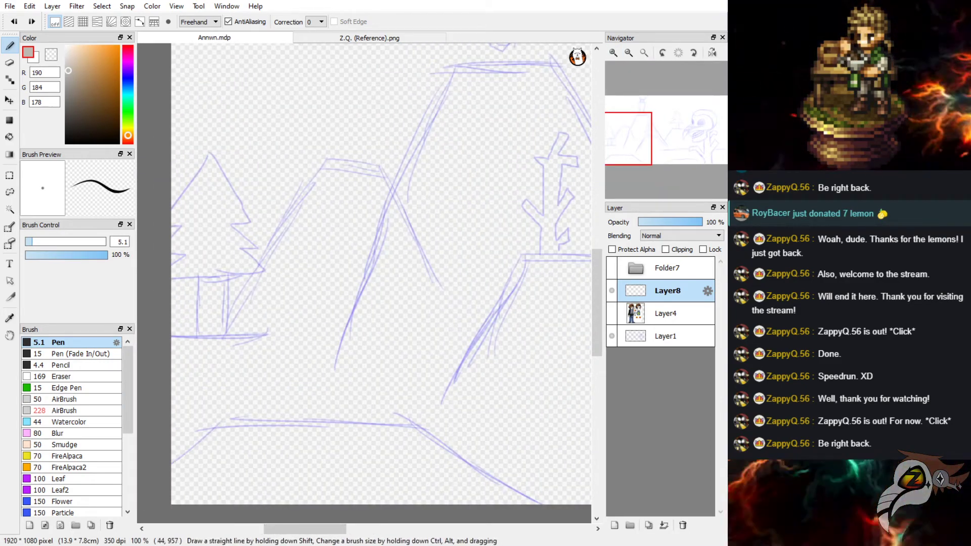
{"action": "key", "text": "ctrl+z"}
Trace the lower-left foreground platform's slopes and flat top with connected straight pen lines on Layer8.
{"action": "left_click_drag", "start_coordinate": [172, 466], "coordinate": [213, 419]}
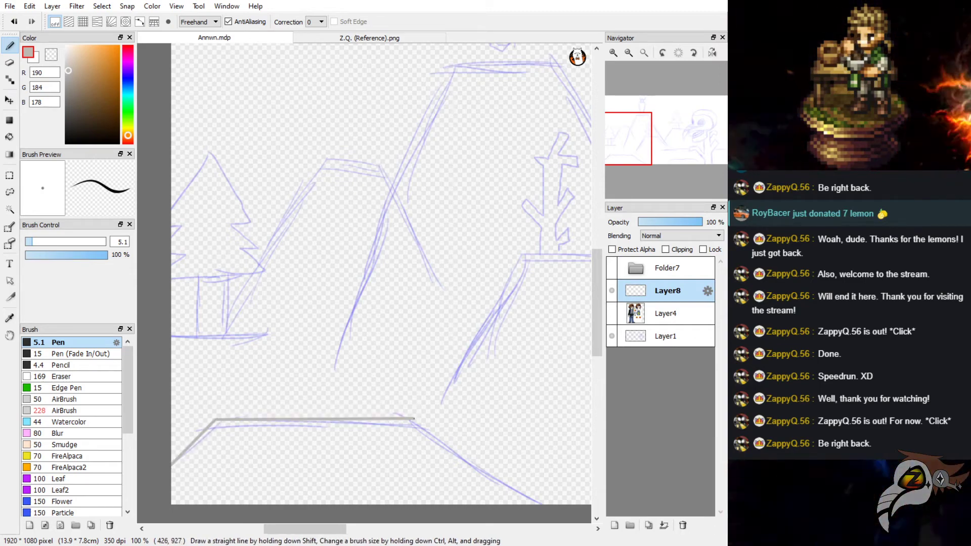
{"action": "left_click", "coordinate": [414, 419], "text": "shift"}
{"action": "left_click", "coordinate": [542, 512], "text": "shift"}
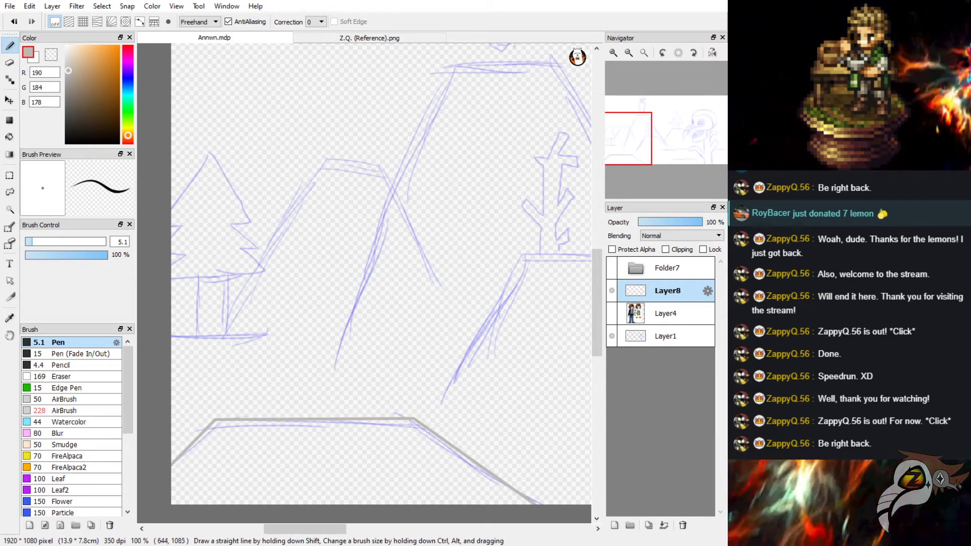
Trace the second foreground platform, below the skull's beak, with connected straight pen lines down to the canvas's lower edge.
{"action": "left_click_drag", "start_coordinate": [303, 529], "coordinate": [391, 529]}
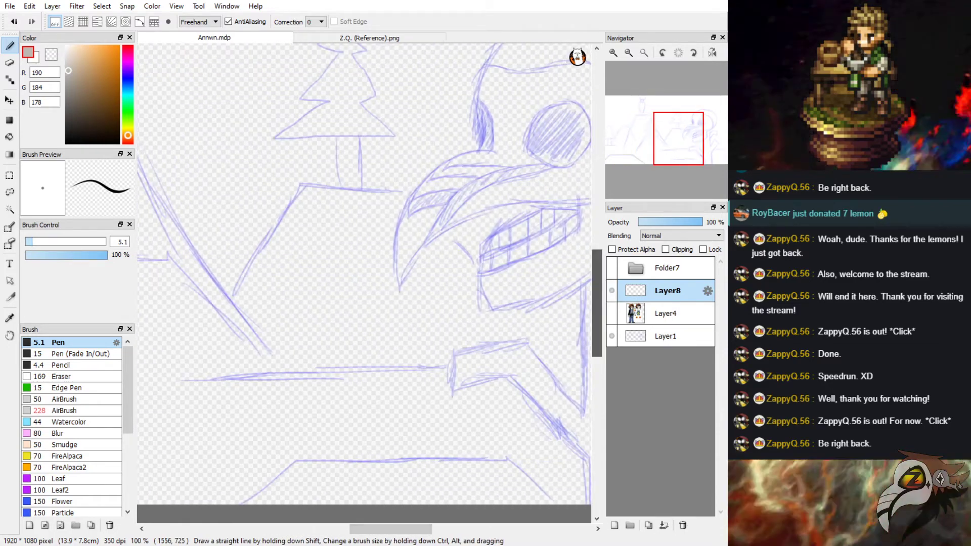
{"action": "scroll", "coordinate": [364, 273], "scroll_direction": "down", "scroll_amount": 2}
{"action": "left_click", "coordinate": [232, 460], "text": "shift"}
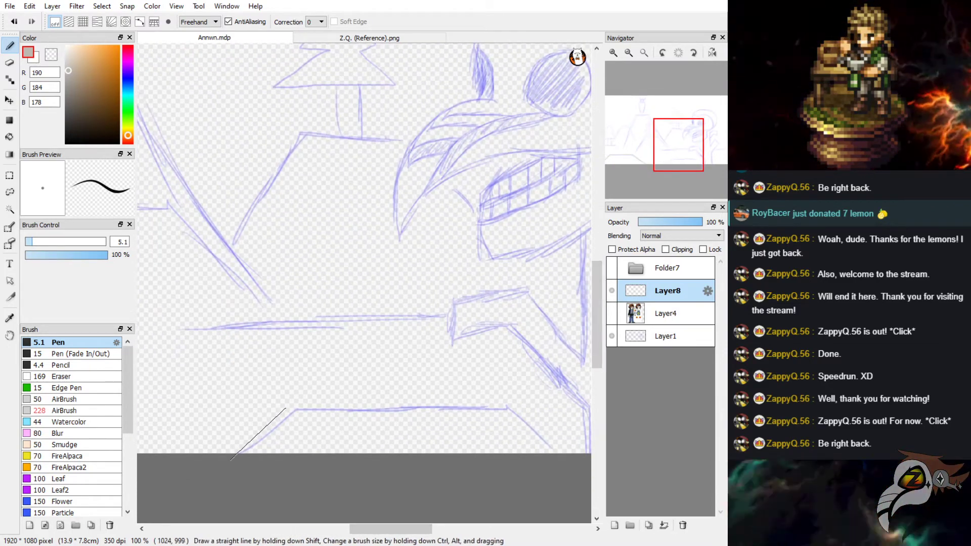
{"action": "left_click", "coordinate": [295, 410], "text": "shift"}
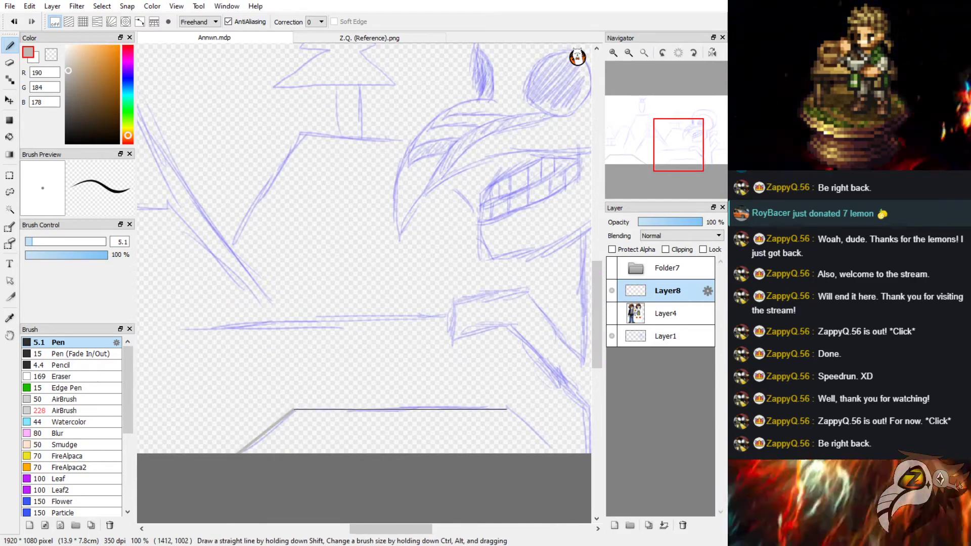
{"action": "left_click", "coordinate": [506, 407], "text": "shift"}
{"action": "left_click", "coordinate": [573, 465], "text": "shift"}
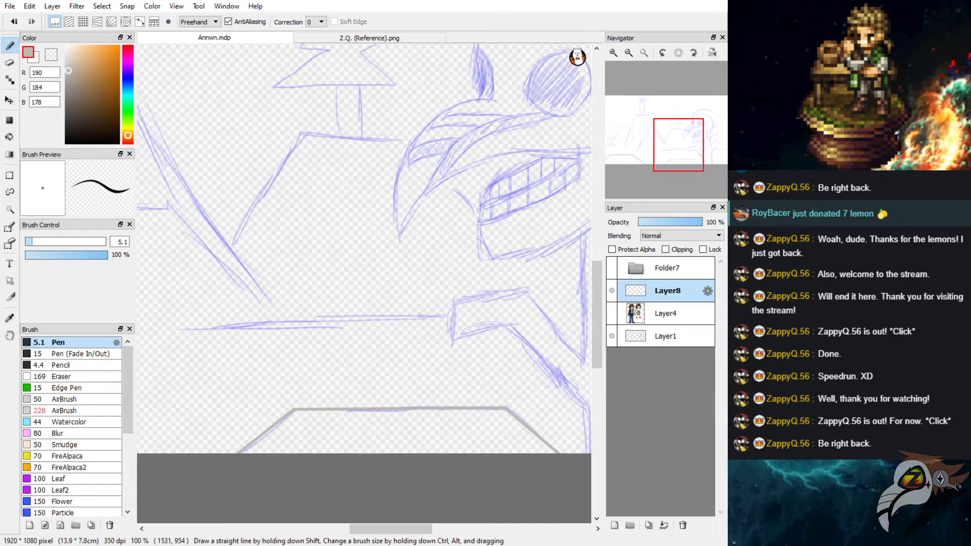
Draw the straight horizontal ground line behind the skull character on Layer8 and slope its left end down to the lower-left foreground platform.
{"action": "left_click_drag", "start_coordinate": [367, 528], "coordinate": [409, 528]}
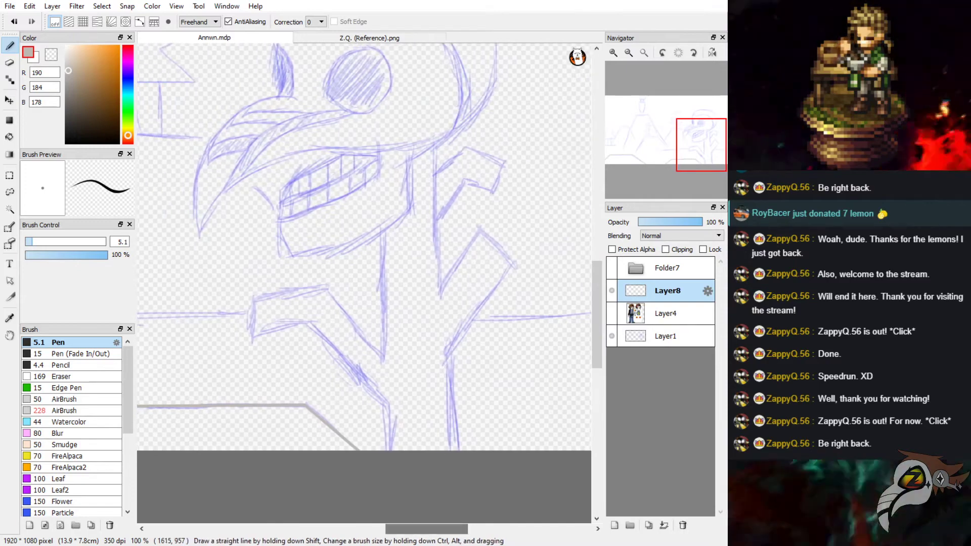
{"action": "left_click", "coordinate": [628, 53]}
{"action": "left_click", "coordinate": [629, 52]}
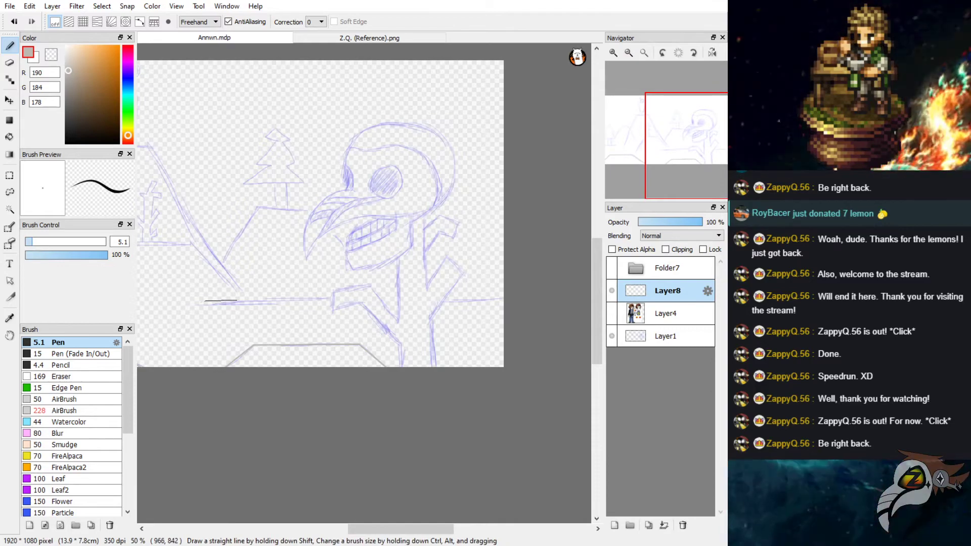
{"action": "left_click_drag", "start_coordinate": [203, 303], "coordinate": [527, 301]}
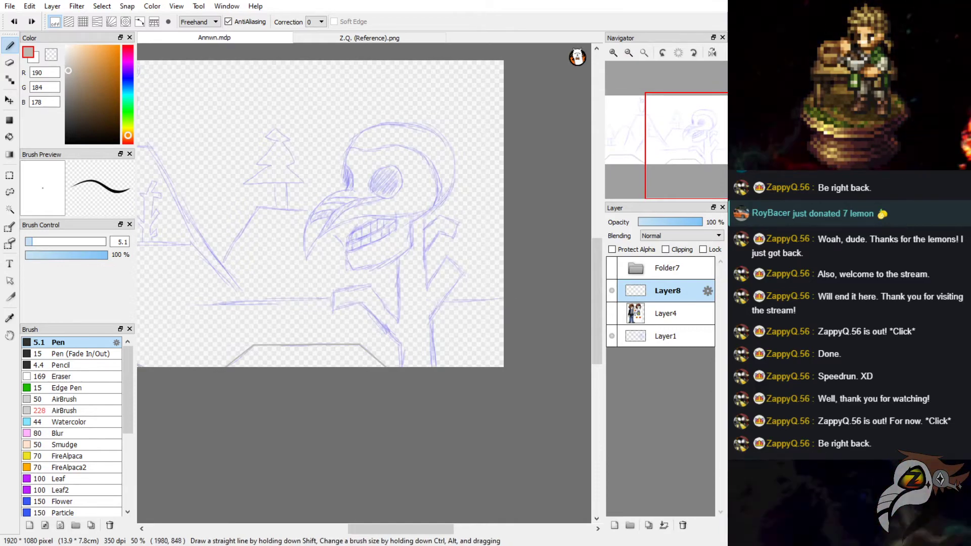
{"action": "left_click", "coordinate": [527, 300], "text": "shift"}
{"action": "left_click_drag", "start_coordinate": [375, 530], "coordinate": [340, 529]}
{"action": "left_click", "coordinate": [613, 52]}
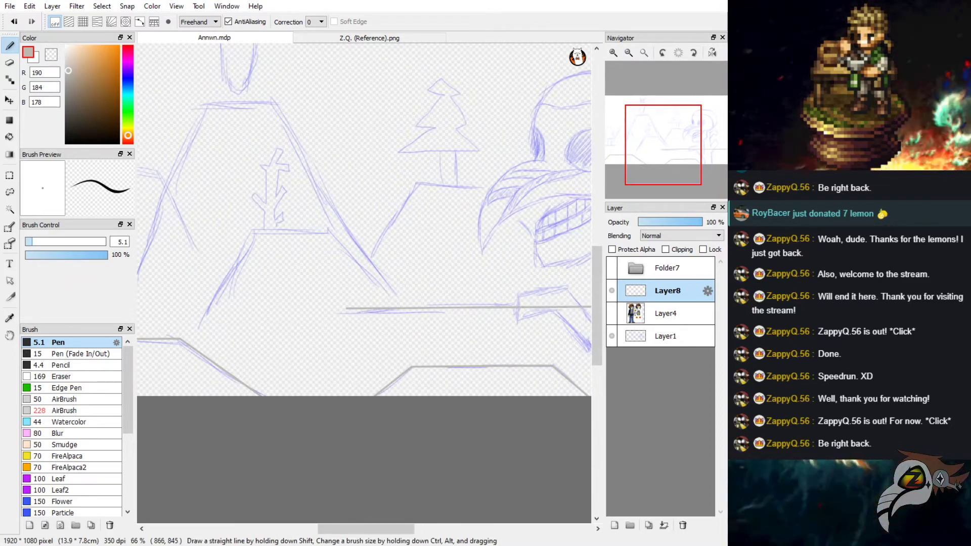
{"action": "left_click", "coordinate": [242, 382], "text": "shift"}
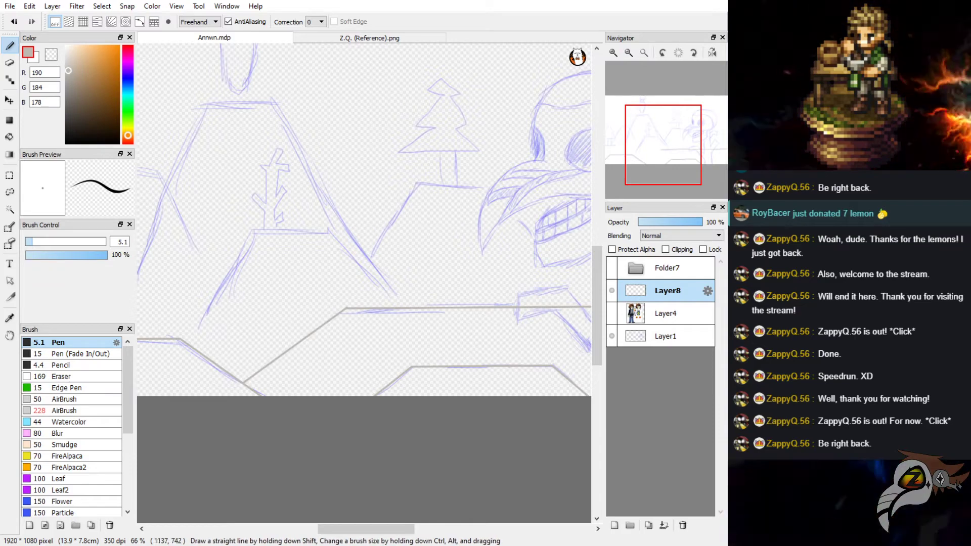
Trace the ledge beneath the far-left pine tree with straight pen lines and slope it down to the foreground platform's flat top.
{"action": "left_click_drag", "start_coordinate": [338, 529], "coordinate": [294, 529]}
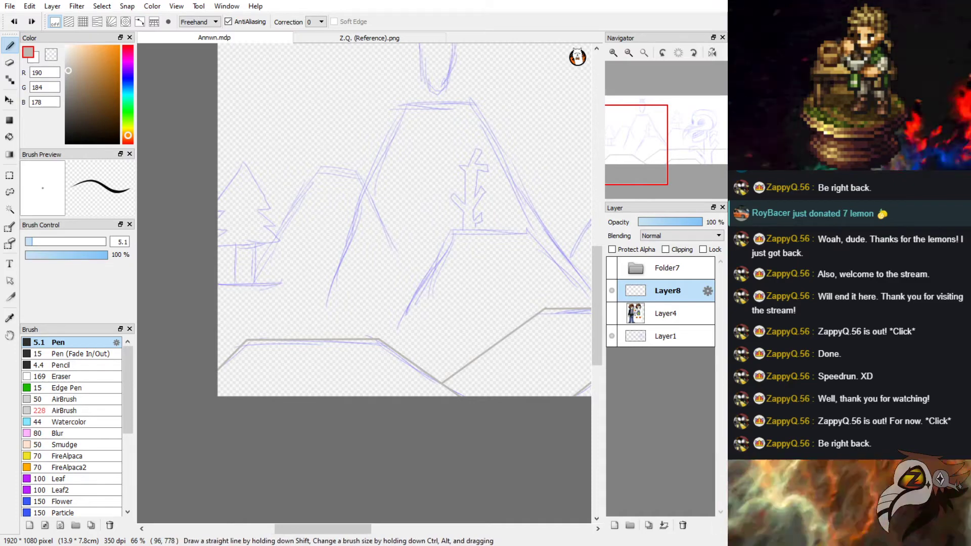
{"action": "left_click_drag", "start_coordinate": [597, 306], "coordinate": [597, 292]}
{"action": "left_click", "coordinate": [613, 53]}
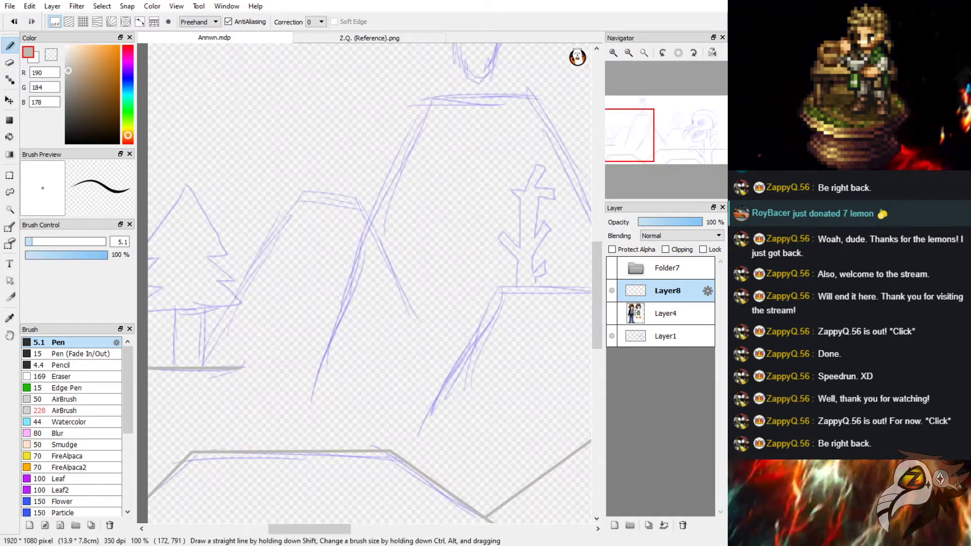
{"action": "left_click", "coordinate": [289, 414], "text": "shift"}
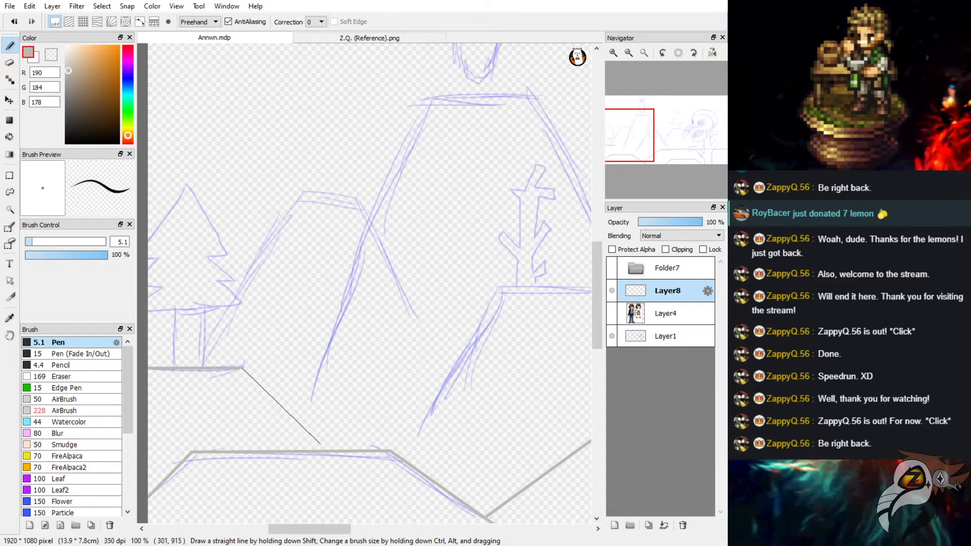
{"action": "left_click", "coordinate": [334, 449], "text": "shift"}
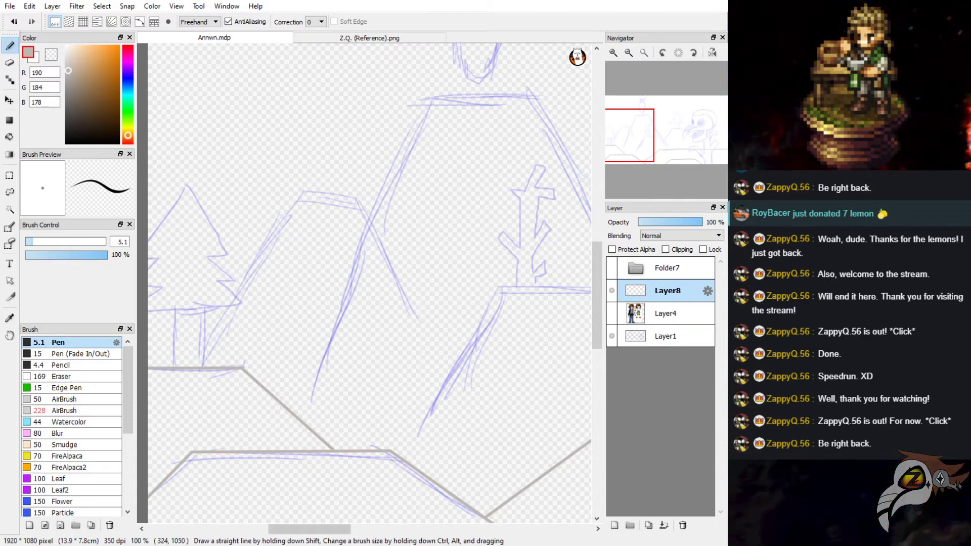
Trace the dead-tree hill's left slope, flat top and right slope with straight pen lines, ending on the ground line.
{"action": "left_click_drag", "start_coordinate": [312, 529], "coordinate": [441, 529]}
{"action": "scroll", "coordinate": [365, 283], "scroll_direction": "left", "scroll_amount": 10}
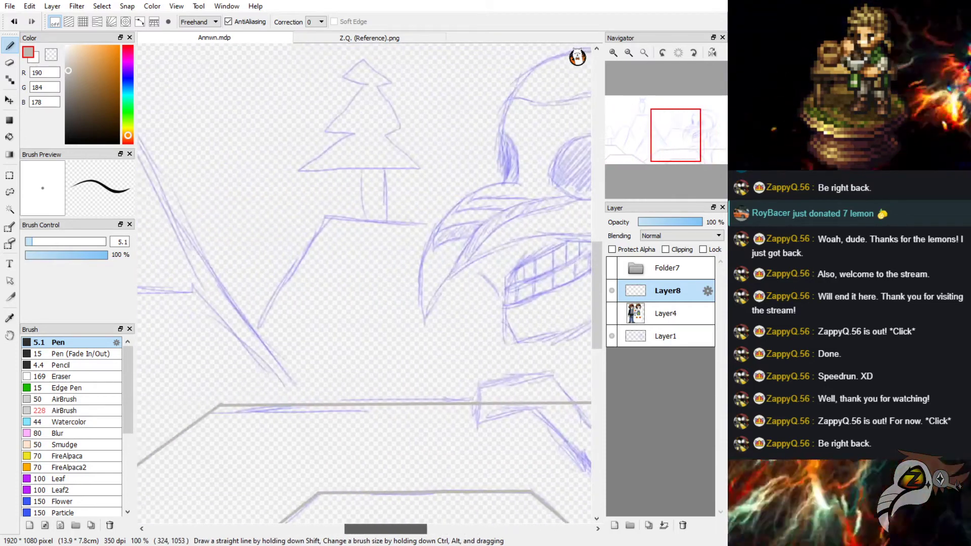
{"action": "scroll", "coordinate": [365, 284], "scroll_direction": "left", "scroll_amount": 1}
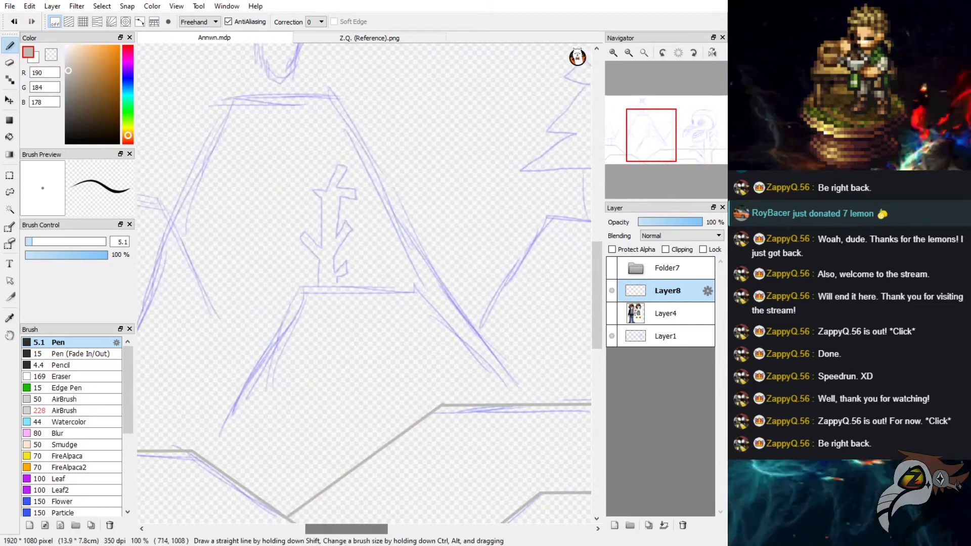
{"action": "mouse_move", "coordinate": [208, 462]}
{"action": "left_mouse_down"}
{"action": "mouse_move", "coordinate": [303, 263]}
{"action": "mouse_move", "coordinate": [312, 277]}
{"action": "mouse_move", "coordinate": [413, 291]}
{"action": "left_mouse_up"}
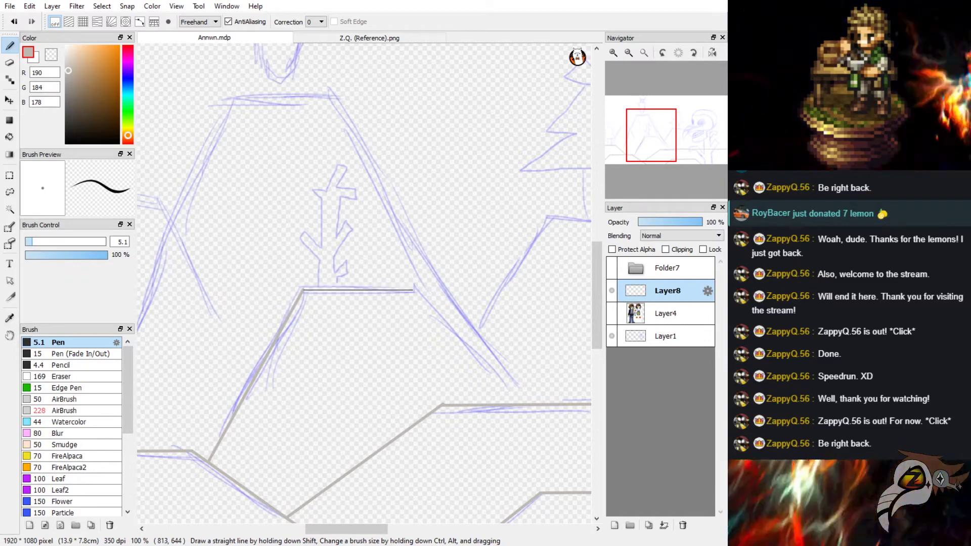
{"action": "left_click_drag", "start_coordinate": [415, 289], "coordinate": [519, 404]}
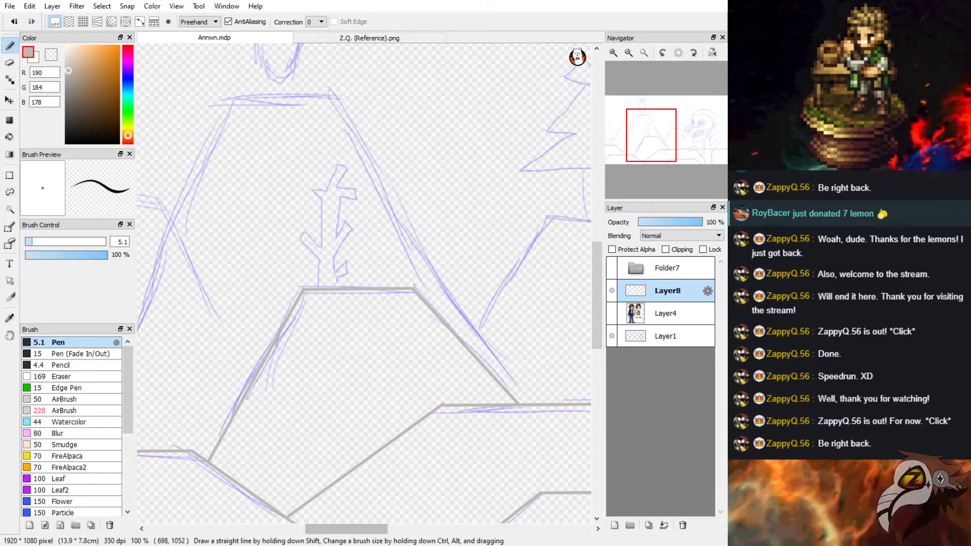
Trace the left flat-topped mountain from the pine-tree ledge, ending its right slope in a short ledge against the dead-tree hill.
{"action": "left_click_drag", "start_coordinate": [347, 529], "coordinate": [316, 530]}
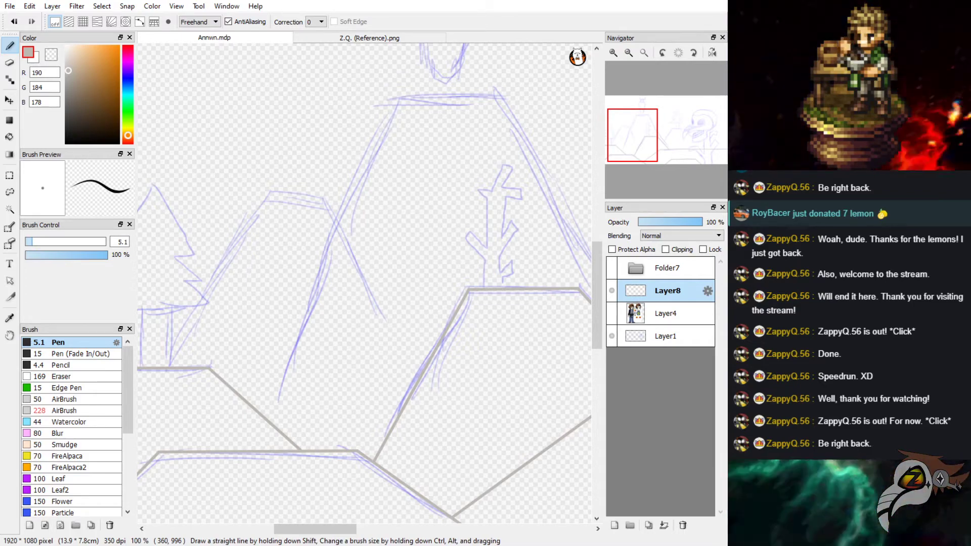
{"action": "mouse_move", "coordinate": [315, 529]}
{"action": "left_mouse_down"}
{"action": "mouse_move", "coordinate": [422, 528]}
{"action": "mouse_move", "coordinate": [307, 529]}
{"action": "left_mouse_up"}
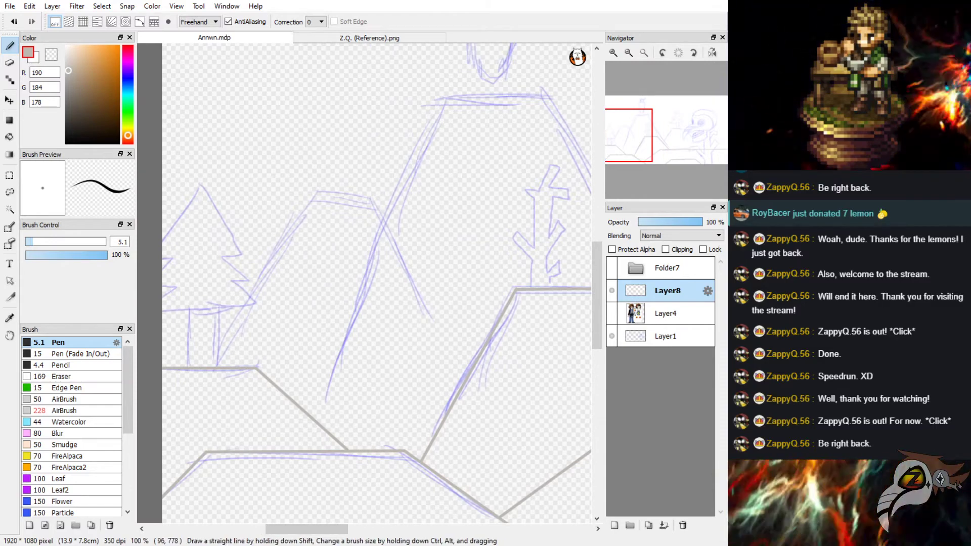
{"action": "left_click", "coordinate": [217, 367]}
{"action": "left_click", "coordinate": [313, 194], "text": "shift"}
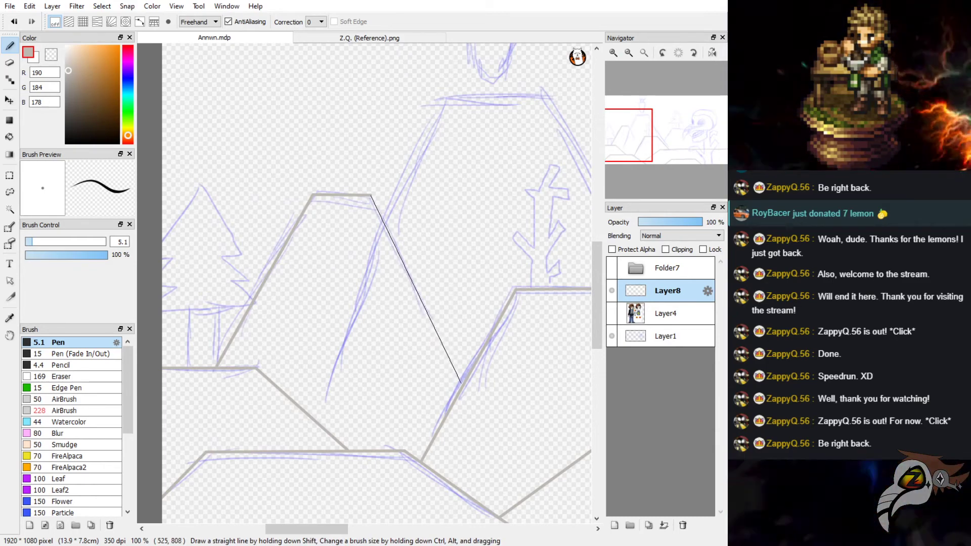
{"action": "left_click", "coordinate": [429, 316], "text": "shift"}
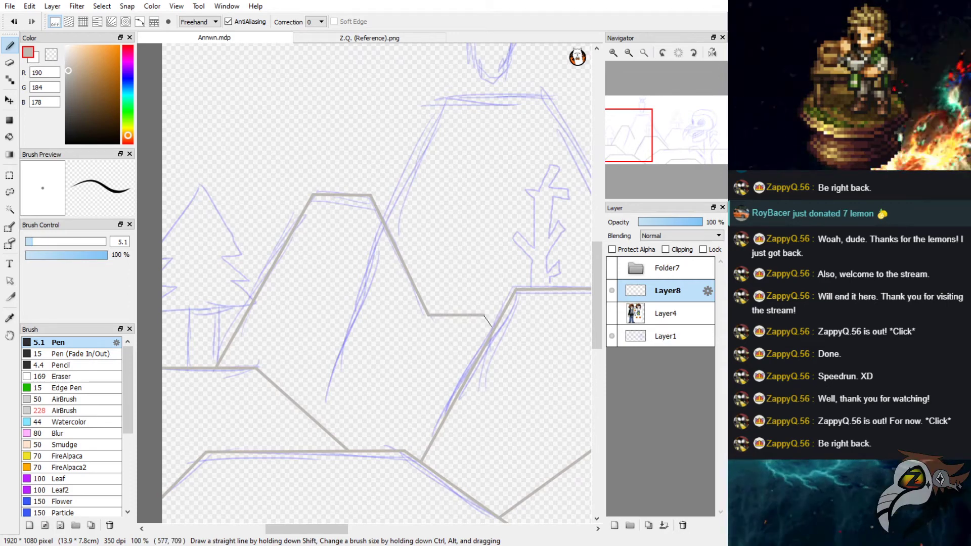
Trace the tall central mountain's left slope and flat top with connected straight pen lines on Layer8.
{"action": "left_click_drag", "start_coordinate": [597, 313], "coordinate": [597, 294]}
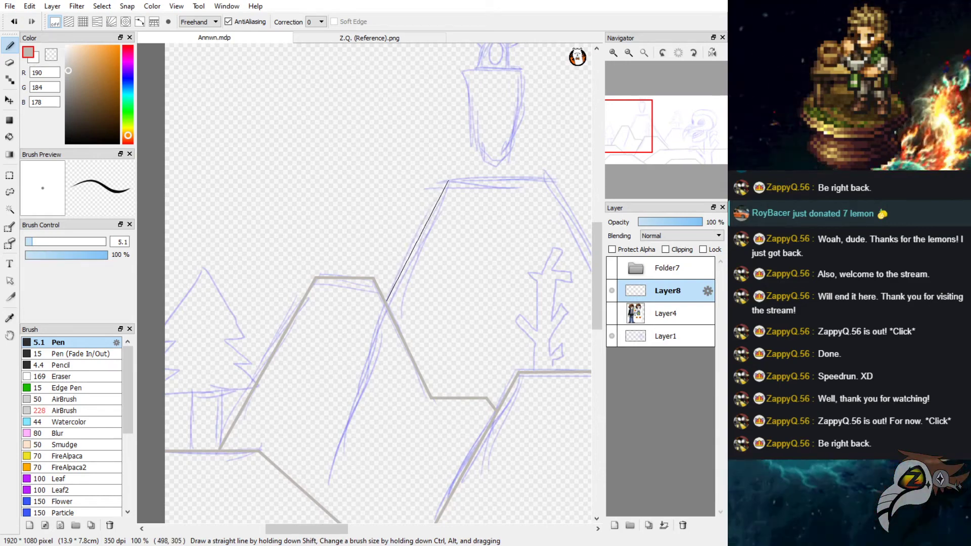
{"action": "left_click", "coordinate": [449, 180], "text": "shift"}
{"action": "left_click", "coordinate": [546, 180], "text": "shift"}
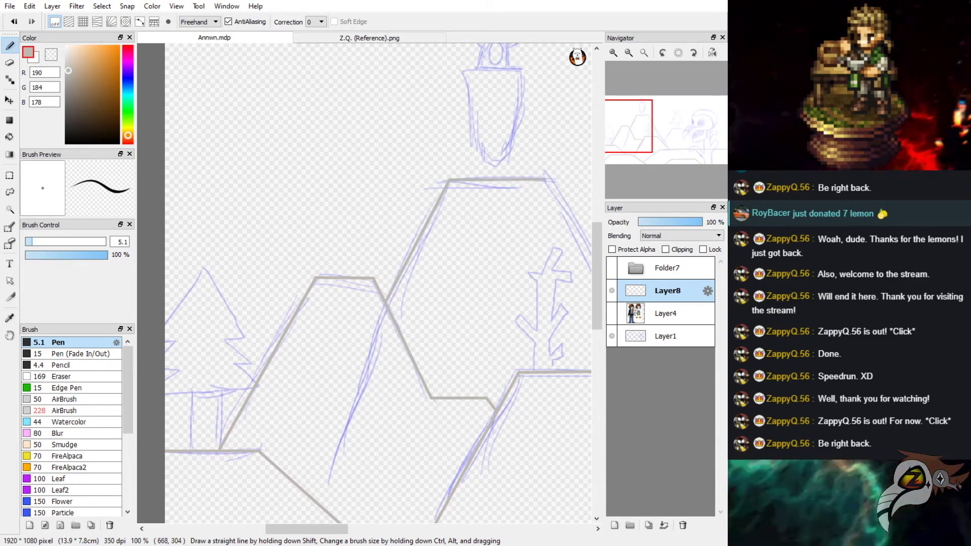
Try to draw the tall central mountain's right slope straight down to the ground line.
{"action": "scroll", "coordinate": [422, 487], "scroll_direction": "right", "scroll_amount": 1}
{"action": "scroll", "coordinate": [423, 488], "scroll_direction": "right", "scroll_amount": 4}
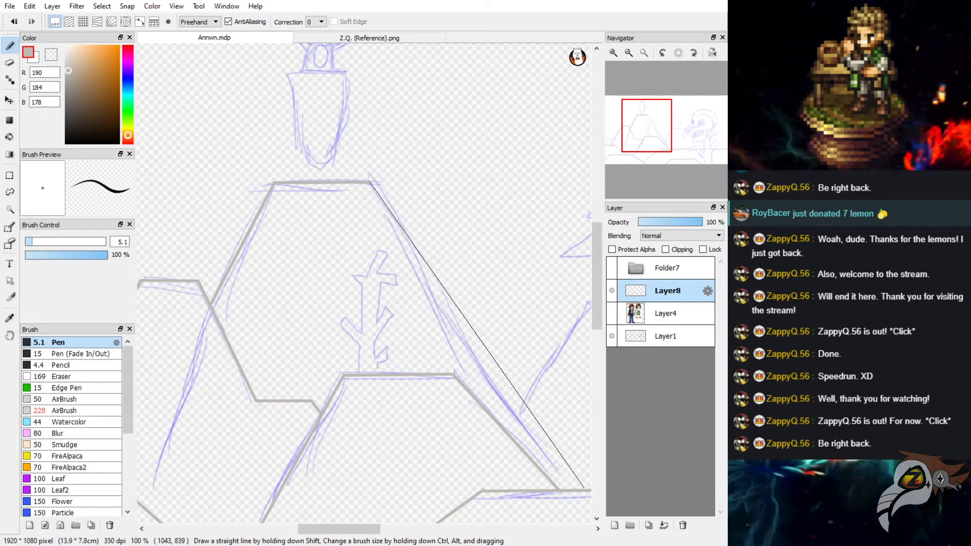
{"action": "left_click", "coordinate": [585, 490], "text": "shift"}
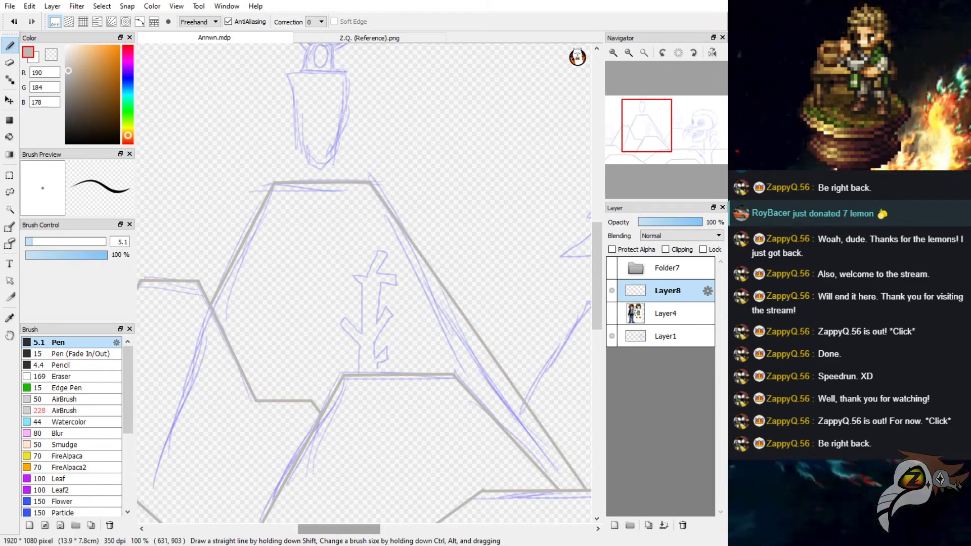
{"action": "left_click_drag", "start_coordinate": [339, 528], "coordinate": [349, 528]}
{"action": "key", "text": "ctrl+z"}
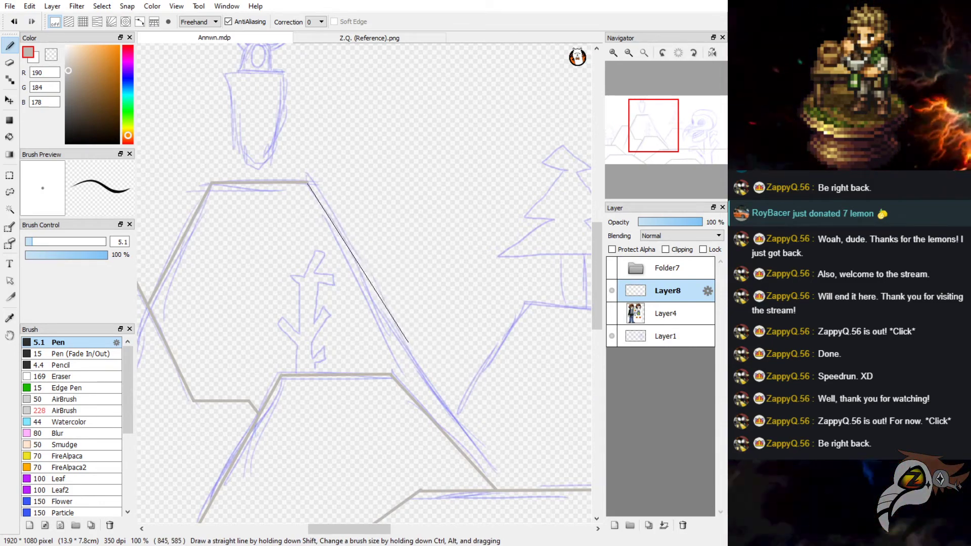
Line the tall mountain's right slope with a horizontal ledge, and trace the left slope and flat top of the adjoining pine-tree hill.
{"action": "left_click", "coordinate": [416, 346], "text": "shift"}
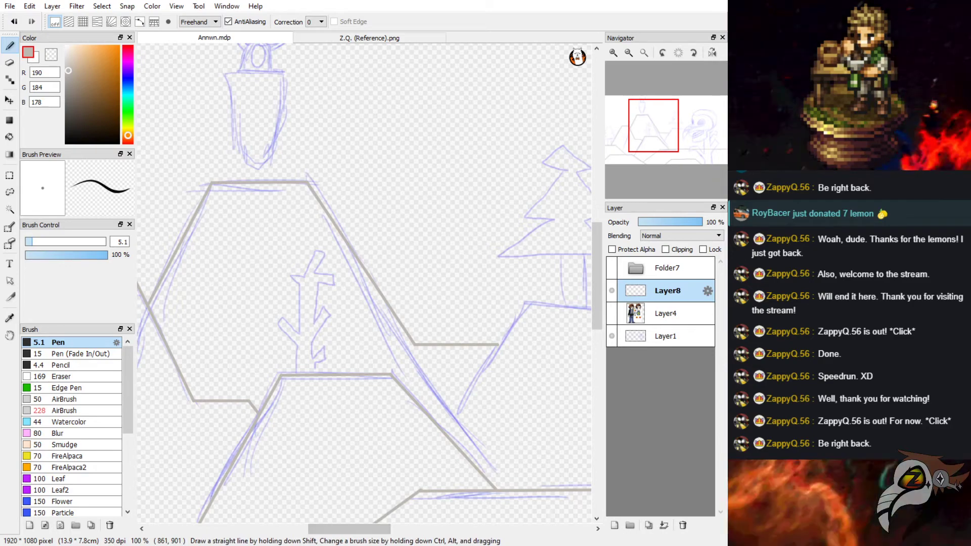
{"action": "mouse_move", "coordinate": [349, 528]}
{"action": "left_mouse_down"}
{"action": "mouse_move", "coordinate": [309, 528]}
{"action": "mouse_move", "coordinate": [380, 529]}
{"action": "left_mouse_up"}
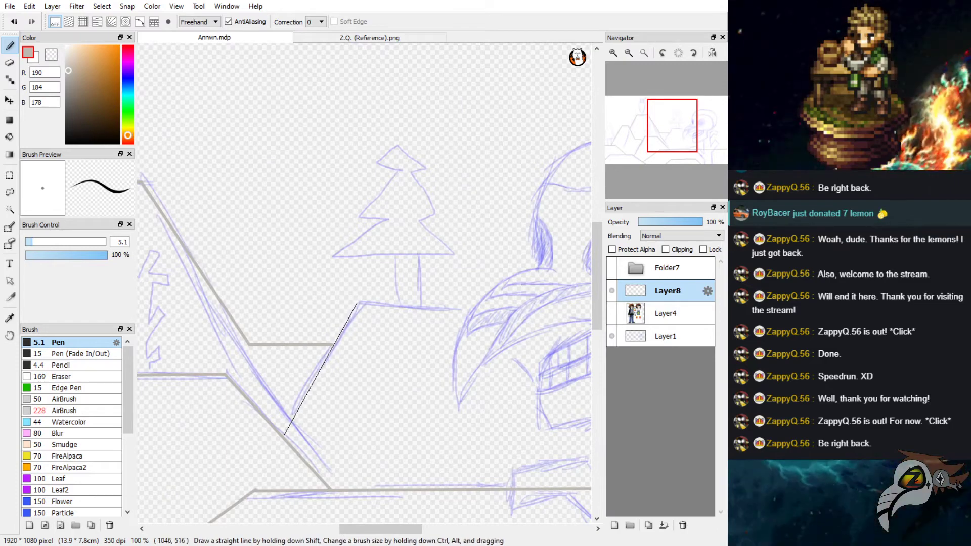
{"action": "left_click", "coordinate": [357, 304], "text": "shift"}
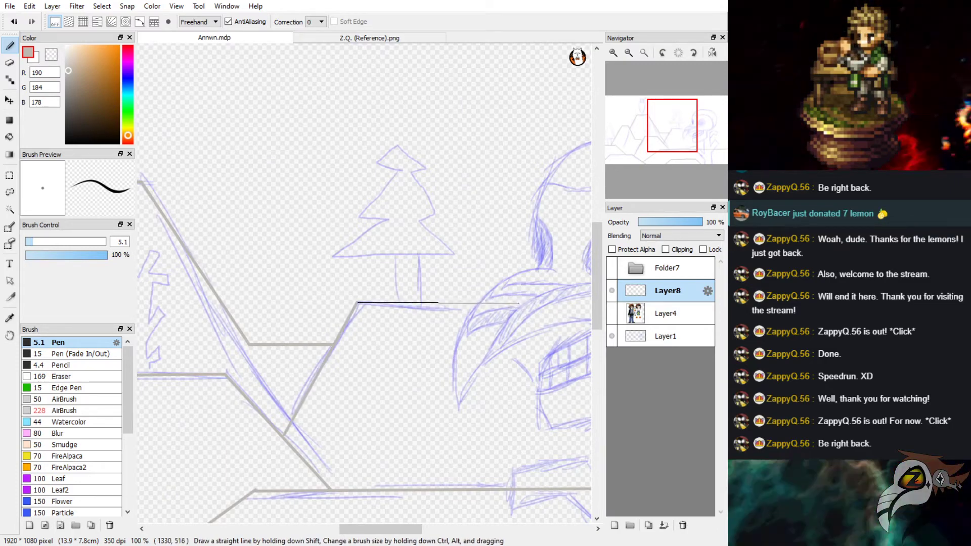
{"action": "left_click", "coordinate": [520, 303], "text": "shift"}
Draw the pine-tree hill's right slope behind the skull, with a horizontal ledge and a final slope down to the ground line.
{"action": "left_click_drag", "start_coordinate": [381, 529], "coordinate": [417, 529]}
{"action": "scroll", "coordinate": [364, 288], "scroll_direction": "left", "scroll_amount": 3}
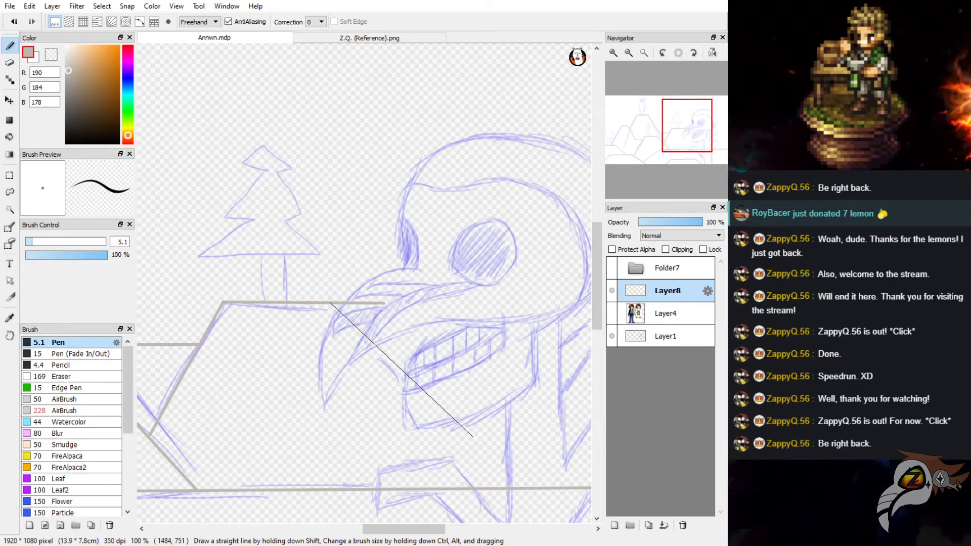
{"action": "left_click", "coordinate": [472, 436], "text": "shift"}
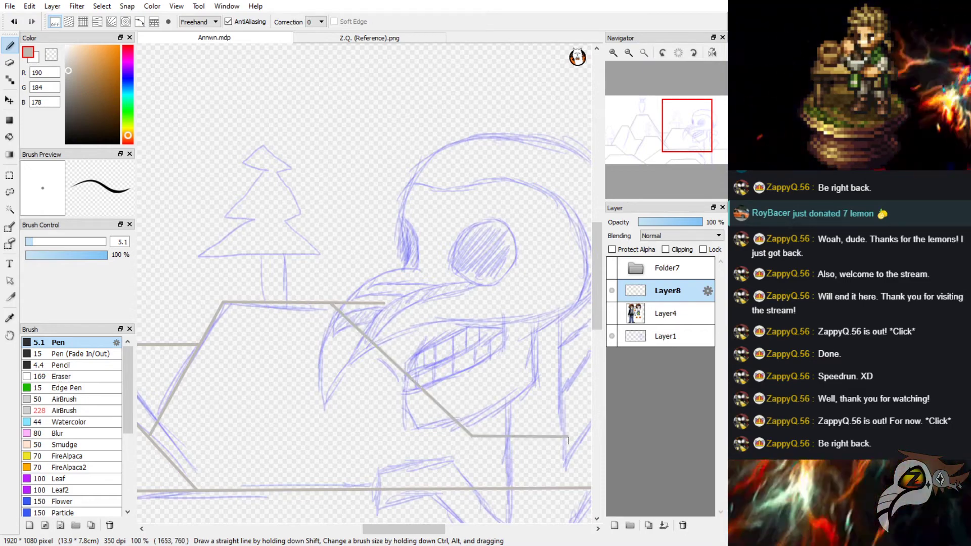
{"action": "scroll", "coordinate": [364, 283], "scroll_direction": "right", "scroll_amount": 6}
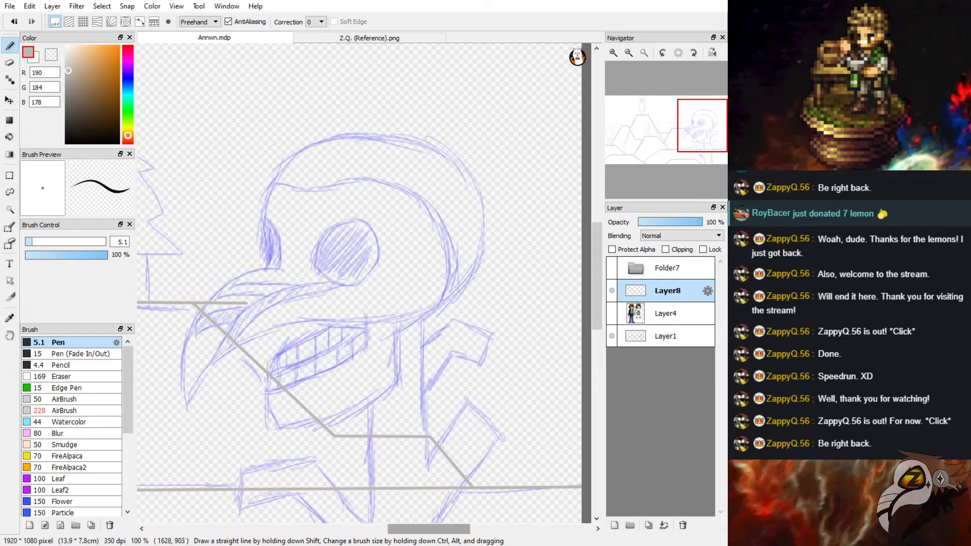
Erase the leftover end of the pine-tree hill's top line that overshoots its right corner, using the size 10 eraser.
{"action": "scroll", "coordinate": [364, 283], "scroll_direction": "left", "scroll_amount": 8}
{"action": "left_click", "coordinate": [9, 62]}
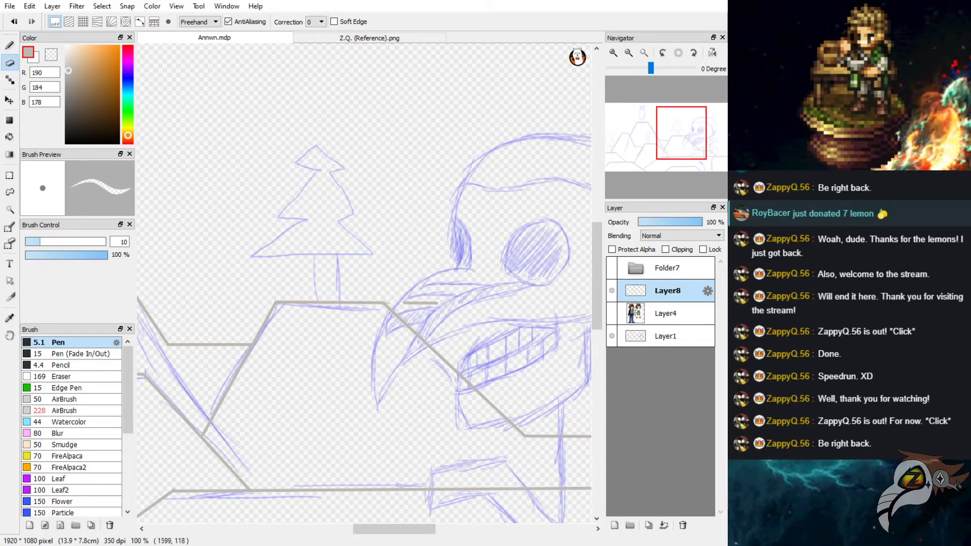
{"action": "left_click", "coordinate": [613, 52]}
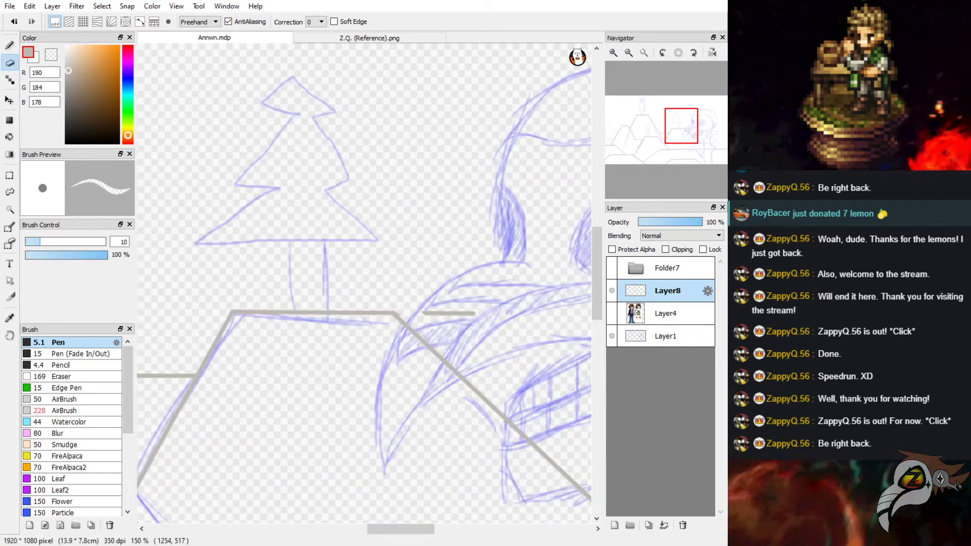
{"action": "left_click_drag", "start_coordinate": [427, 313], "coordinate": [475, 314]}
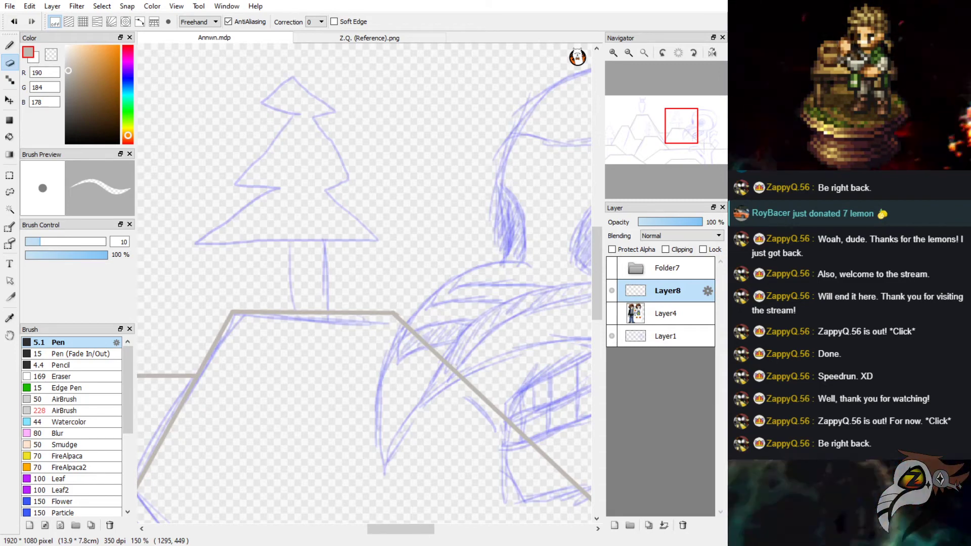
Draw a horizontal ledge and a short slope down to the canvas edge for the hill behind the leftmost pine tree.
{"action": "scroll", "coordinate": [405, 227], "scroll_direction": "down", "scroll_amount": 5}
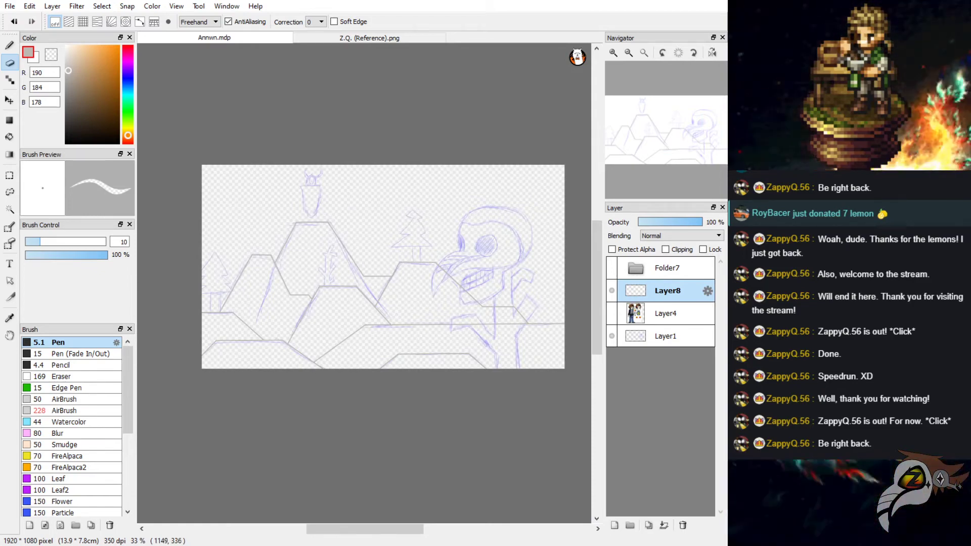
{"action": "scroll", "coordinate": [234, 292], "scroll_direction": "up", "scroll_amount": 3}
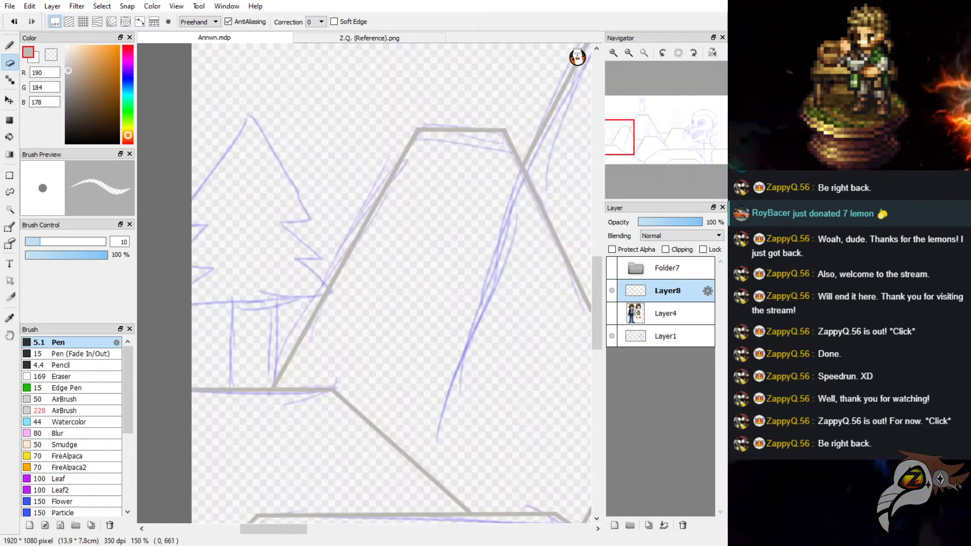
{"action": "scroll", "coordinate": [352, 216], "scroll_direction": "up", "scroll_amount": 2}
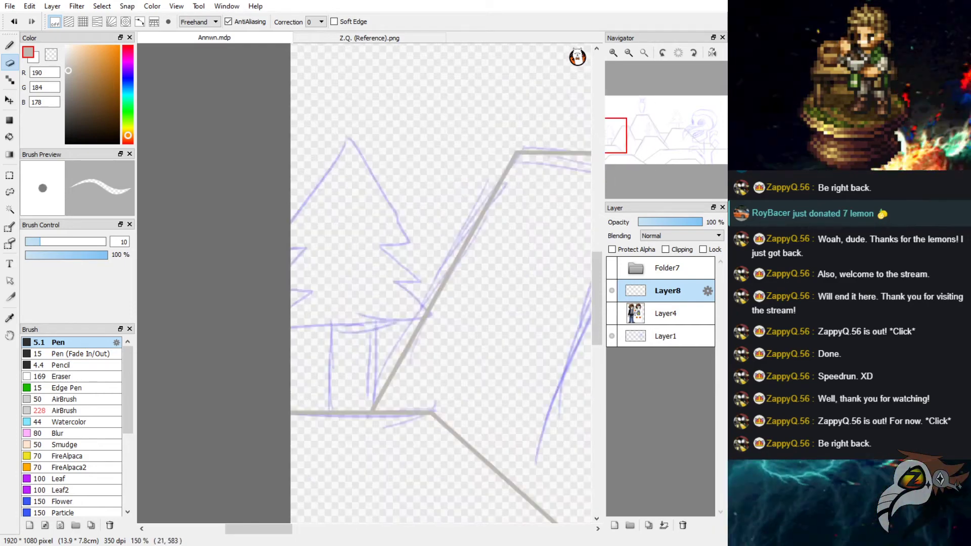
{"action": "left_click", "coordinate": [9, 45]}
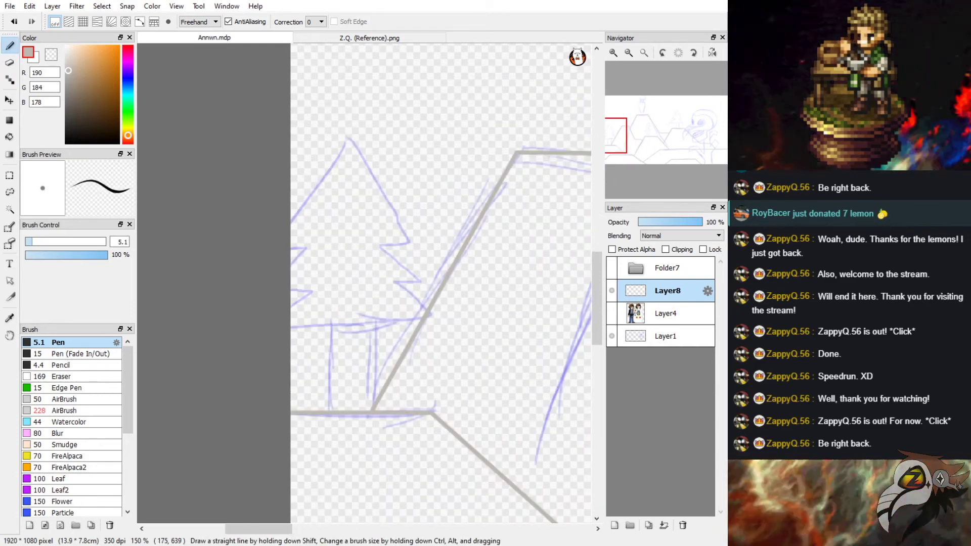
{"action": "mouse_move", "coordinate": [439, 288]}
{"action": "left_mouse_down"}
{"action": "mouse_move", "coordinate": [325, 289]}
{"action": "mouse_move", "coordinate": [279, 346]}
{"action": "left_mouse_up"}
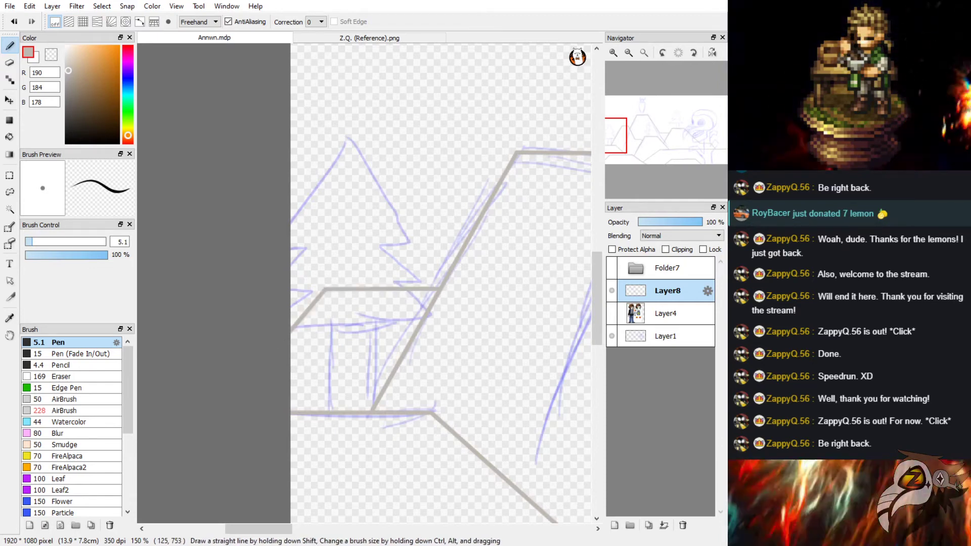
{"action": "left_click_drag", "start_coordinate": [268, 529], "coordinate": [317, 530]}
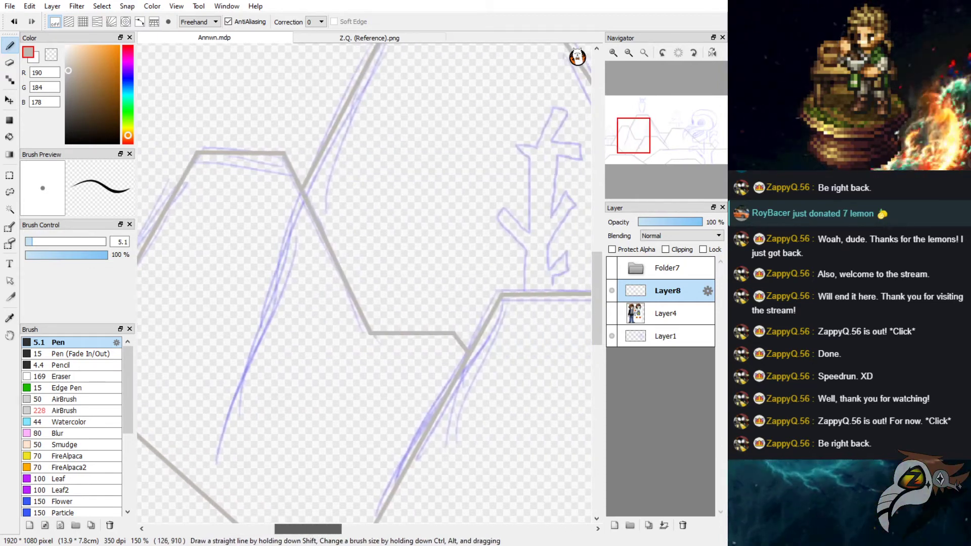
{"action": "scroll", "coordinate": [284, 469], "scroll_direction": "down", "scroll_amount": 4}
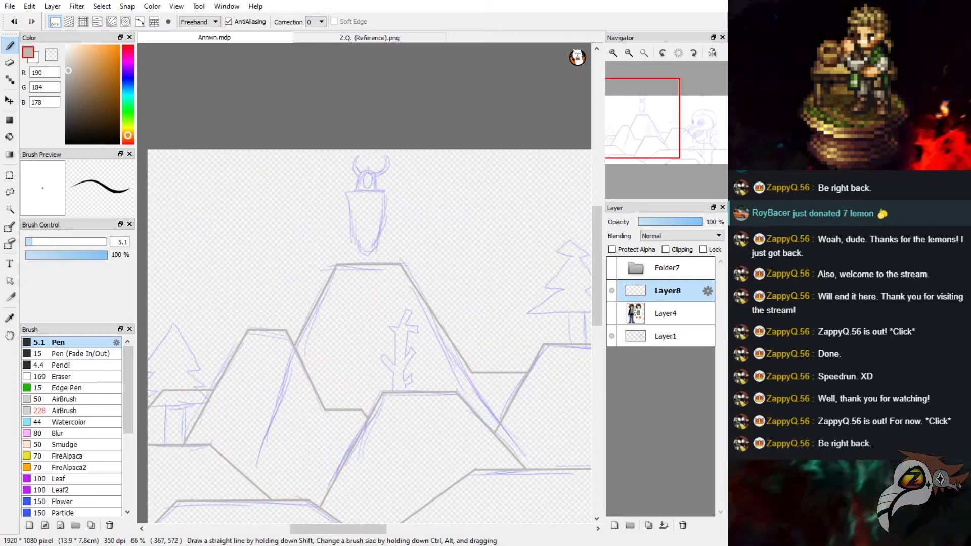
{"action": "scroll", "coordinate": [402, 402], "scroll_direction": "up", "scroll_amount": 1}
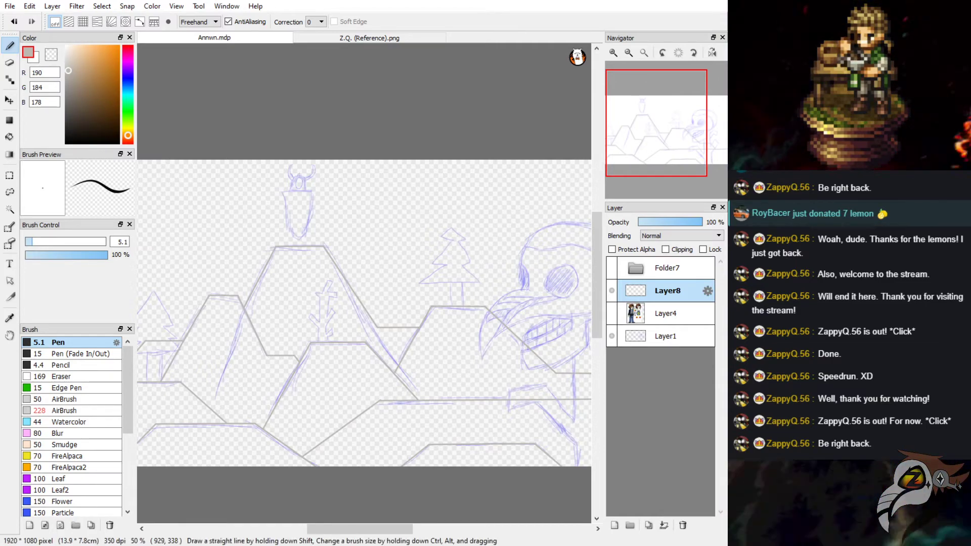
{"action": "scroll", "coordinate": [398, 281], "scroll_direction": "down", "scroll_amount": 1}
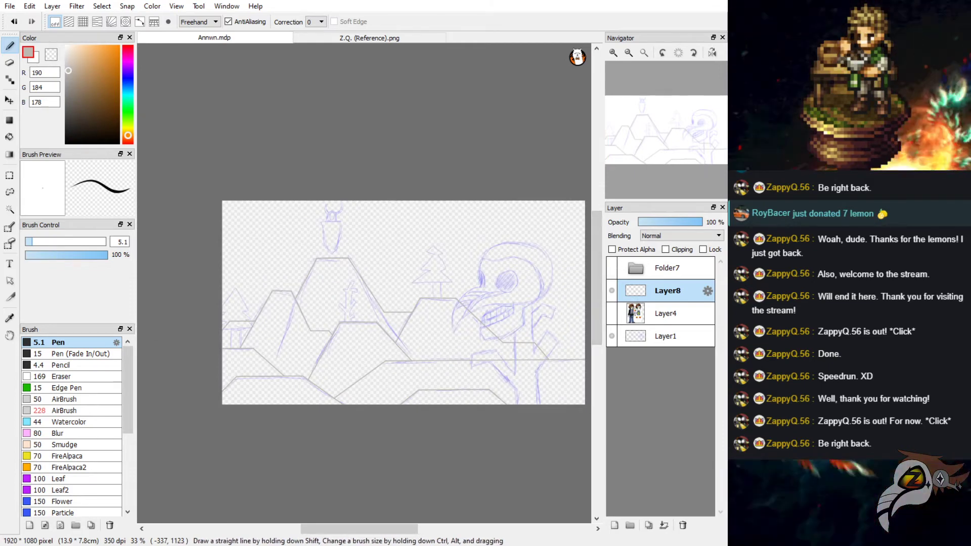
Set the pen colour to a light neutral grey, RGB 210, 210, 210, for lining the horned figure above the tall mountain.
{"action": "scroll", "coordinate": [329, 212], "scroll_direction": "up", "scroll_amount": 3}
{"action": "scroll", "coordinate": [331, 213], "scroll_direction": "up", "scroll_amount": 3}
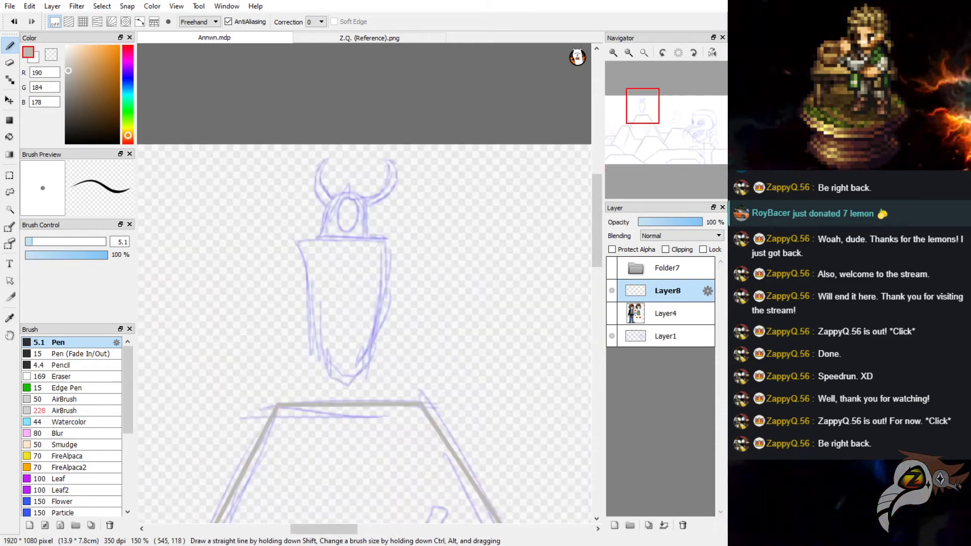
{"action": "scroll", "coordinate": [364, 263], "scroll_direction": "up", "scroll_amount": 1}
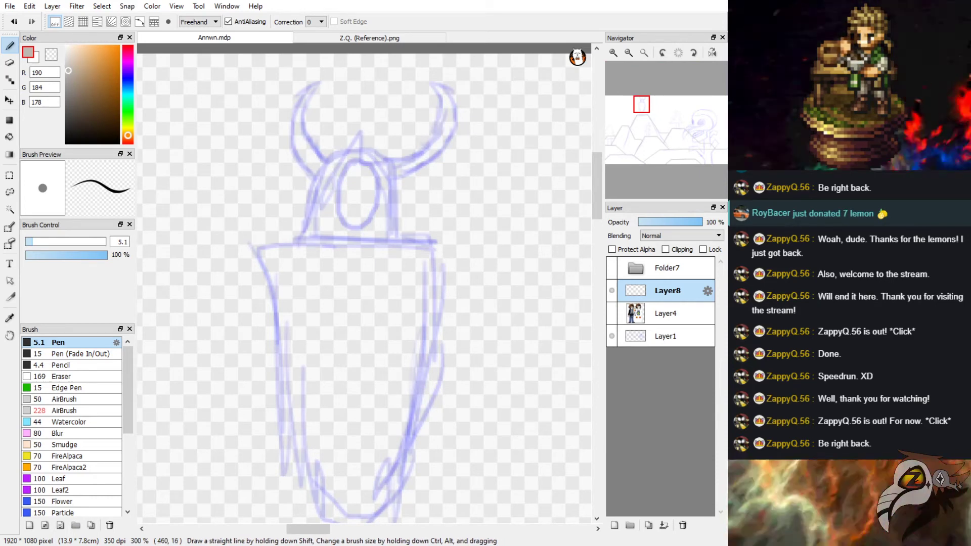
{"action": "left_click", "coordinate": [66, 71]}
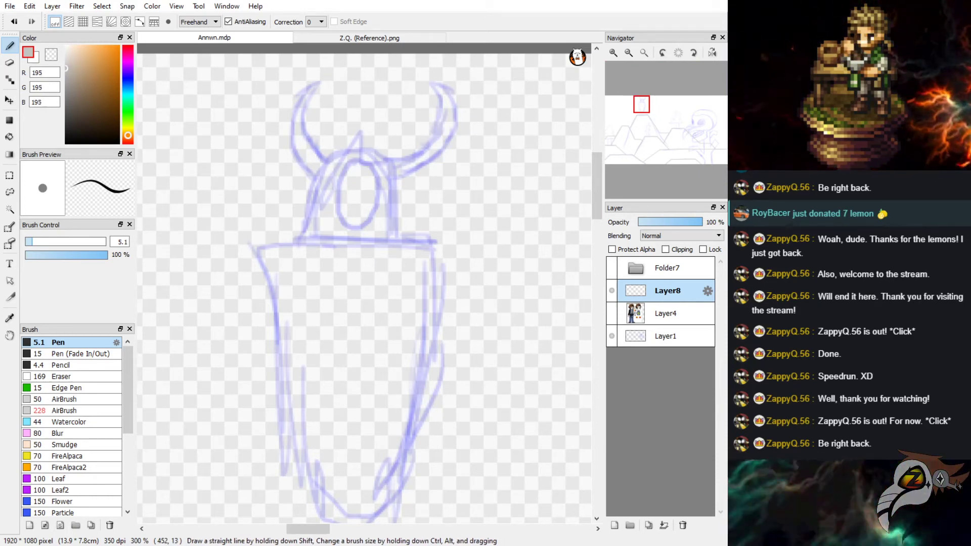
{"action": "left_click_drag", "start_coordinate": [65, 69], "coordinate": [65, 65]}
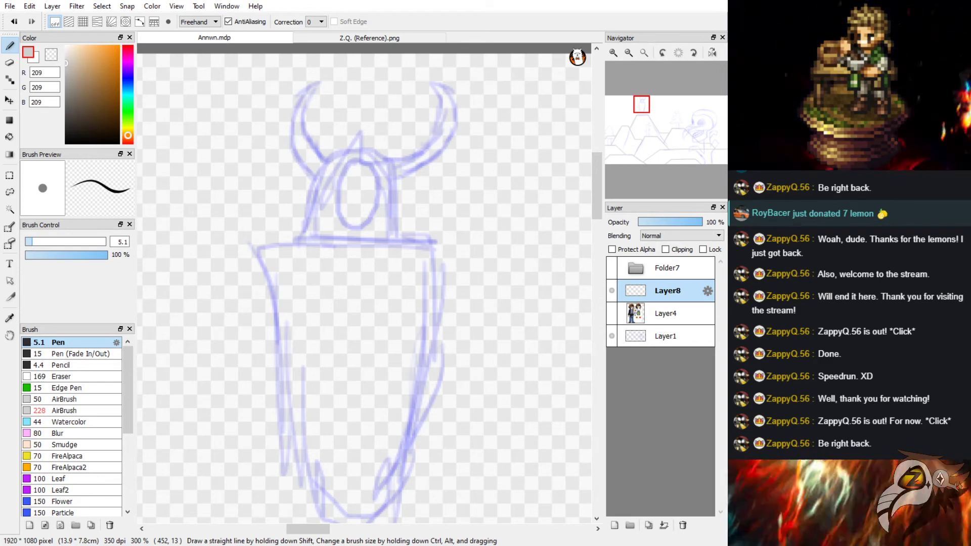
{"action": "left_click", "coordinate": [66, 63]}
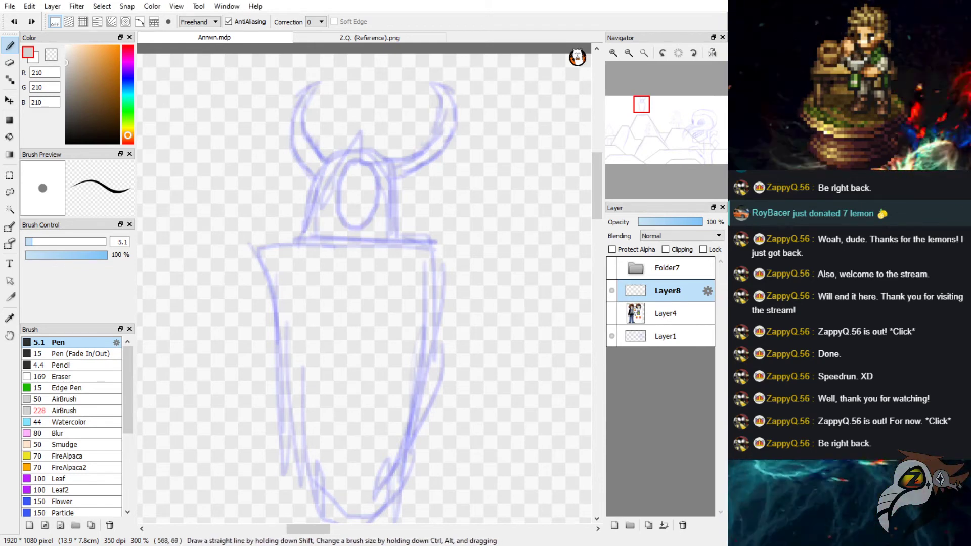
Examine the floating horned figure's sketch against the whole mountain composition and in close-up.
{"action": "left_click", "coordinate": [628, 53]}
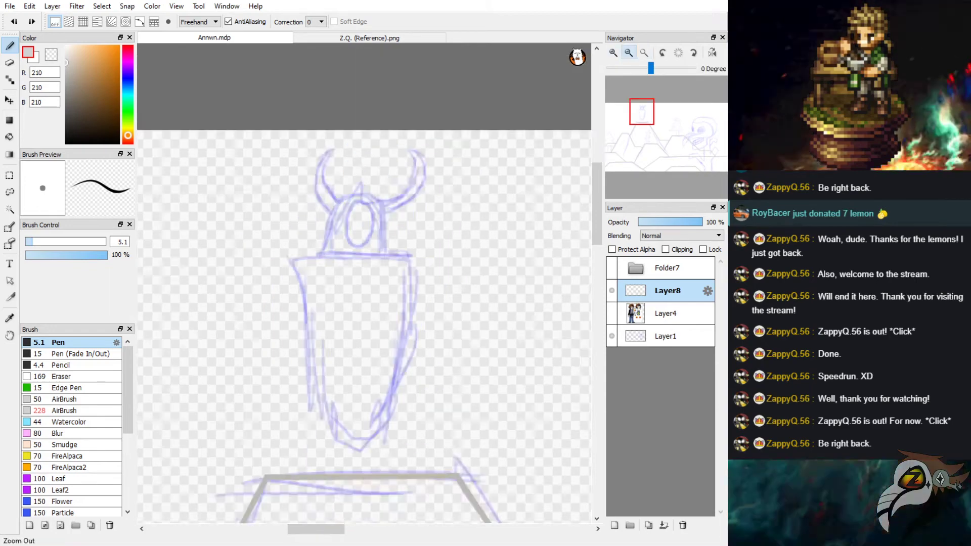
{"action": "left_click", "coordinate": [628, 52]}
{"action": "left_click", "coordinate": [628, 53]}
{"action": "left_click", "coordinate": [628, 53]}
{"action": "left_click", "coordinate": [628, 53]}
{"action": "left_click", "coordinate": [629, 53]}
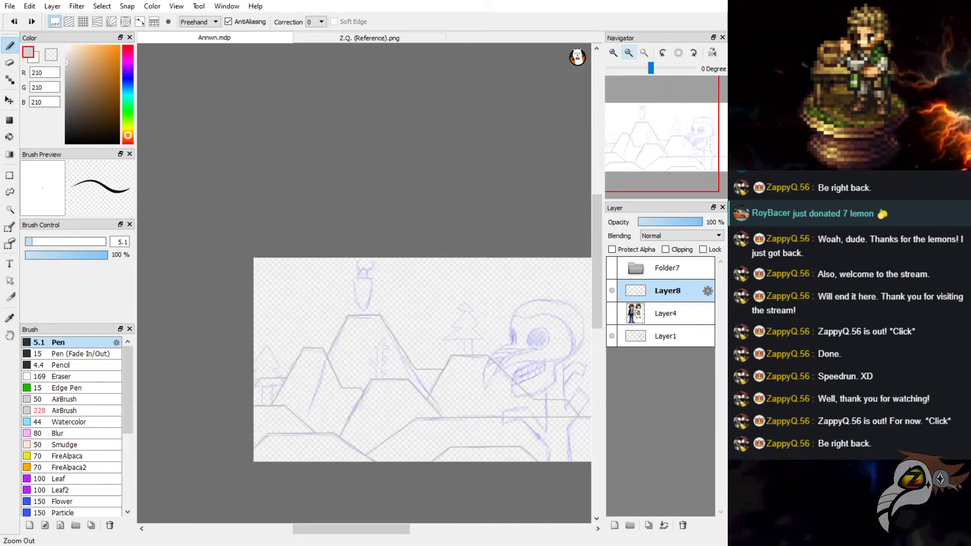
{"action": "left_click", "coordinate": [613, 53]}
{"action": "left_click", "coordinate": [614, 53]}
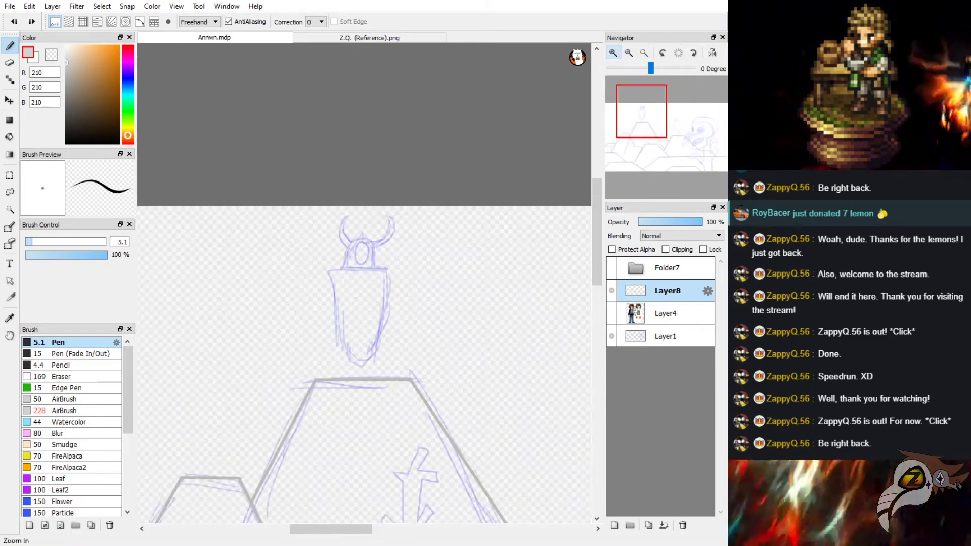
{"action": "left_click", "coordinate": [613, 52]}
{"action": "left_click", "coordinate": [613, 52]}
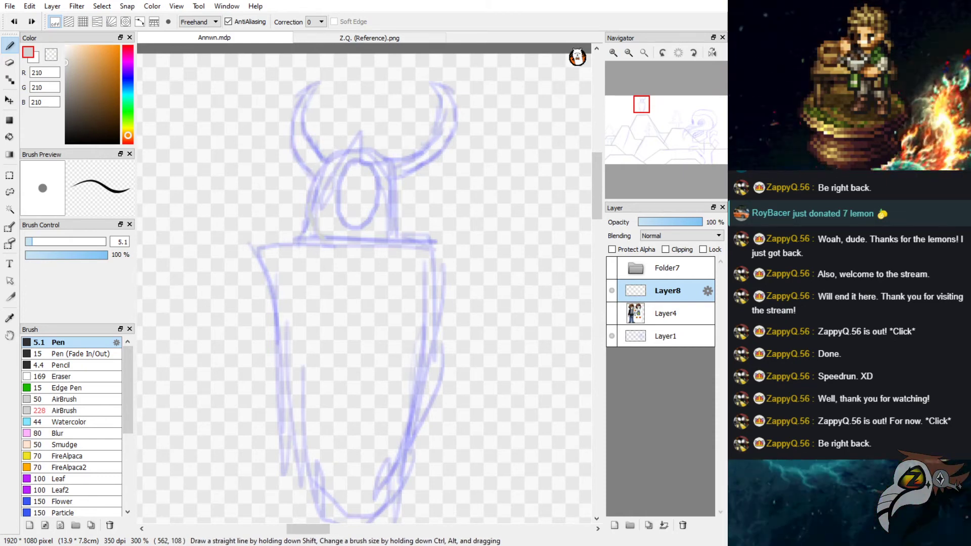
Outline the floating figure's rounded hood and its two sloping shoulders over the sketch with the size 5.1 pen.
{"action": "mouse_move", "coordinate": [324, 151]}
{"action": "left_mouse_down"}
{"action": "mouse_move", "coordinate": [360, 133]}
{"action": "mouse_move", "coordinate": [373, 139]}
{"action": "mouse_move", "coordinate": [393, 153]}
{"action": "mouse_move", "coordinate": [412, 213]}
{"action": "left_mouse_up"}
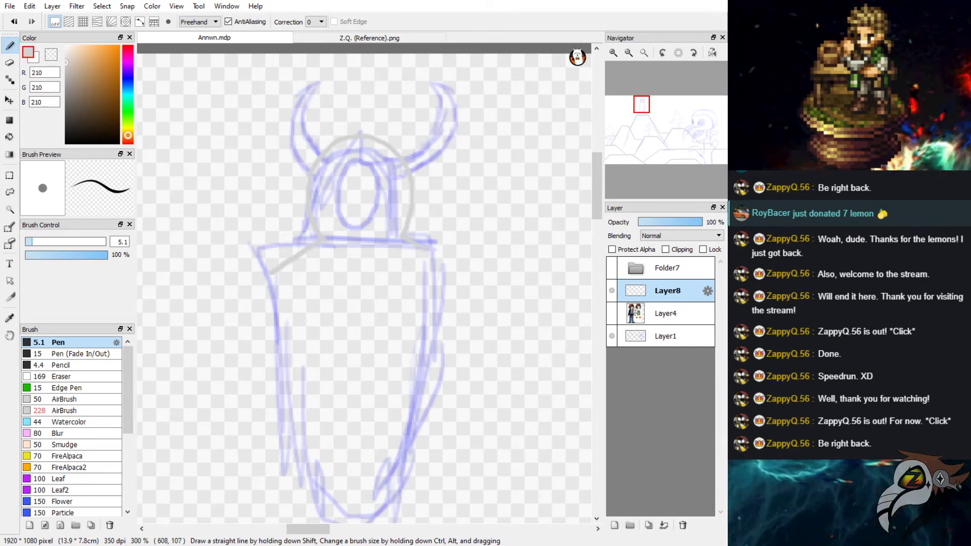
{"action": "key", "text": "ctrl+z"}
{"action": "left_click_drag", "start_coordinate": [405, 238], "coordinate": [445, 273]}
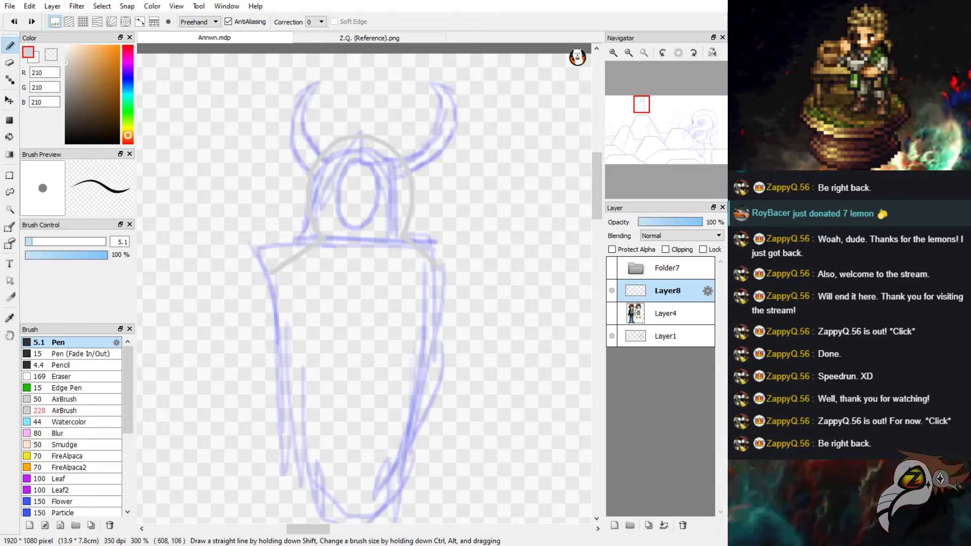
Line both sides of the floating figure's robe down to a closed, tapered bottom, and check the outline without the Layer1 sketch.
{"action": "left_click_drag", "start_coordinate": [597, 188], "coordinate": [597, 198]}
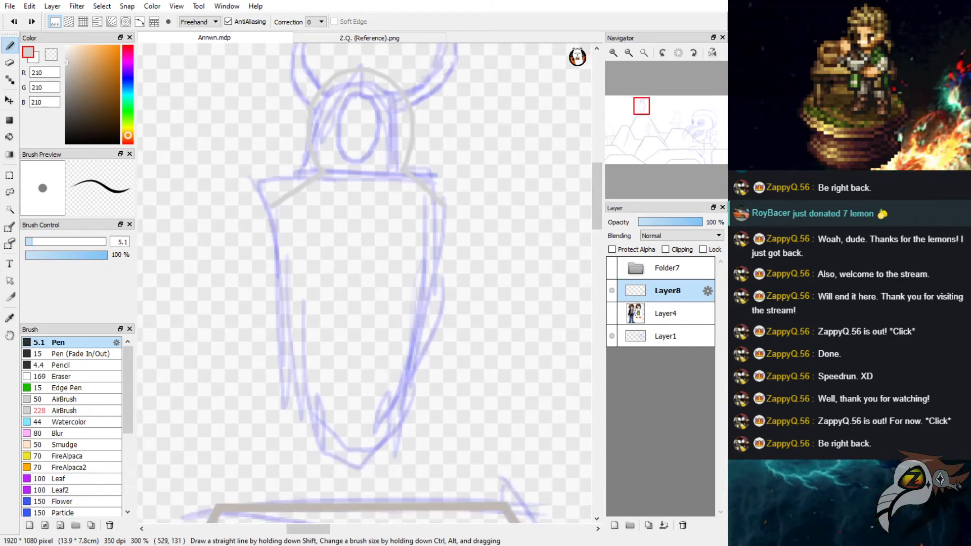
{"action": "left_click_drag", "start_coordinate": [275, 230], "coordinate": [294, 354]}
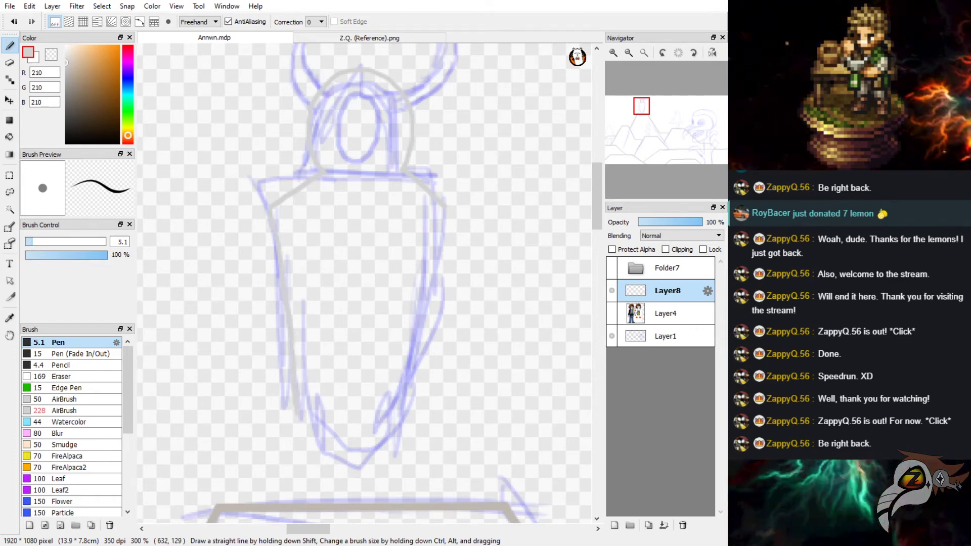
{"action": "left_click_drag", "start_coordinate": [443, 246], "coordinate": [422, 411]}
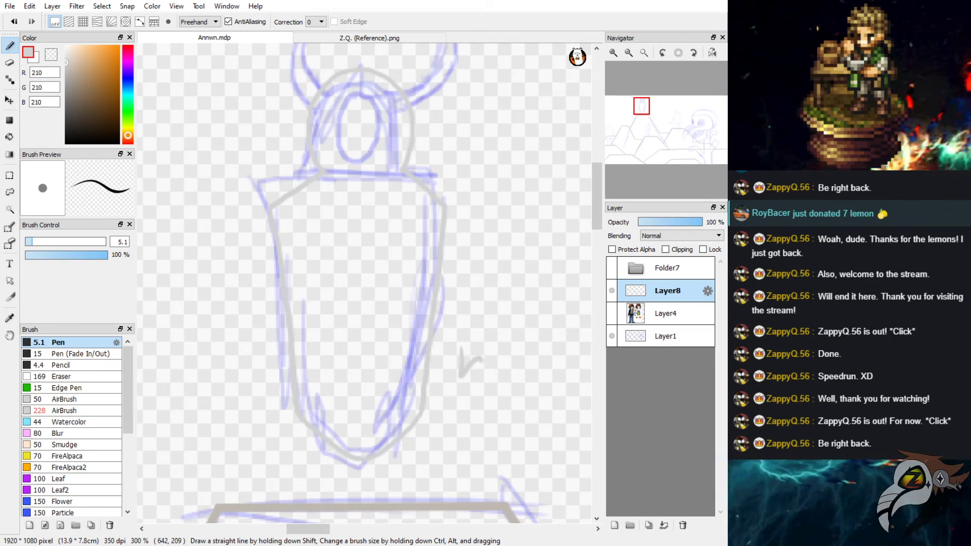
{"action": "left_click", "coordinate": [612, 336]}
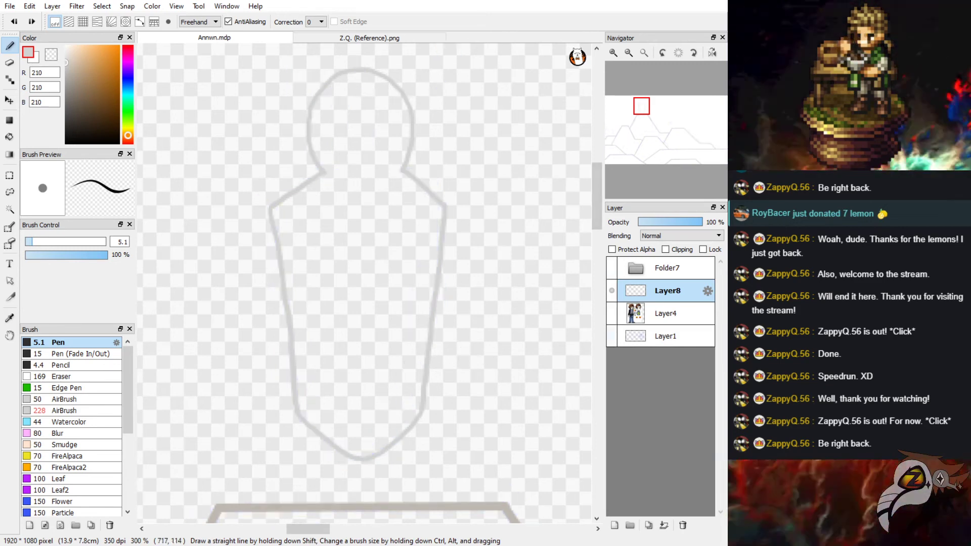
{"action": "left_click", "coordinate": [612, 336]}
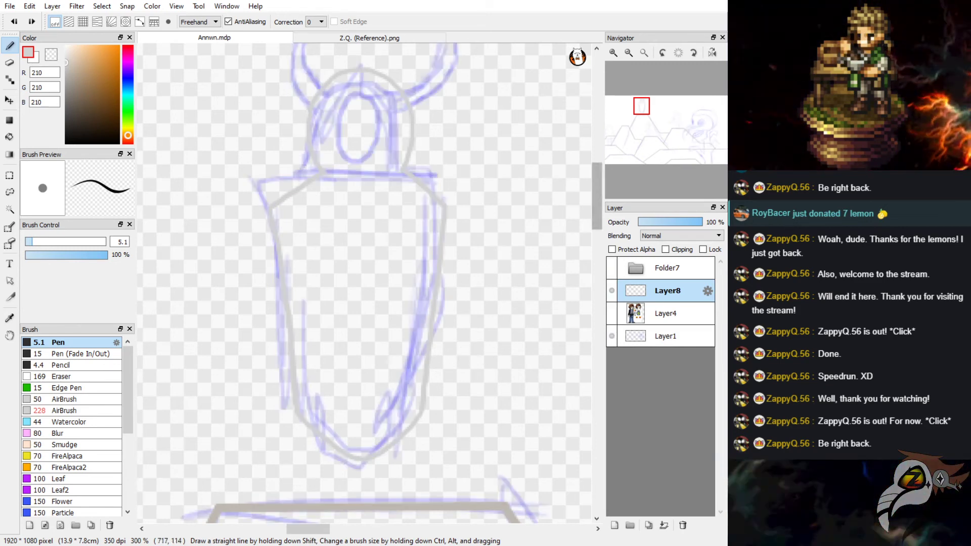
Hide the Layer1 sketch and draw a rounded face opening inside the figure's hood.
{"action": "scroll", "coordinate": [364, 283], "scroll_direction": "up", "scroll_amount": 5}
{"action": "left_click", "coordinate": [613, 52]}
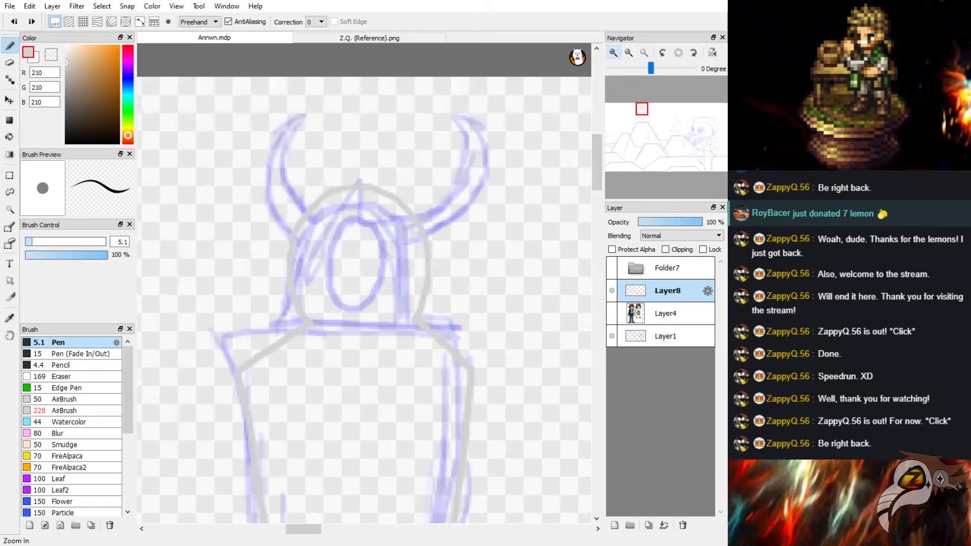
{"action": "left_click", "coordinate": [611, 336]}
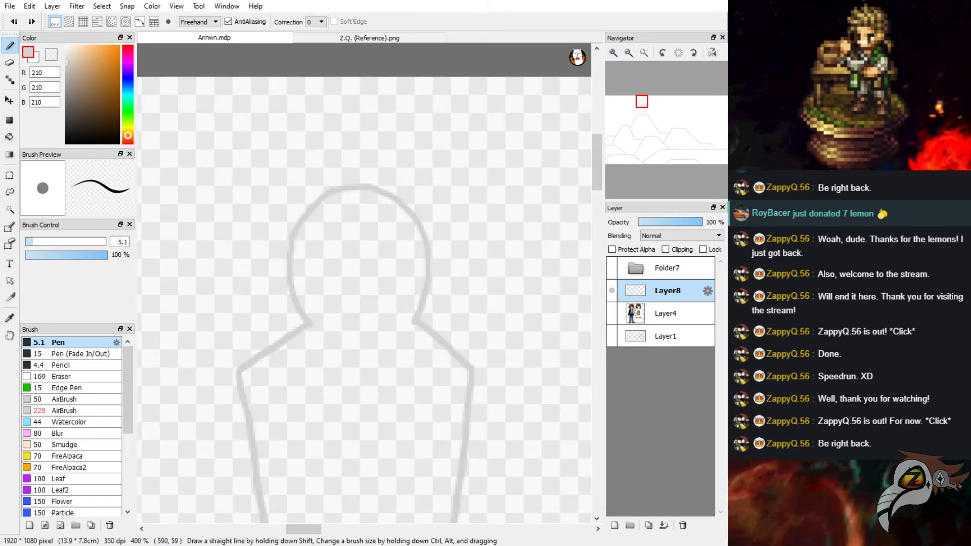
{"action": "mouse_move", "coordinate": [375, 210]}
{"action": "left_mouse_down"}
{"action": "mouse_move", "coordinate": [341, 212]}
{"action": "mouse_move", "coordinate": [368, 207]}
{"action": "mouse_move", "coordinate": [324, 239]}
{"action": "mouse_move", "coordinate": [318, 283]}
{"action": "mouse_move", "coordinate": [345, 314]}
{"action": "mouse_move", "coordinate": [386, 308]}
{"action": "mouse_move", "coordinate": [405, 281]}
{"action": "mouse_move", "coordinate": [397, 234]}
{"action": "mouse_move", "coordinate": [374, 207]}
{"action": "left_mouse_up"}
{"action": "key", "text": "ctrl+z"}
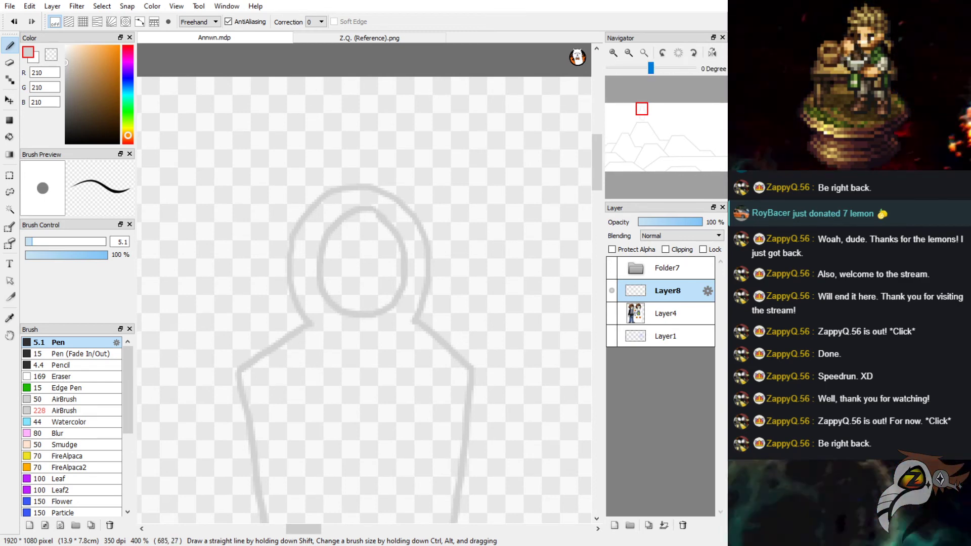
Draw a curved, branching antler with an inner and a lower prong on the left side of the figure's hood.
{"action": "left_click", "coordinate": [629, 52]}
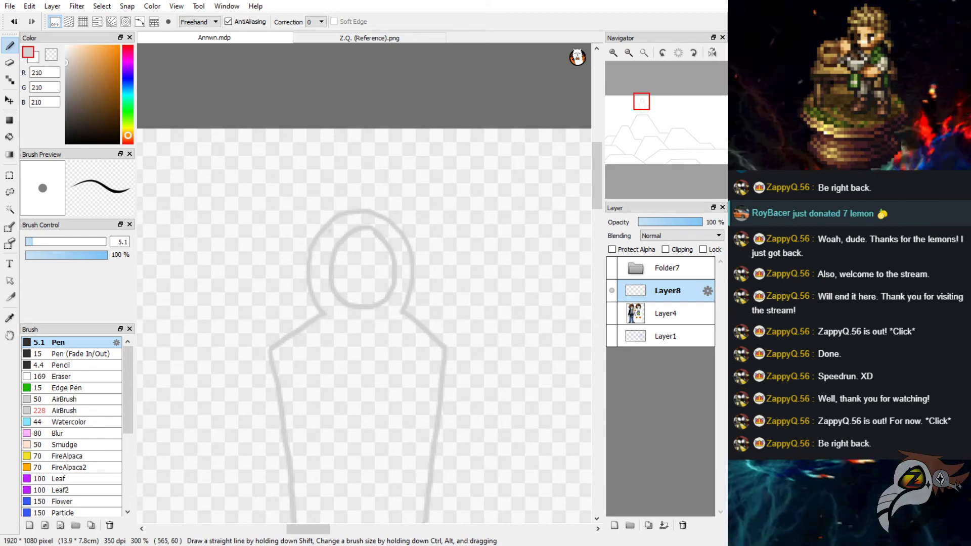
{"action": "mouse_move", "coordinate": [319, 230]}
{"action": "left_mouse_down"}
{"action": "mouse_move", "coordinate": [285, 202]}
{"action": "mouse_move", "coordinate": [276, 163]}
{"action": "mouse_move", "coordinate": [290, 141]}
{"action": "left_mouse_up"}
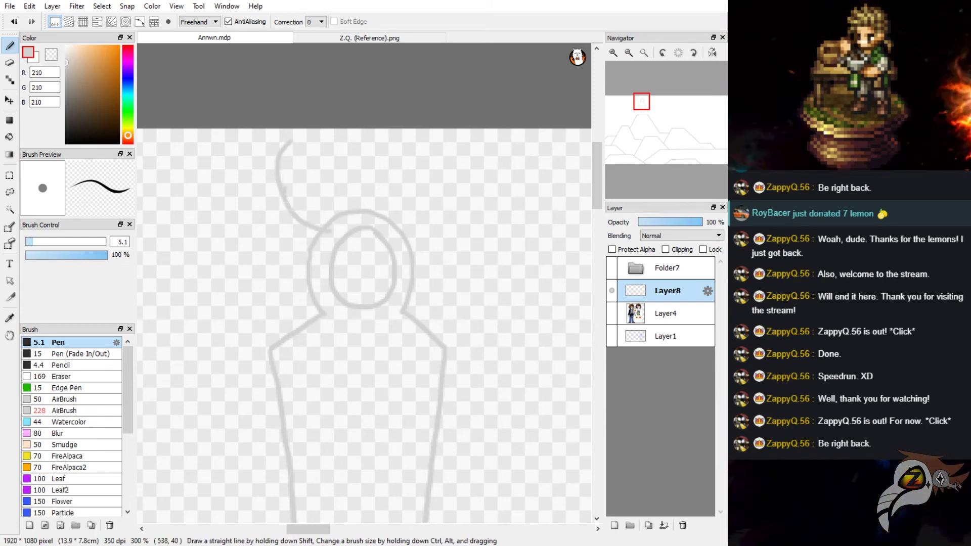
{"action": "left_click_drag", "start_coordinate": [287, 186], "coordinate": [308, 167]}
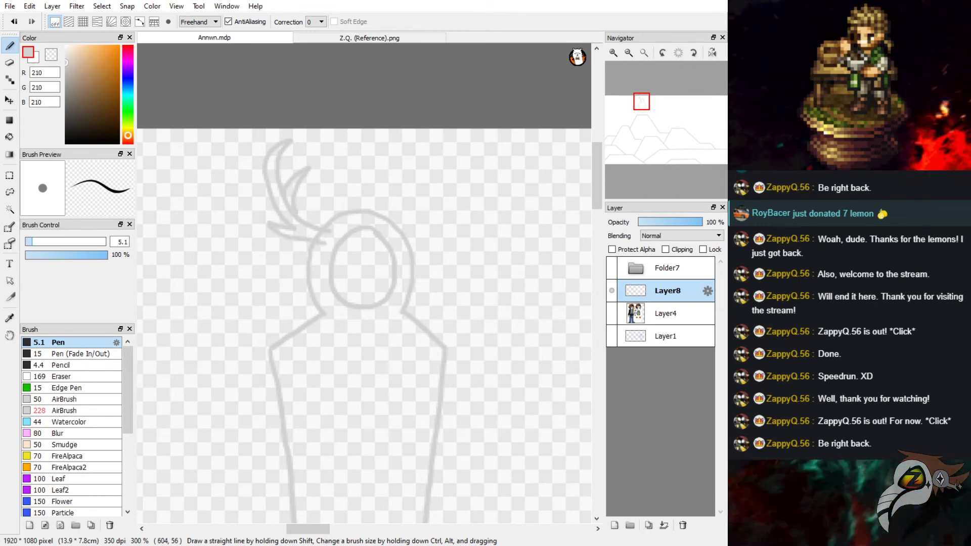
{"action": "mouse_move", "coordinate": [408, 232]}
{"action": "left_mouse_down"}
{"action": "mouse_move", "coordinate": [432, 200]}
{"action": "mouse_move", "coordinate": [415, 228]}
{"action": "mouse_move", "coordinate": [444, 206]}
{"action": "mouse_move", "coordinate": [452, 167]}
{"action": "left_mouse_up"}
{"action": "key", "text": "ctrl+z"}
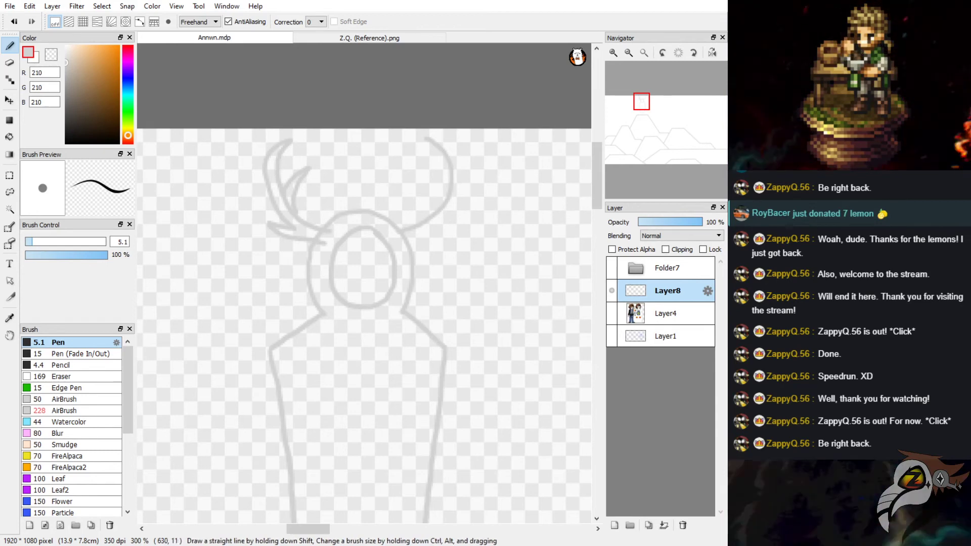
{"action": "key", "text": "ctrl+z"}
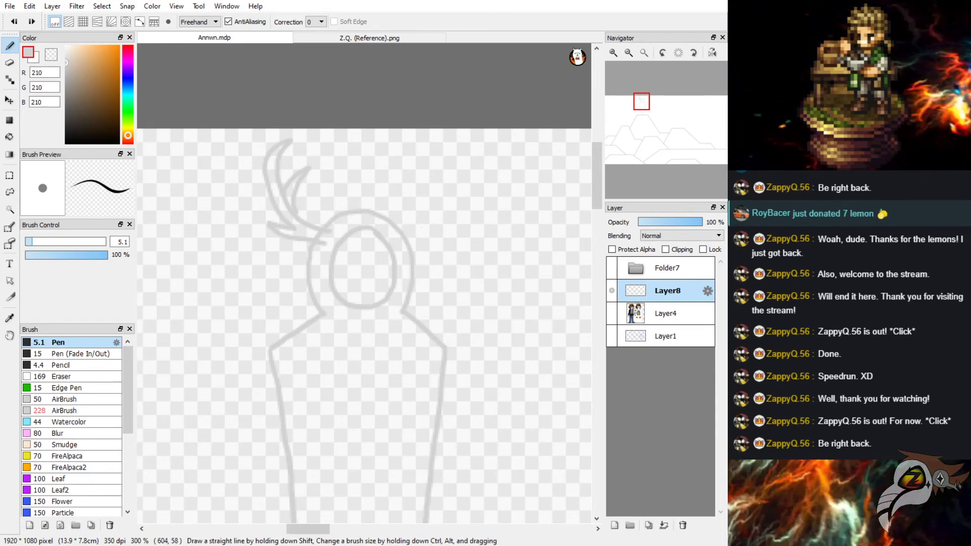
{"action": "left_click_drag", "start_coordinate": [405, 229], "coordinate": [431, 191]}
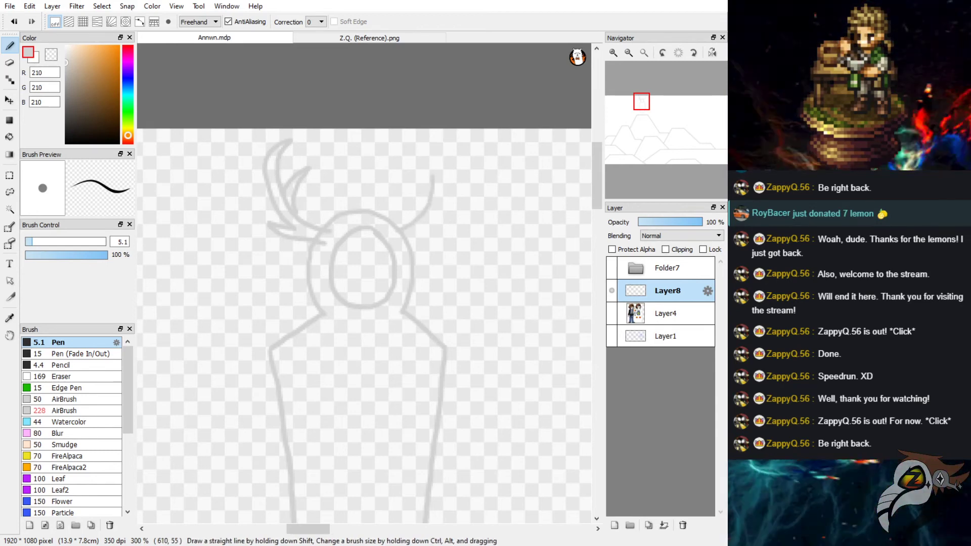
{"action": "key", "text": "ctrl+z"}
Draw a curved, branching antler with an inner and a lower prong on the right side of the figure's hood, mirroring the left one.
{"action": "mouse_move", "coordinate": [404, 231]}
{"action": "left_mouse_down"}
{"action": "mouse_move", "coordinate": [441, 206]}
{"action": "mouse_move", "coordinate": [444, 186]}
{"action": "left_mouse_up"}
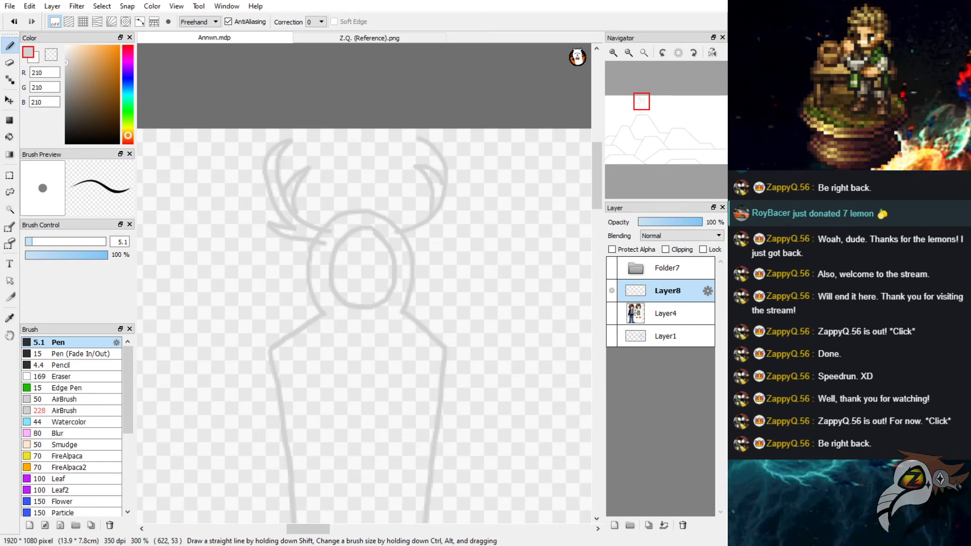
{"action": "key", "text": "ctrl+z"}
{"action": "left_click_drag", "start_coordinate": [431, 211], "coordinate": [422, 166]}
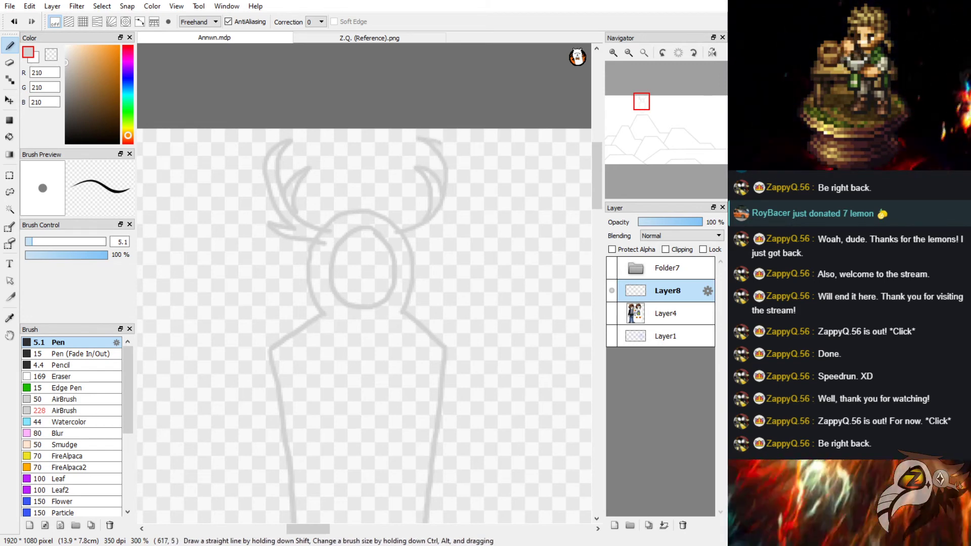
{"action": "left_click_drag", "start_coordinate": [461, 177], "coordinate": [459, 216]}
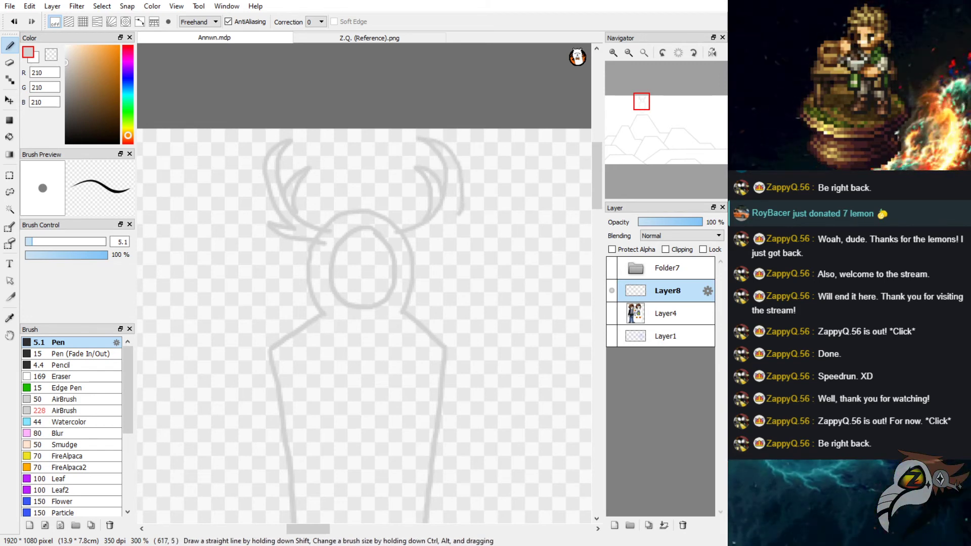
{"action": "key", "text": "ctrl+z"}
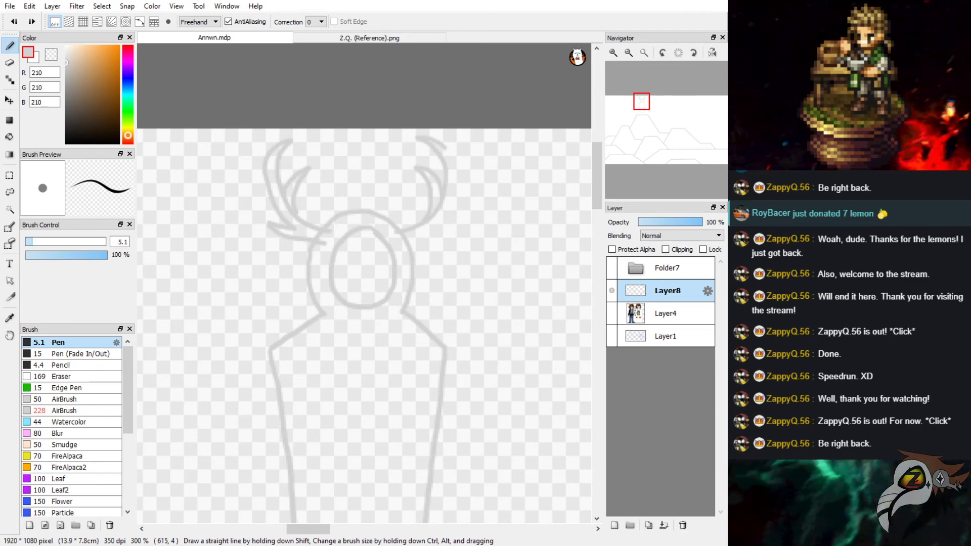
{"action": "mouse_move", "coordinate": [454, 165]}
{"action": "left_mouse_down"}
{"action": "mouse_move", "coordinate": [456, 209]}
{"action": "mouse_move", "coordinate": [443, 224]}
{"action": "mouse_move", "coordinate": [457, 227]}
{"action": "mouse_move", "coordinate": [418, 242]}
{"action": "left_mouse_up"}
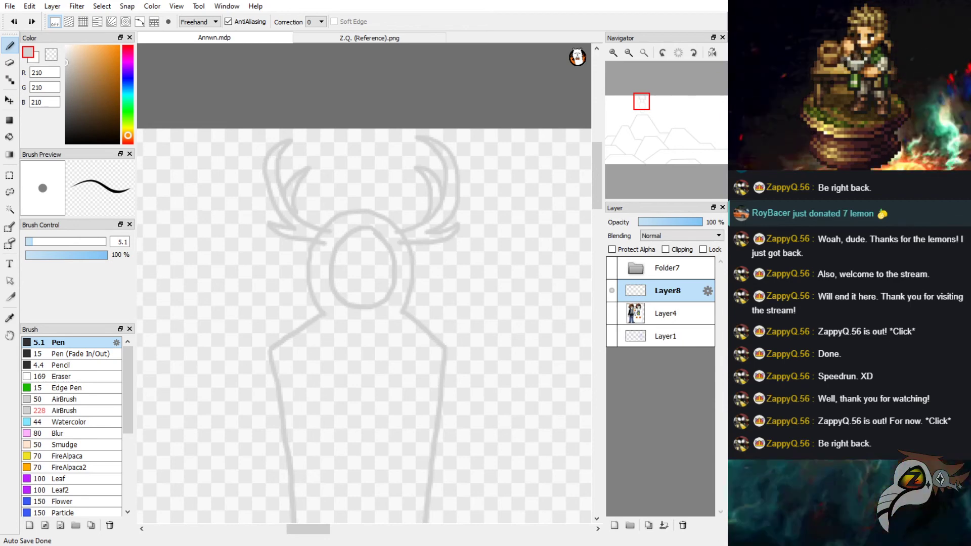
Fill the figure's robe, hood and both antlers with light grey (210, 210, 210) and touch up the unfilled prongs with the pen.
{"action": "left_click", "coordinate": [9, 137]}
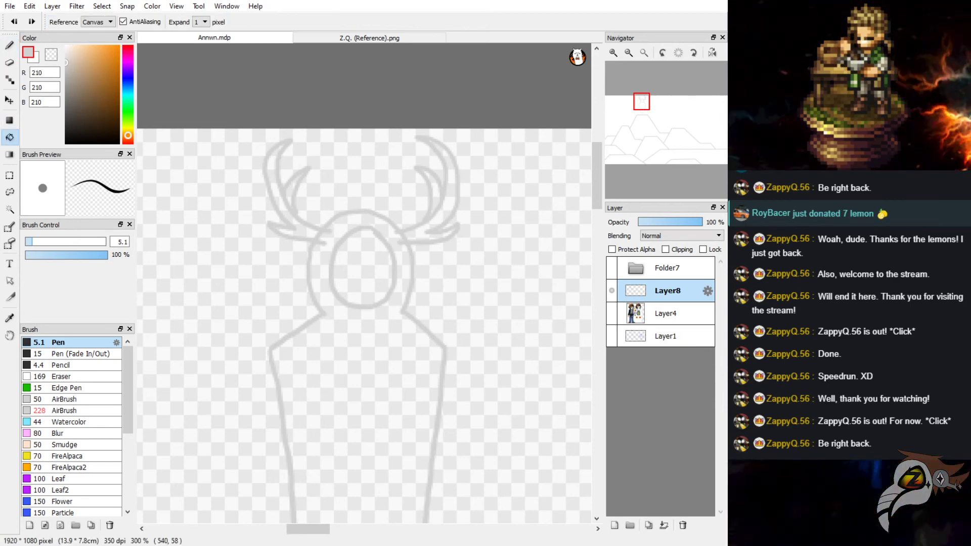
{"action": "left_click", "coordinate": [339, 332]}
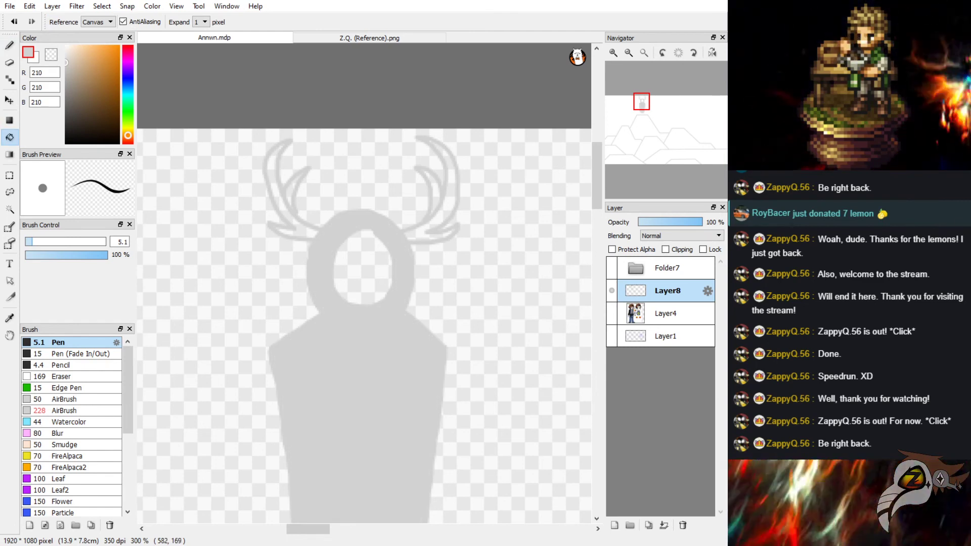
{"action": "left_click", "coordinate": [283, 203]}
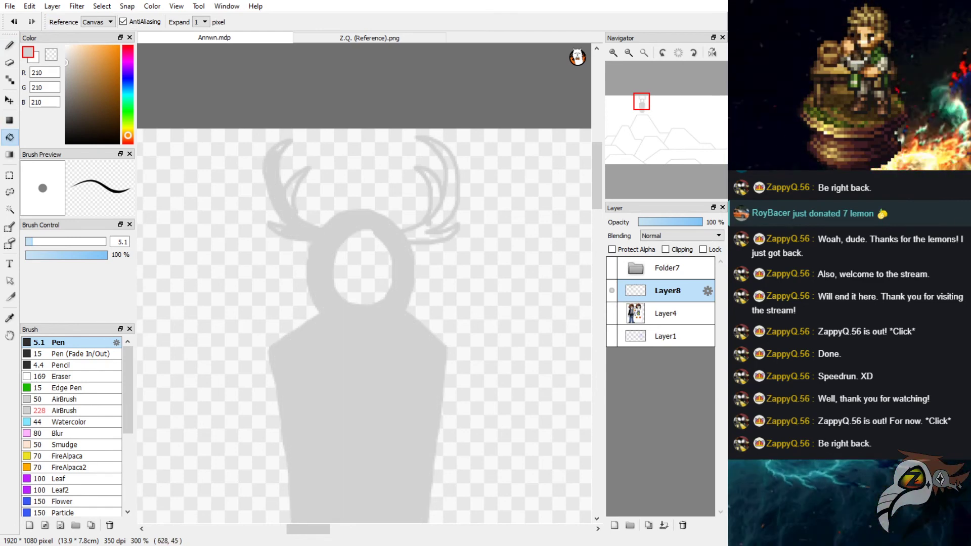
{"action": "left_click", "coordinate": [439, 204]}
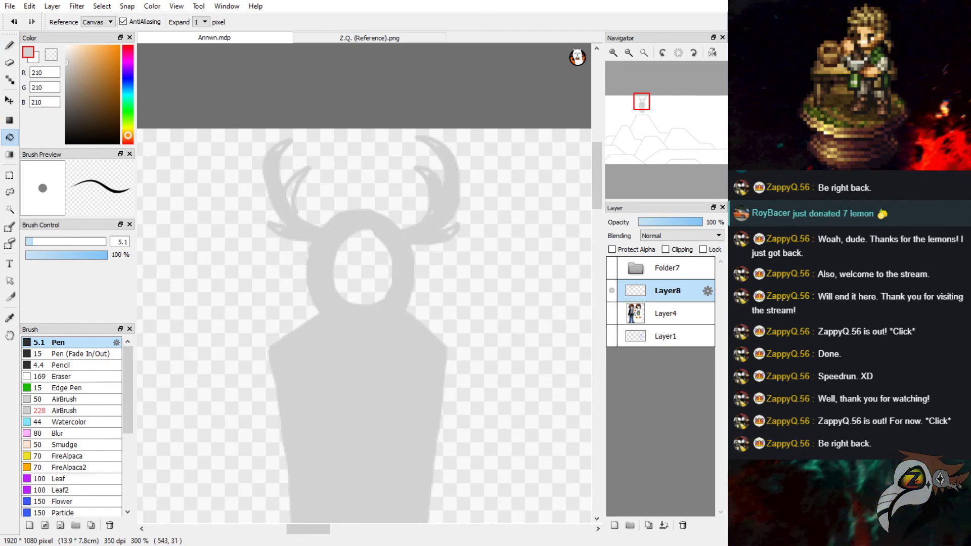
{"action": "left_click", "coordinate": [10, 46]}
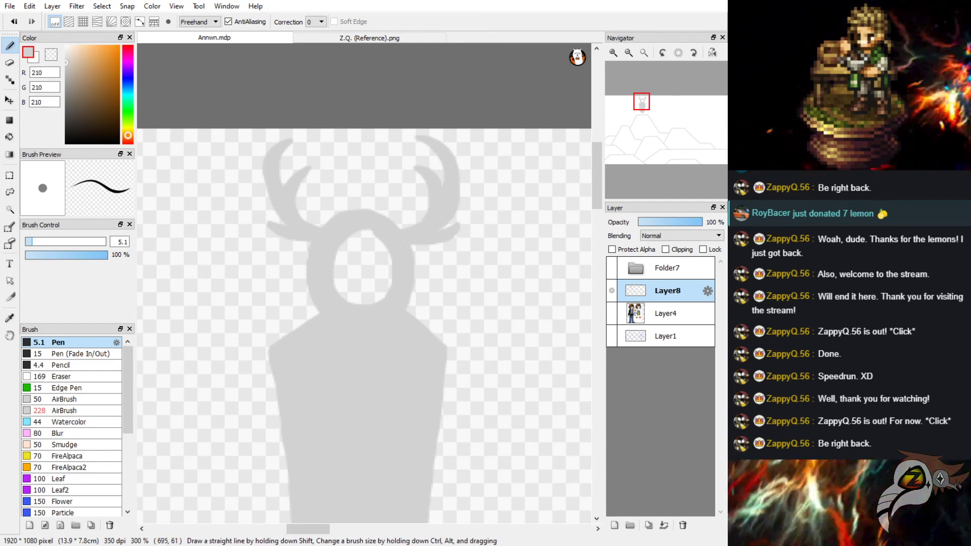
Fill the face opening inside the figure's hood with a darker grey (166, 166, 166).
{"action": "scroll", "coordinate": [364, 283], "scroll_direction": "down", "scroll_amount": 3}
{"action": "scroll", "coordinate": [365, 283], "scroll_direction": "down", "scroll_amount": 5}
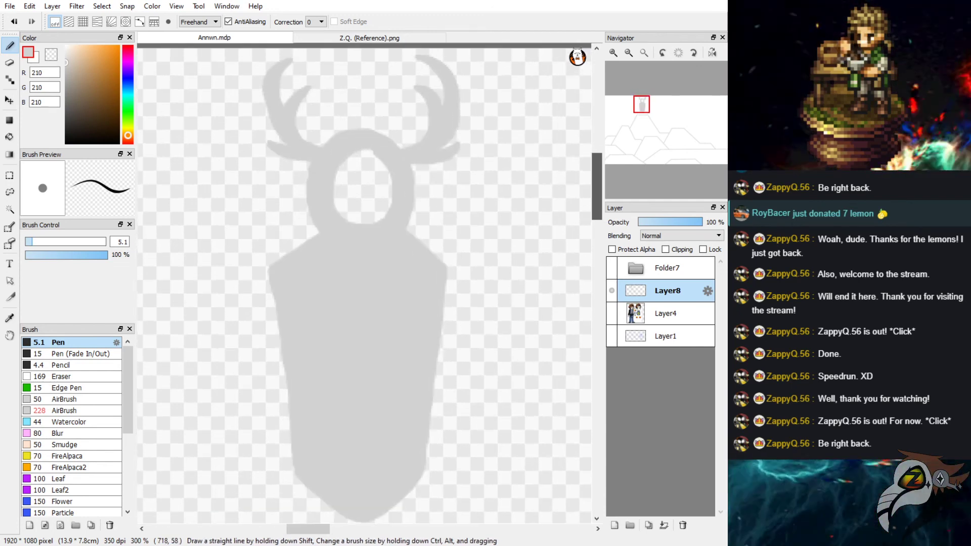
{"action": "scroll", "coordinate": [364, 283], "scroll_direction": "up", "scroll_amount": 10}
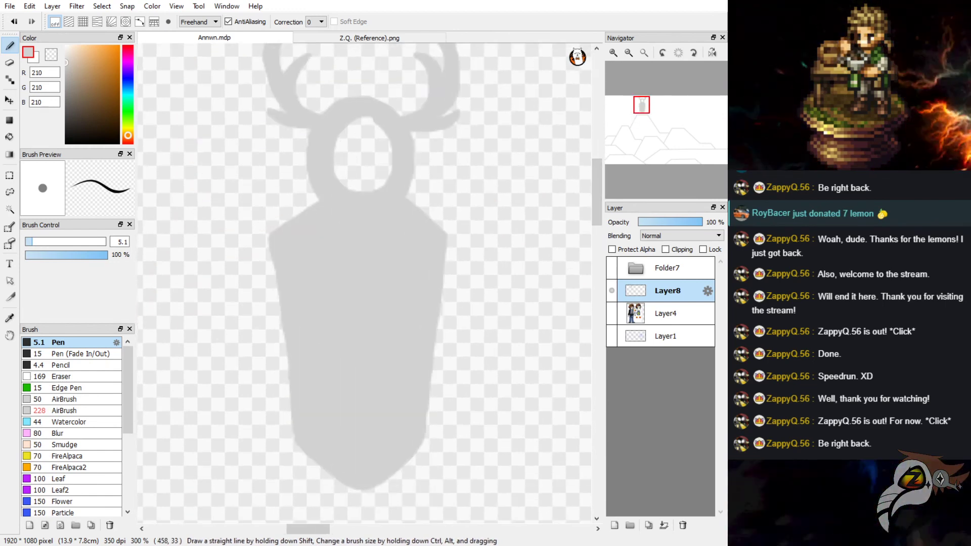
{"action": "left_click_drag", "start_coordinate": [66, 63], "coordinate": [66, 75]}
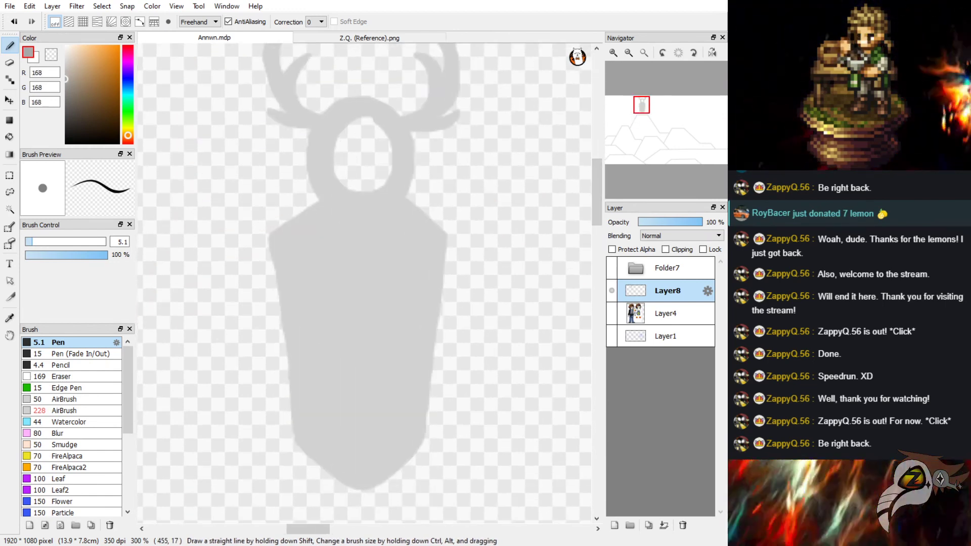
{"action": "left_click", "coordinate": [9, 136]}
{"action": "left_click", "coordinate": [363, 154]}
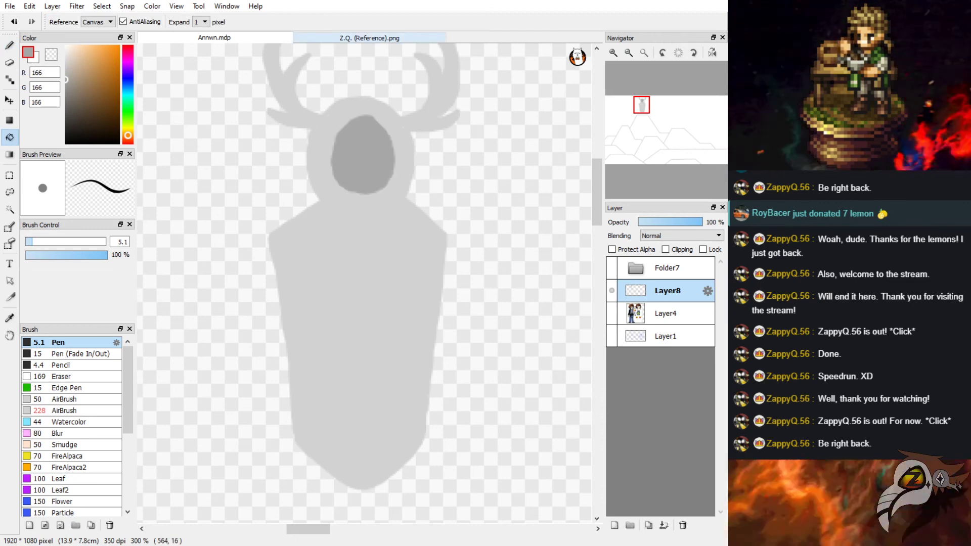
{"action": "scroll", "coordinate": [364, 283], "scroll_direction": "up", "scroll_amount": 3}
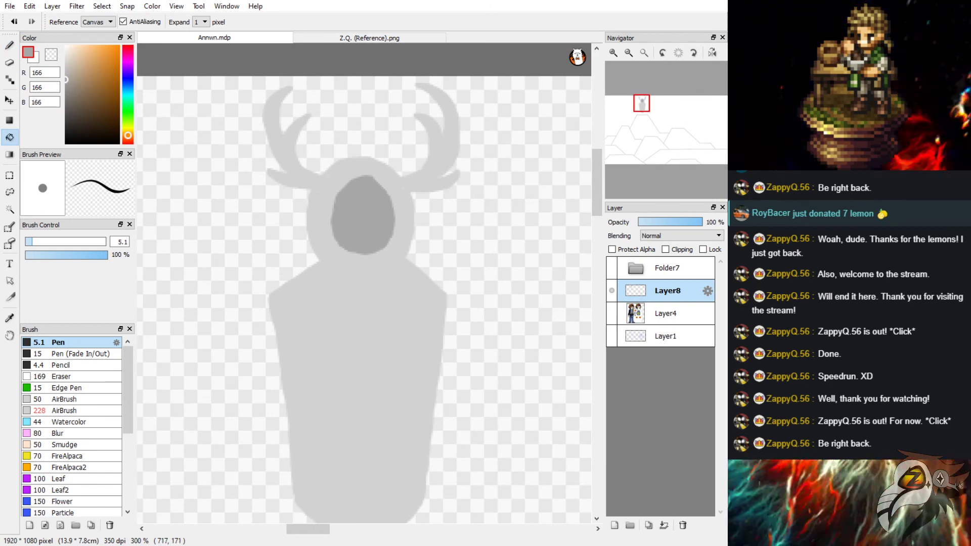
Add a new layer above Layer8 and set the drawing colour to a very pale cyan (227, 254, 255).
{"action": "left_click", "coordinate": [615, 525]}
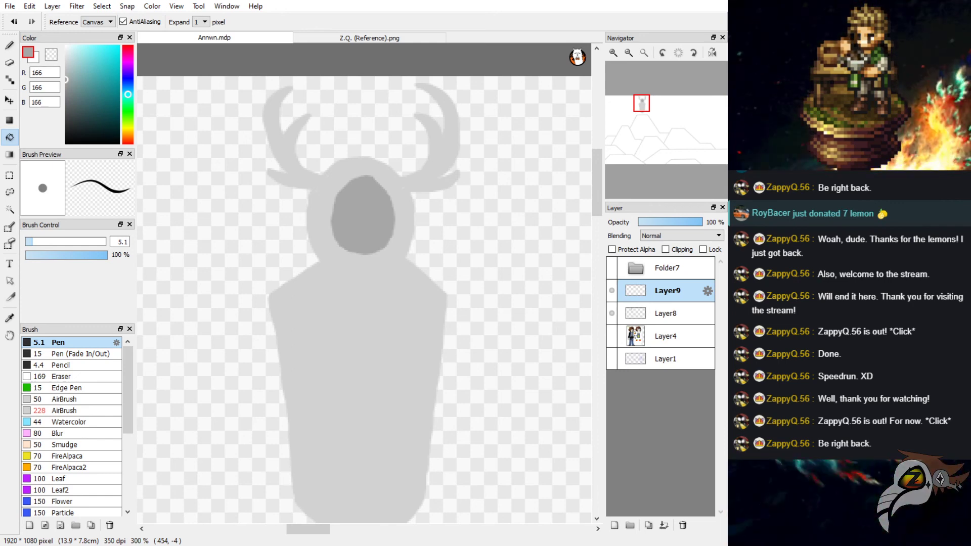
{"action": "mouse_move", "coordinate": [95, 74]}
{"action": "left_mouse_down"}
{"action": "mouse_move", "coordinate": [100, 46]}
{"action": "mouse_move", "coordinate": [81, 45]}
{"action": "left_mouse_up"}
{"action": "left_click", "coordinate": [72, 46]}
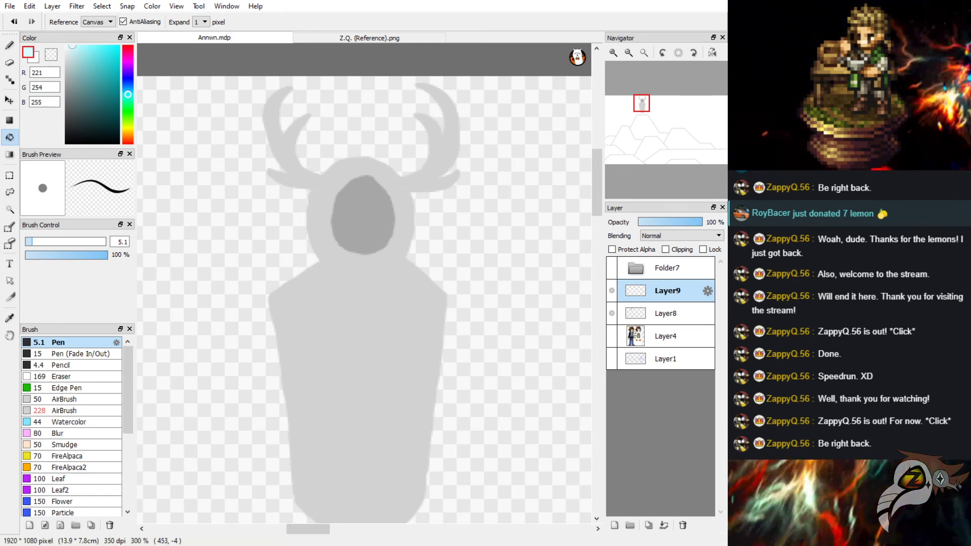
{"action": "left_click", "coordinate": [71, 46]}
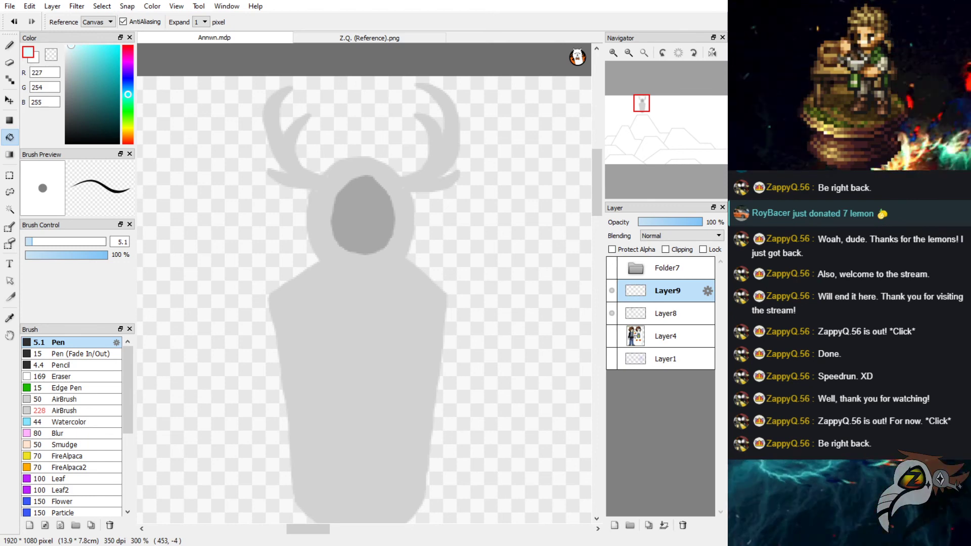
Draw thin, vertical pale cyan strokes with the size 5.1 pen from above the hood down into the dark face opening.
{"action": "key", "text": "b"}
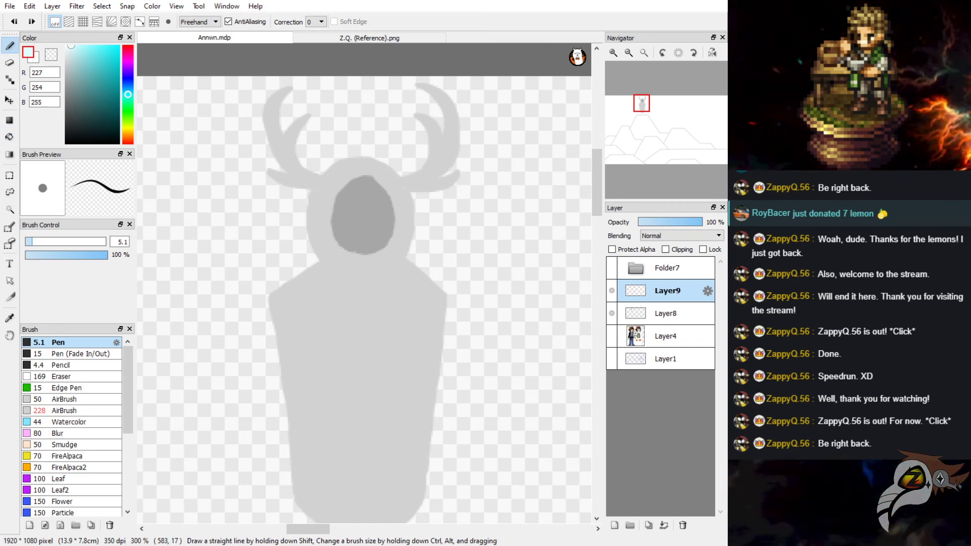
{"action": "left_click_drag", "start_coordinate": [362, 105], "coordinate": [361, 217]}
{"action": "left_click_drag", "start_coordinate": [368, 130], "coordinate": [372, 203]}
{"action": "key", "text": "ctrl+z"}
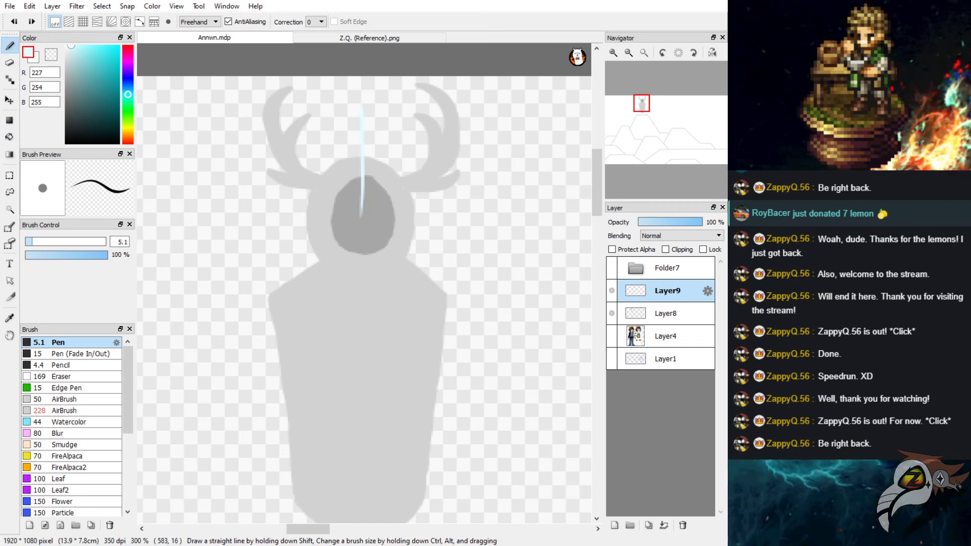
{"action": "left_click_drag", "start_coordinate": [364, 131], "coordinate": [370, 226]}
{"action": "key", "text": "ctrl+z"}
{"action": "left_click_drag", "start_coordinate": [364, 131], "coordinate": [369, 202]}
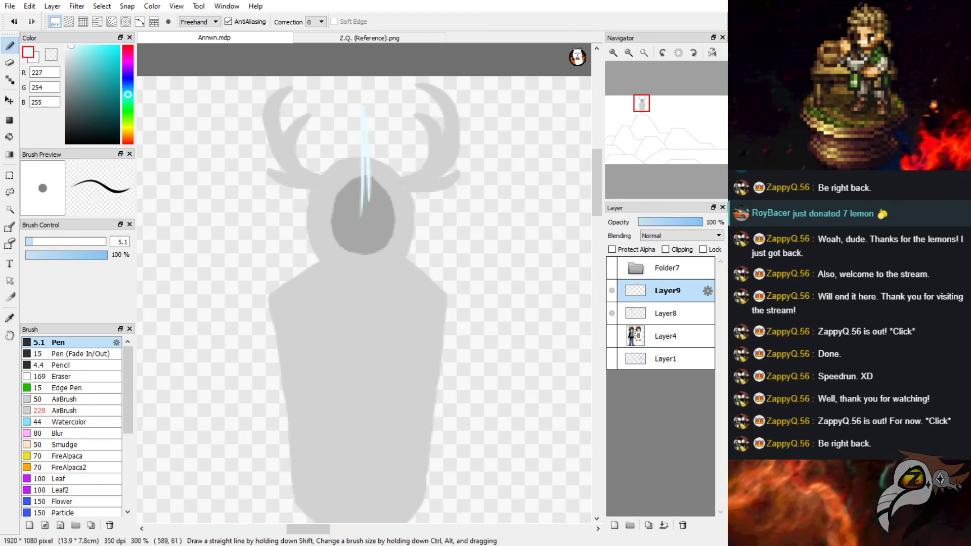